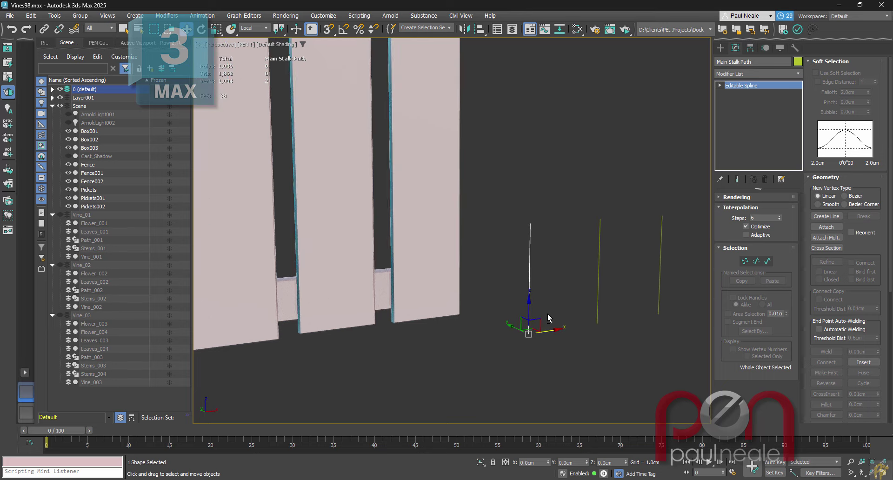
- Move the Main Stalk Path spline so it stands in front of the base of the fence's end picket
drag(534, 298, 443, 297)
alt+middle_drag(443, 298, 448, 261)
scroll(449, 261, down, 10)
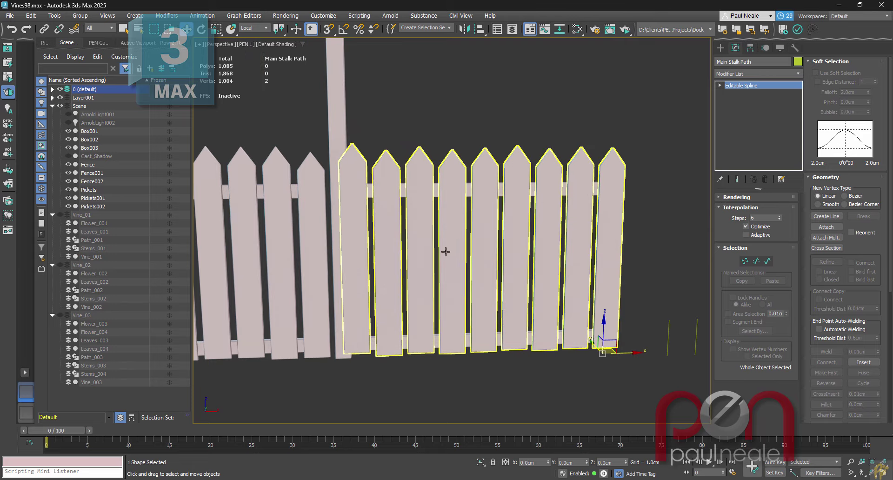
alt+middle_drag(549, 322, 563, 329)
scroll(632, 325, up, 8)
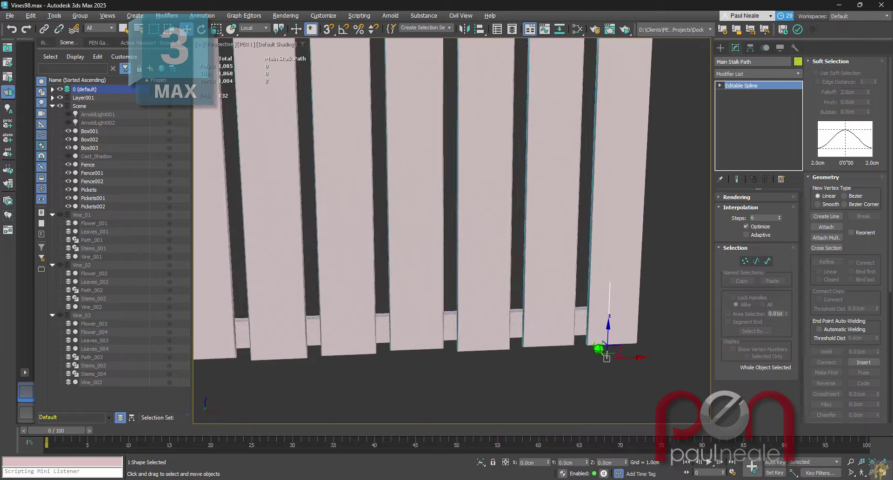
middle_drag(587, 326, 616, 325)
- Extend the stalk path from its upper vertex with seven new vertices winding across the pickets and up the gate post
key(1)
scroll(638, 309, down, 4)
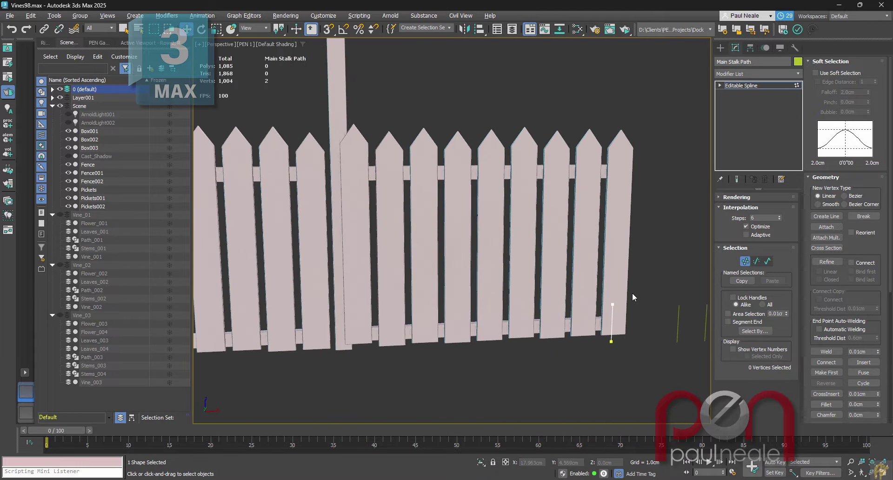
click(612, 304)
shift+drag(627, 291, 598, 218)
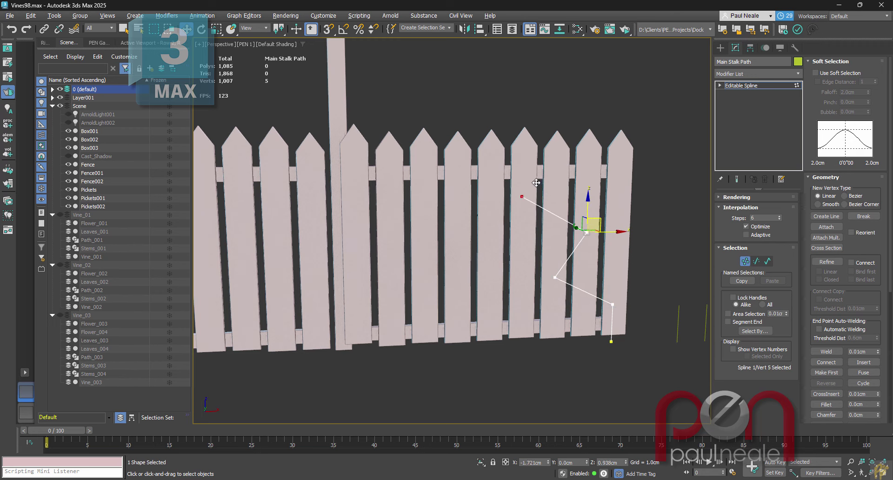
middle_drag(532, 183, 467, 184)
shift+drag(468, 184, 397, 178)
middle_drag(422, 251, 552, 285)
shift+drag(462, 181, 467, 179)
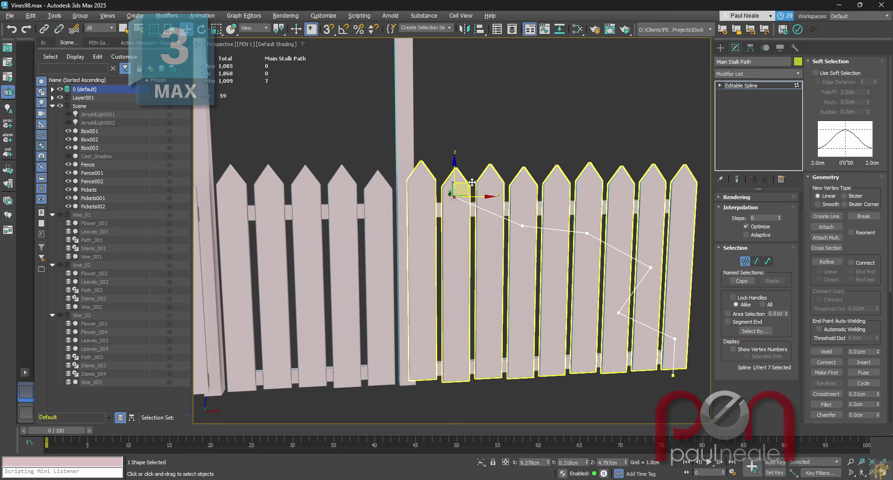
middle_drag(419, 132, 451, 257)
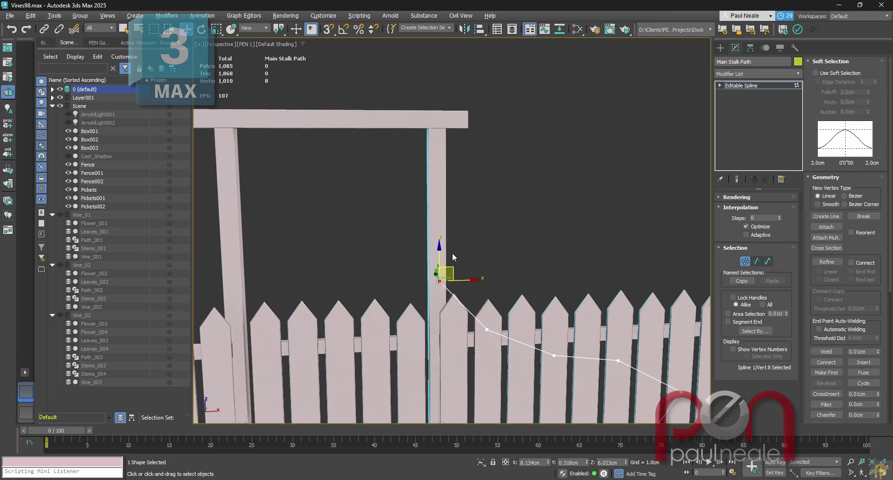
shift+drag(452, 258, 450, 173)
- Convert all vertices of the stalk path to Smooth and leave vertex editing
middle_drag(548, 252, 530, 168)
scroll(514, 213, down, 3)
alt+middle_drag(514, 213, 498, 225)
key(ctrl+a)
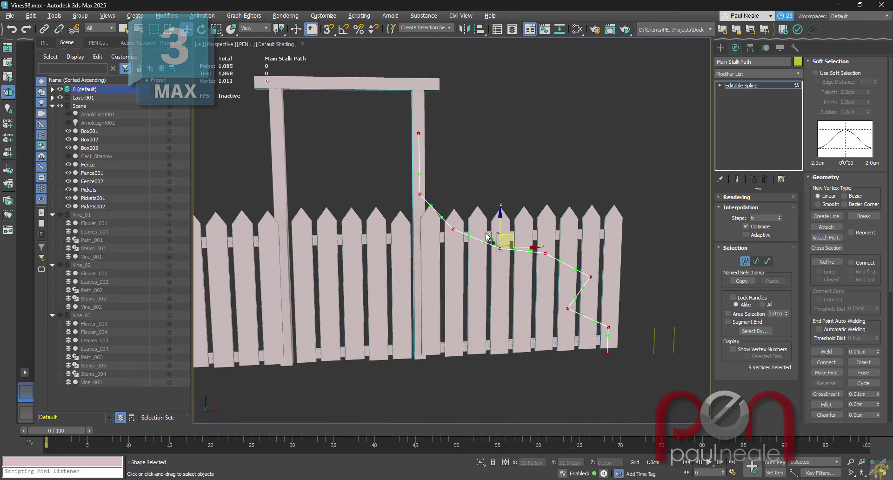
right_click(486, 237)
click(438, 180)
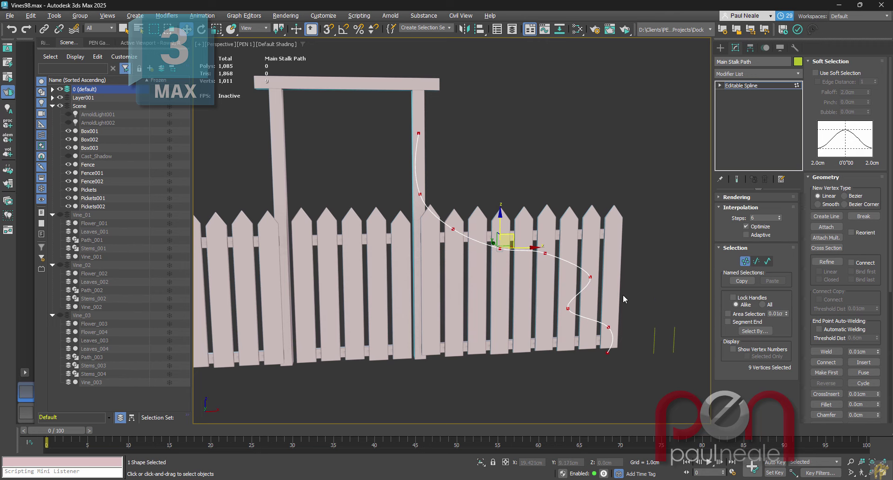
click(607, 327)
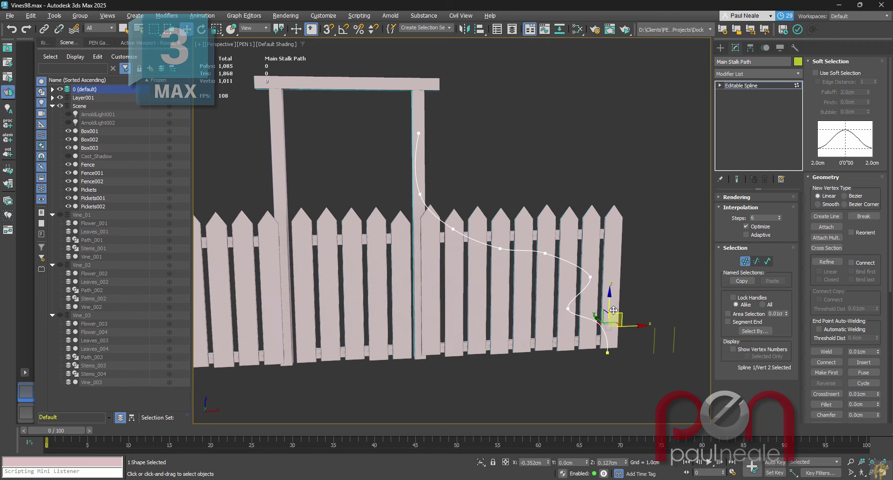
alt+middle_drag(616, 311, 539, 248)
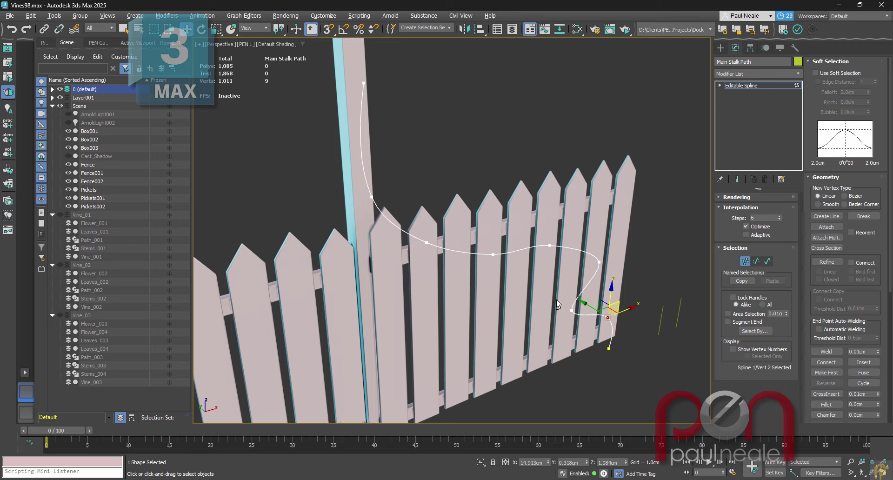
alt+middle_drag(556, 300, 579, 292)
key(1)
- Add a Normalize Spline modifier to the stalk path with knots shown and a segment length of 0.2 cm
key(x)
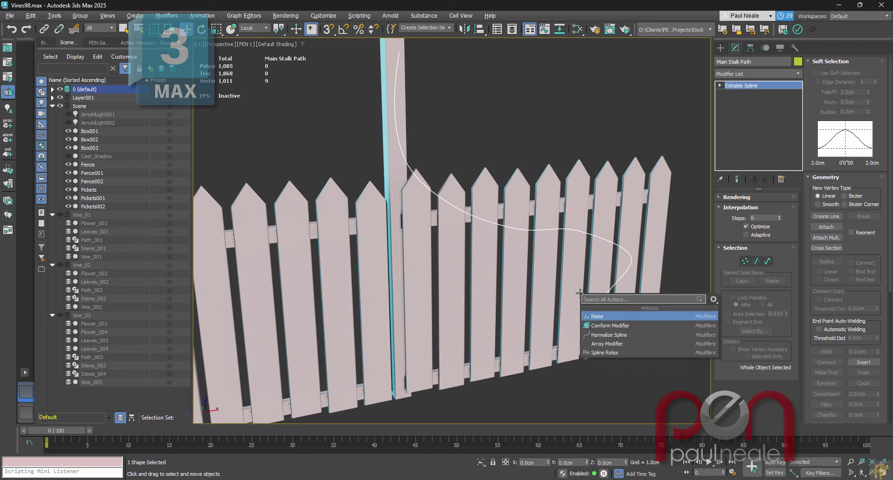
text(normalize)
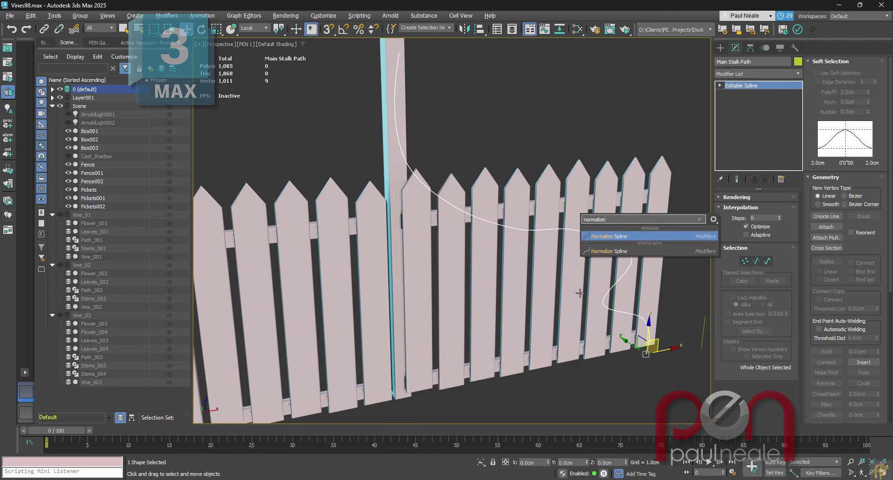
key(Return)
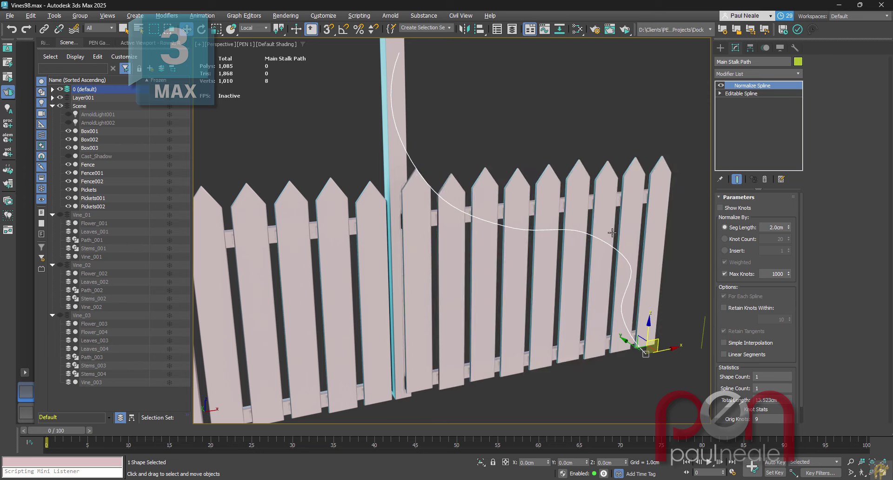
click(720, 207)
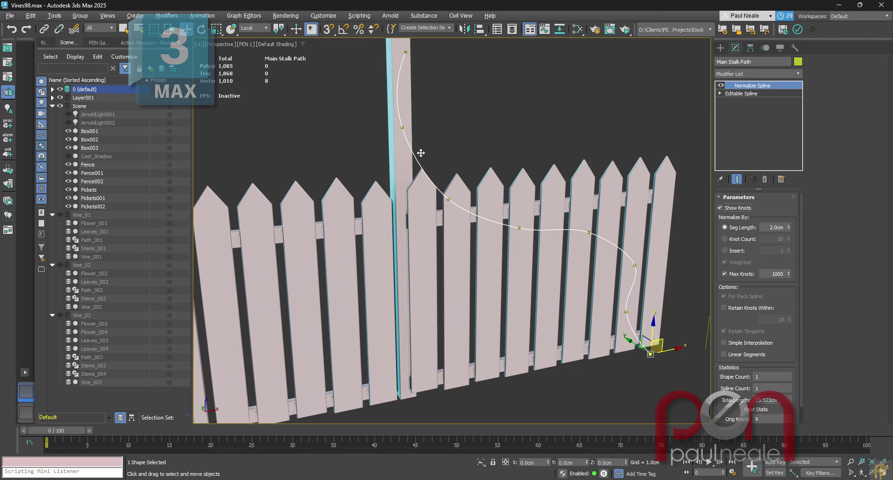
drag(791, 228, 801, 303)
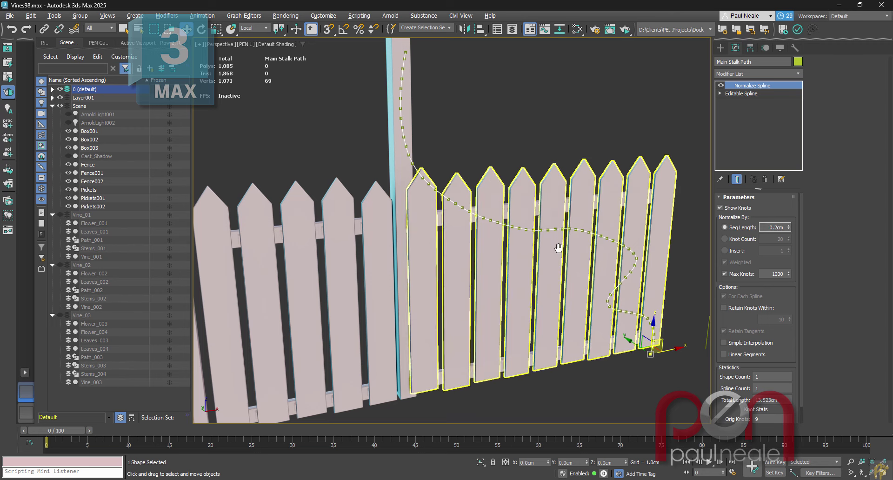
- Add a Conform modifier to the stalk path with Pickets002, Fence002, Box002 and Box003 as its targets
middle_drag(548, 243, 566, 255)
text(xconform)
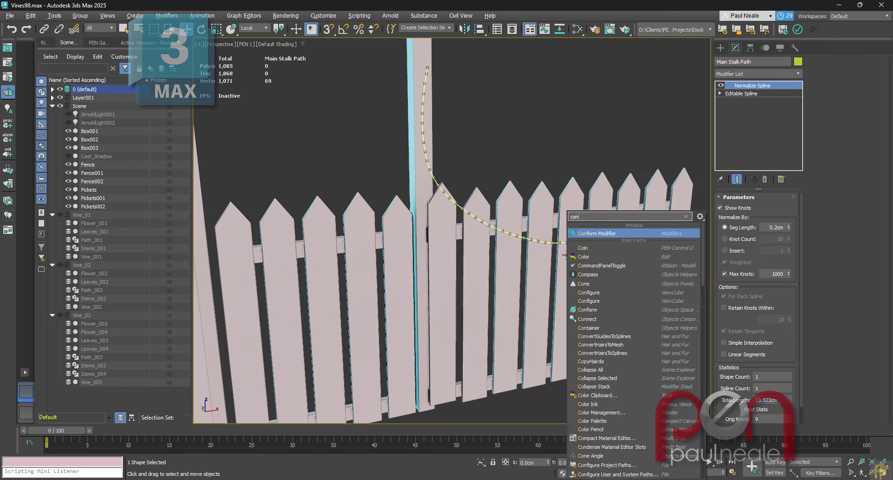
key(Return)
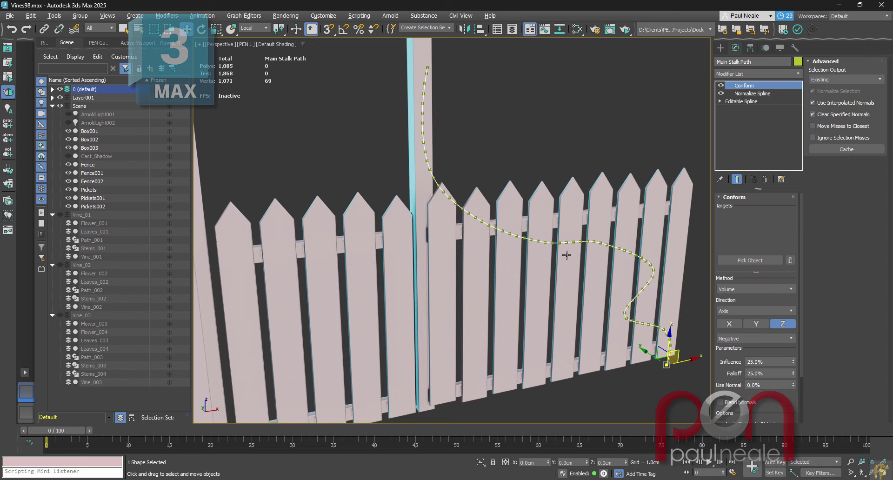
click(749, 261)
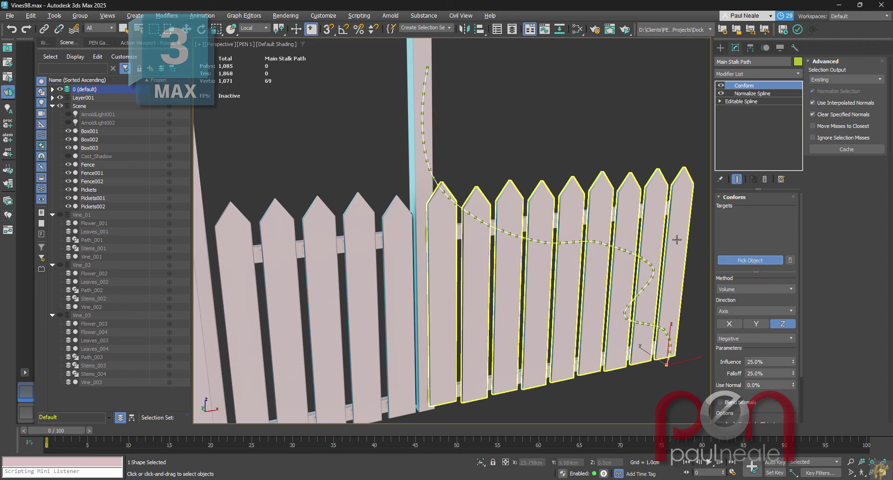
click(669, 211)
click(416, 166)
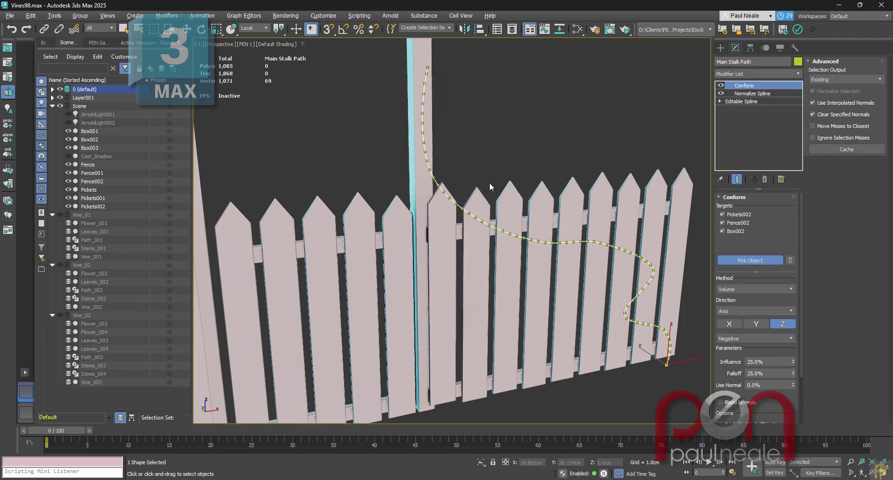
middle_drag(489, 182, 467, 235)
click(425, 215)
click(425, 216)
scroll(558, 289, down, 3)
middle_drag(557, 288, 587, 229)
right_click(606, 212)
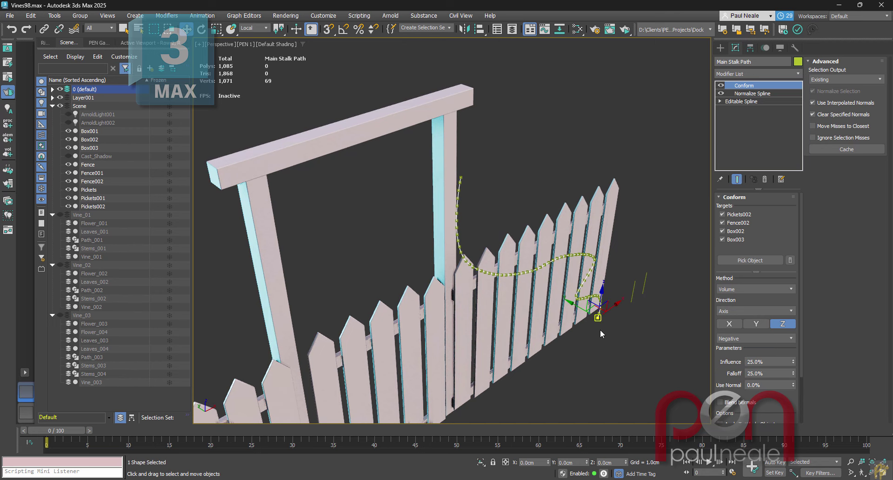
- Set the Conform method to Shrink Wrap and its direction to Closest Point
mouse_move(621, 318)
alt+middle_down()
mouse_move(620, 305)
mouse_move(626, 320)
alt+middle_up()
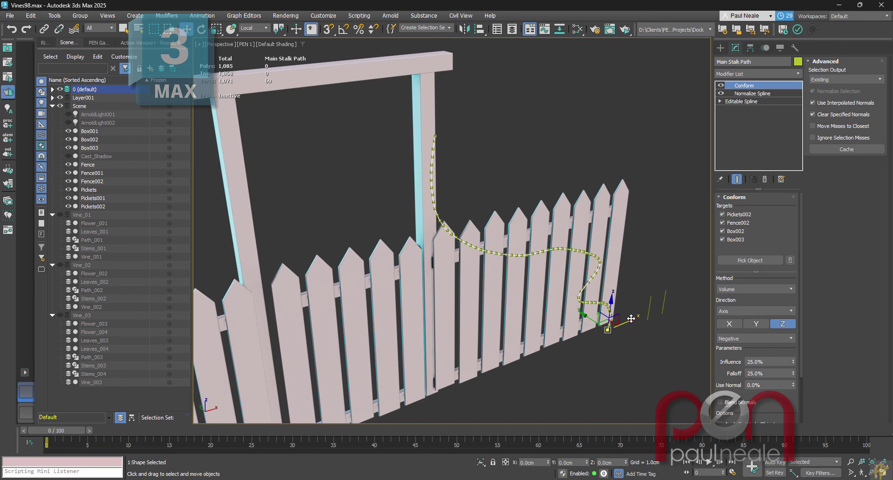
click(746, 289)
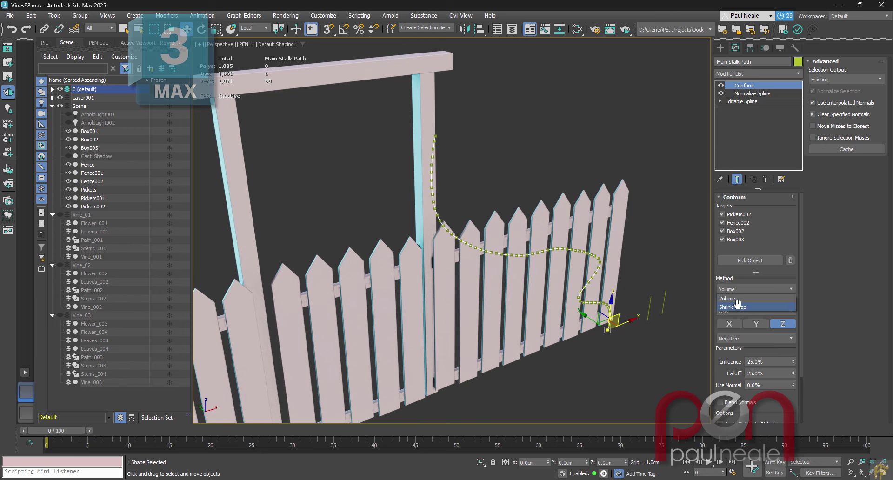
click(737, 307)
click(737, 311)
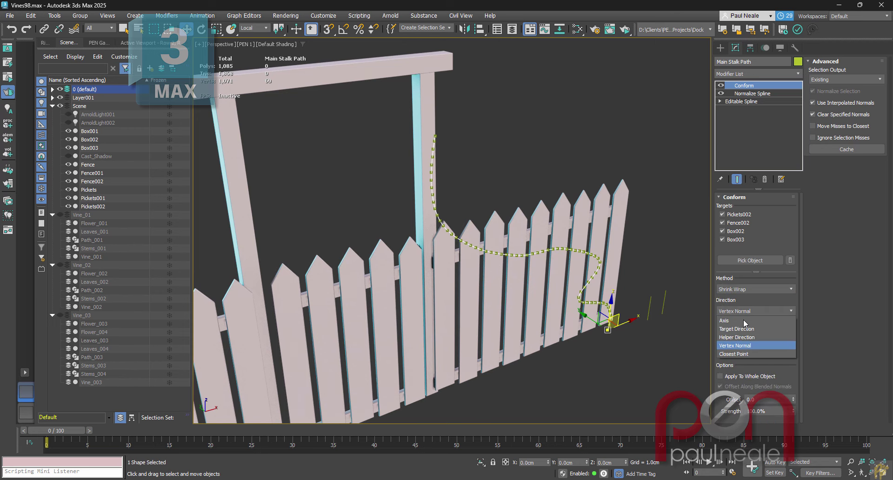
click(737, 354)
- Open the base Editable Spline's vertices with the end result shown, and enable Apply To Whole Object in the Conform modifier
alt+middle_drag(668, 336, 651, 293)
click(753, 102)
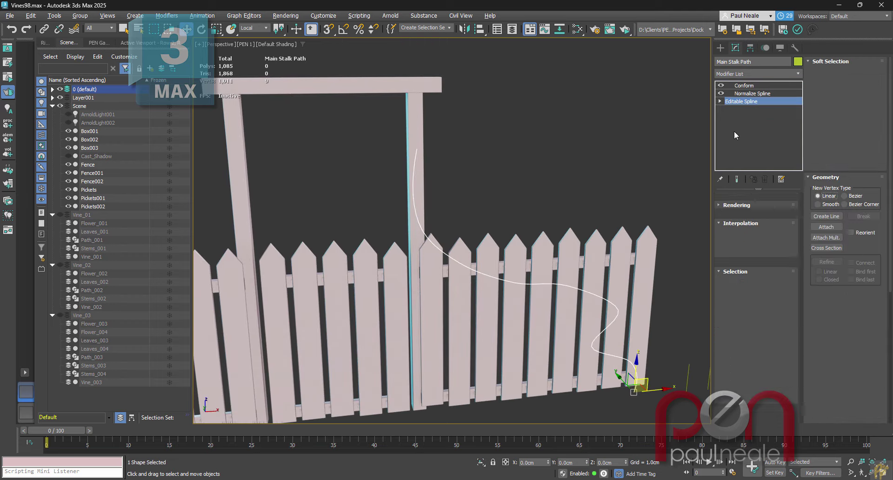
alt+middle_drag(604, 228, 545, 263)
key(backslash)
key(1)
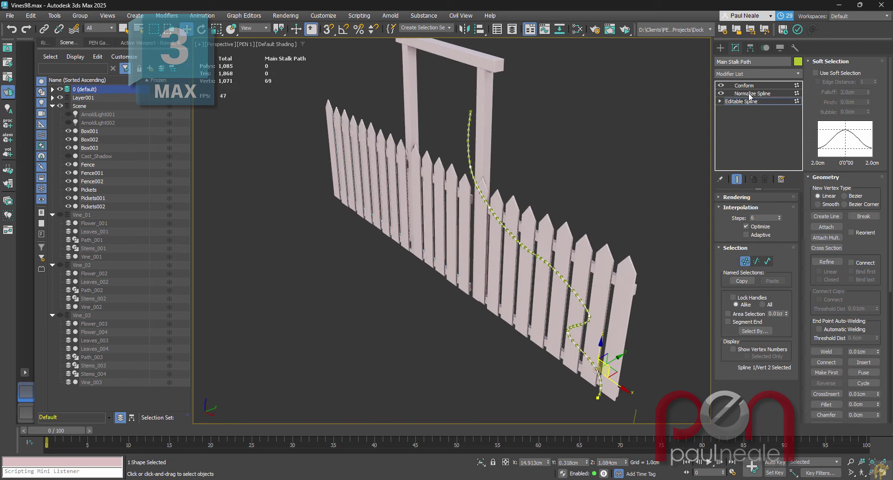
click(746, 86)
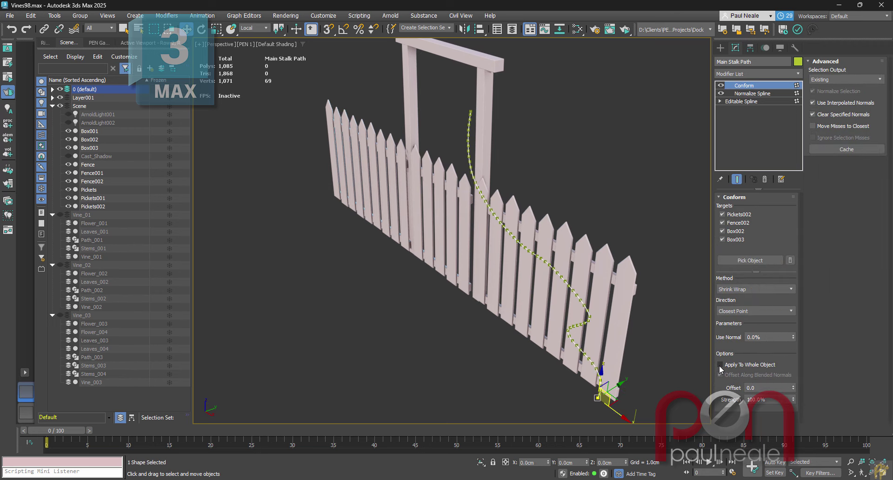
click(720, 365)
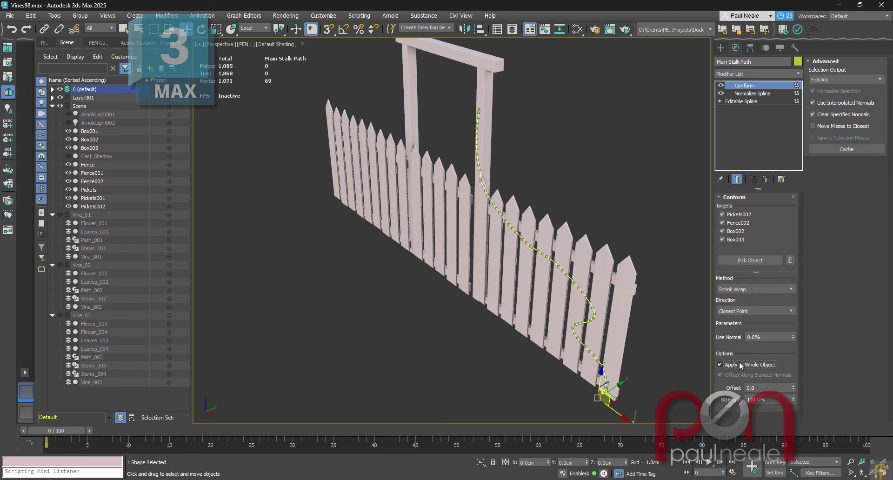
- Move the base spline's sixth and fifth vertices upward and toward the fence's free end, bringing the curve near the picket tips
click(753, 102)
alt+middle_drag(647, 242, 665, 222)
scroll(427, 185, up, 5)
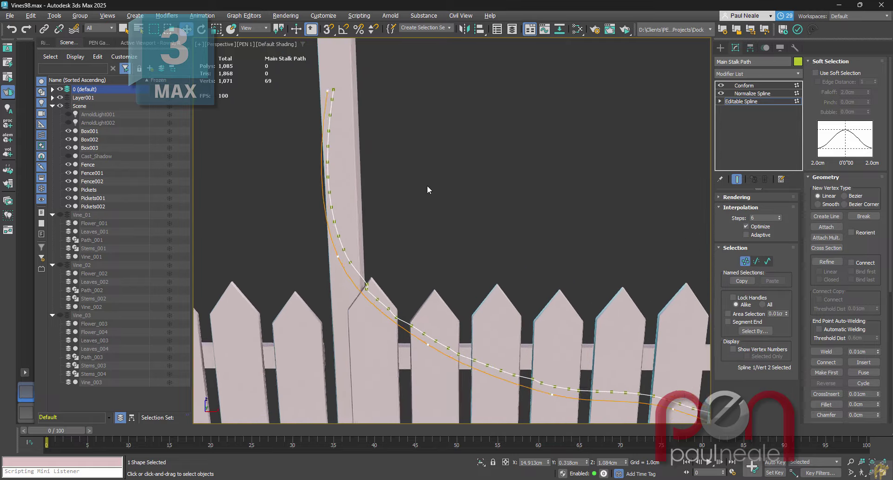
middle_drag(366, 261, 381, 252)
alt+middle_drag(438, 284, 493, 306)
click(496, 294)
drag(508, 282, 552, 225)
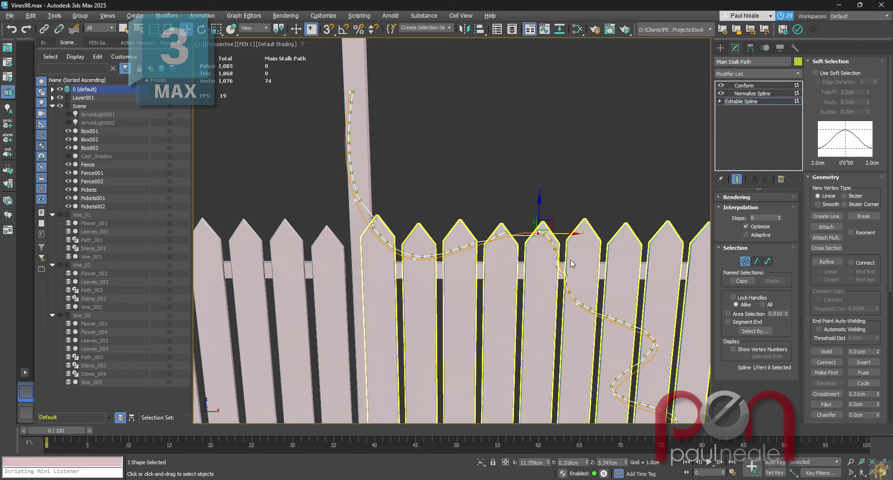
alt+middle_drag(569, 260, 477, 288)
scroll(524, 226, up, 3)
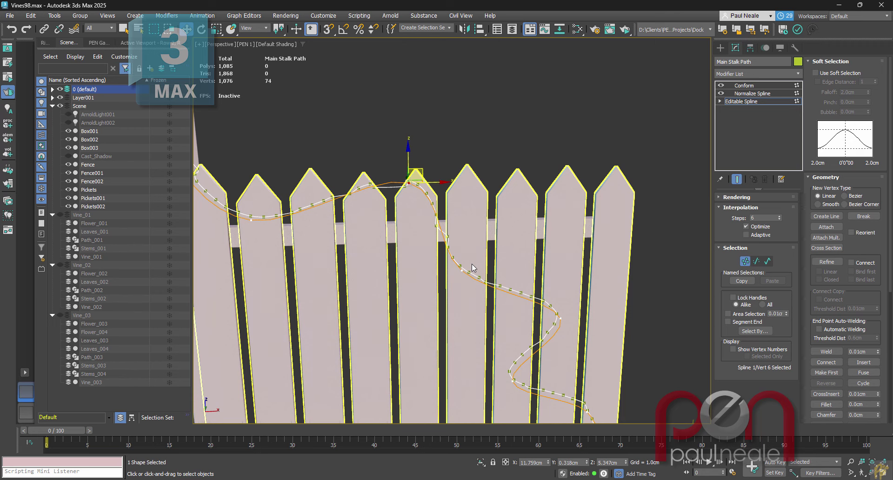
drag(462, 270, 507, 225)
alt+middle_drag(461, 242, 443, 228)
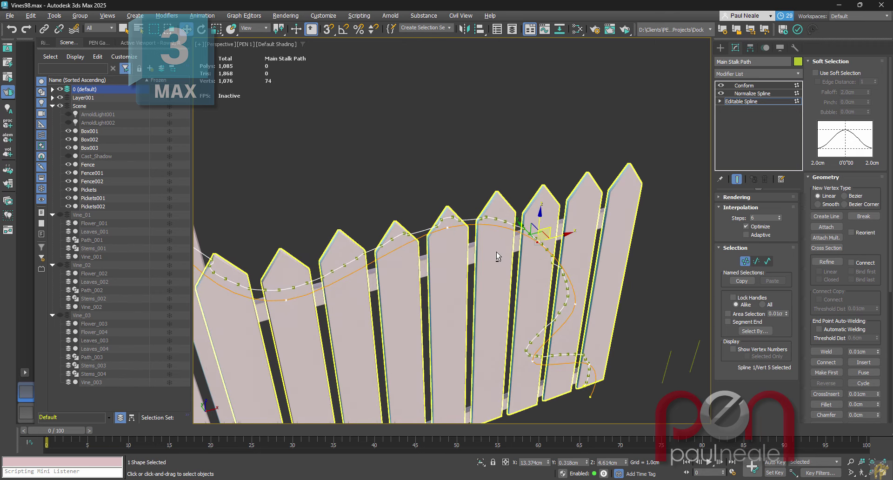
alt+middle_drag(496, 252, 493, 274)
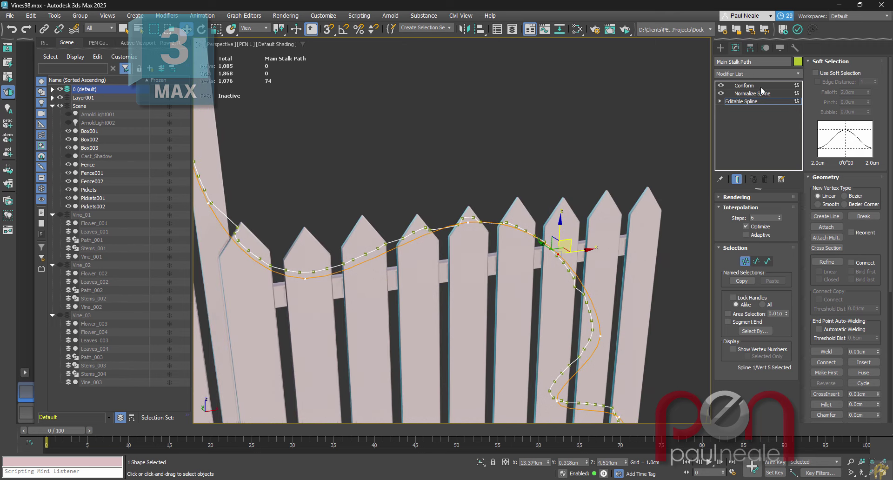
- Add a Spline Relax modifier above Conform in the stalk path's modifier stack
click(762, 86)
alt+middle_drag(511, 256, 521, 242)
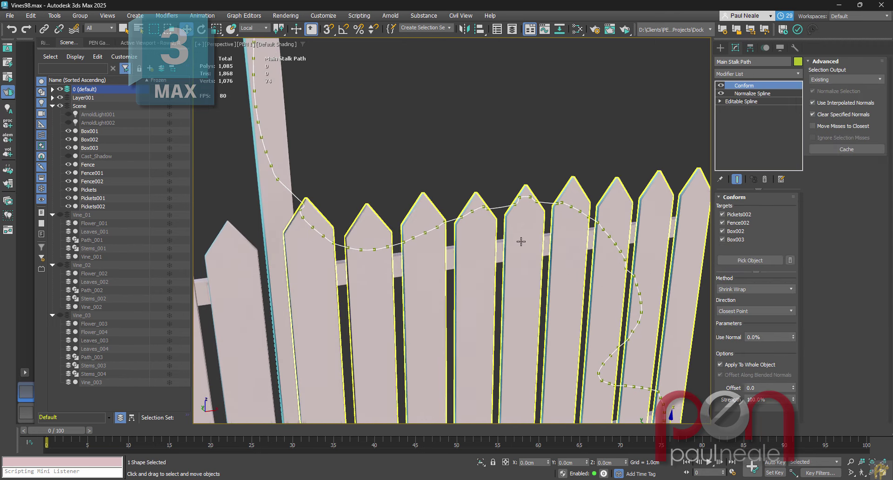
text(x)
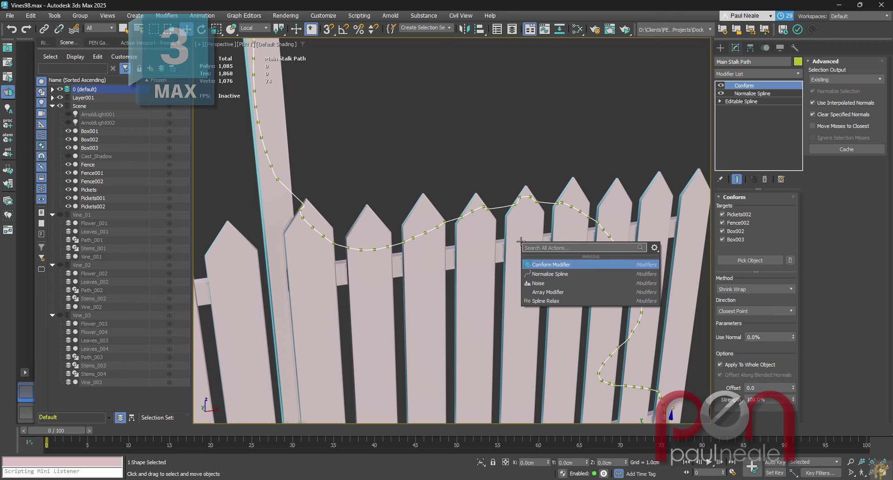
text(spline)
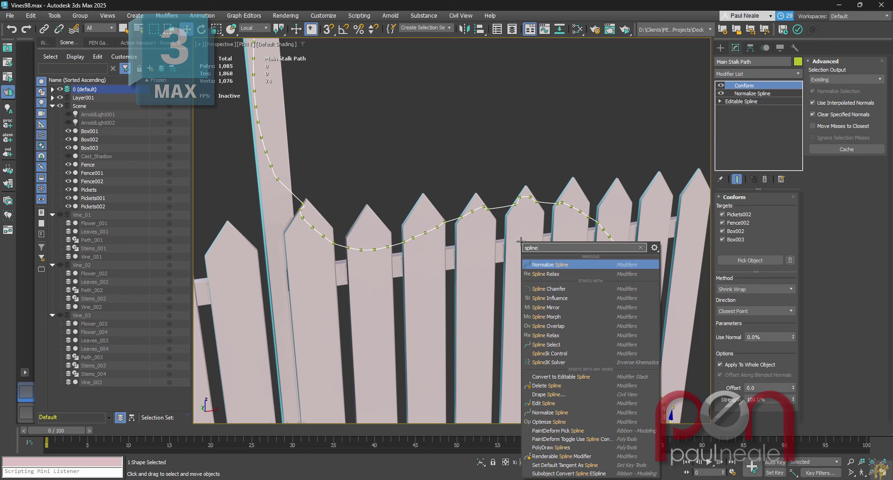
key(Down)
key(Return)
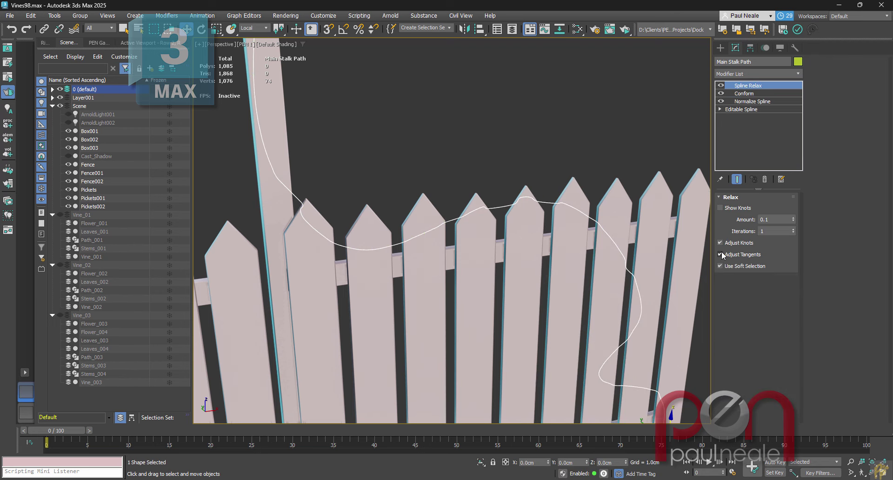
- Show the knots in the Spline Relax modifier and set its relax amount to 0.6
alt+middle_drag(559, 282, 530, 274)
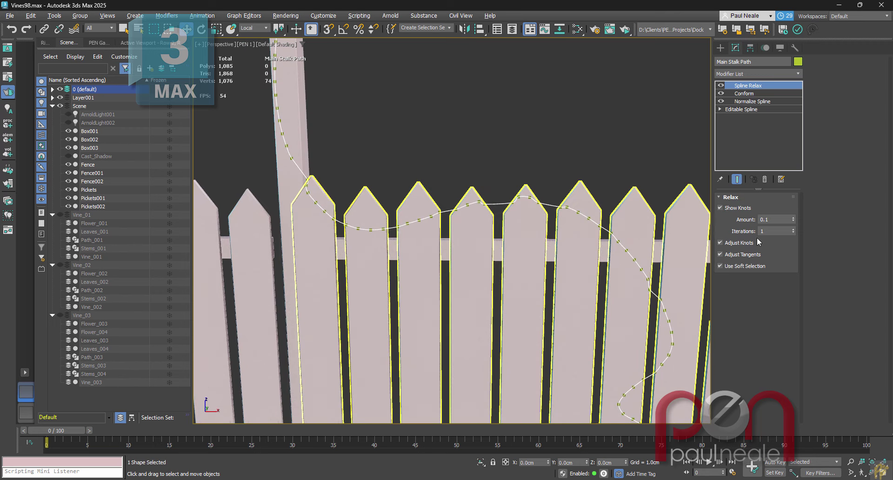
click(793, 217)
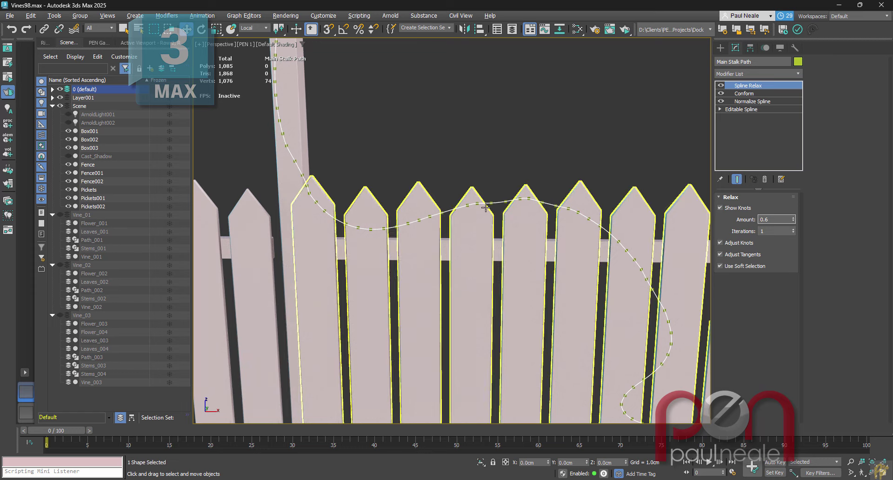
alt+middle_drag(562, 230, 594, 268)
- Edit the base Editable Spline's vertices and move the sixth vertex slightly near the middle picket tips
click(743, 109)
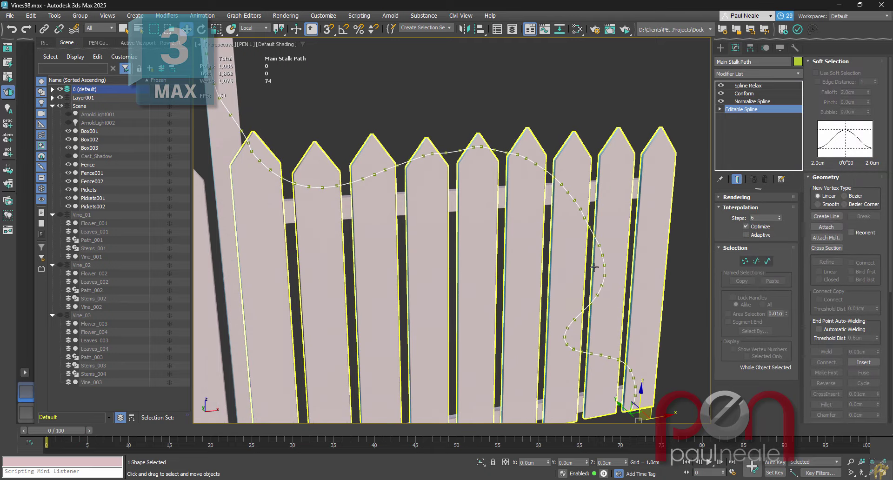
key(1)
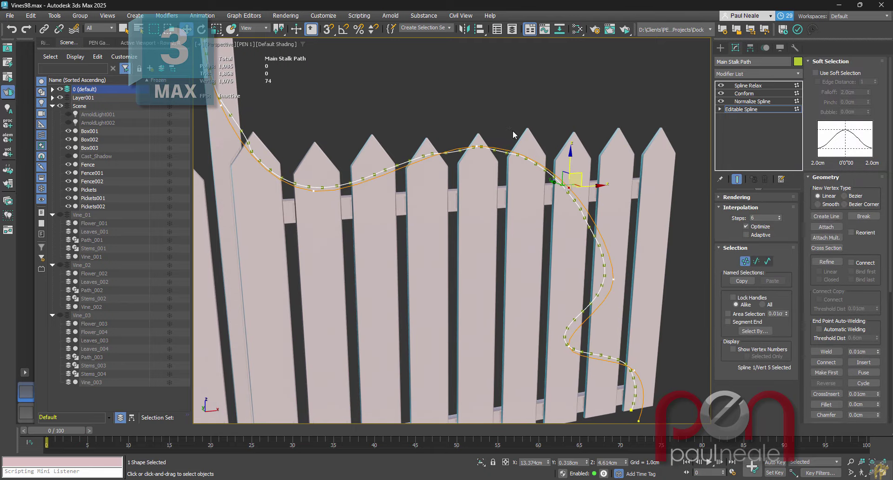
drag(513, 133, 467, 160)
alt+middle_drag(494, 201, 492, 188)
middle_drag(494, 133, 530, 151)
mouse_move(530, 150)
mouse_down()
mouse_move(499, 169)
mouse_move(522, 179)
mouse_move(515, 163)
mouse_move(523, 154)
mouse_up()
alt+middle_drag(587, 210, 530, 233)
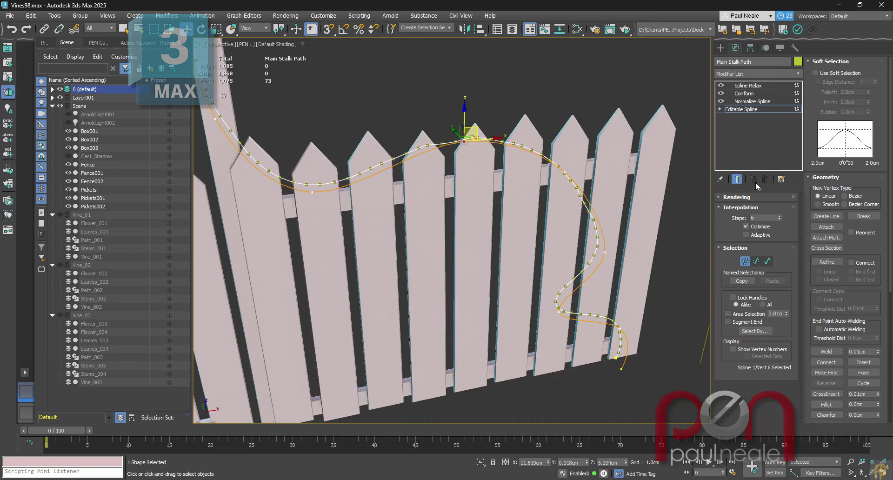
- Examine the relaxed stalk path along the pickets from several angles, comparing the Spline Relax, Normalize Spline and Editable Spline levels
click(747, 86)
scroll(522, 215, up, 5)
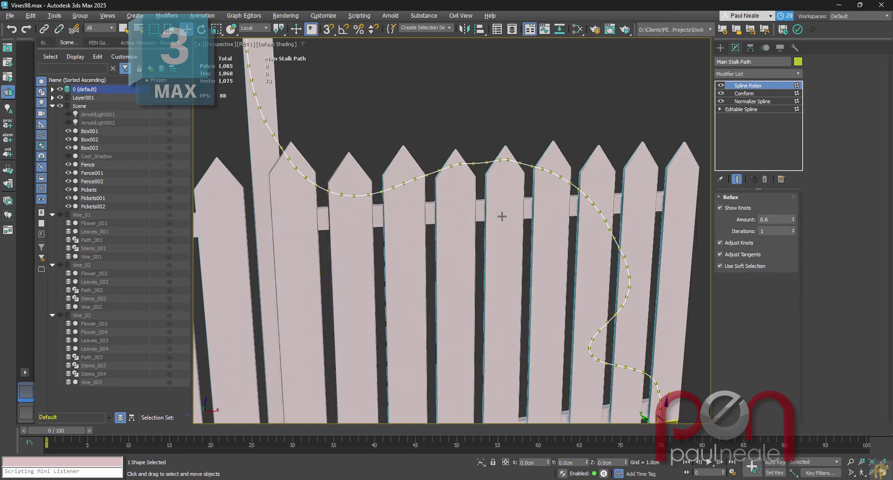
alt+middle_drag(501, 216, 537, 252)
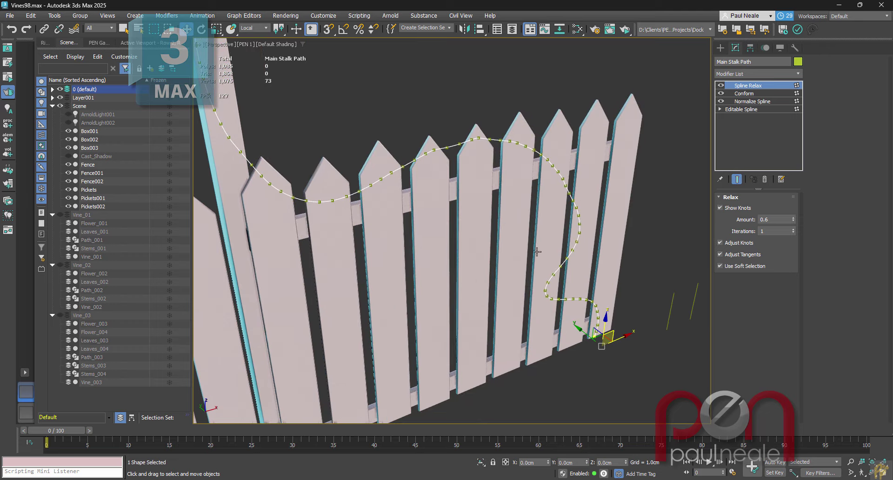
alt+middle_drag(701, 139, 670, 213)
click(751, 101)
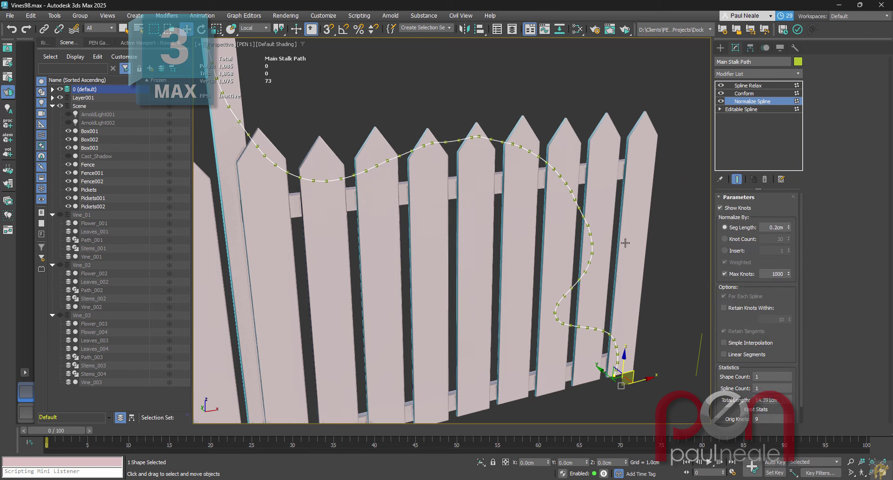
alt+middle_drag(625, 243, 600, 260)
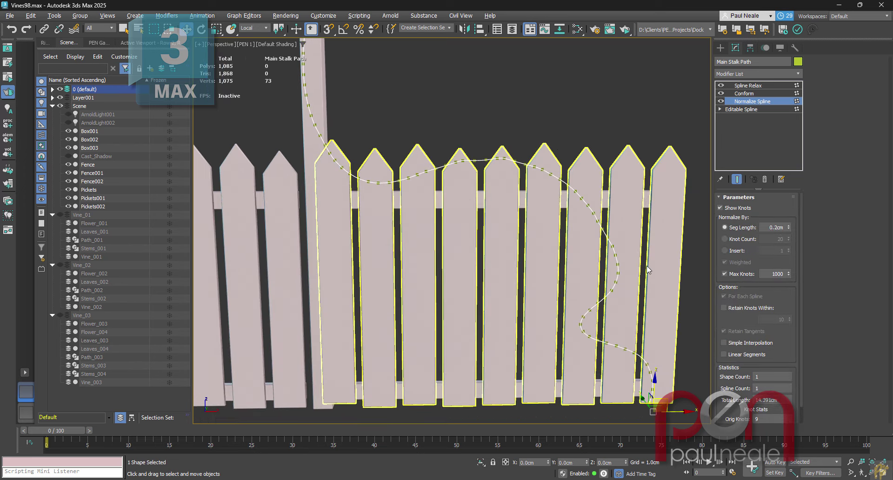
alt+middle_drag(492, 248, 532, 288)
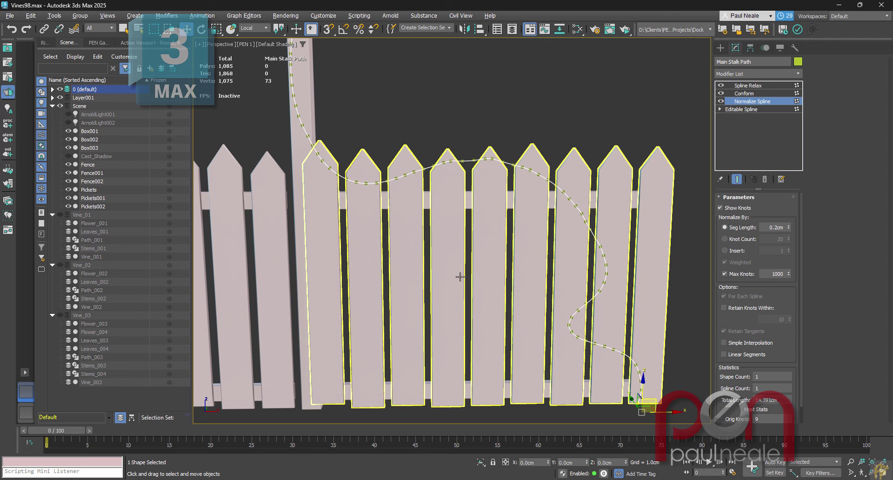
click(749, 110)
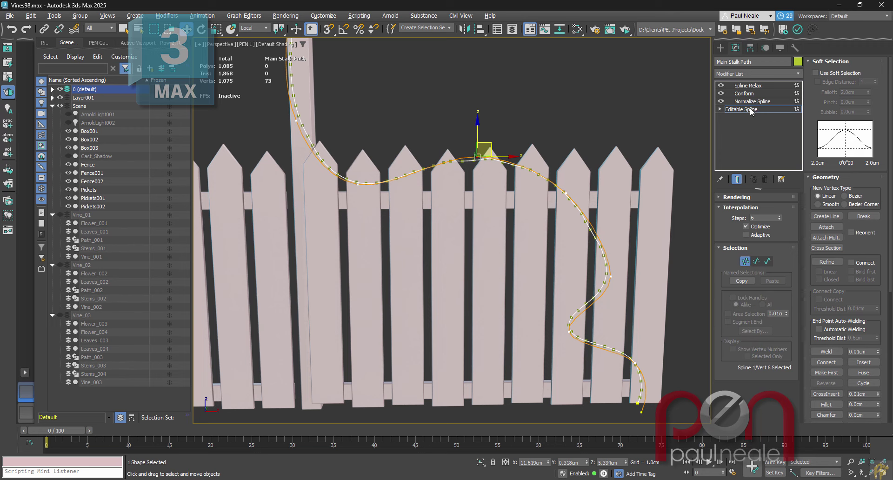
- Add a Noise modifier directly above Normalize Spline with a strength of 0.59 cm in X and 0.66 cm in Z
click(752, 101)
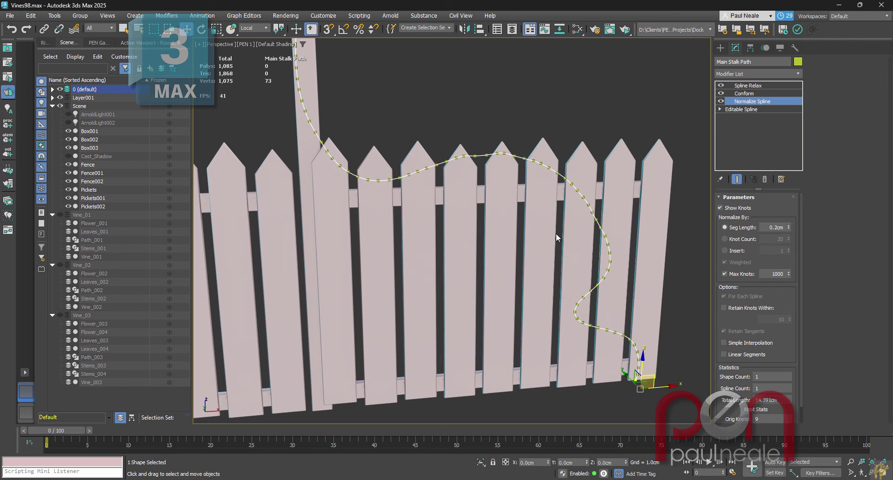
text(xnoise)
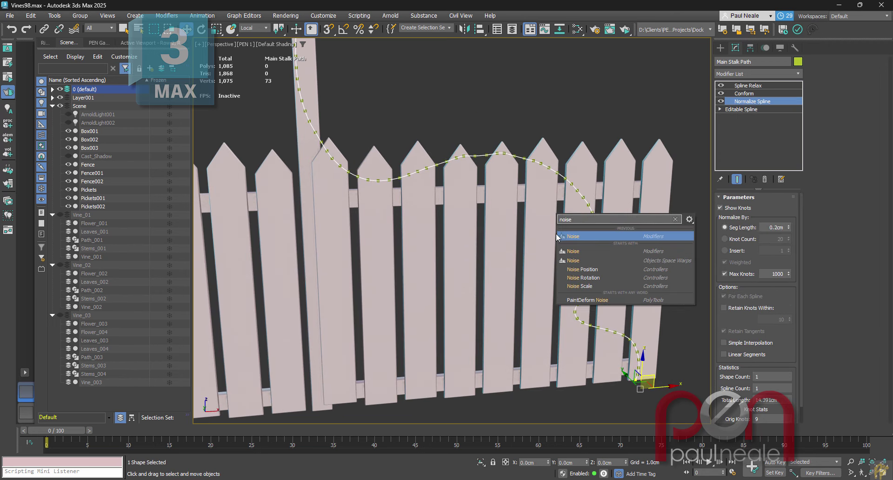
key(Return)
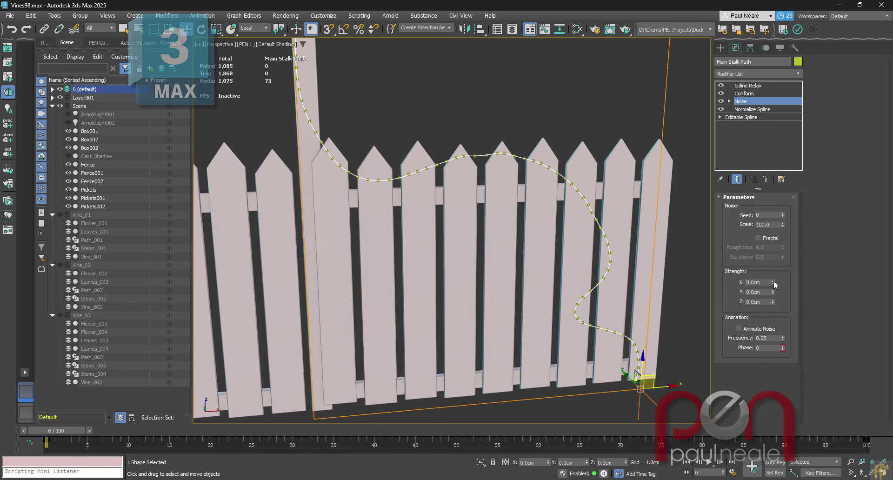
drag(771, 283, 782, 196)
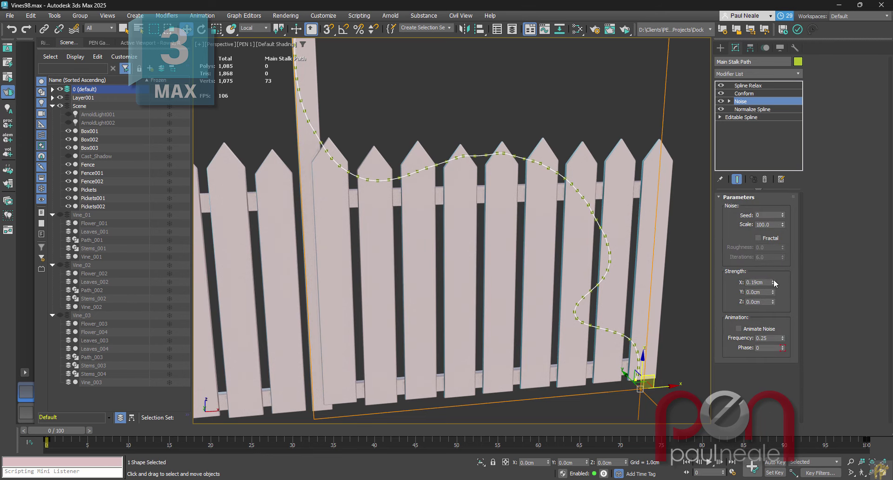
mouse_move(774, 281)
mouse_down()
mouse_move(772, 298)
mouse_move(775, 265)
mouse_up()
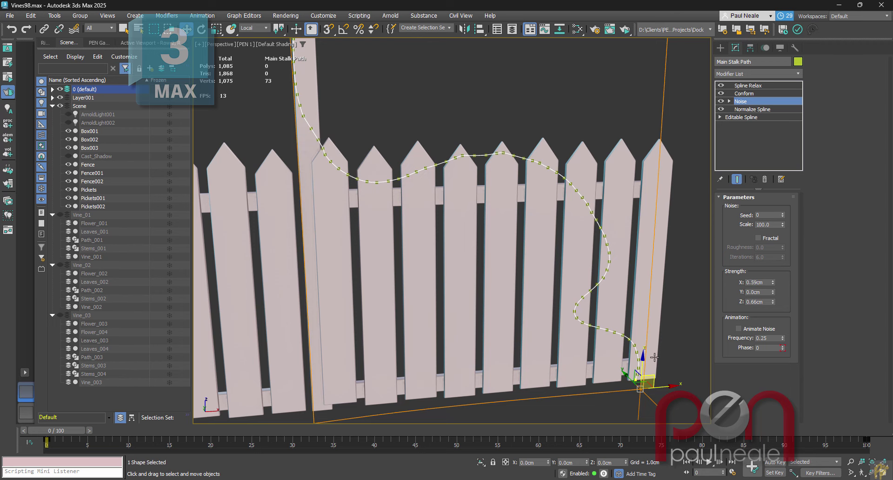
- Set the Noise modifier's scale to 3.0 to make the stalk path wavier across the pickets
alt+middle_drag(654, 357, 606, 320)
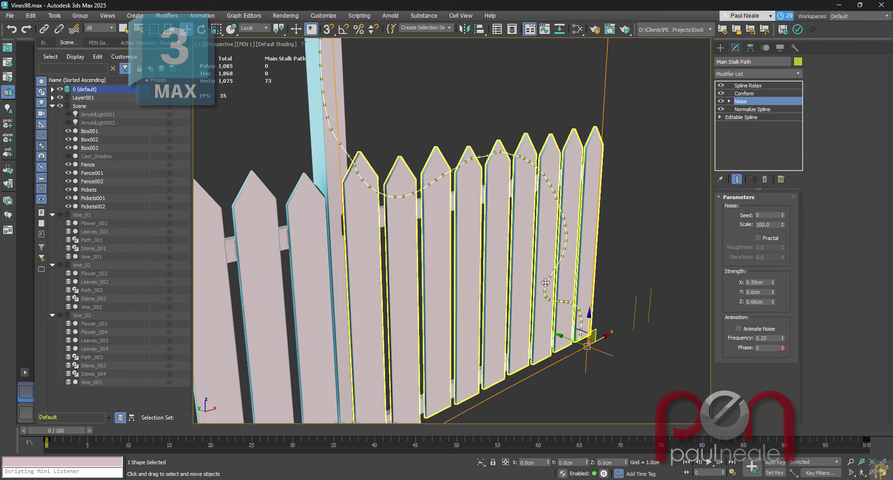
alt+middle_drag(568, 281, 628, 299)
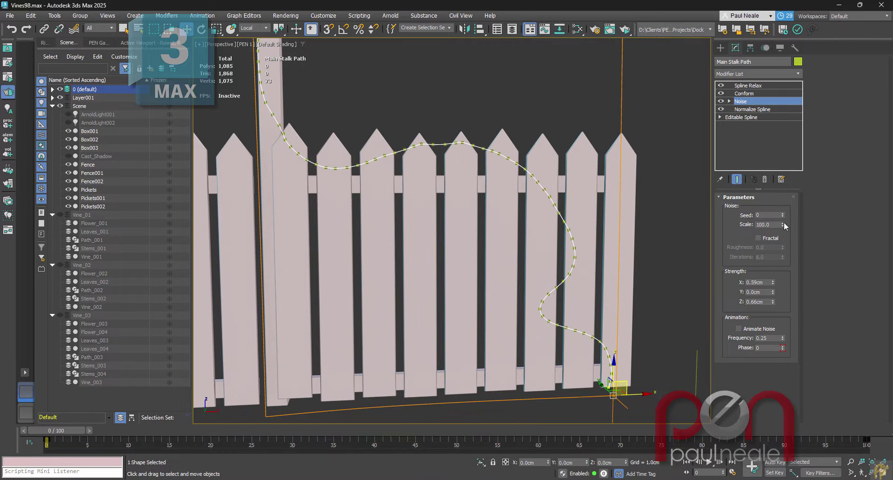
drag(782, 224, 784, 269)
mouse_move(647, 278)
alt+middle_down()
mouse_move(634, 274)
mouse_move(634, 247)
mouse_move(635, 281)
alt+middle_up()
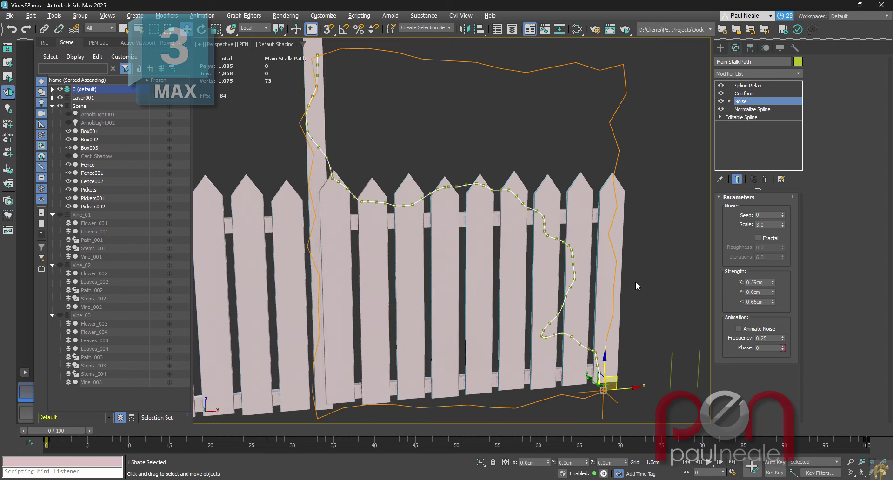
- Leave the base Editable Spline's vertex level and insert a Spline Select modifier directly above it
click(746, 118)
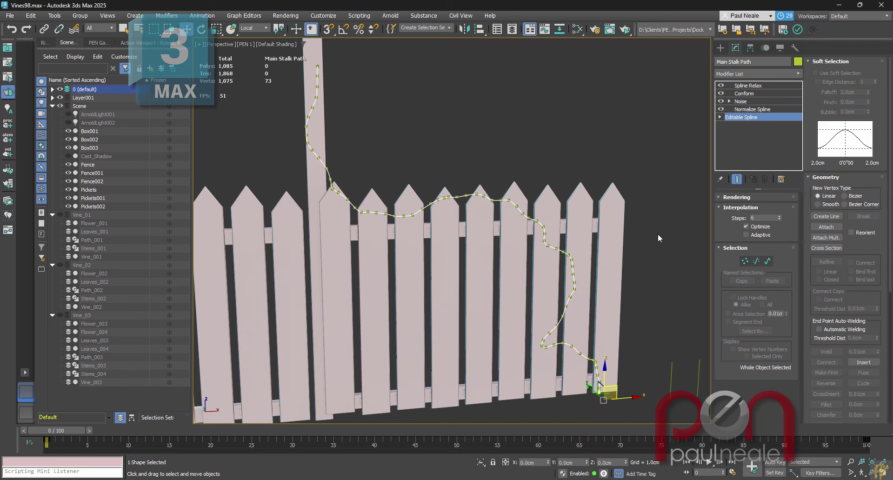
key(1)
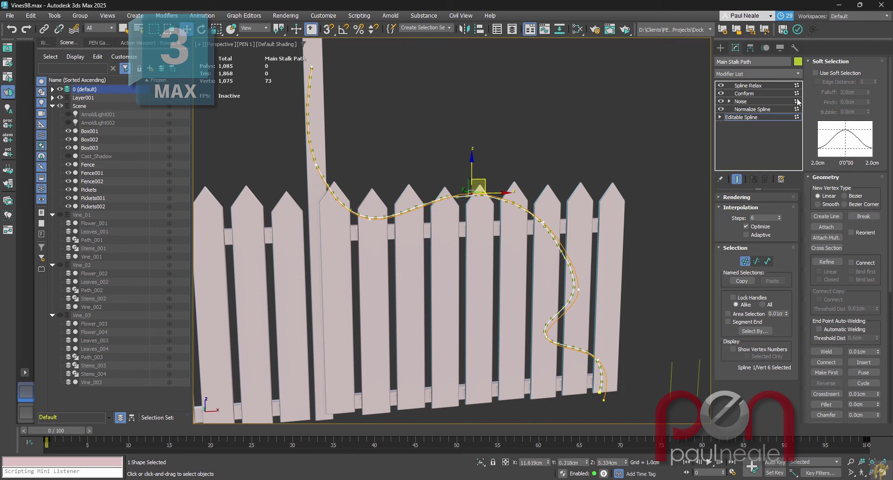
click(748, 117)
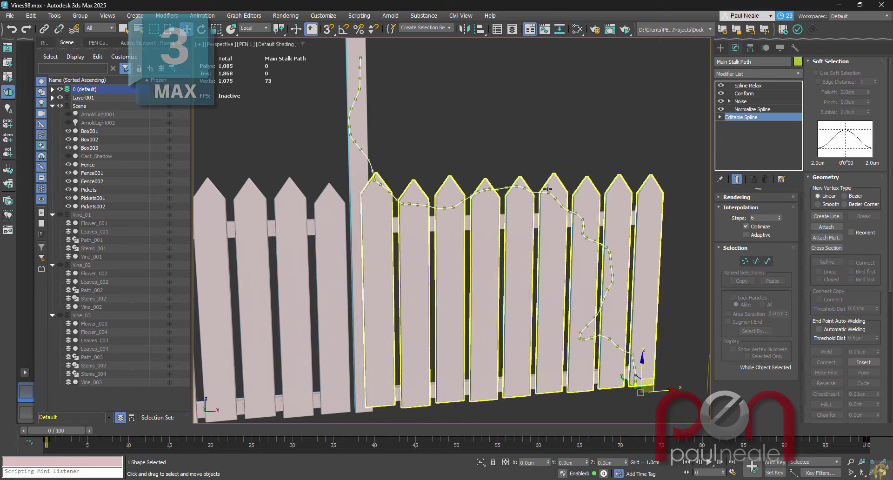
click(167, 16)
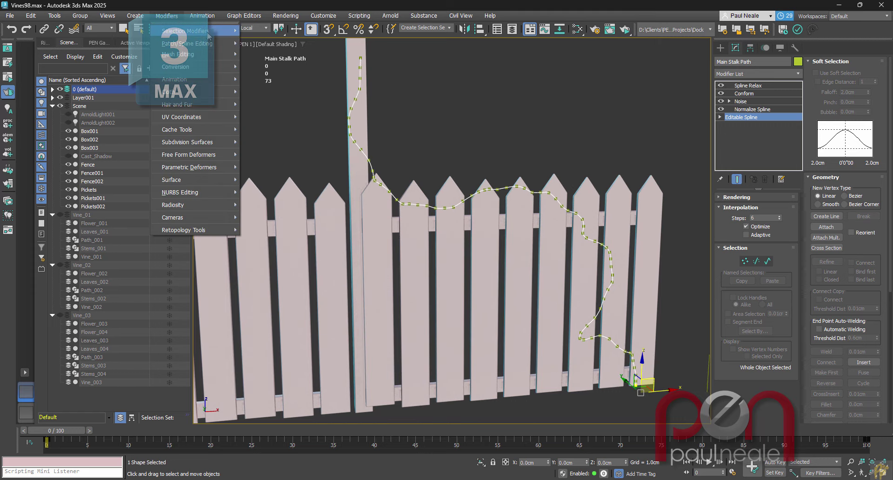
mouse_move(209, 30)
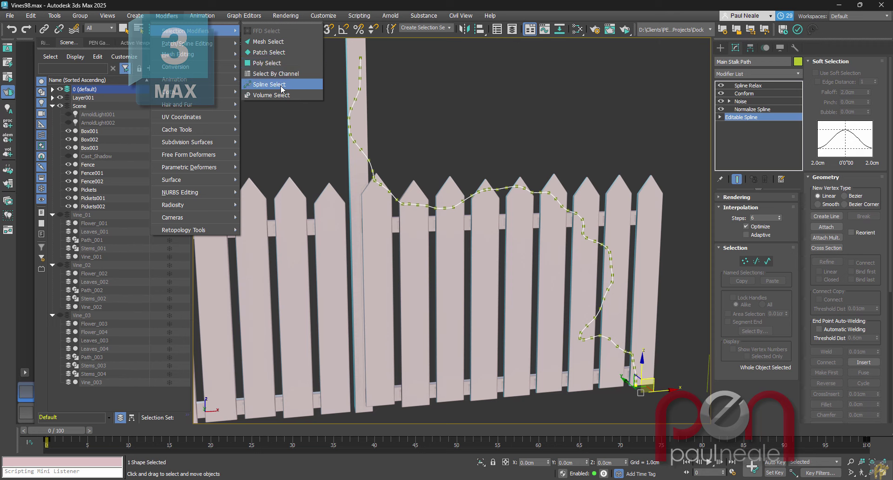
click(274, 84)
click(746, 117)
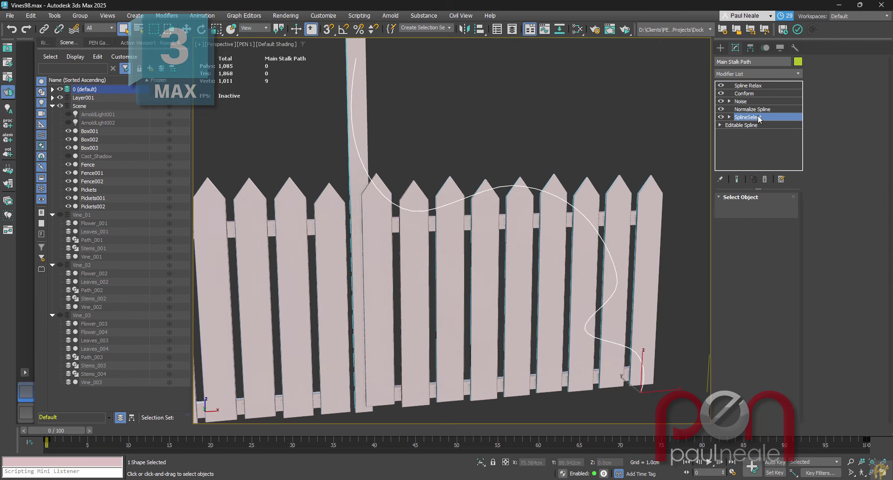
click(729, 116)
double_click(743, 118)
- Extend the base spline up the gate post with a tenth vertex placed just below the crossbeam, keeping the end result shown
click(752, 125)
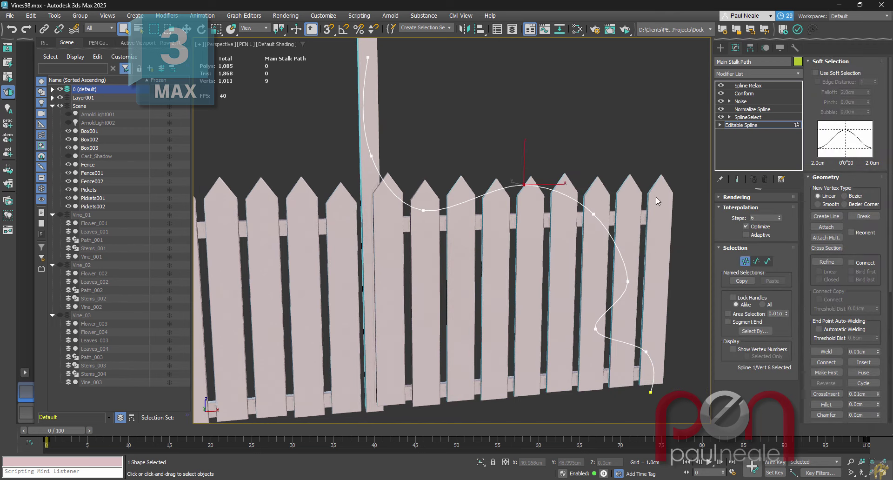
alt+middle_drag(638, 185, 503, 244)
key(ctrl+e)
drag(468, 120, 437, 146)
middle_drag(465, 134, 491, 187)
key(w)
shift+drag(478, 179, 479, 142)
middle_drag(505, 205, 413, 175)
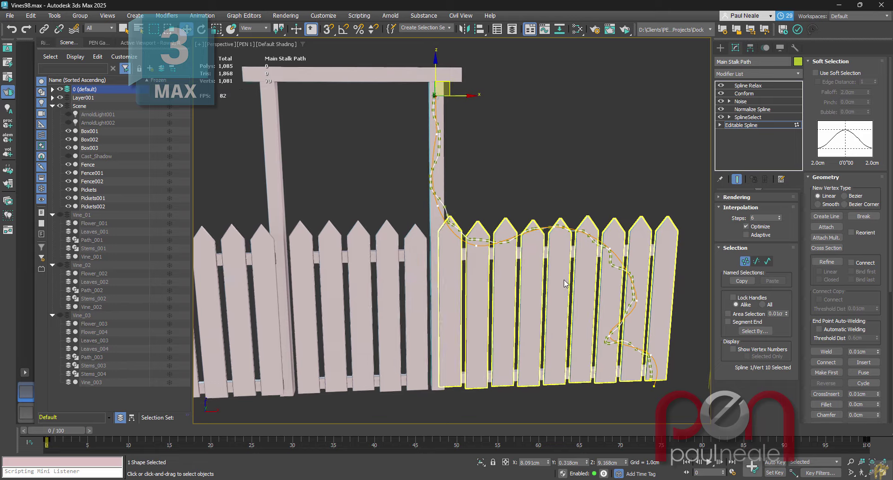
- Convert all ten vertices of the base spline to Smooth and leave the vertex level
key(ctrl+a)
right_click(501, 228)
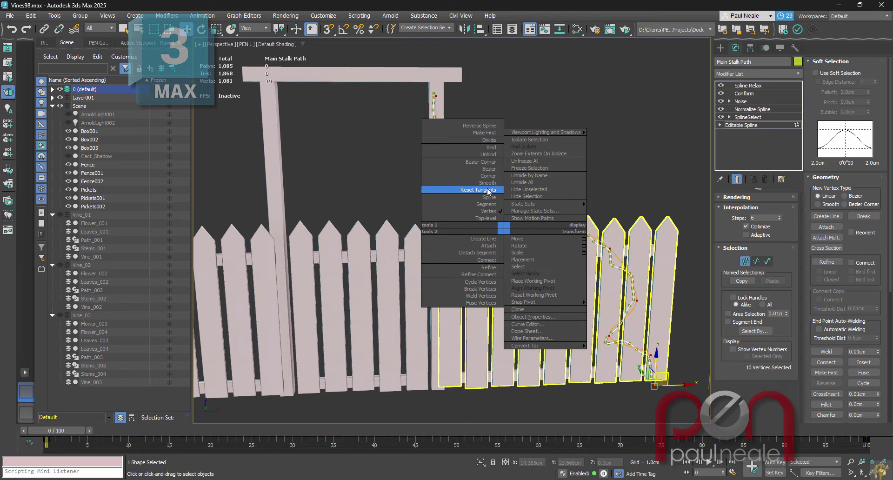
click(487, 183)
scroll(503, 171, down, 3)
click(582, 179)
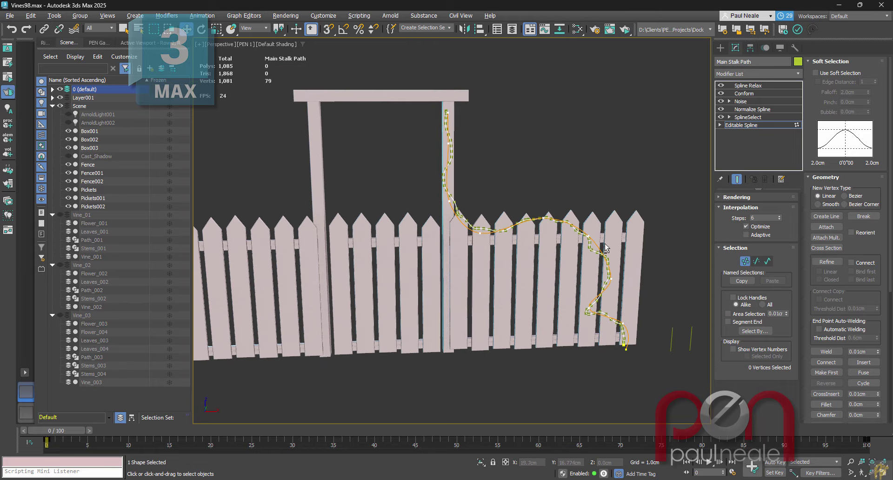
click(744, 262)
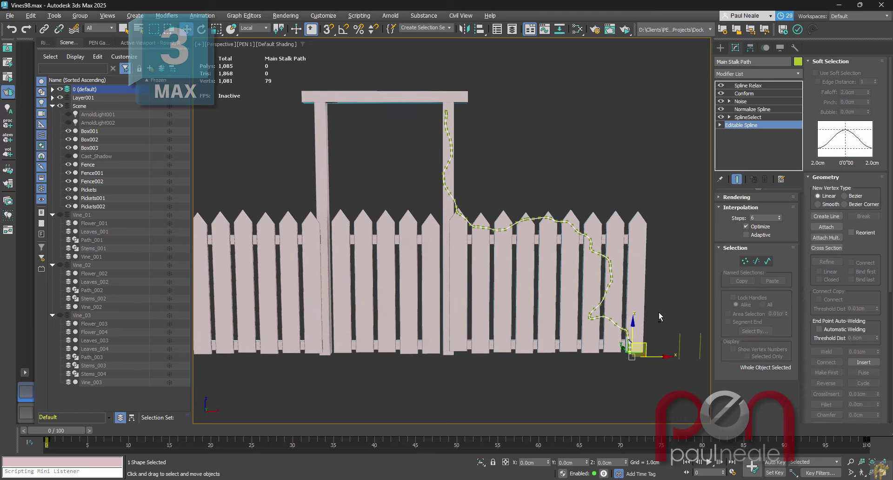
- Create a standard cylinder about 0.097 cm in radius and 2.85 cm high on the ground beside the fence's end picket
mouse_move(658, 311)
alt+middle_down()
mouse_move(634, 269)
mouse_move(672, 308)
alt+middle_up()
alt+middle_drag(646, 360, 616, 341)
click(721, 48)
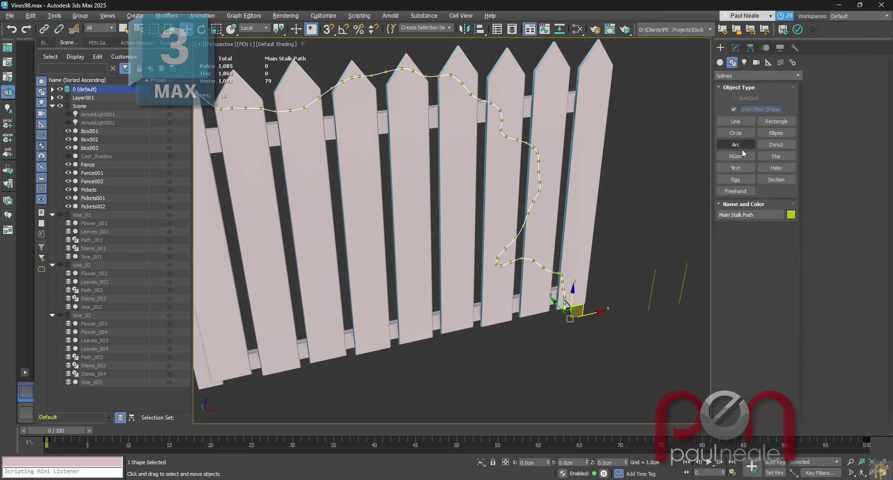
click(720, 63)
click(735, 133)
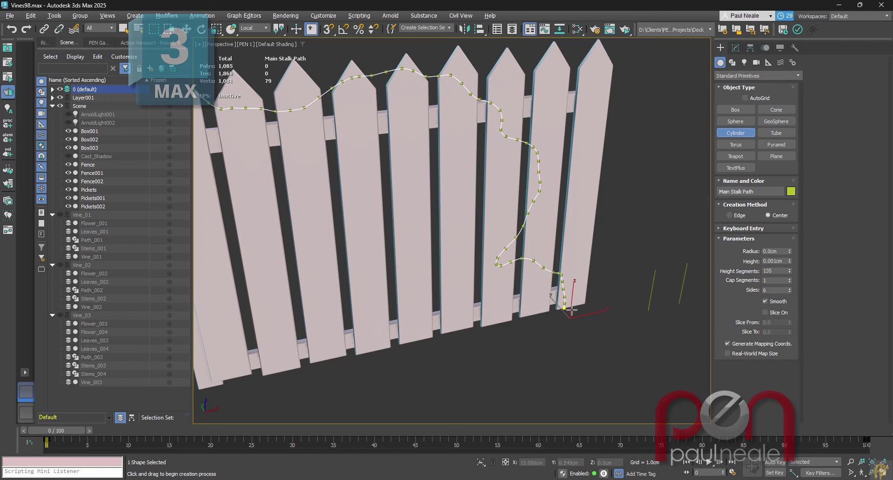
drag(591, 325, 592, 325)
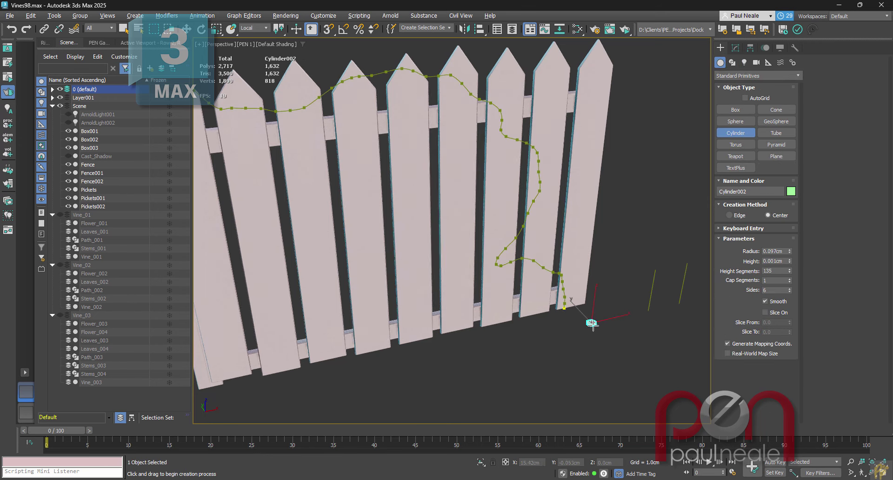
click(639, 239)
scroll(642, 243, up, 4)
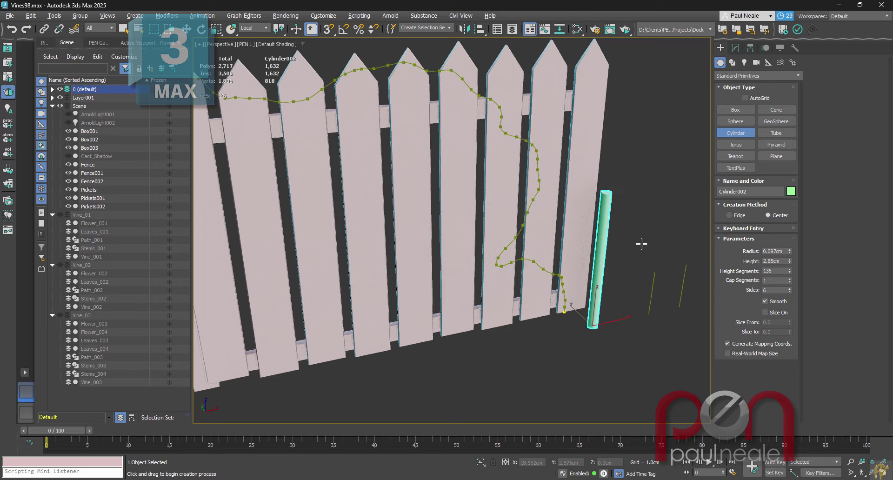
scroll(632, 240, up, 2)
right_click(622, 240)
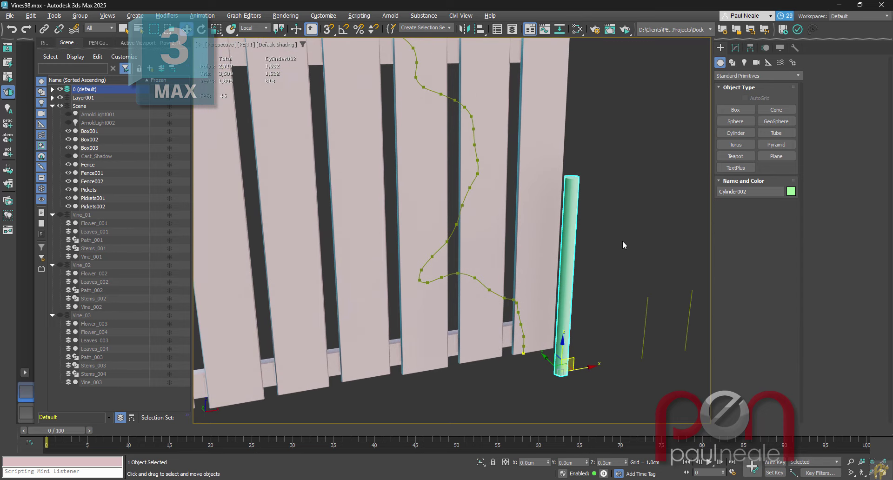
- Display edged faces in the viewport and set the cylinder's height segments to 123
click(734, 48)
scroll(601, 242, up, 1)
key(F4)
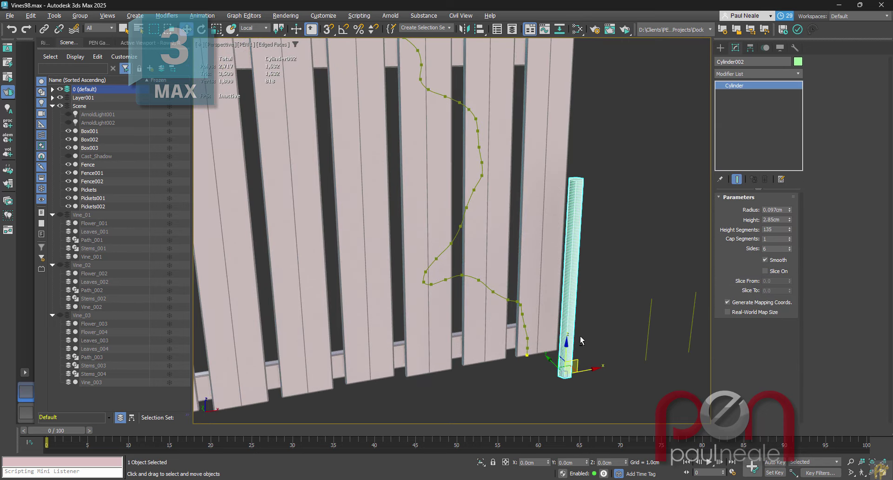
alt+middle_drag(579, 335, 603, 294)
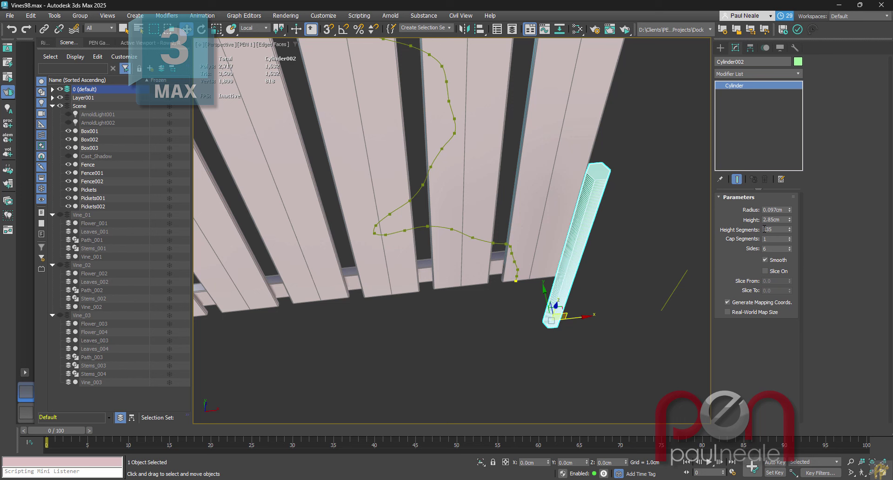
drag(789, 231, 789, 236)
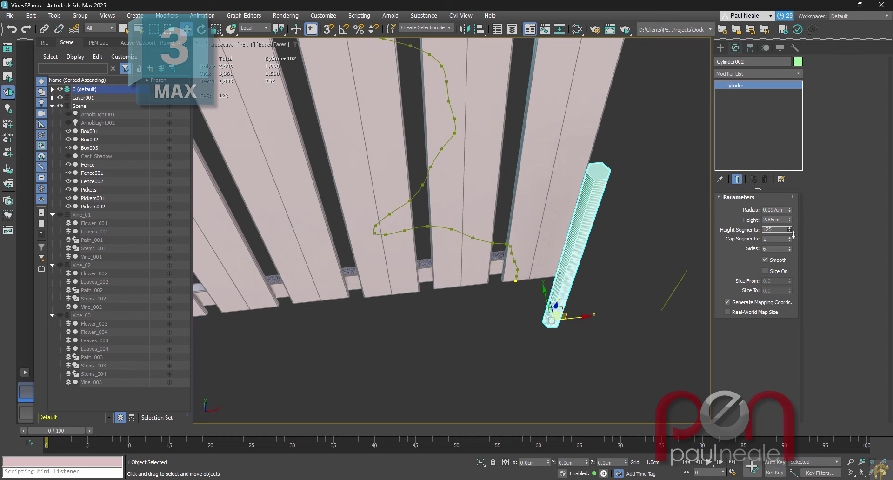
alt+middle_drag(660, 262, 586, 298)
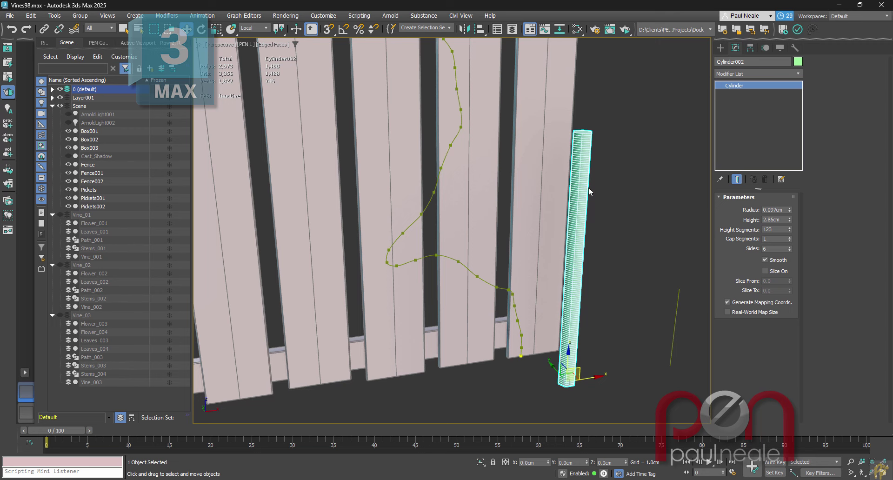
mouse_move(609, 268)
alt+middle_down()
mouse_move(626, 270)
mouse_move(615, 258)
alt+middle_up()
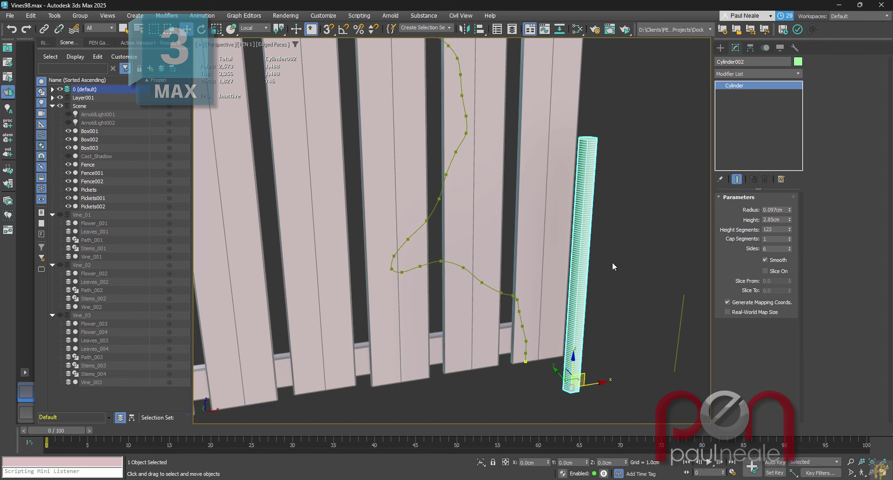
- Add a Taper modifier to the cylinder and set its amount to -1.0 so the upper end narrows to a point
alt+middle_drag(612, 262, 629, 258)
text(x)
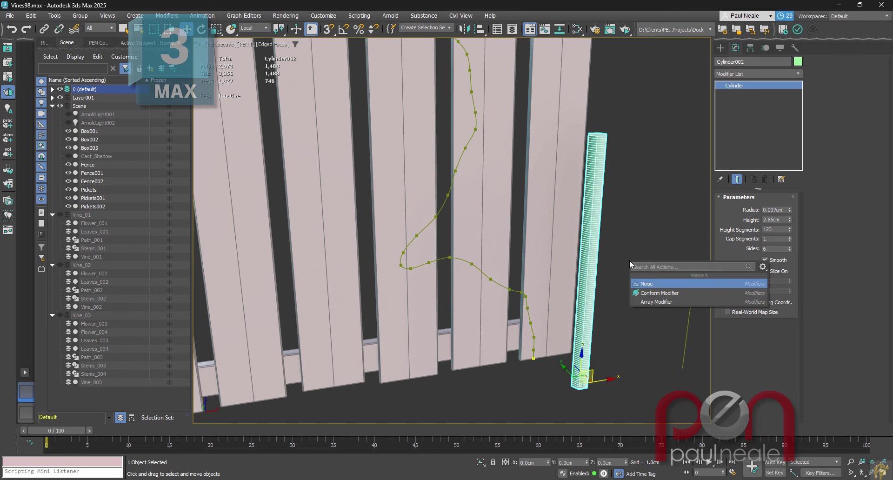
text(taper)
key(Return)
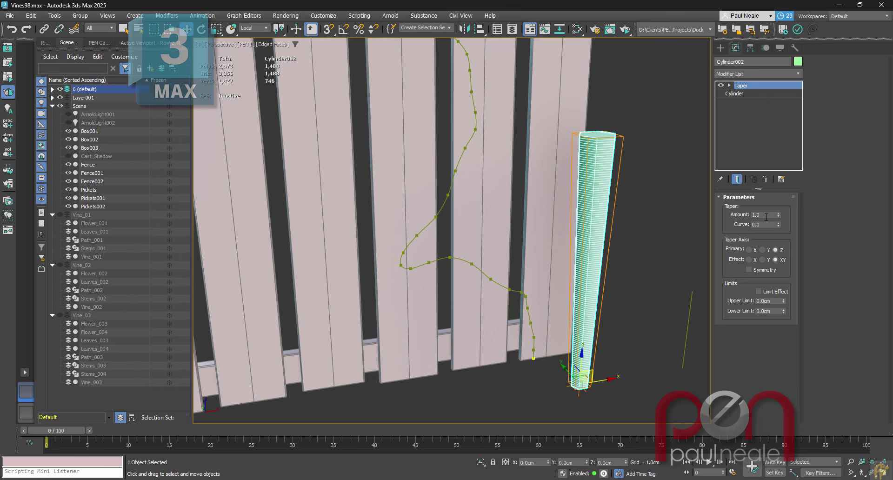
drag(766, 216, 731, 215)
text(-1.0)
key(Return)
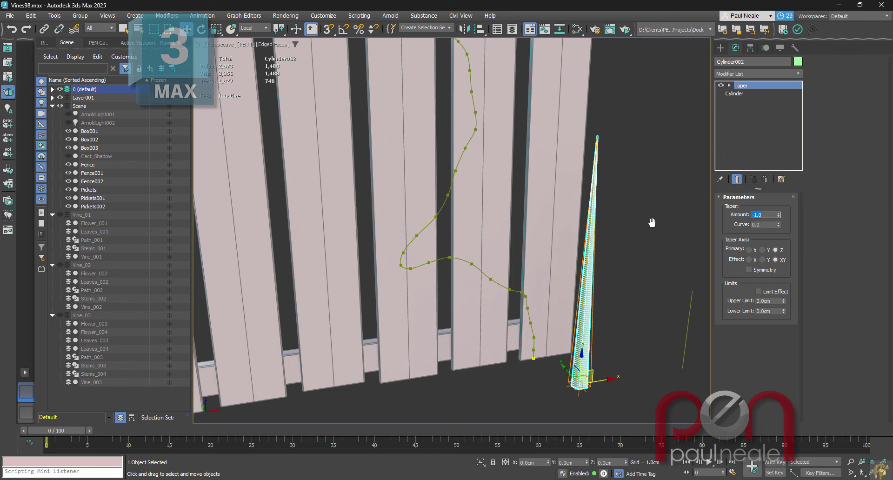
- Add an object-space Path Deform modifier to the tapered cylinder, using Main Stalk Path as its path, with Auto stretch enabled
mouse_move(652, 224)
alt+middle_down()
mouse_move(631, 220)
mouse_move(640, 227)
alt+middle_up()
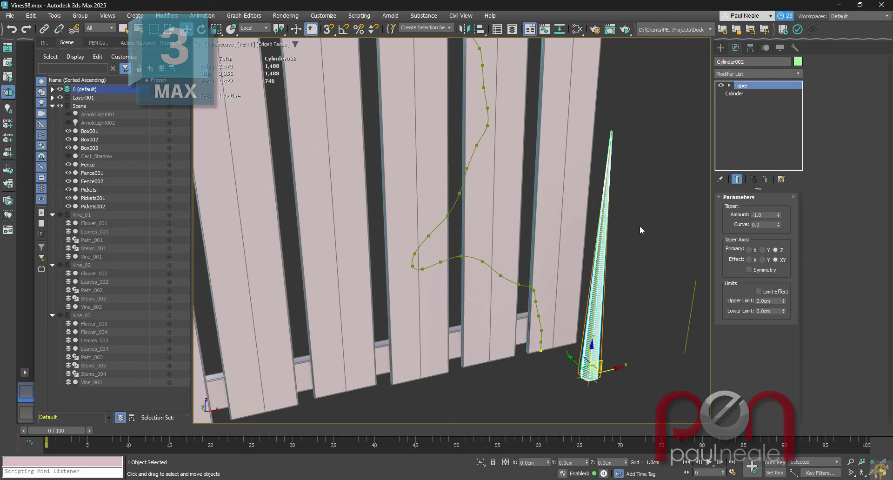
text(xpath)
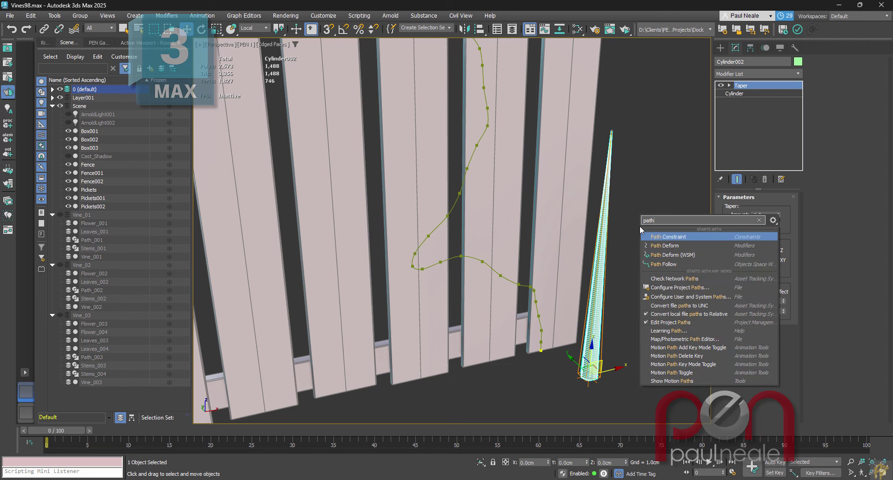
click(675, 246)
click(755, 208)
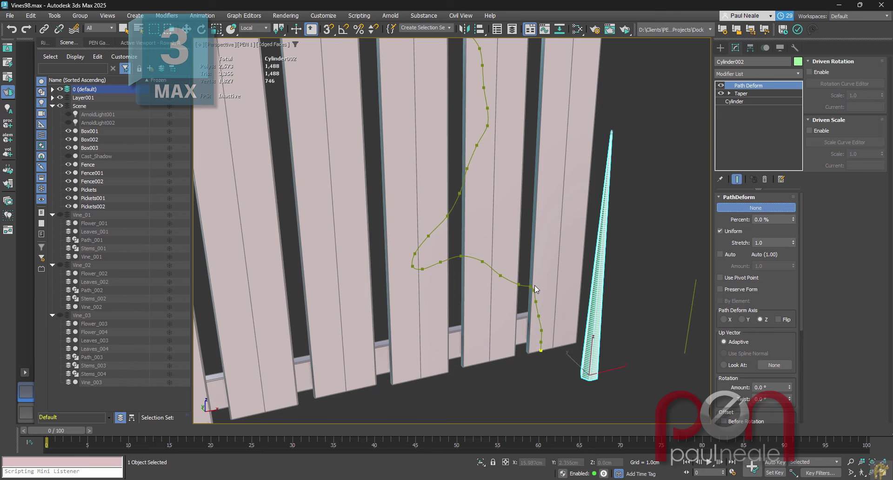
click(522, 284)
mouse_move(556, 295)
alt+middle_down()
mouse_move(548, 274)
mouse_move(565, 306)
alt+middle_up()
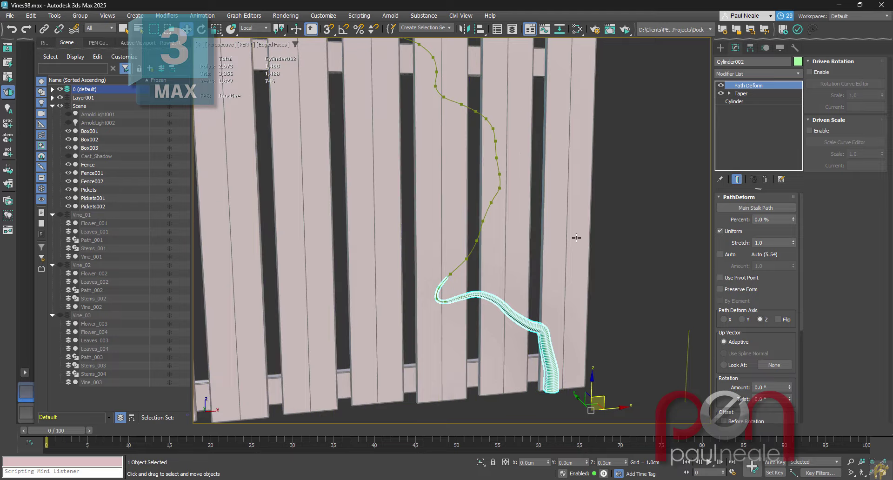
alt+middle_drag(575, 238, 636, 312)
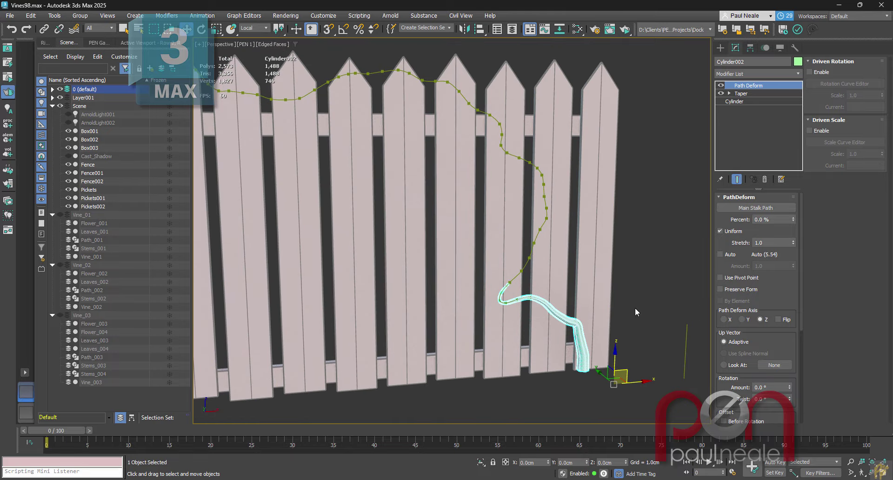
click(720, 254)
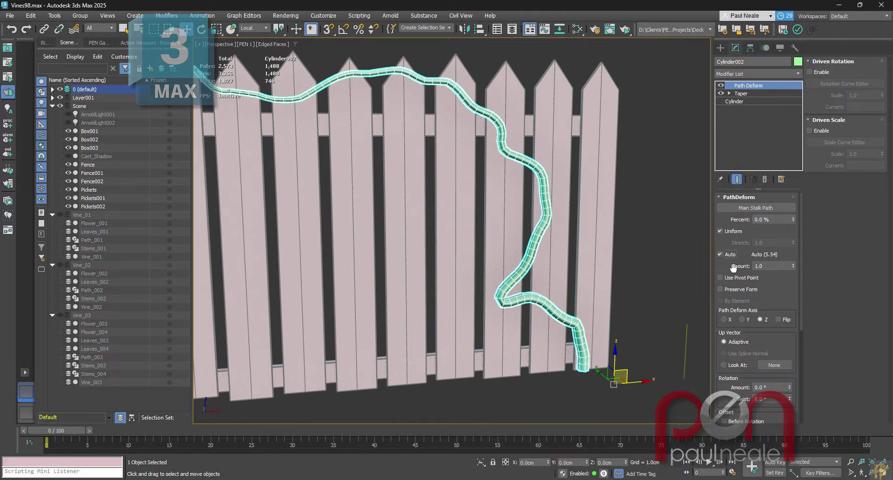
alt+middle_drag(590, 282, 593, 335)
- Raise the base cylinder's height segments to 170
click(742, 101)
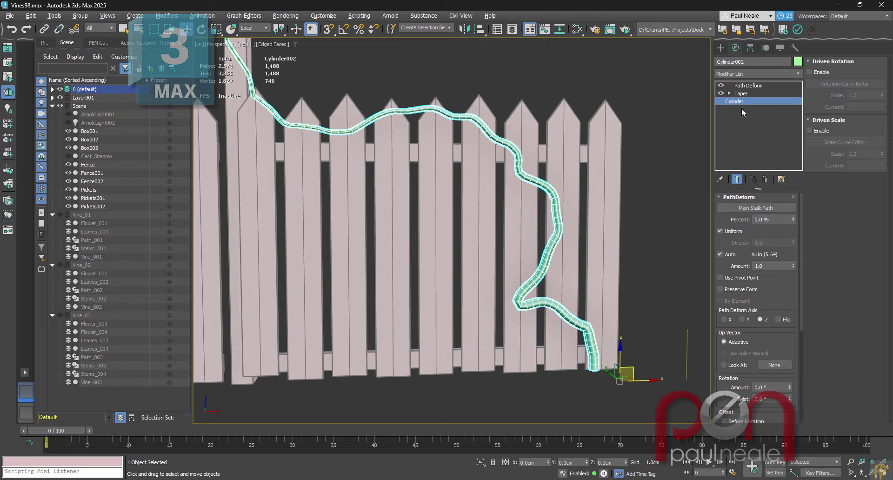
drag(789, 230, 791, 207)
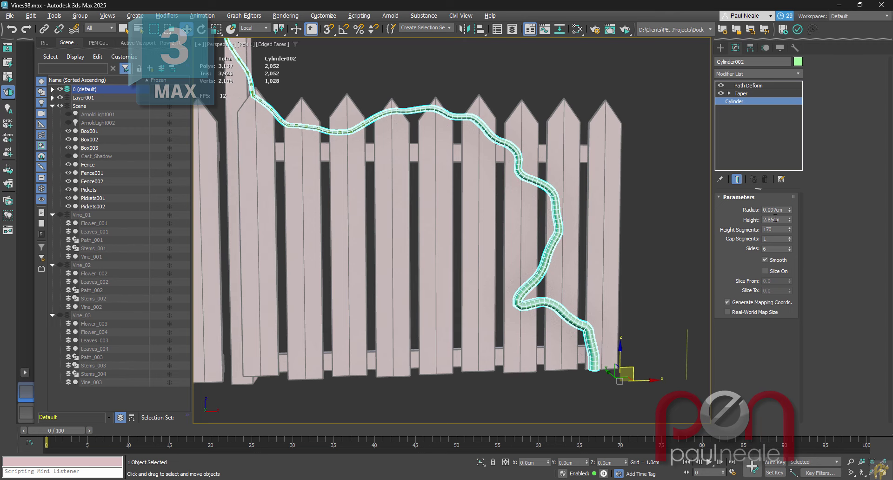
middle_drag(638, 279, 617, 288)
scroll(621, 286, down, 2)
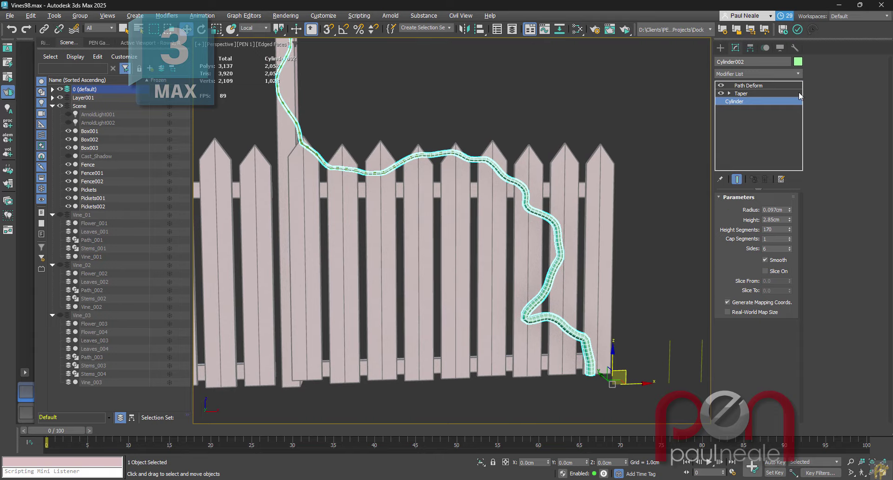
- Change the deformed cylinder's object color to orange and rename the object Stalk
click(797, 62)
click(382, 240)
click(495, 294)
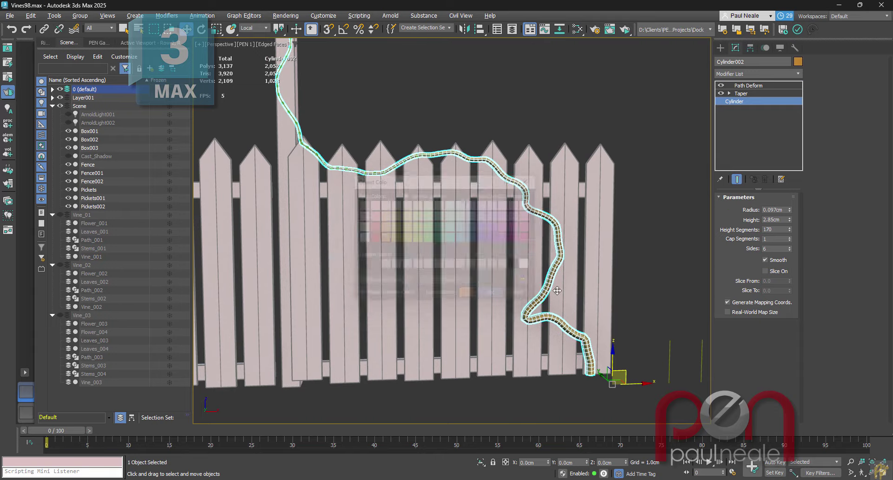
alt+middle_drag(612, 291, 635, 283)
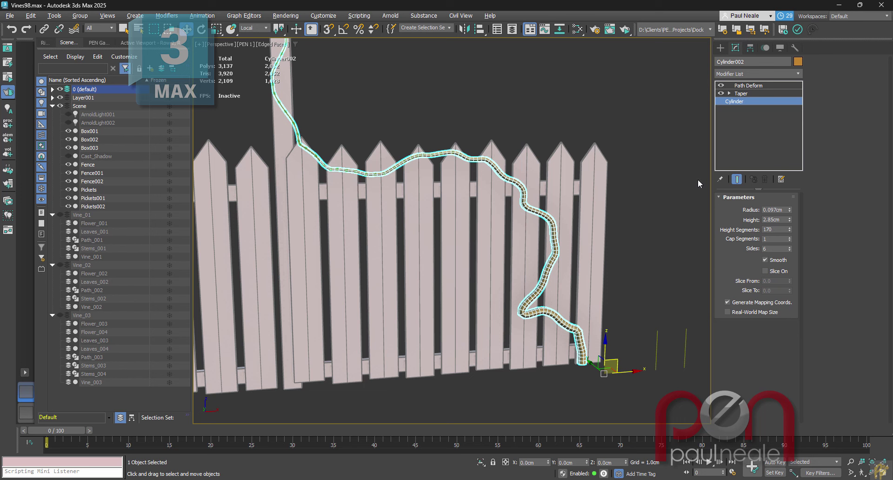
click(748, 63)
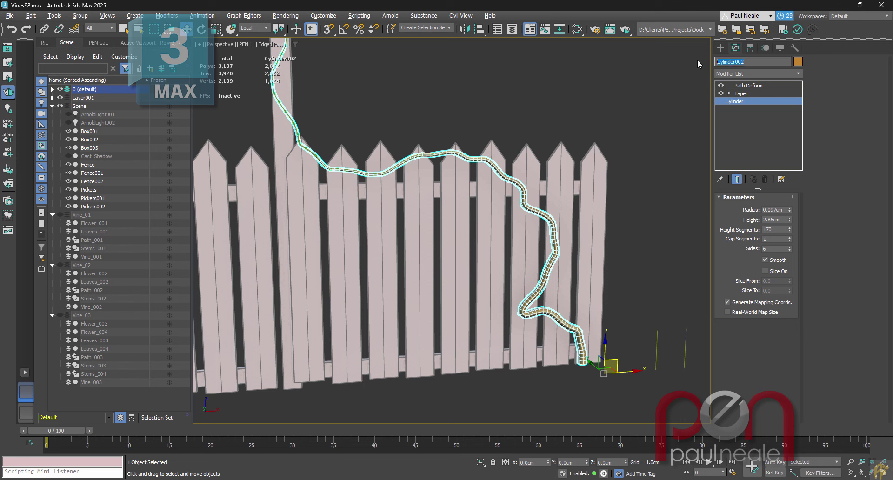
text(Stalk)
key(Return)
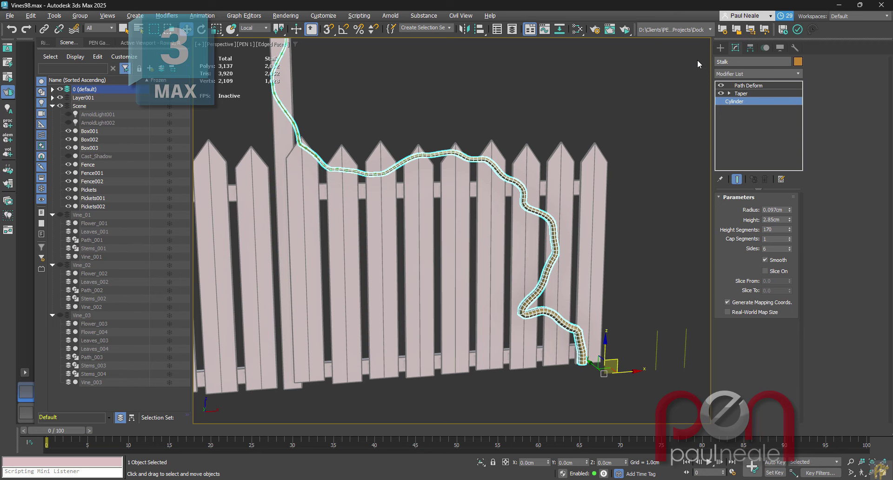
mouse_move(657, 317)
alt+middle_down()
mouse_move(640, 294)
mouse_move(654, 303)
alt+middle_up()
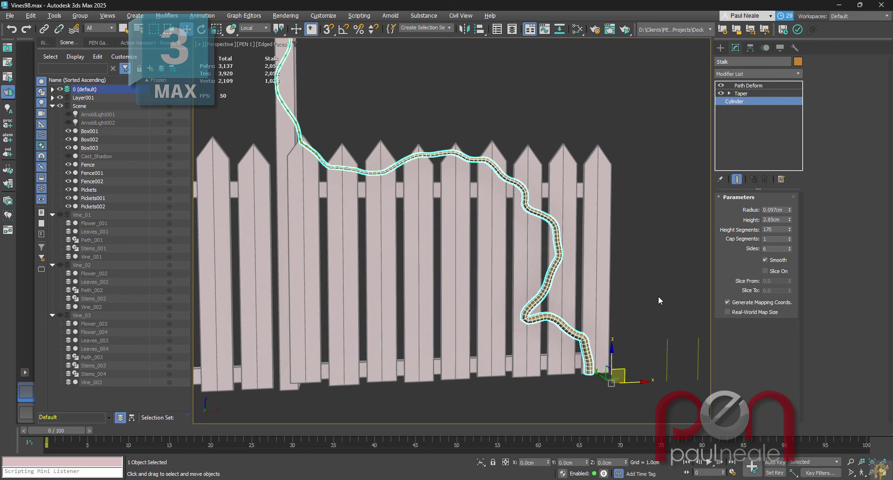
- Return to the stalk's Path Deform modifier and examine how the stalk runs along the fence and gate post
click(753, 85)
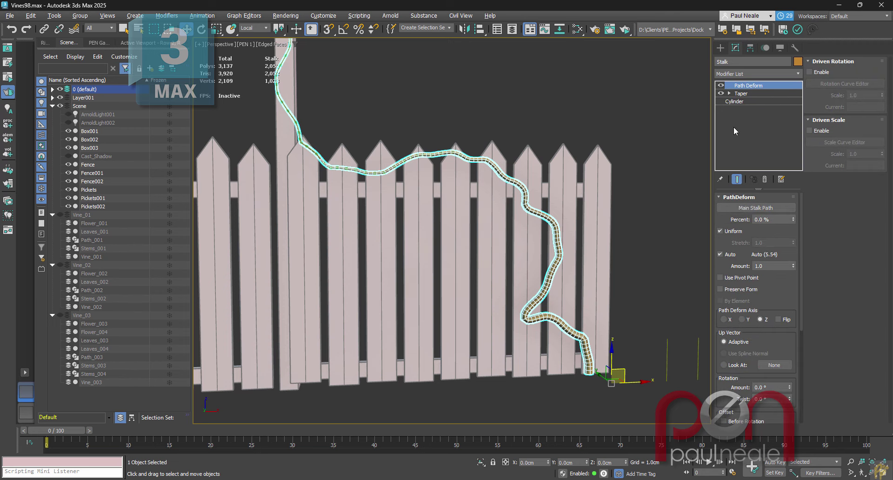
middle_drag(654, 272, 671, 262)
scroll(669, 260, down, 1)
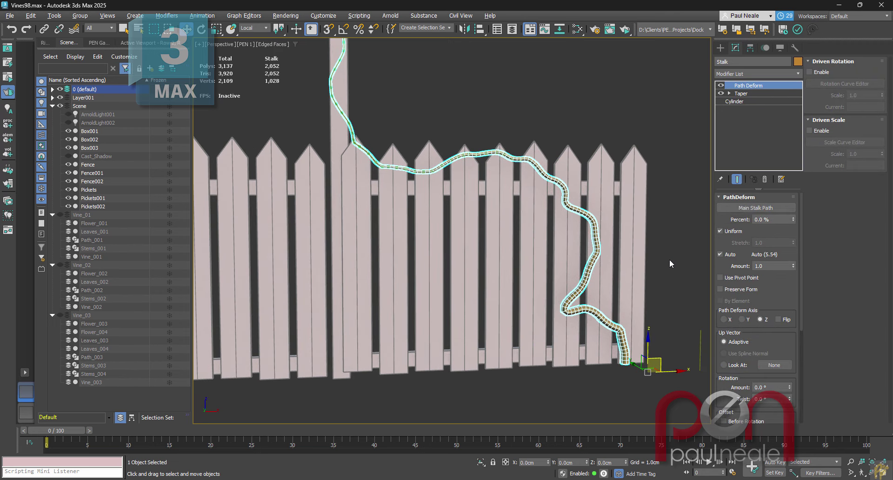
alt+middle_drag(669, 264, 666, 273)
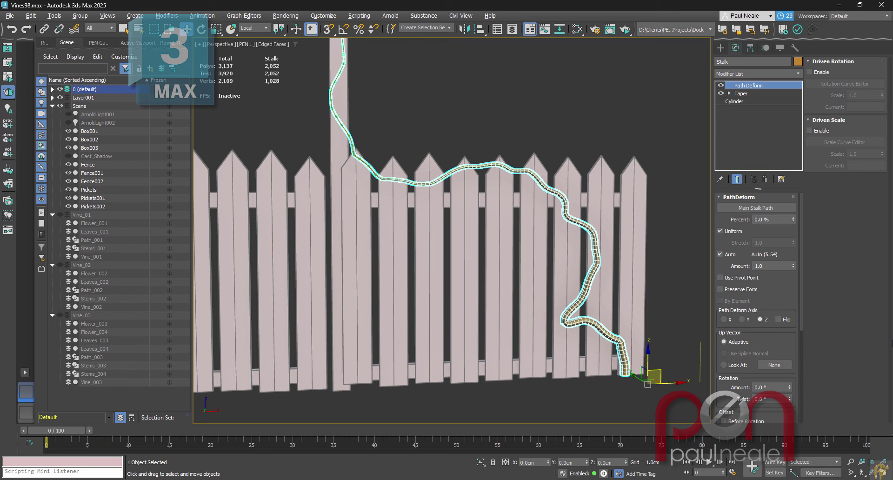
alt+middle_drag(667, 330, 641, 308)
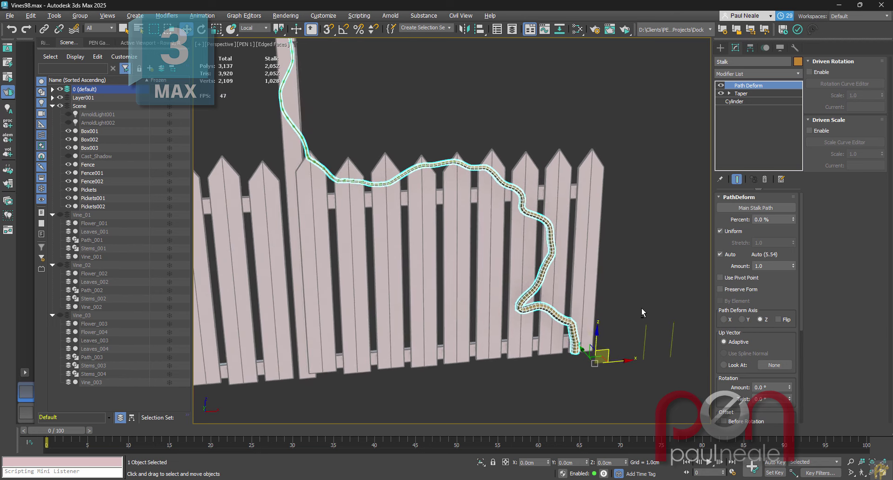
alt+middle_drag(398, 188, 612, 333)
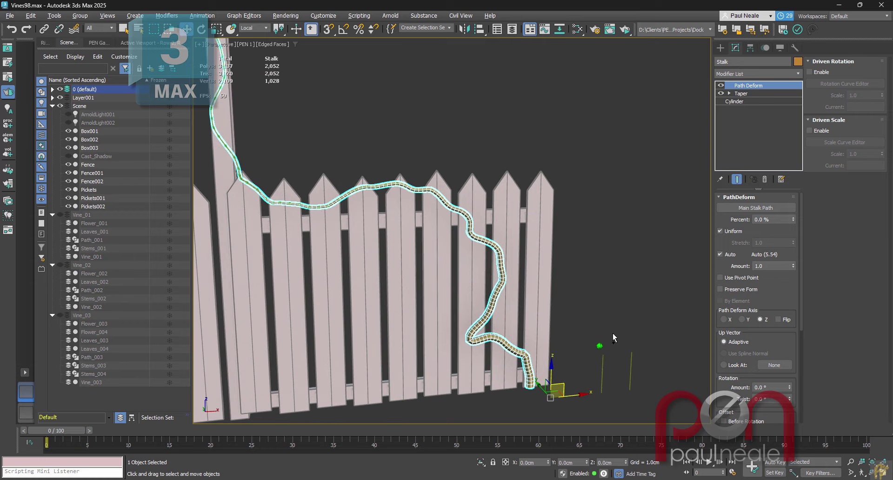
- Select the Branches spline, the vertical line nearer to the fence, and bring it into close view
click(610, 370)
alt+middle_drag(610, 370, 618, 338)
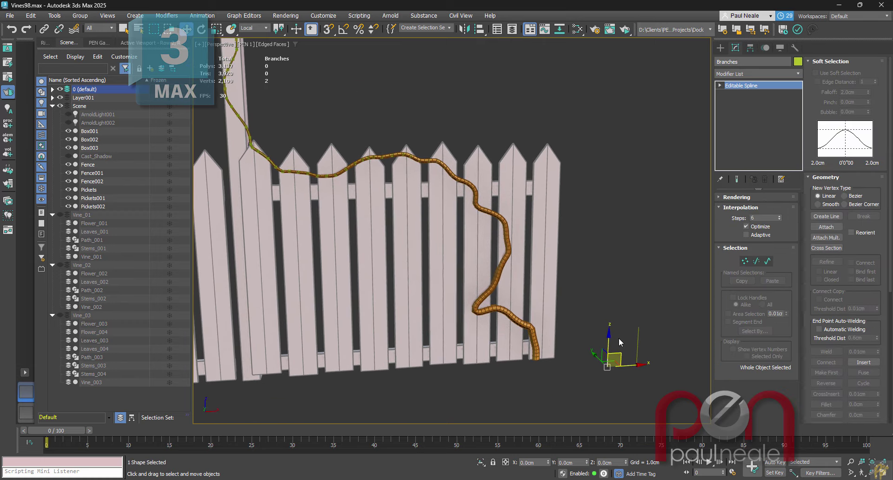
scroll(619, 338, up, 4)
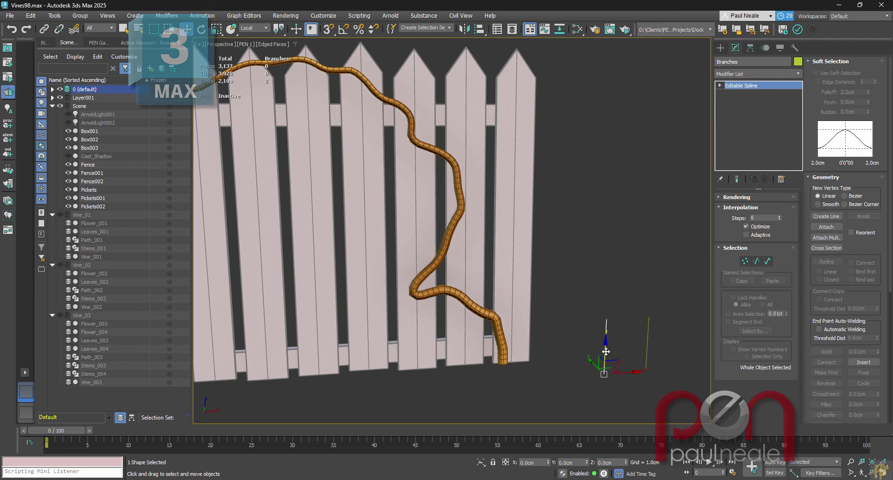
alt+middle_drag(605, 351, 584, 338)
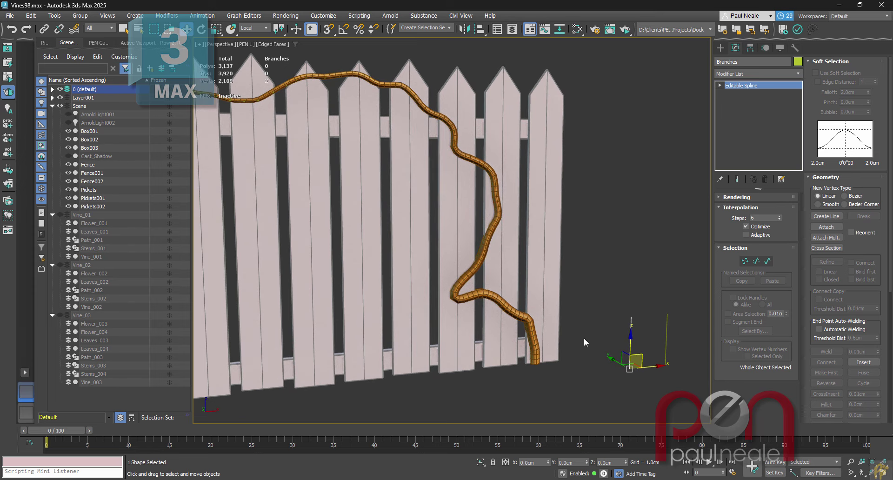
- Add an Array modifier to the Branches spline
text(x)
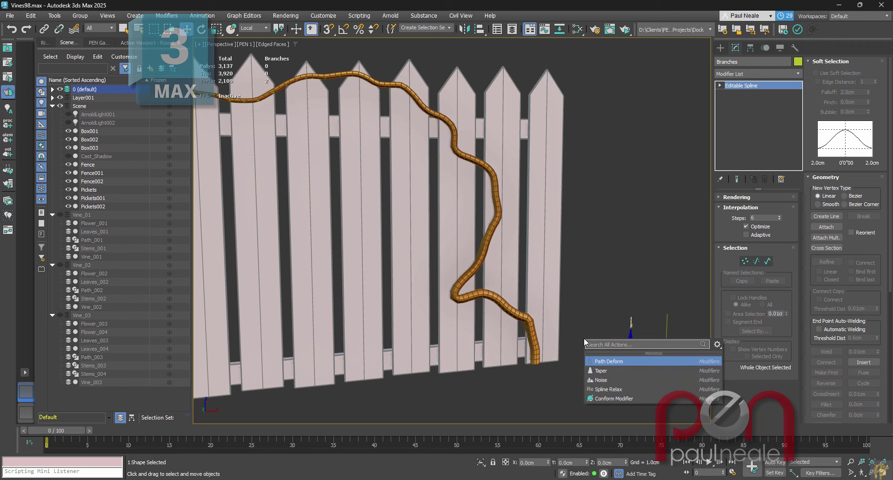
text(array)
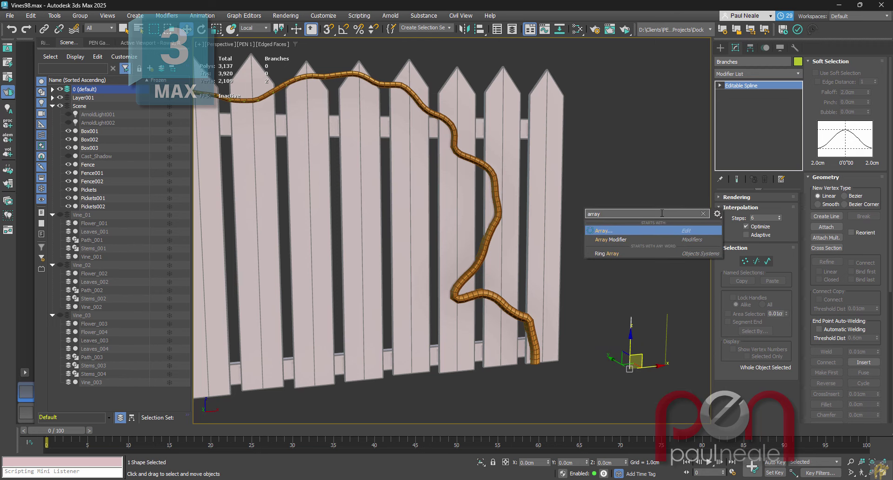
click(620, 239)
middle_drag(659, 295, 681, 305)
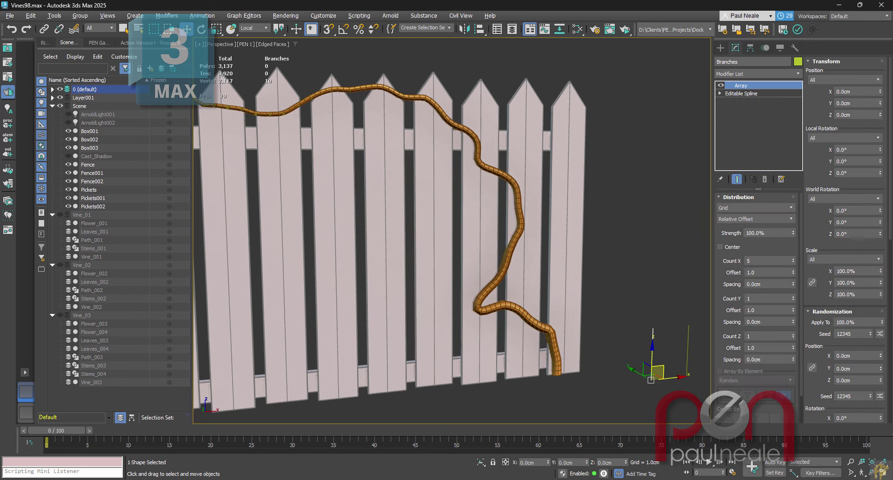
scroll(668, 311, down, 2)
- Set the array distribution to Spline and choose the Main Stalk Path as its spline
click(767, 209)
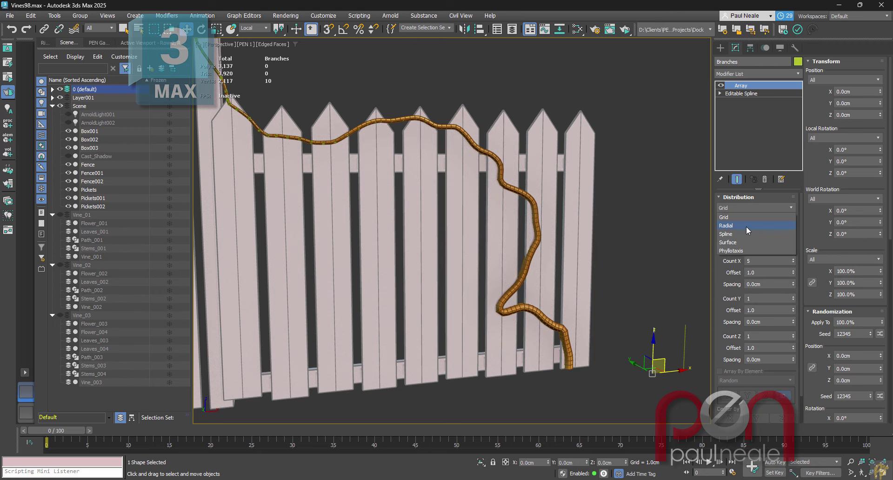
click(744, 232)
click(754, 241)
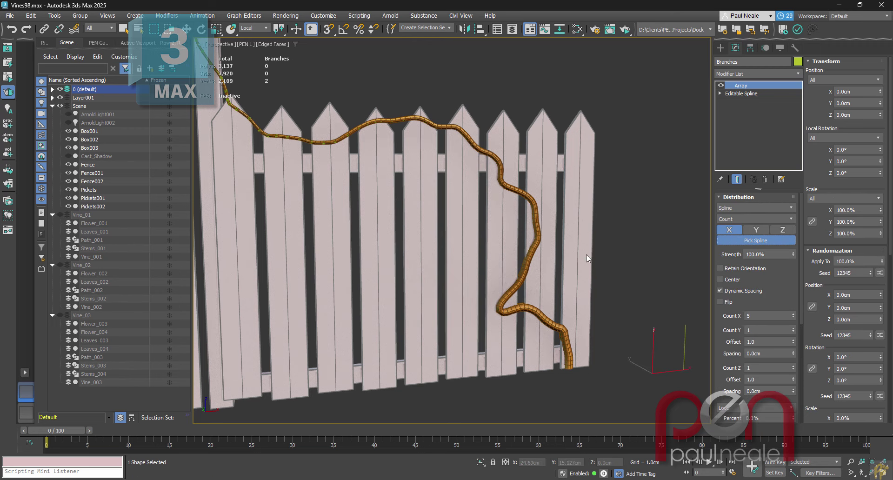
click(531, 250)
mouse_move(623, 303)
alt+middle_down()
mouse_move(622, 293)
mouse_move(617, 305)
alt+middle_up()
scroll(436, 213, down, 4)
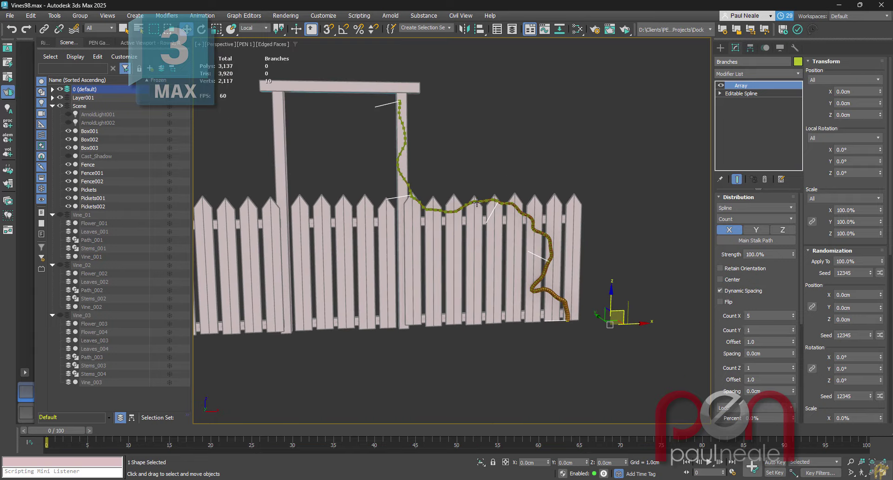
- Set the array's X count to 36 and make the branch copies retain their orientation
drag(793, 318, 796, 301)
scroll(642, 293, up, 4)
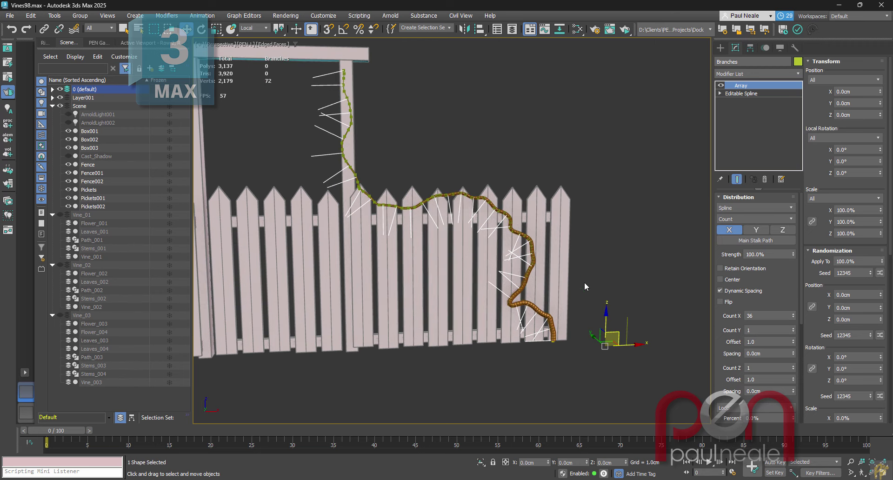
click(720, 269)
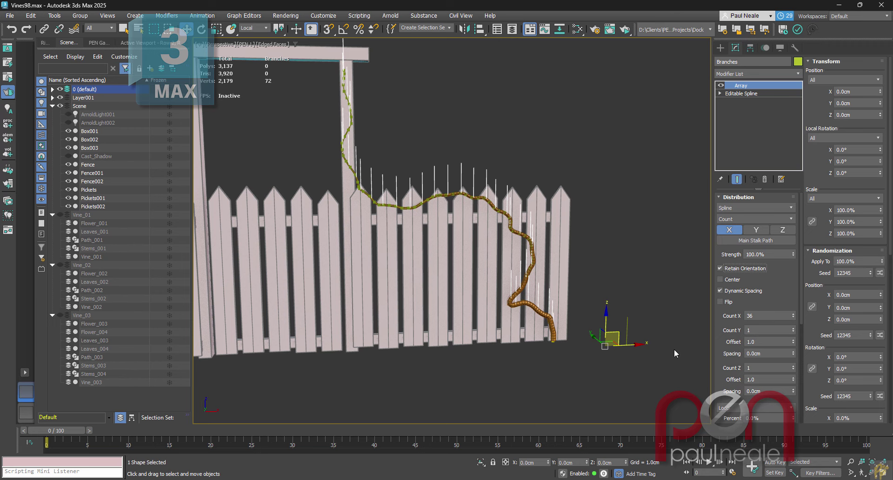
mouse_move(631, 310)
alt+middle_down()
mouse_move(633, 321)
mouse_move(636, 312)
alt+middle_up()
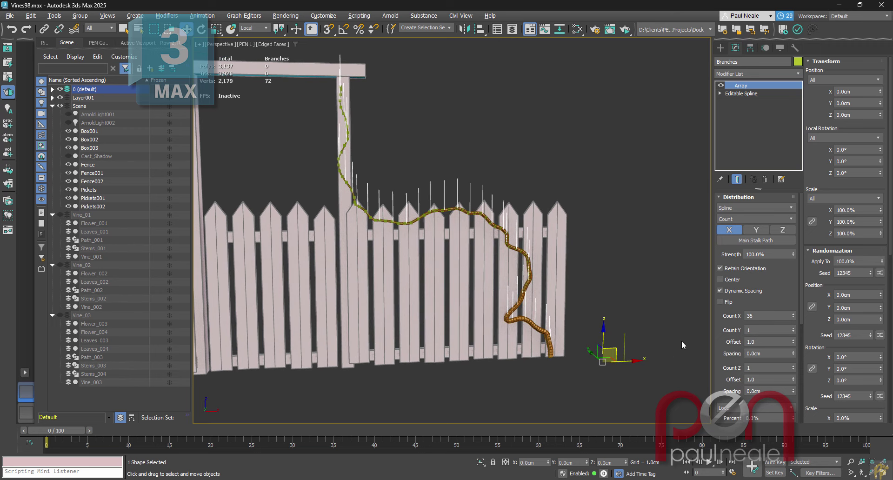
- Set the array's local Y rotation to -41° and its random Y rotation to 58.9°
drag(813, 335, 810, 314)
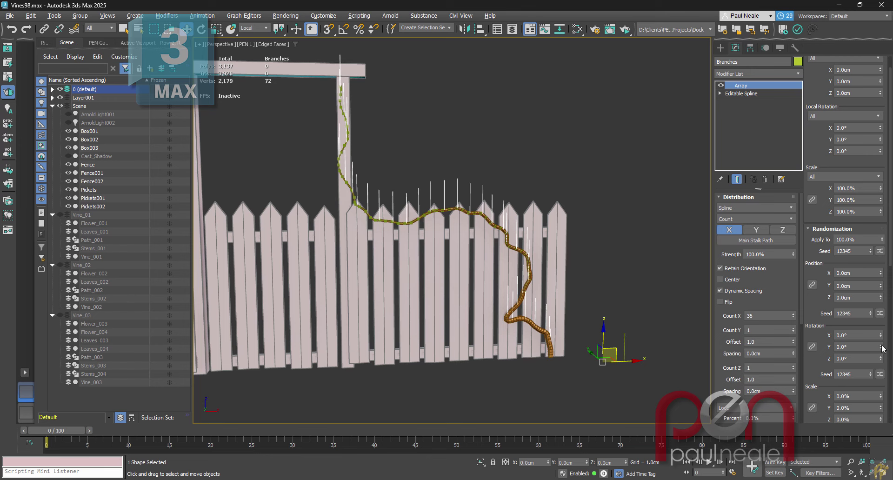
drag(880, 347, 890, 113)
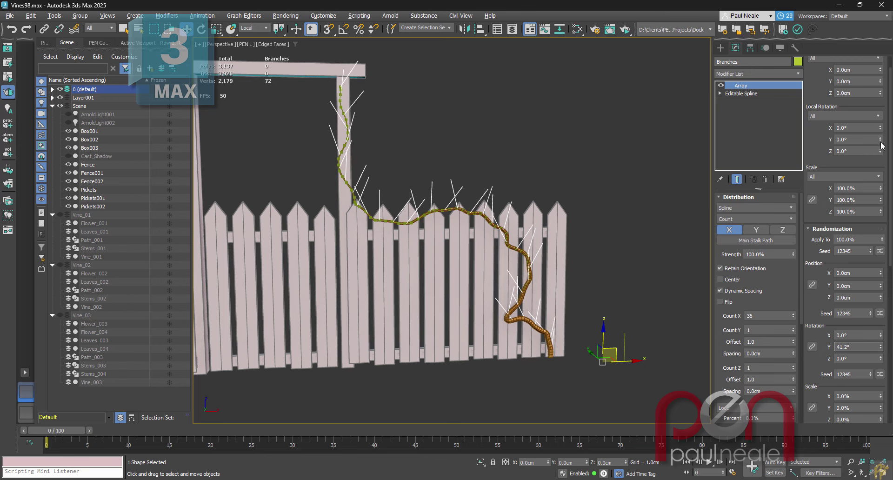
drag(881, 145, 858, 284)
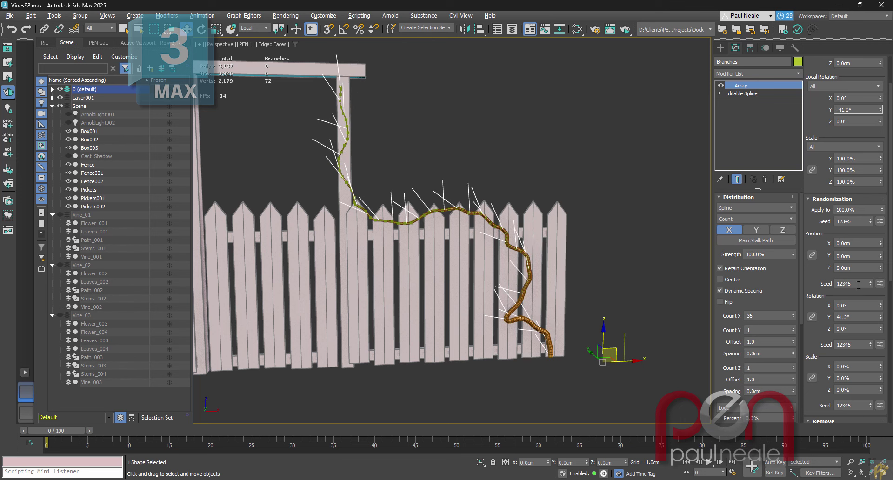
drag(880, 316, 881, 298)
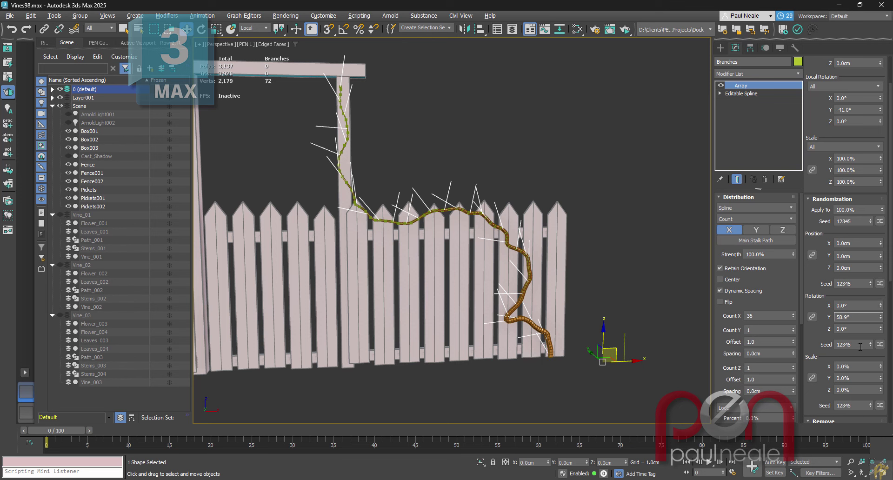
- Link the axes of the array's scale randomization and set it to 33.7%
click(811, 378)
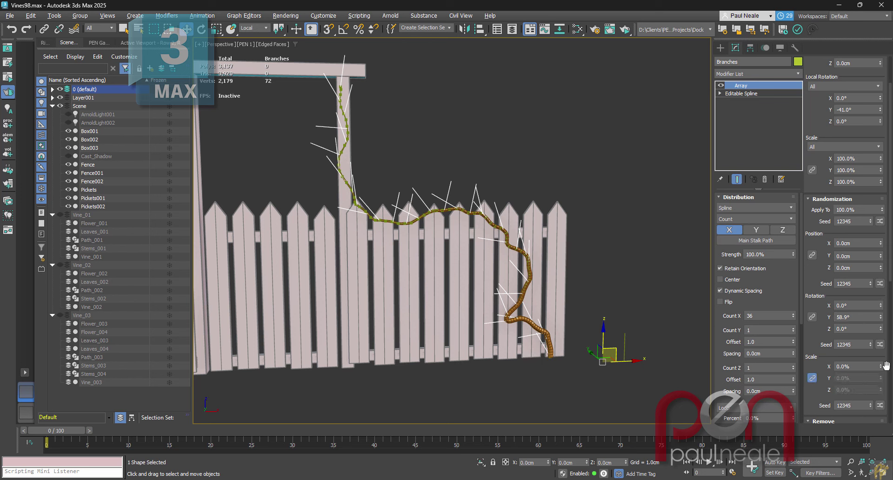
mouse_move(883, 366)
mouse_down()
mouse_move(883, 301)
mouse_move(882, 370)
mouse_move(881, 355)
mouse_up()
middle_drag(647, 311, 649, 311)
alt+middle_drag(613, 268, 633, 279)
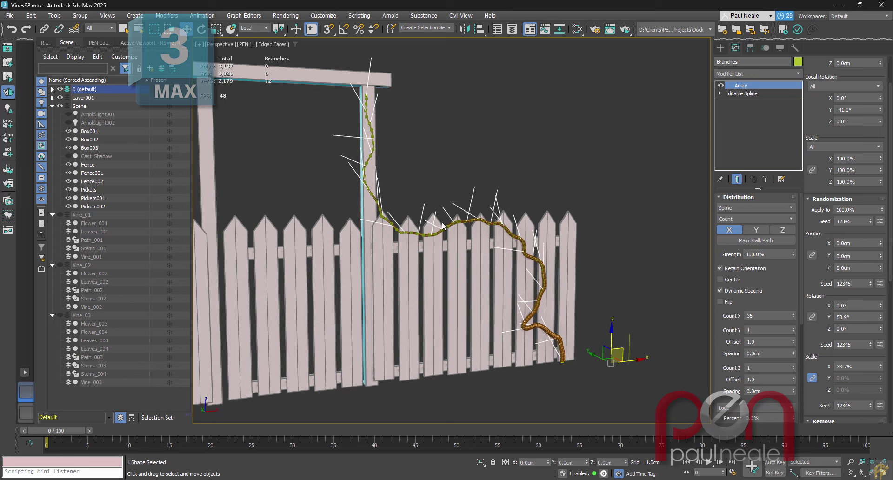
alt+middle_drag(443, 226, 637, 330)
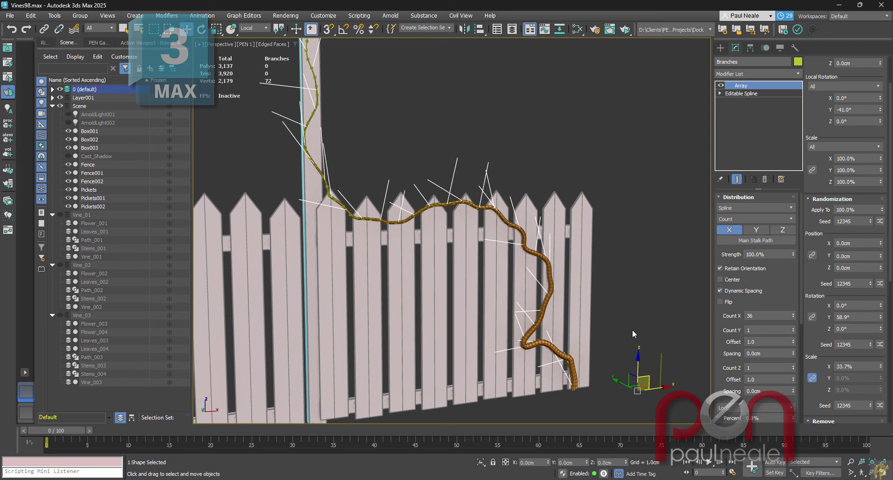
alt+middle_drag(632, 328, 637, 322)
- Add a Normalize Spline modifier above the branches' Array modifier
text(x)
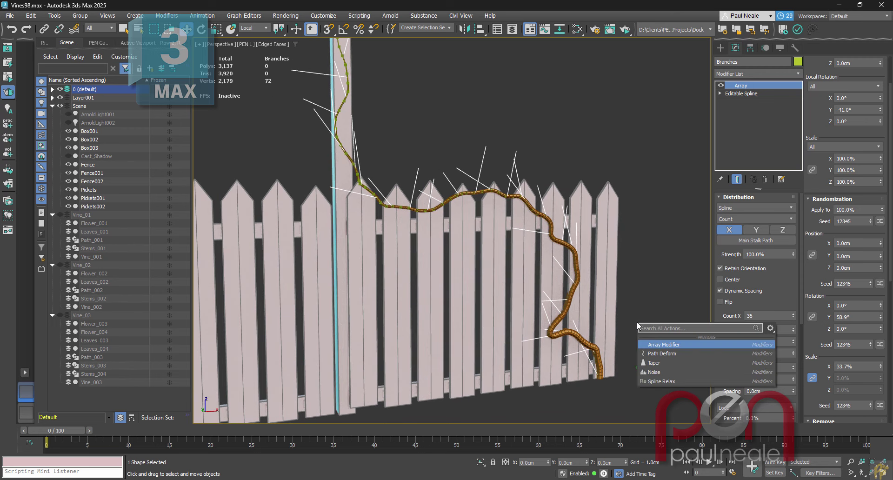
text(norm)
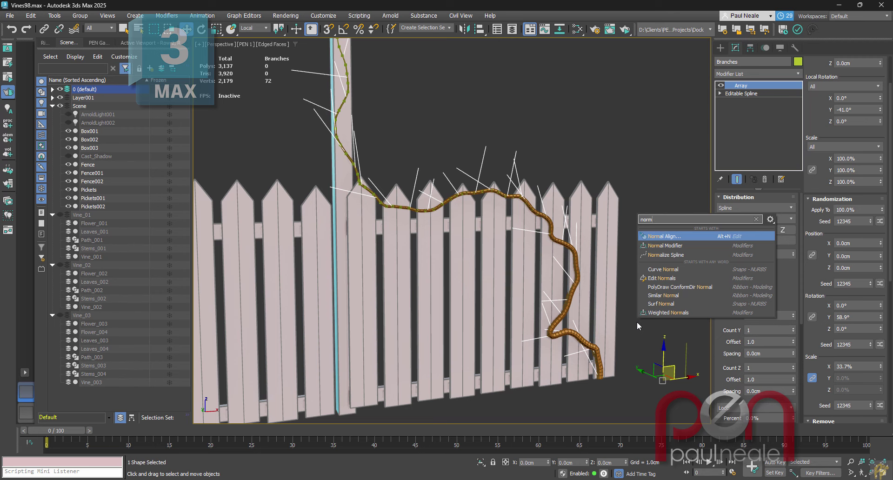
key(Down)
key(Down)
key(Return)
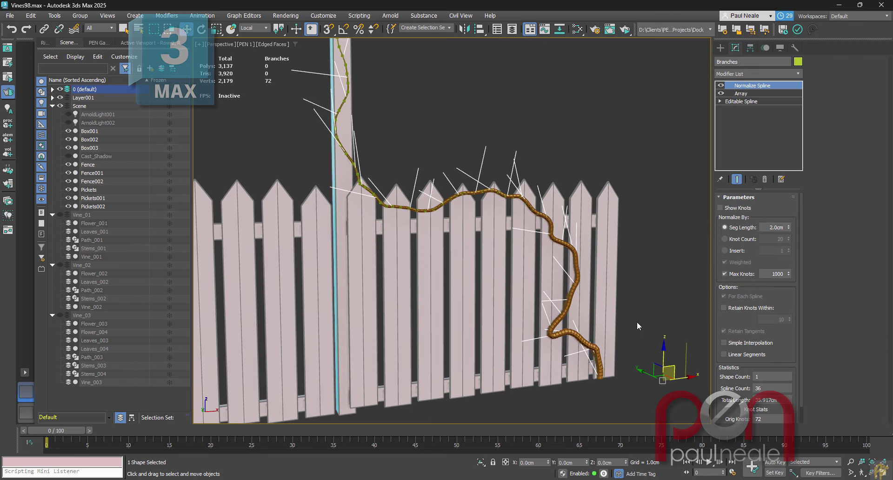
- Show the branch knots, set the normalized segment length to 0.14 cm, and set the maximum knots to 2000
click(721, 208)
scroll(686, 238, up, 3)
drag(790, 230, 794, 298)
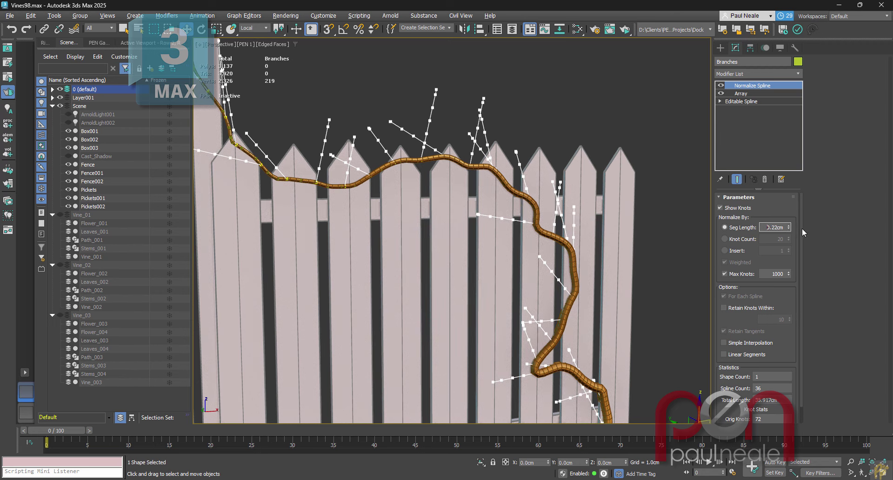
drag(790, 231, 790, 228)
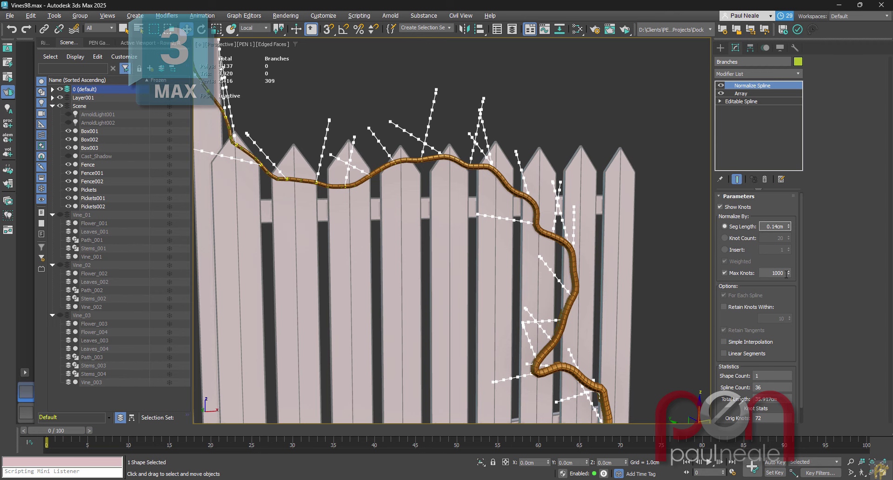
click(770, 273)
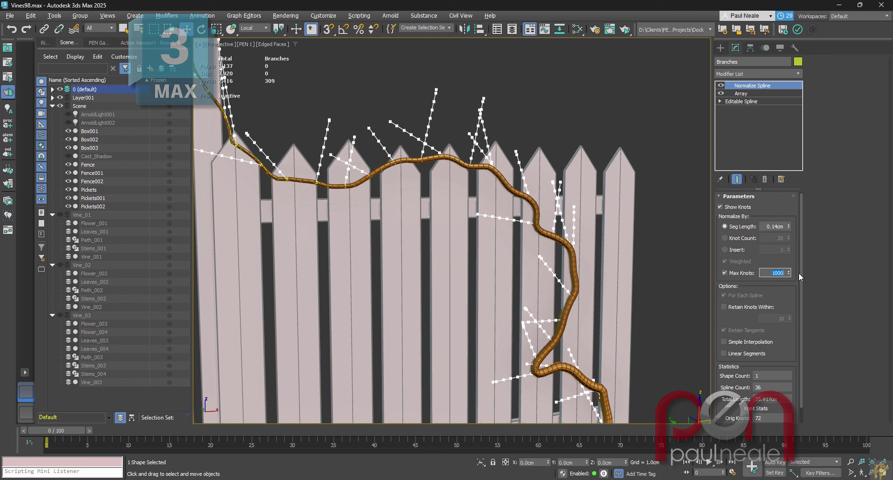
text(200)
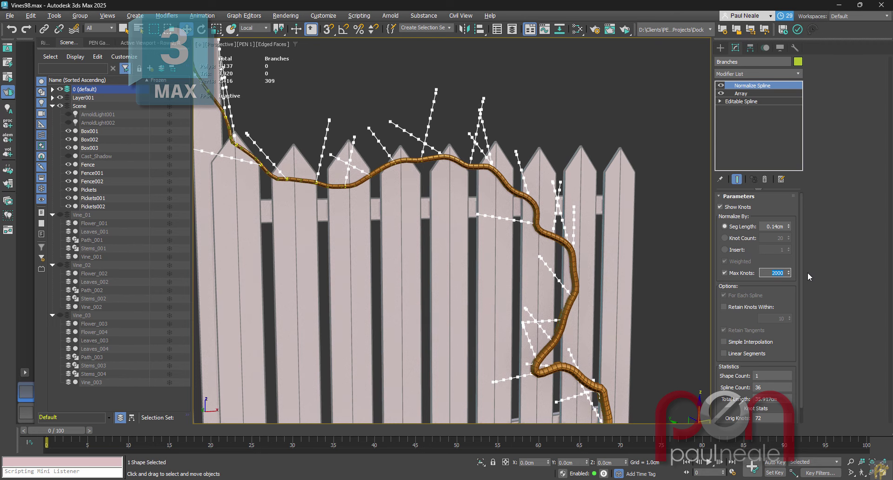
- Add a Conform modifier on top of the branches' Normalize Spline modifier
scroll(604, 287, down, 3)
alt+middle_drag(458, 267, 483, 276)
scroll(476, 239, up, 1)
middle_drag(476, 236, 522, 251)
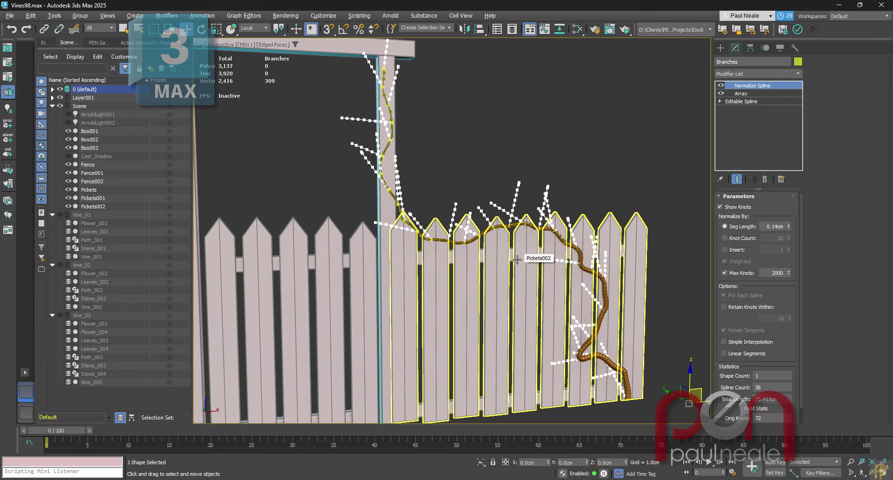
text(xcon)
key(Return)
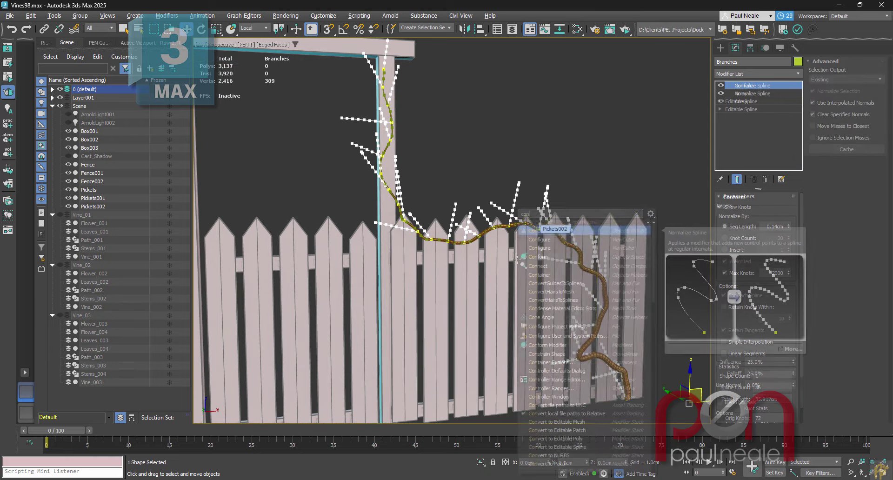
- Assign Pickets002, Fence002, Box002 and Box003 as the Conform modifier's targets
alt+middle_drag(664, 172, 641, 192)
click(750, 260)
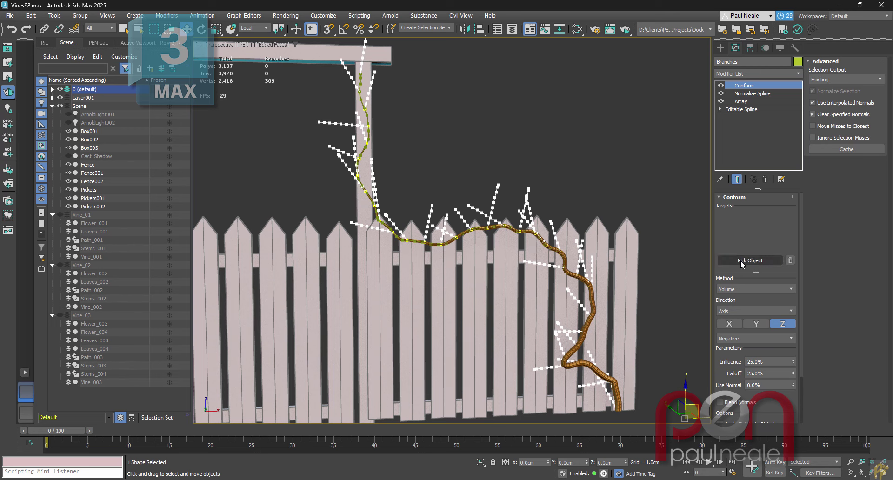
click(616, 255)
click(363, 175)
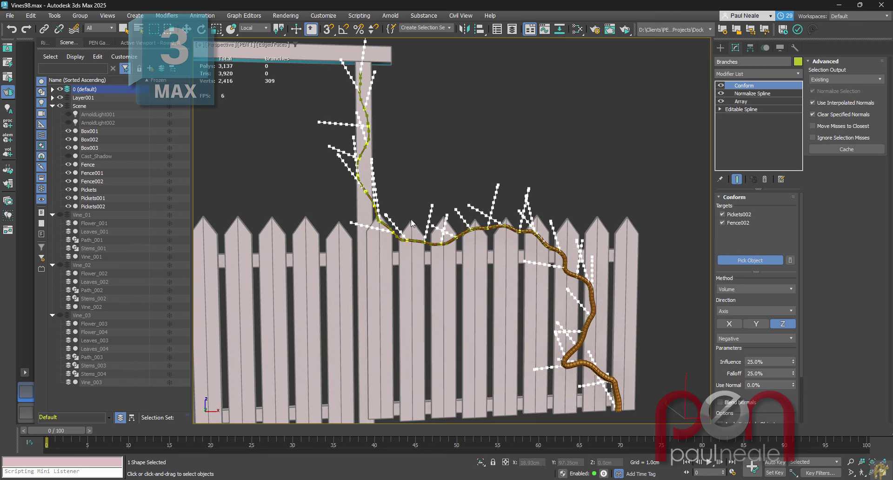
click(363, 175)
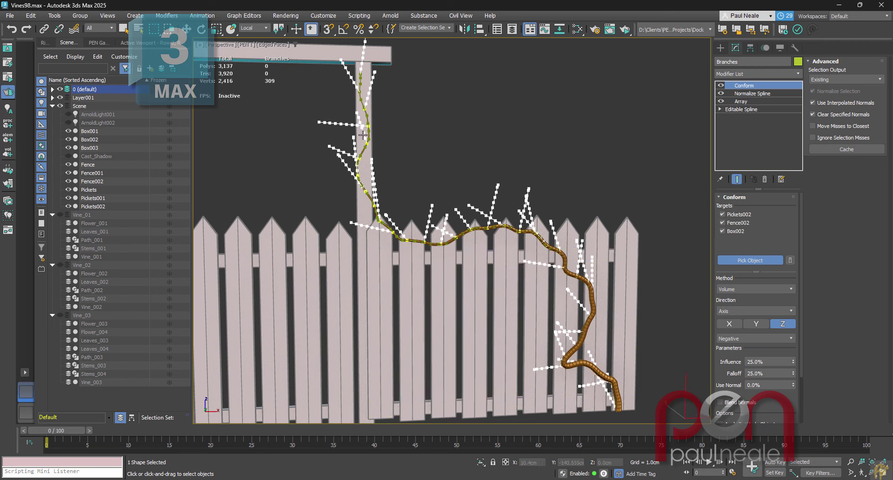
click(323, 59)
alt+middle_drag(514, 130, 574, 159)
right_click(540, 162)
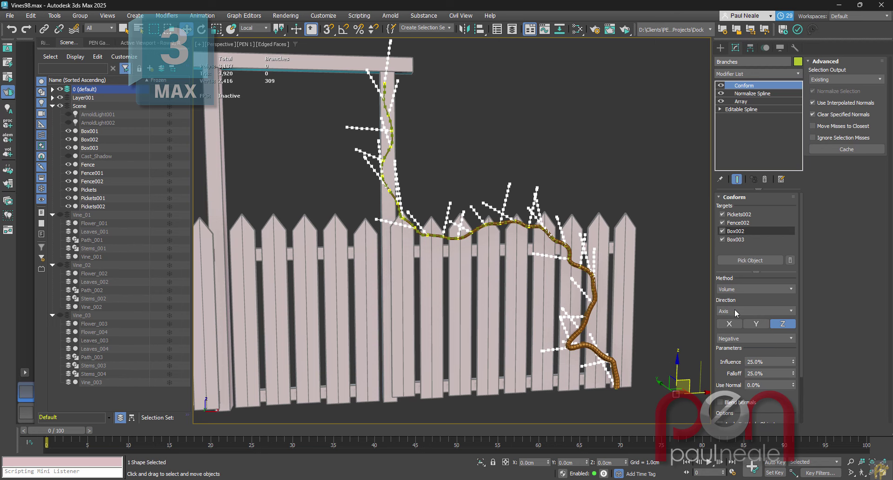
- Set the branches' Conform method to Shrink Wrap with the Closest Point direction
click(748, 289)
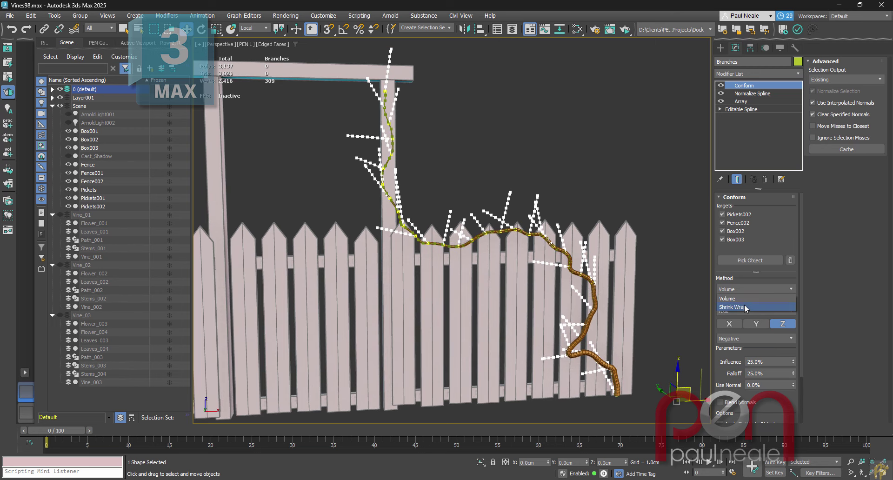
click(747, 306)
click(751, 310)
click(743, 357)
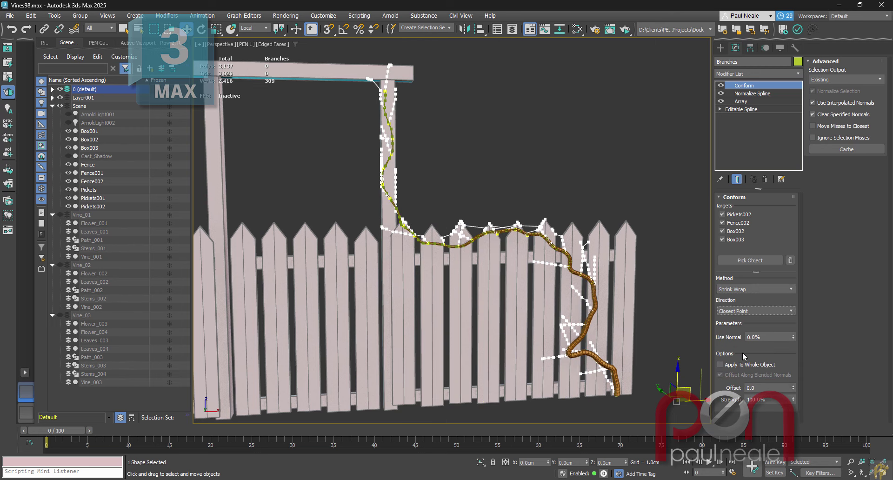
alt+middle_drag(647, 327, 631, 276)
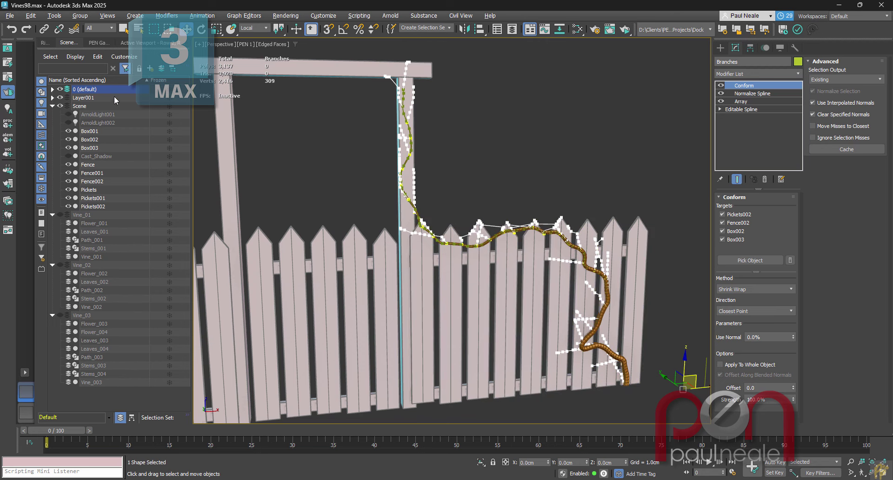
- Instance the Spline Relax modifier from Main Stalk Path onto the Branches spline
click(52, 89)
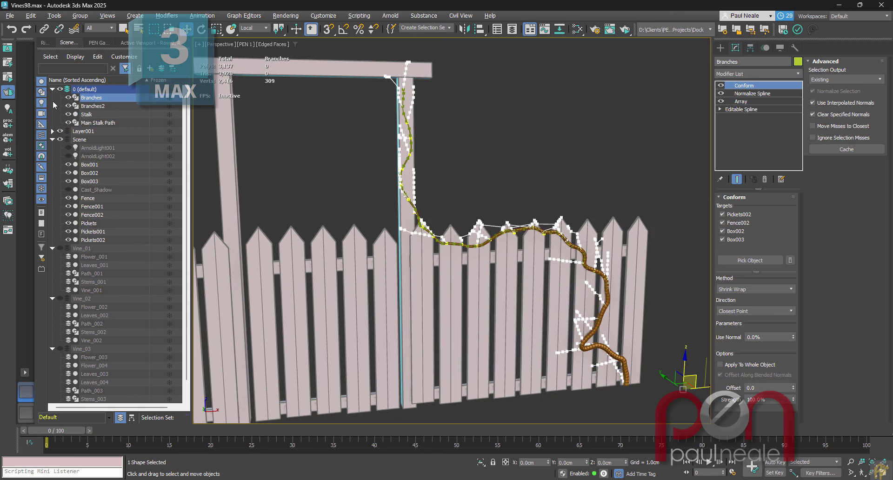
click(97, 122)
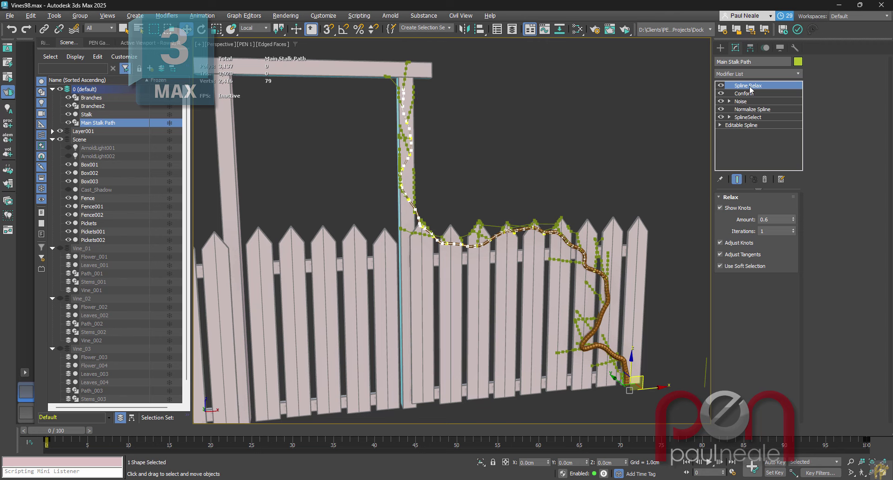
drag(749, 90, 492, 230)
scroll(483, 236, up, 3)
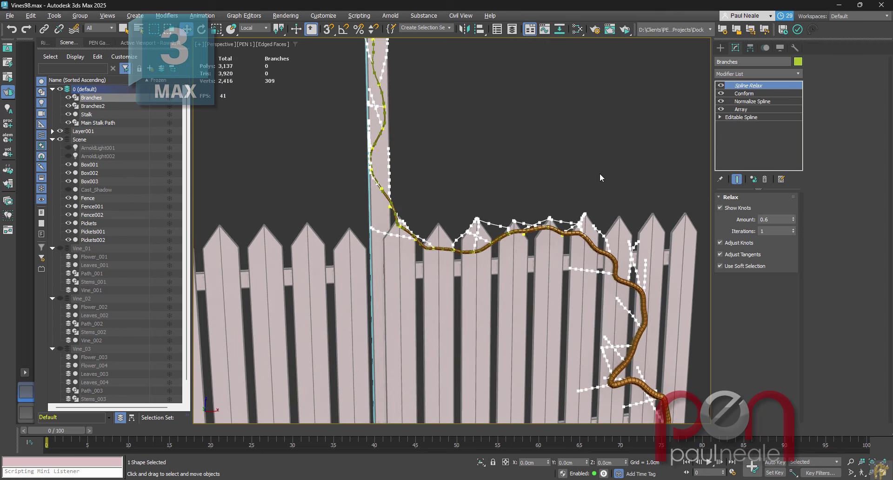
- Inspect how the relaxed branches follow the stalk along the fence pickets
click(757, 85)
right_click(759, 92)
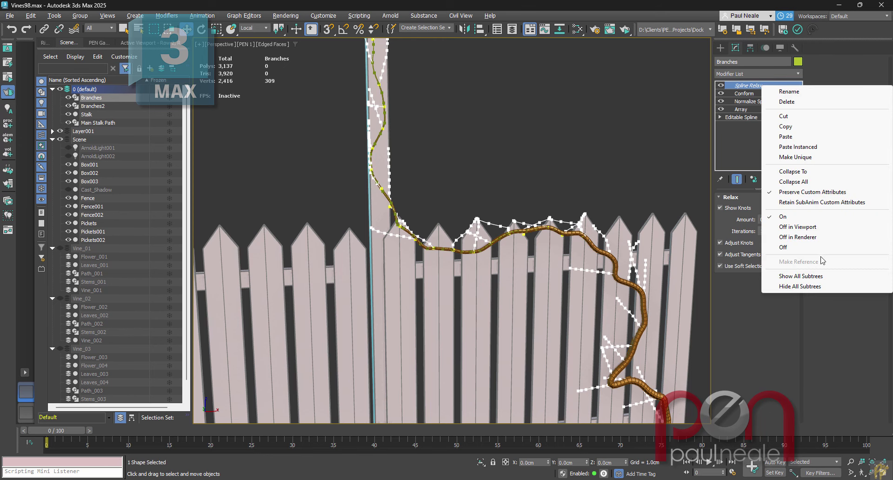
click(827, 343)
alt+middle_drag(570, 311, 546, 298)
mouse_move(533, 254)
alt+middle_down()
mouse_move(520, 232)
mouse_move(550, 250)
mouse_move(542, 237)
alt+middle_up()
scroll(526, 229, up, 3)
scroll(528, 230, up, 2)
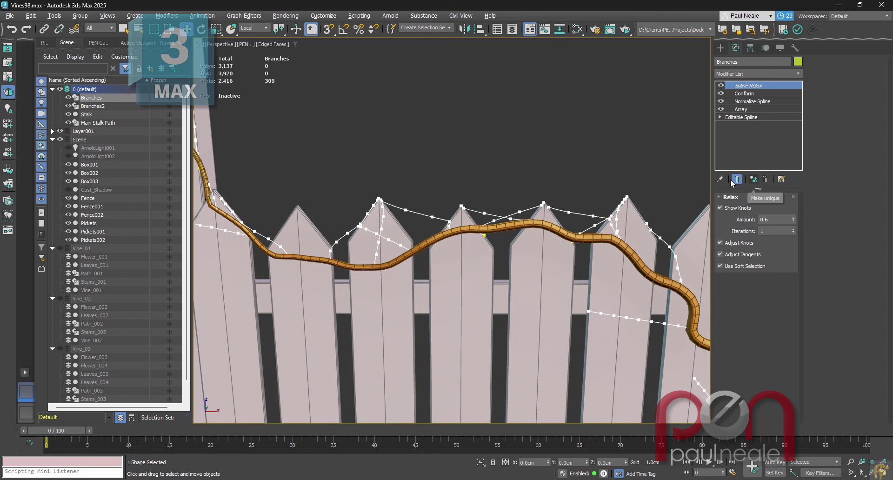
scroll(475, 299, down, 3)
alt+middle_drag(475, 299, 561, 321)
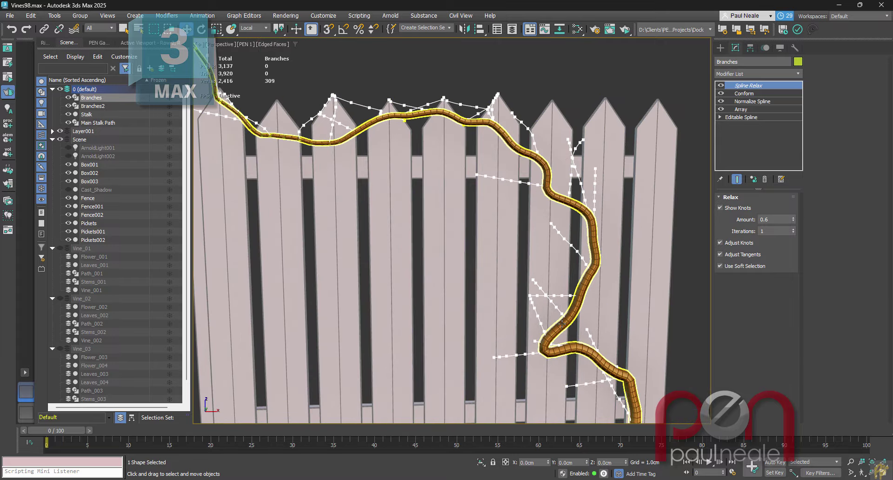
middle_drag(614, 310, 596, 296)
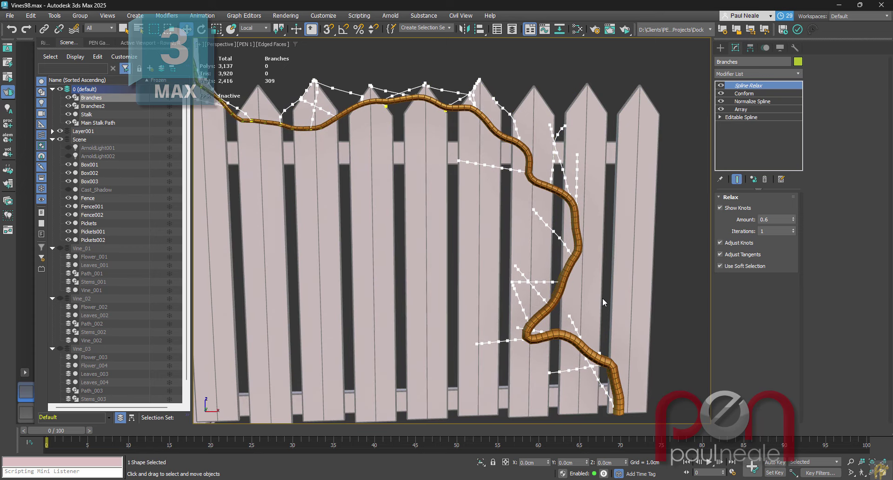
- Add a Noise modifier to the branches between the Conform and Spline Relax modifiers
click(753, 98)
middle_drag(530, 291, 547, 276)
text(x)
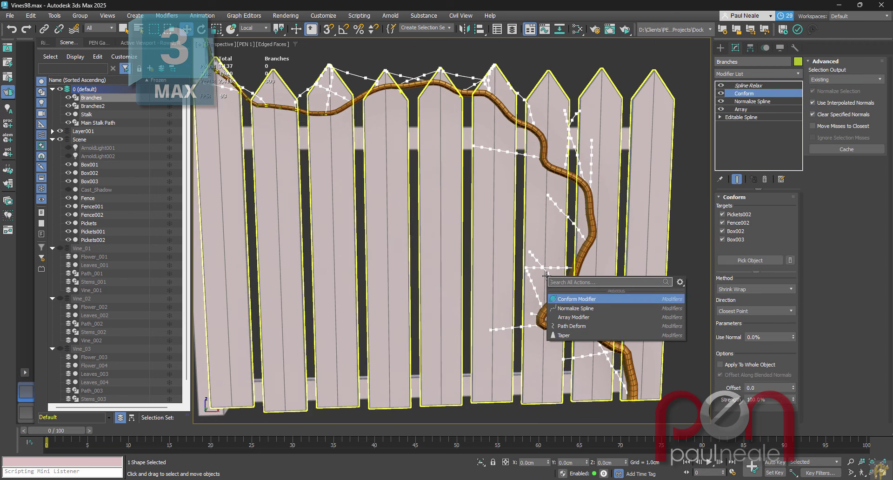
text(noise)
key(Return)
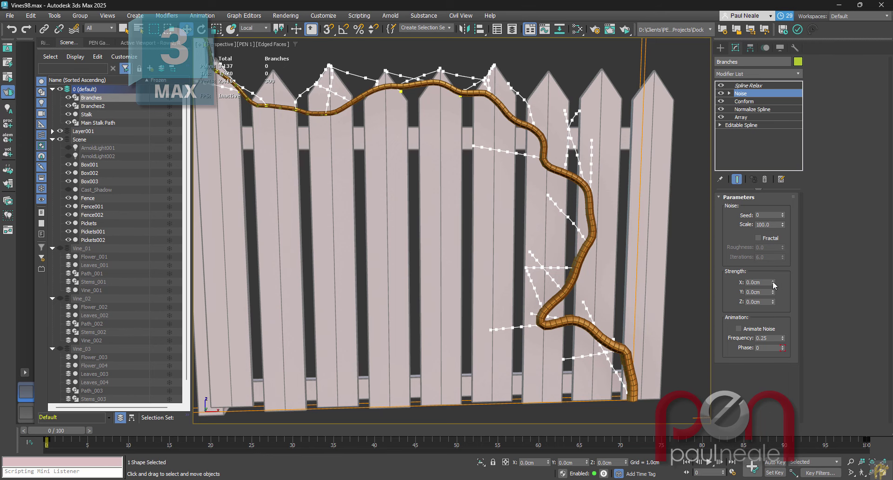
- Set the Noise strength to 0.414 cm in X and 0.74 cm in Z, with a scale of 4.56
mouse_move(774, 284)
mouse_down()
mouse_move(772, 293)
mouse_move(771, 270)
mouse_up()
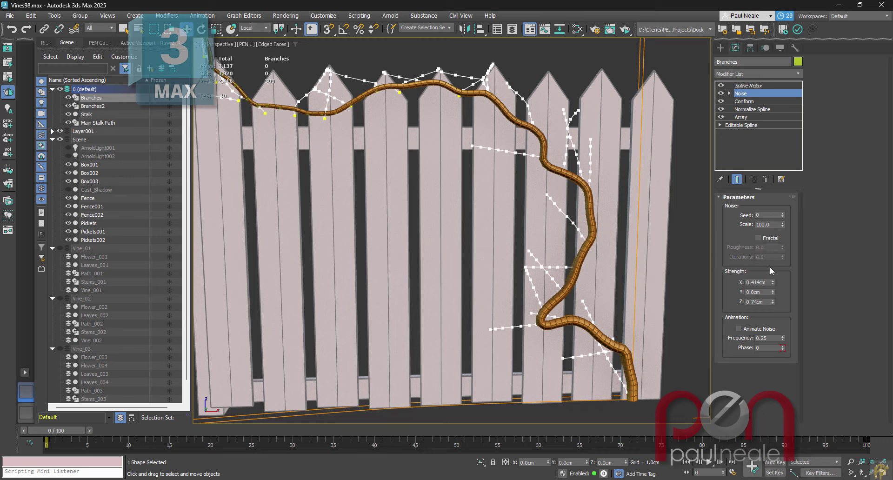
middle_drag(293, 236, 394, 286)
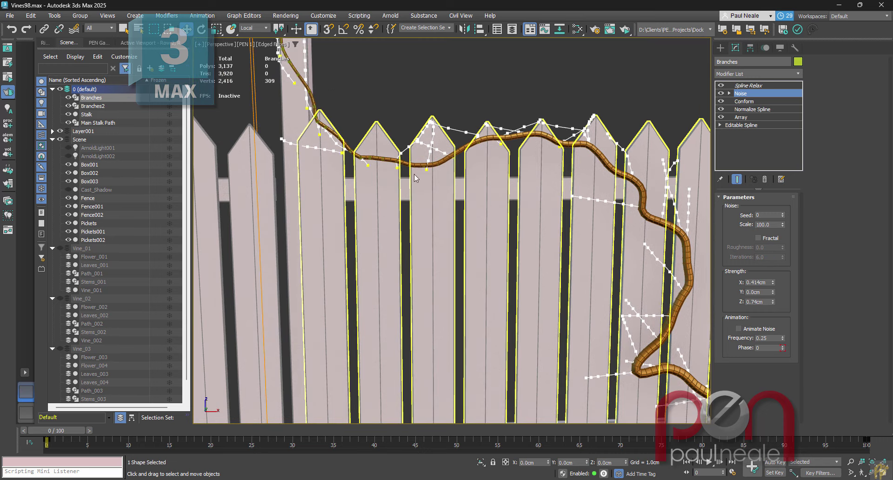
drag(782, 224, 784, 267)
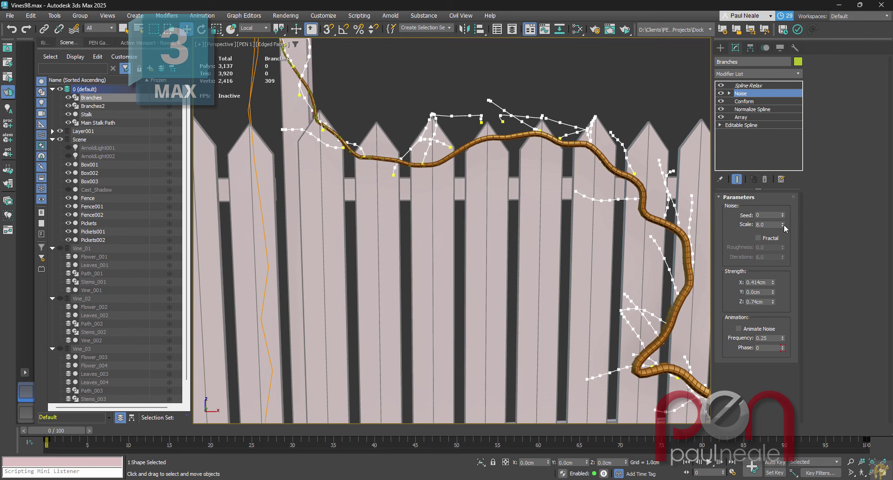
drag(782, 224, 788, 244)
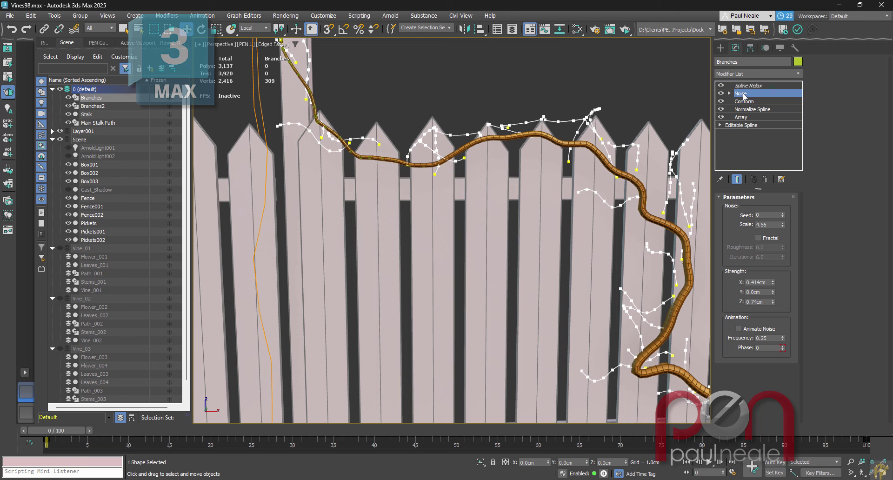
- Move the Noise modifier below Array in the branches' stack, and delete it from there
drag(746, 93, 756, 127)
middle_drag(678, 246, 422, 126)
scroll(446, 186, down, 3)
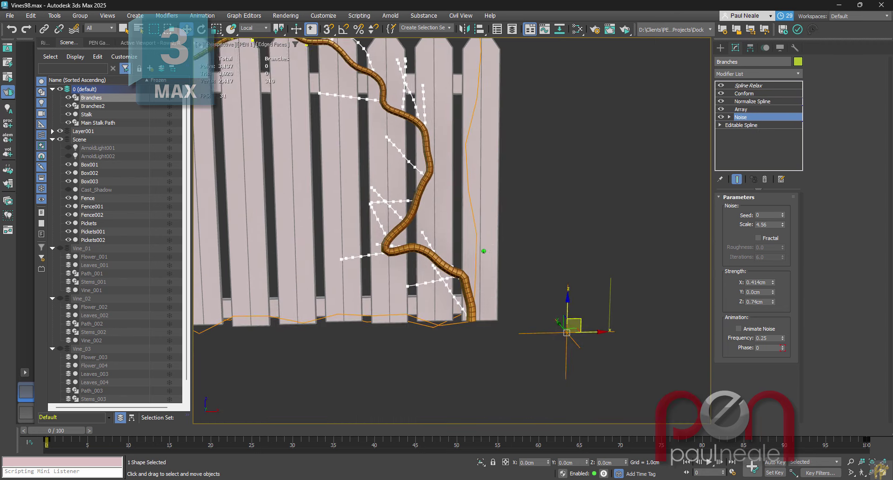
right_click(748, 116)
click(776, 132)
- Add a new Noise modifier directly above the branches' Editable Spline, beneath the Array modifier
middle_drag(603, 202, 636, 224)
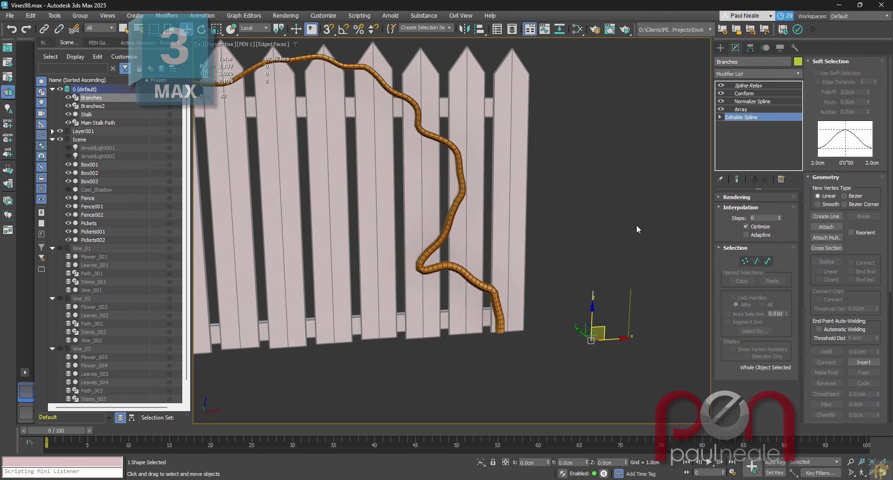
text(xn)
key(Return)
scroll(621, 322, up, 5)
scroll(621, 322, up, 1)
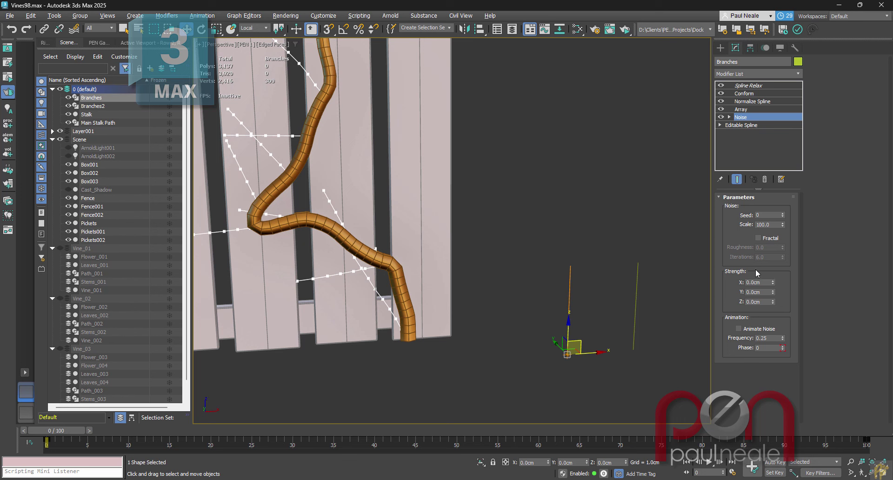
- Set the Noise modifier's X strength to 0.329 cm and its scale to 0.02
mouse_move(772, 282)
mouse_down()
mouse_move(780, 271)
mouse_move(772, 285)
mouse_move(774, 274)
mouse_up()
drag(783, 224, 785, 229)
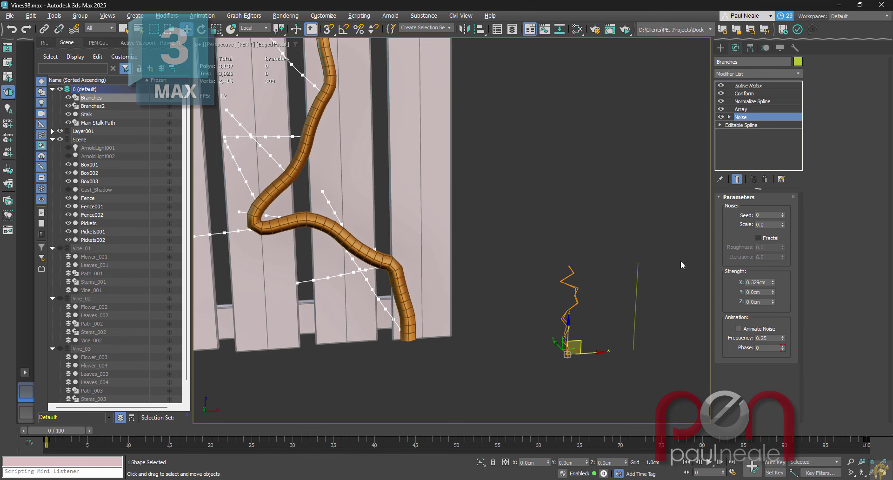
middle_drag(681, 265, 726, 250)
click(782, 223)
click(782, 222)
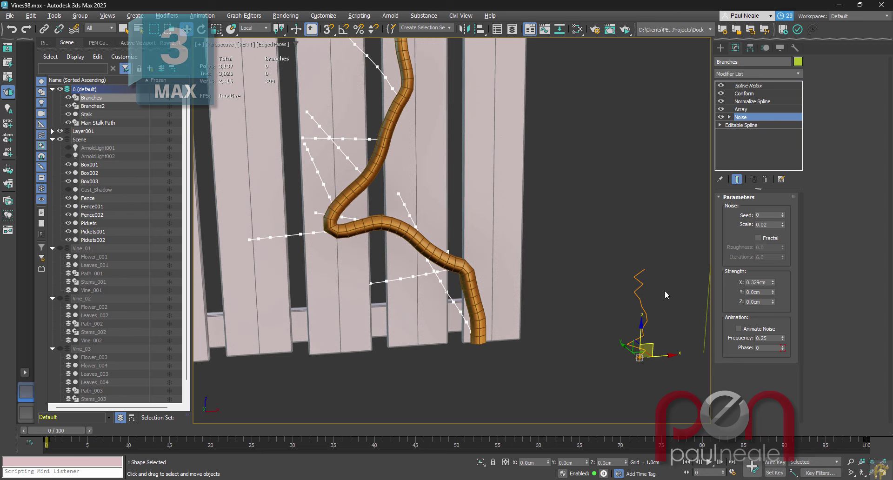
- Copy the branches' Normalize Spline modifier and paste it between Editable Spline and Noise
alt+middle_drag(665, 294, 581, 285)
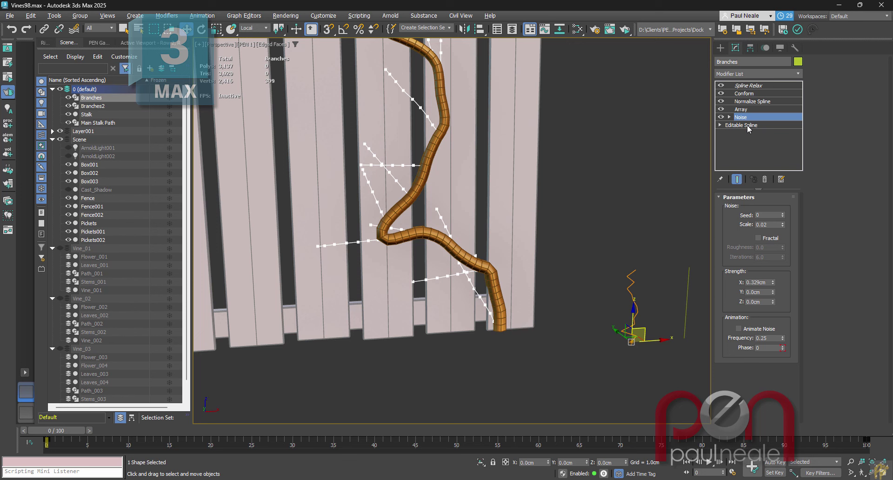
right_click(763, 101)
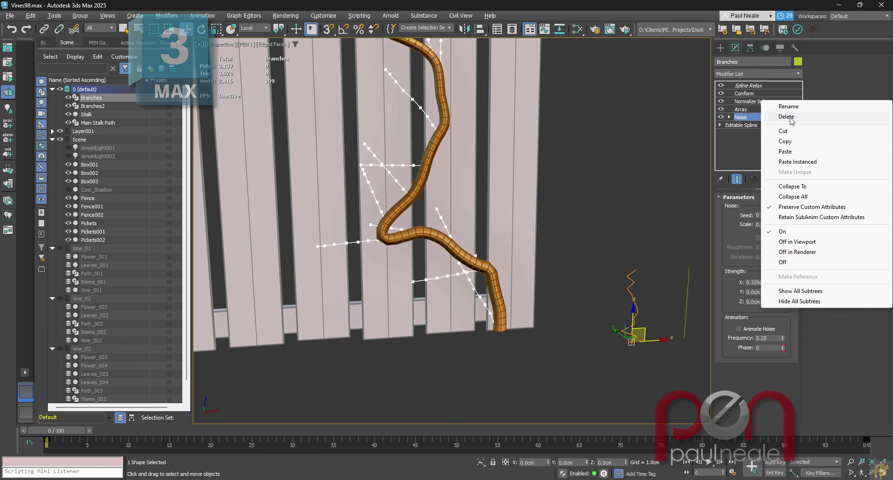
click(790, 142)
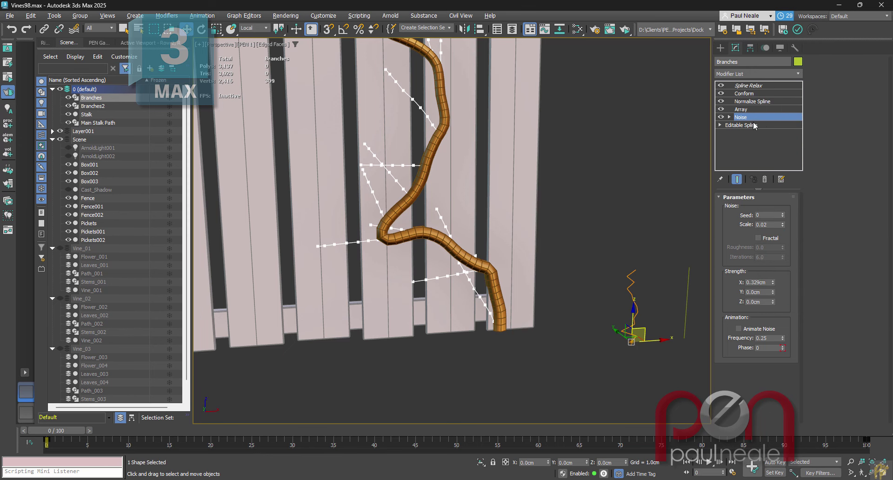
click(753, 124)
right_click(753, 125)
click(790, 174)
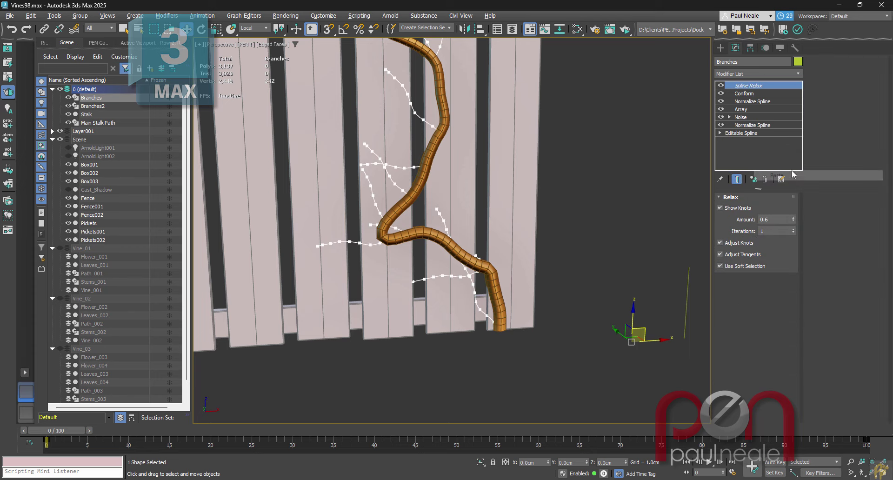
- Compare the parameters and statistics of the two Normalize Spline modifiers in the branches' stack
click(755, 125)
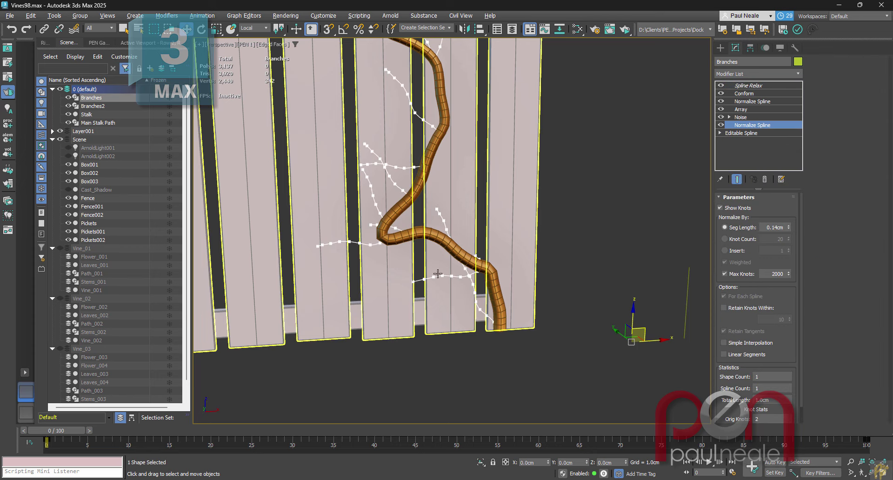
middle_drag(621, 315, 591, 307)
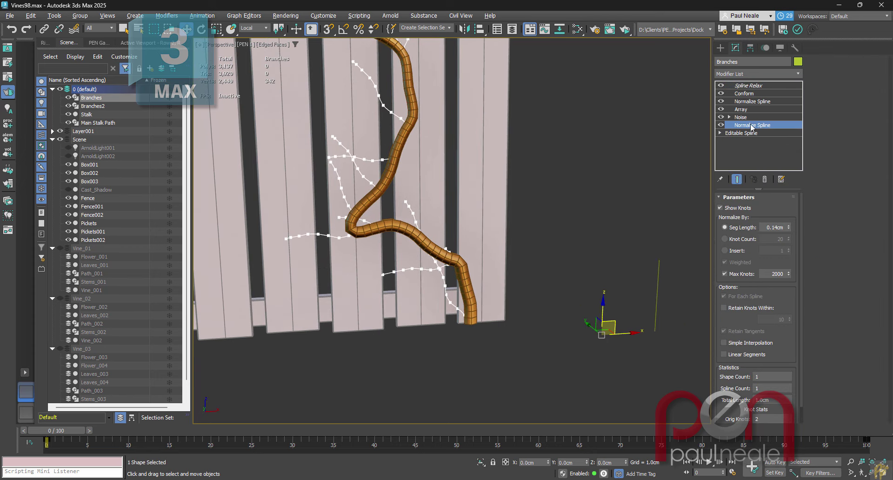
click(756, 102)
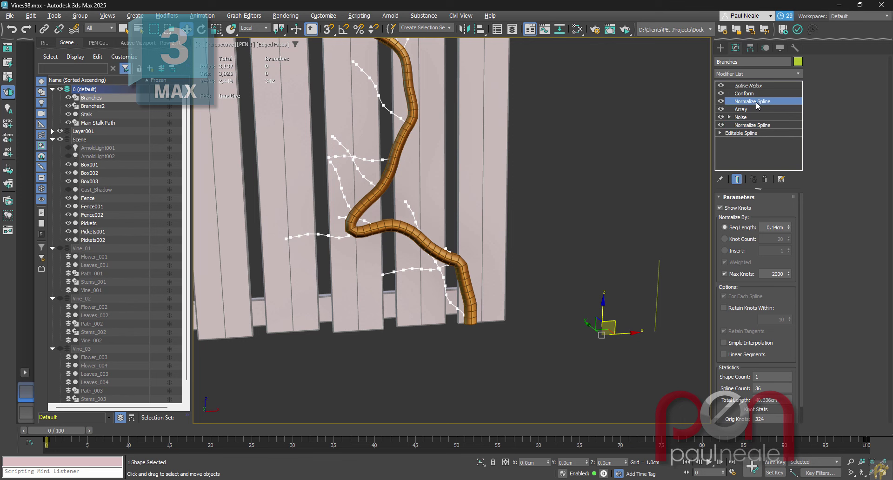
click(749, 126)
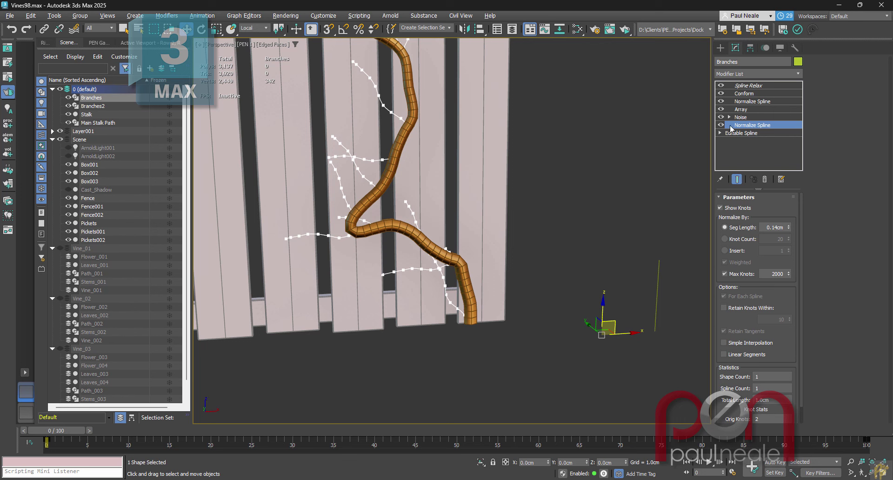
click(755, 103)
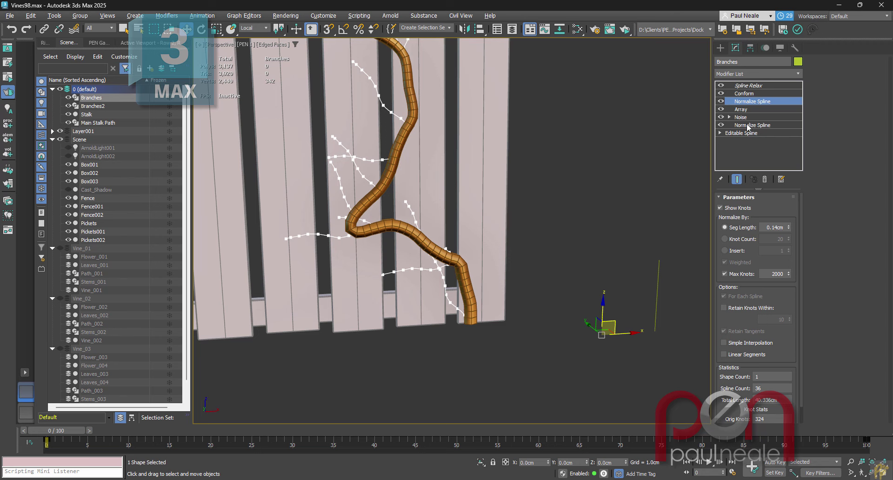
click(748, 126)
alt+middle_drag(613, 241, 567, 216)
- Raise the branches' Noise X strength to 0.671 cm
click(741, 117)
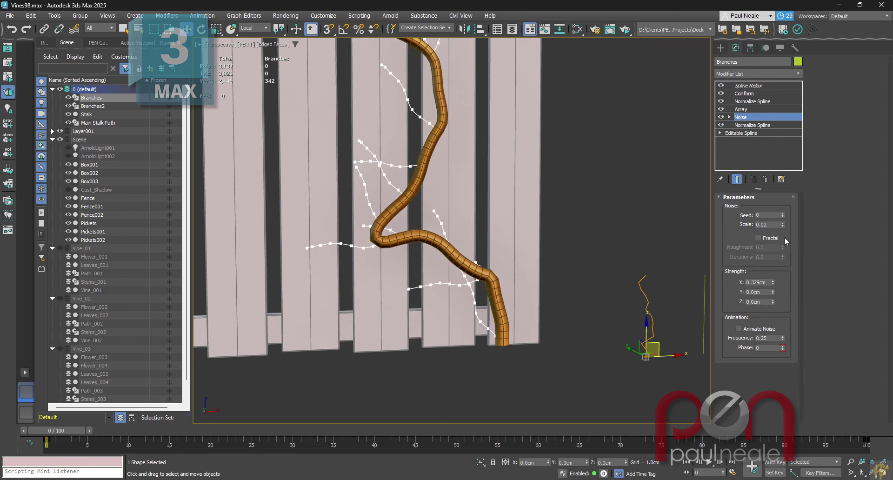
drag(772, 284, 778, 234)
scroll(559, 237, down, 4)
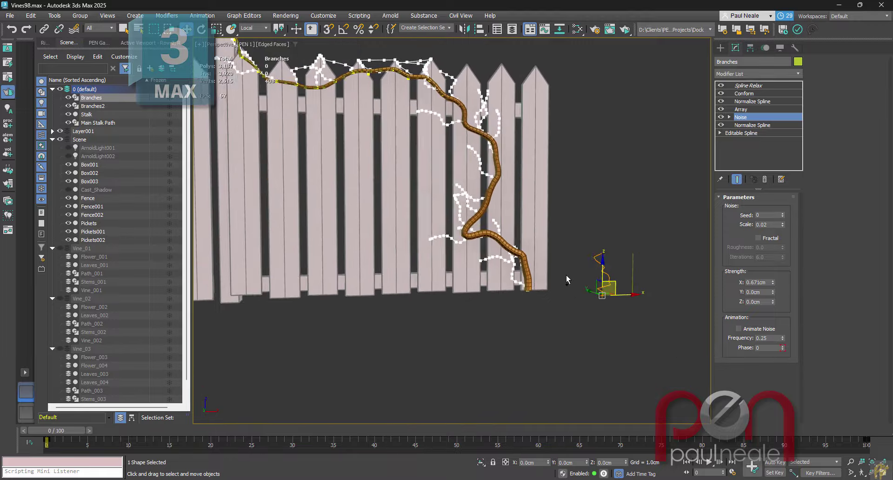
middle_drag(565, 275, 614, 337)
alt+middle_drag(568, 267, 556, 326)
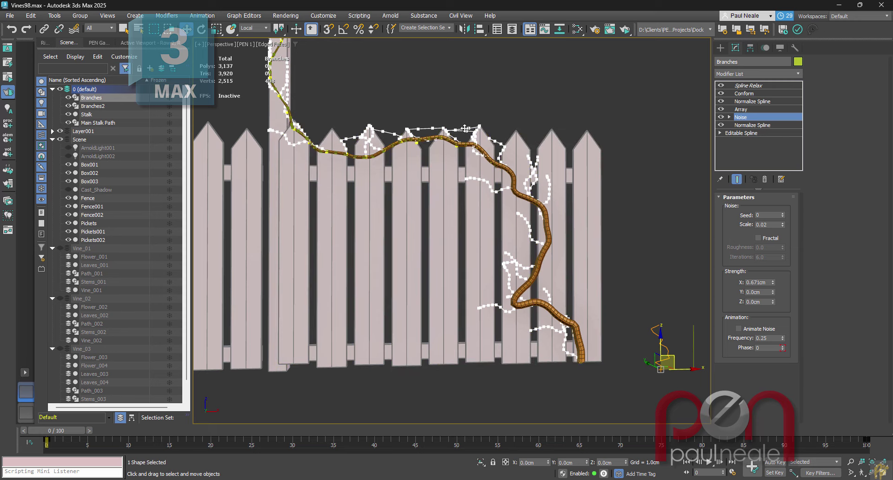
- Add a Renderable Spline modifier above Spline Relax in the branches' stack
middle_drag(440, 232, 529, 279)
alt+middle_drag(530, 279, 467, 275)
scroll(466, 275, up, 3)
middle_drag(624, 254, 591, 231)
click(760, 85)
key(x)
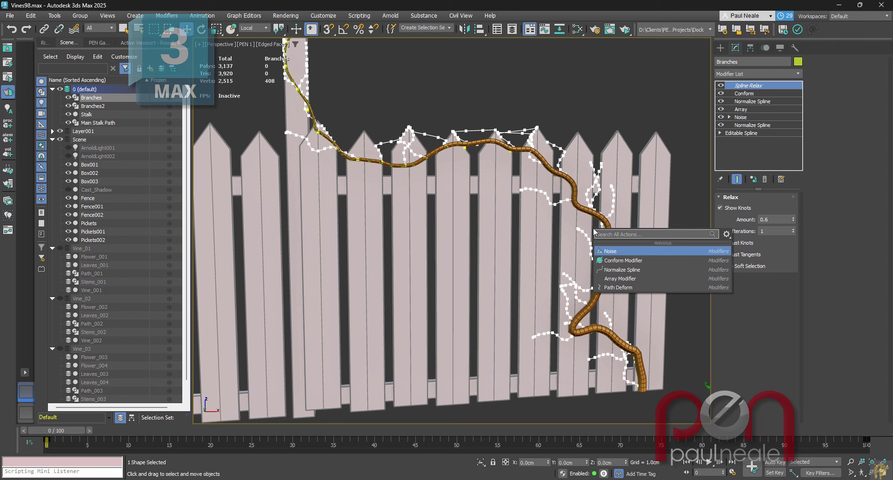
text(rendera)
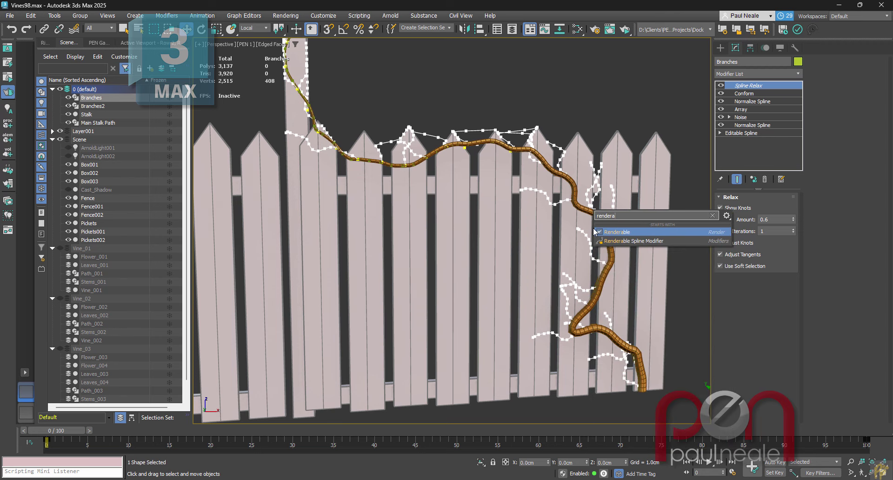
click(614, 232)
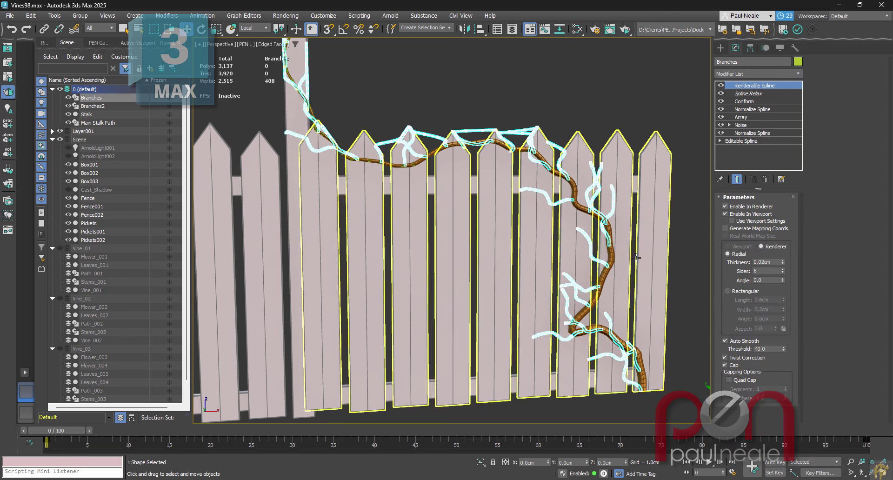
- Change the Branches object color to an orange-brown matching the stalk
scroll(594, 231, up, 3)
scroll(632, 234, up, 1)
click(797, 62)
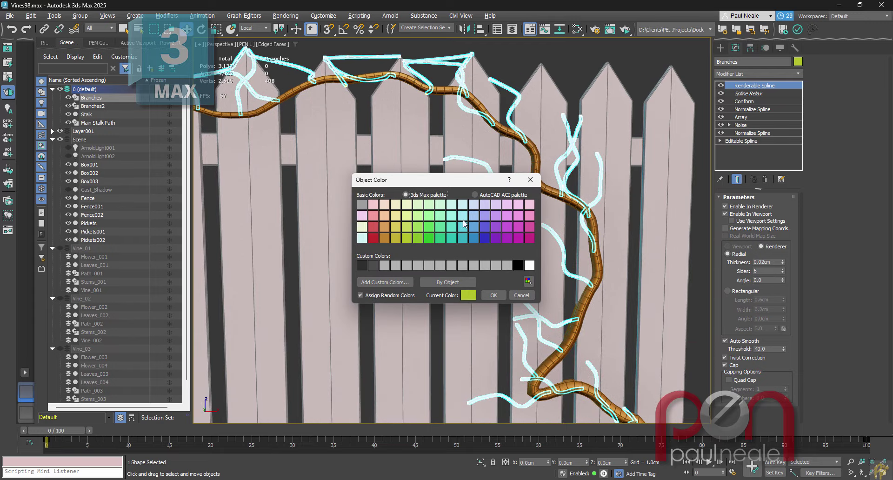
click(493, 295)
scroll(605, 242, up, 5)
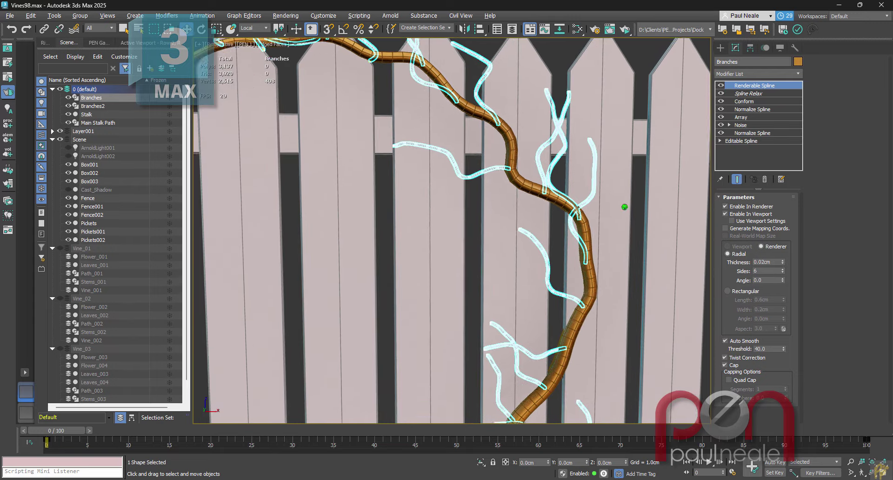
- Pin the branches' modifier stack, deselect the spline in the viewport and show its Editable Spline level
click(720, 179)
click(696, 192)
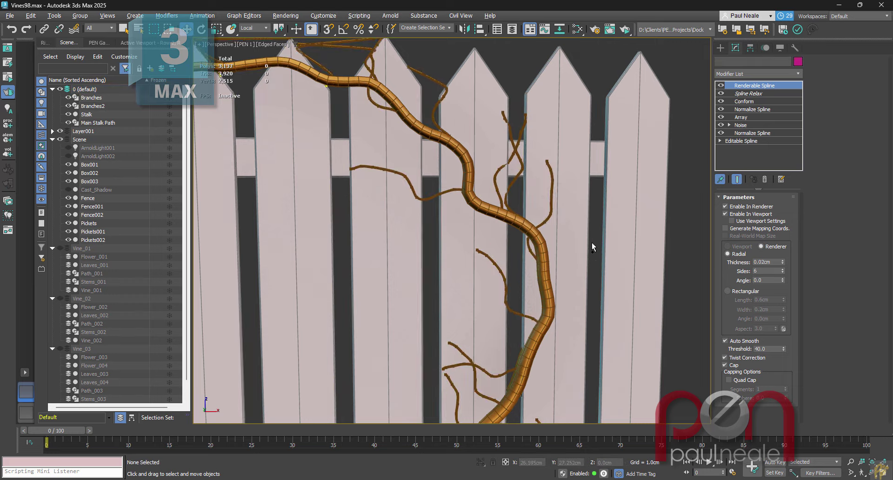
scroll(592, 241, up, 5)
scroll(548, 201, up, 4)
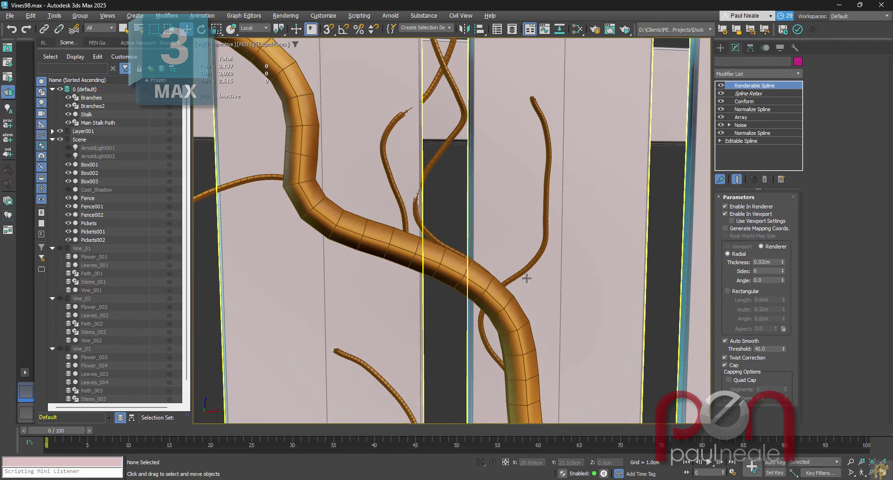
click(756, 141)
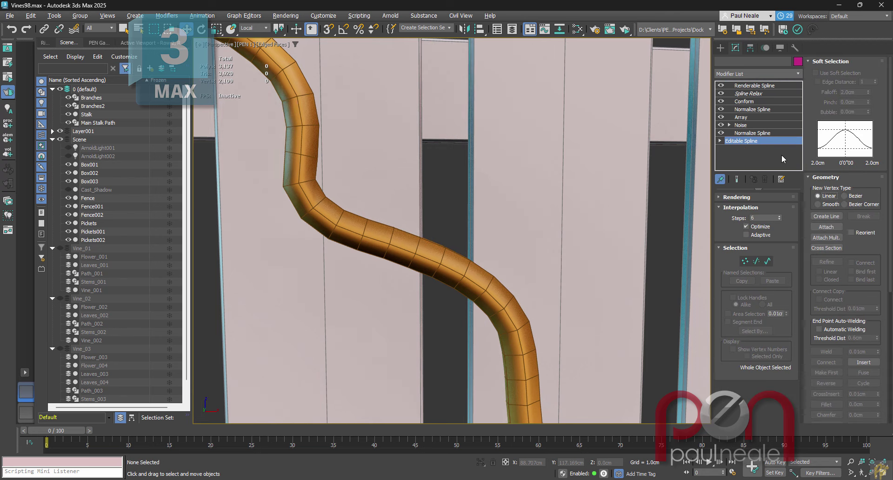
- Show the full stack result, turn off Optimize and set the branch spline's interpolation steps to 1
click(736, 179)
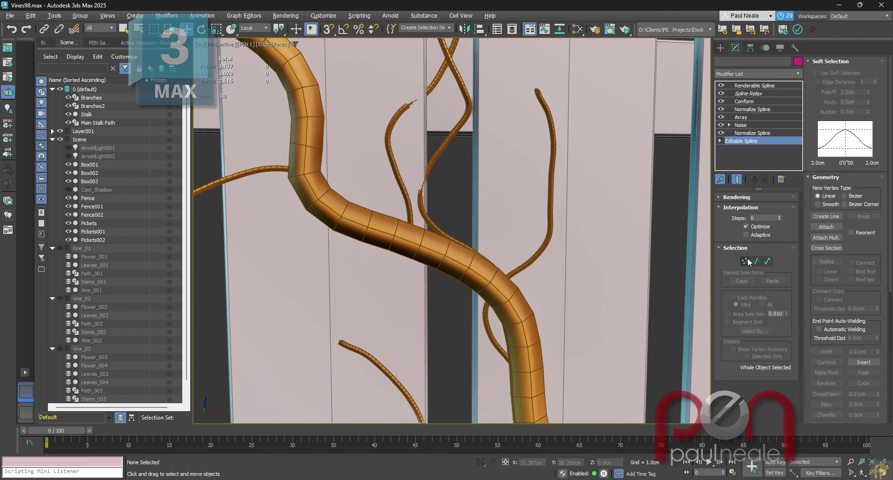
click(746, 226)
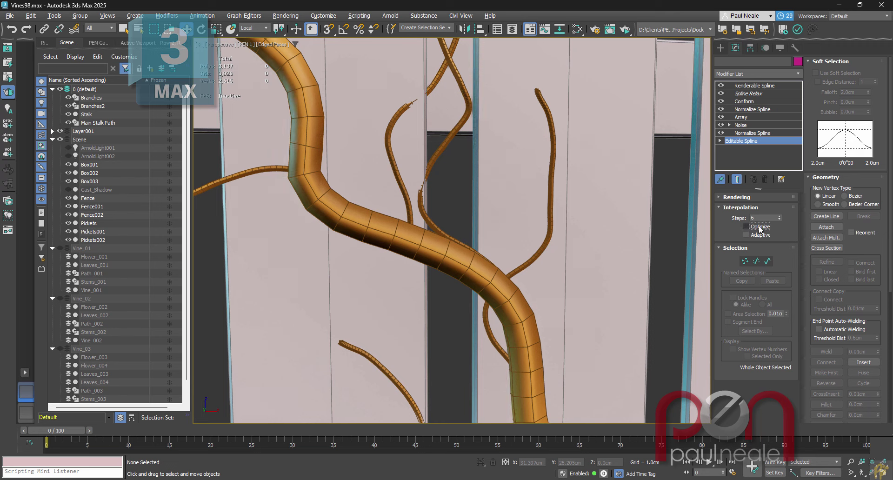
click(779, 220)
click(780, 219)
click(780, 220)
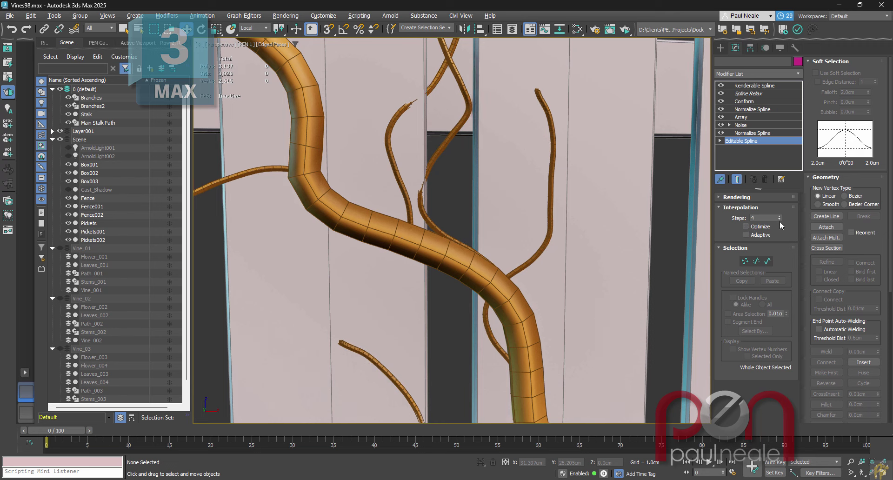
click(779, 219)
click(779, 219)
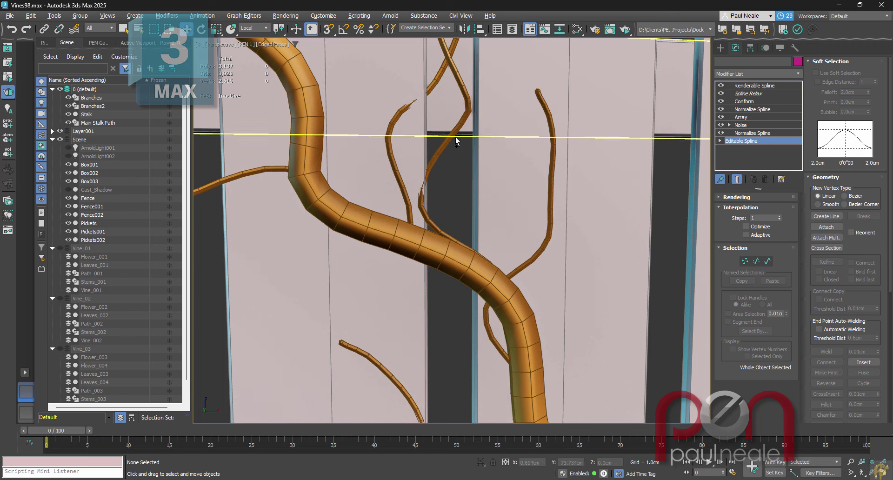
- Set the branches' Renderable Spline to 4 sides and its Auto Smooth threshold to 180
scroll(459, 142, down, 2)
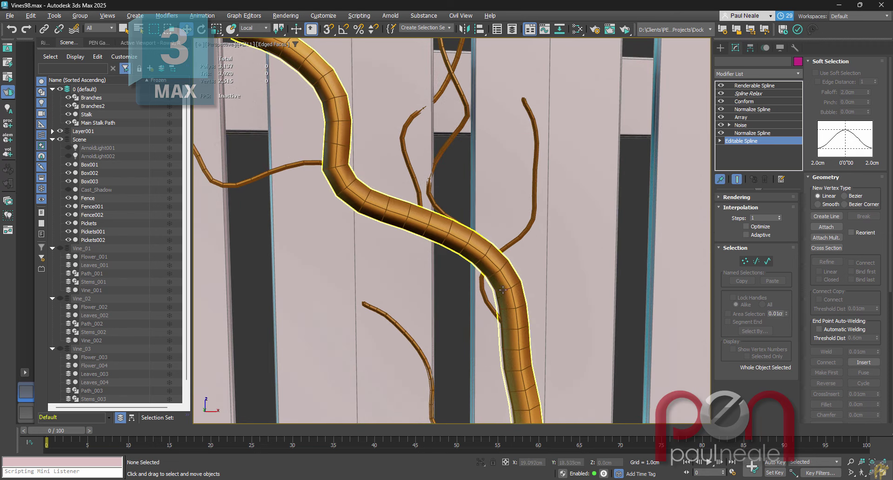
click(753, 86)
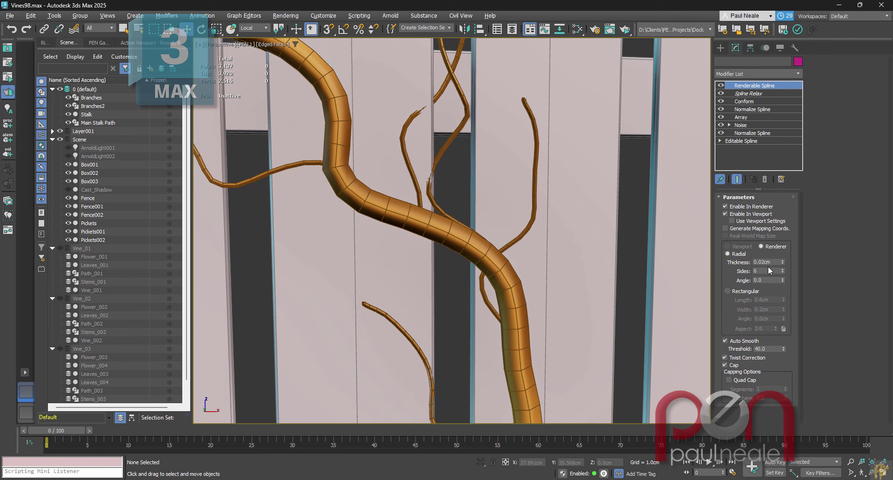
drag(763, 271, 719, 280)
text(4)
key(Return)
drag(783, 348, 781, 315)
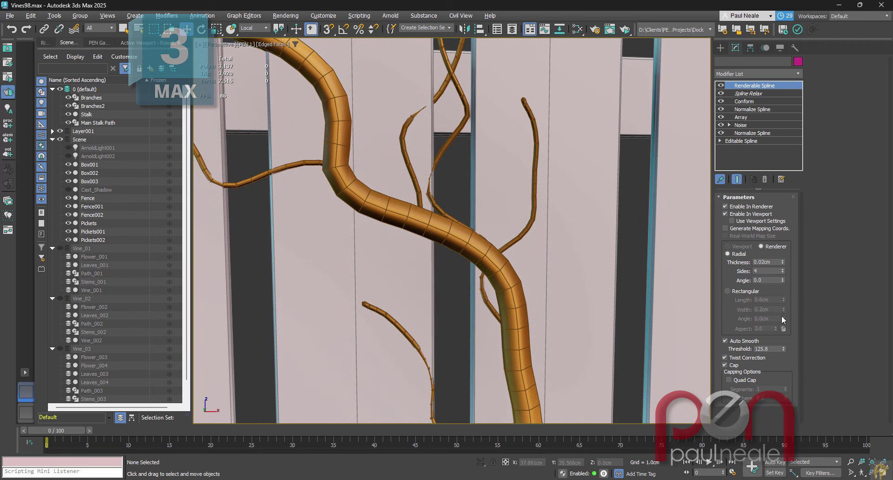
scroll(503, 255, down, 1)
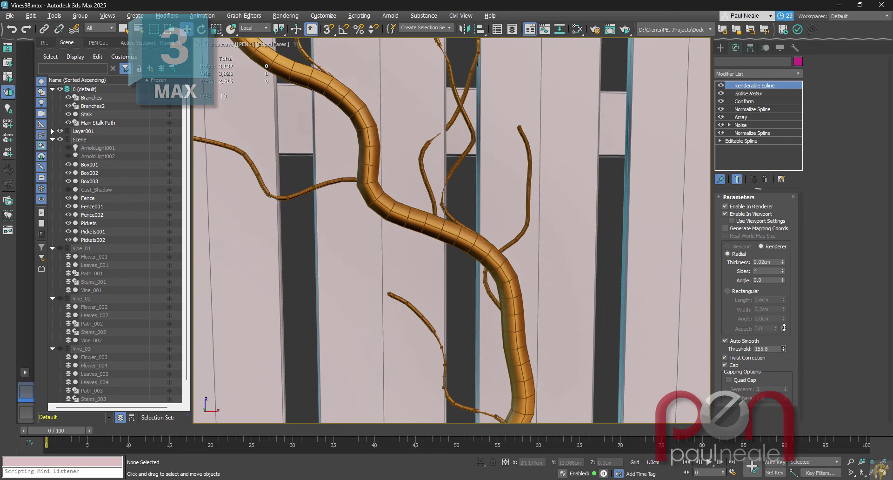
drag(780, 347, 781, 297)
- Set the Offset of the branches' Conform modifier to 0.3 so the branches sit off the fence surface
scroll(537, 307, down, 2)
alt+middle_drag(538, 306, 660, 293)
click(750, 101)
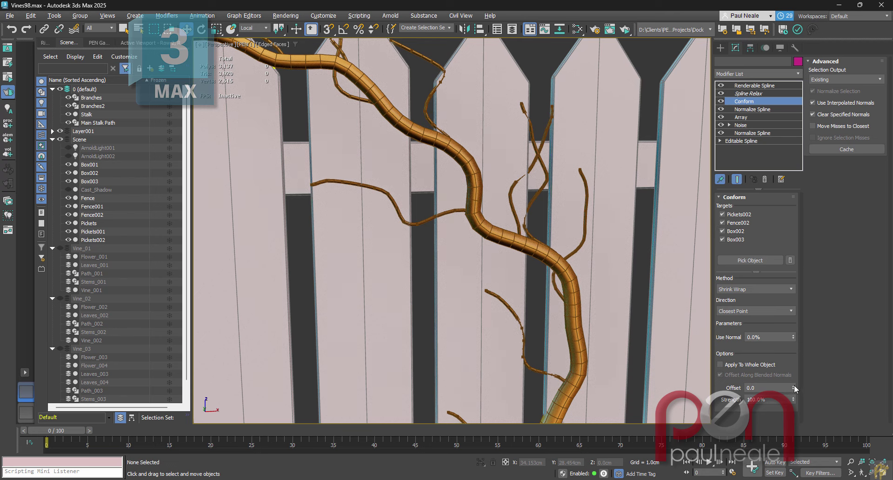
drag(794, 385, 793, 387)
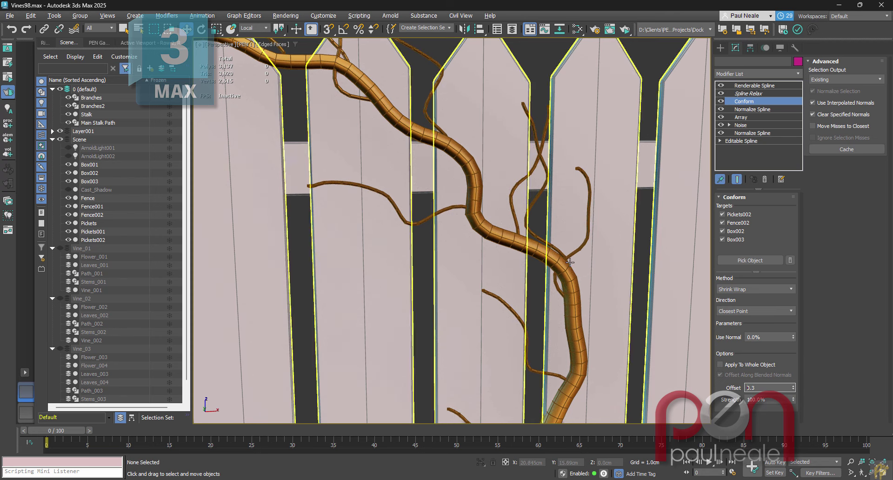
middle_drag(610, 300, 587, 245)
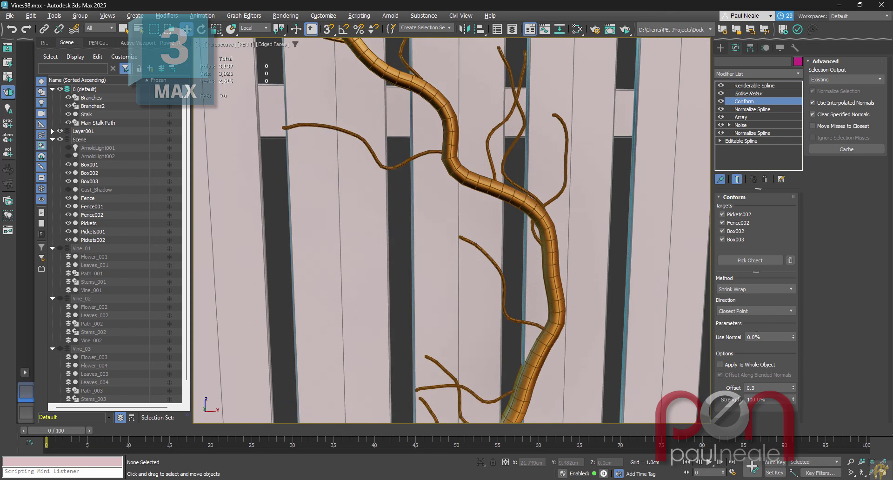
- Copy the controller of the branches' Conform Offset and select the Main Stalk Path
click(764, 387)
right_click(764, 387)
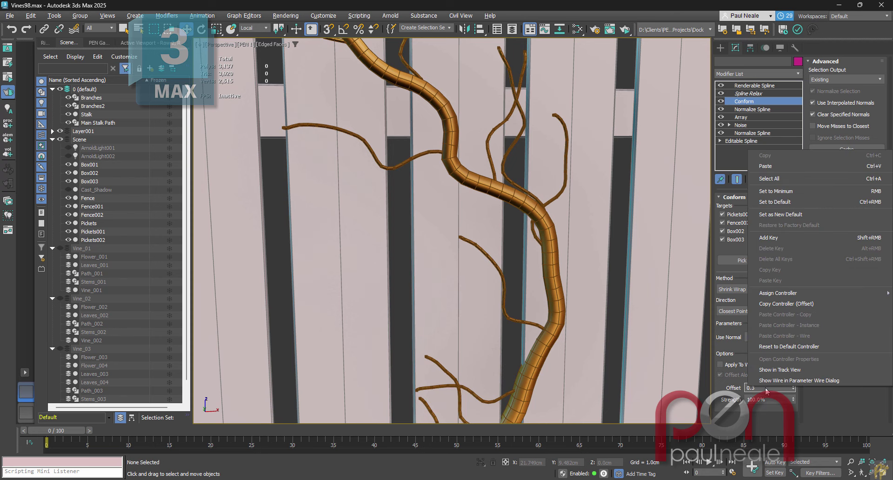
click(781, 303)
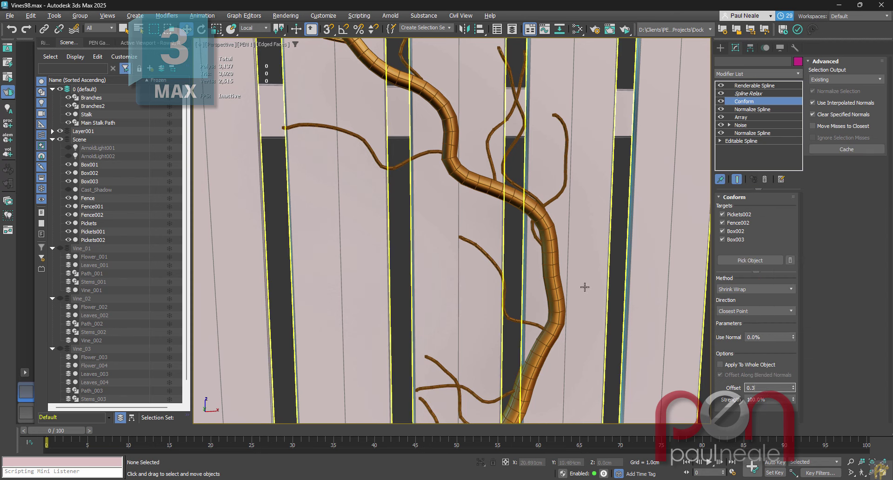
click(95, 122)
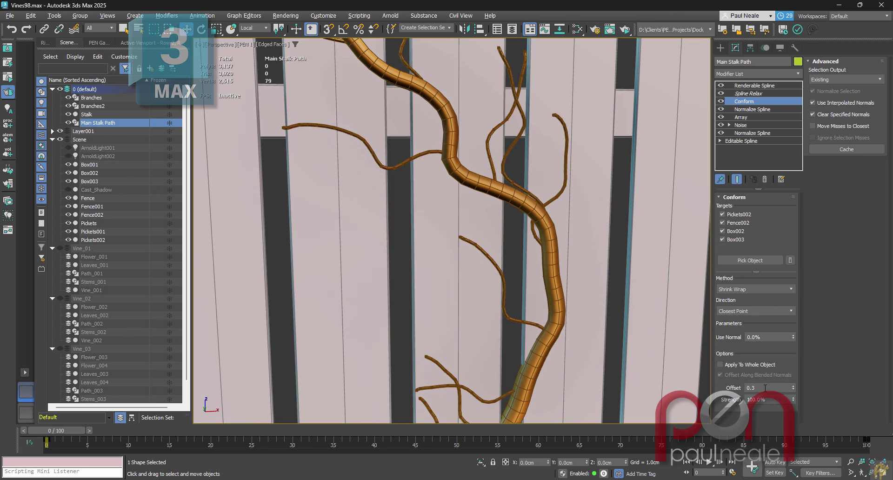
- Try to paste the Offset controller as an instance in the pinned stack and test it with an offset of 0.8
right_click(764, 388)
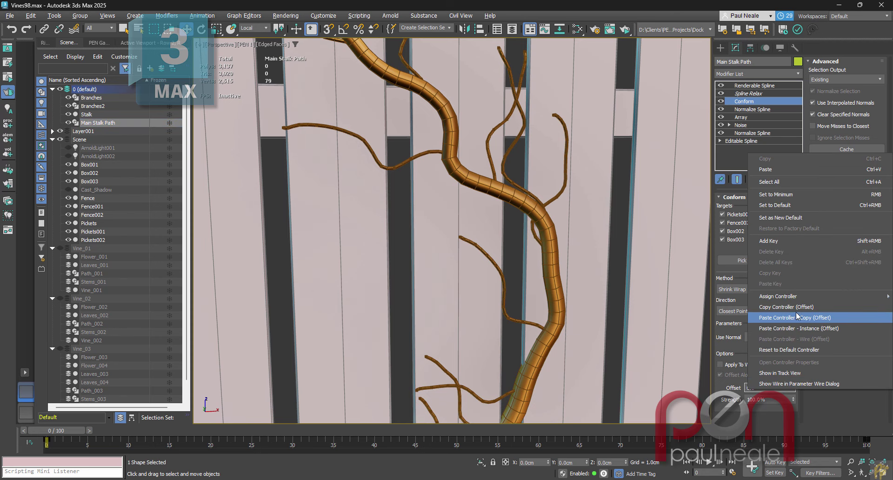
click(791, 328)
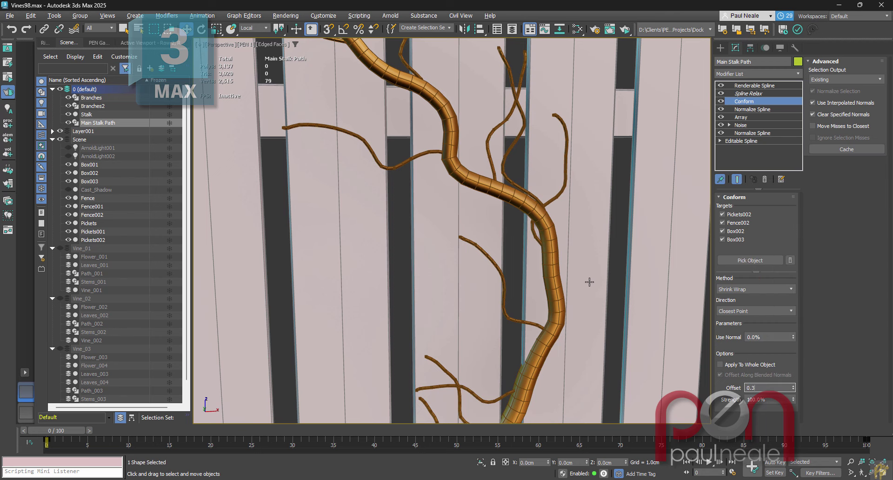
scroll(589, 282, down, 3)
alt+middle_drag(589, 283, 537, 304)
scroll(537, 304, up, 2)
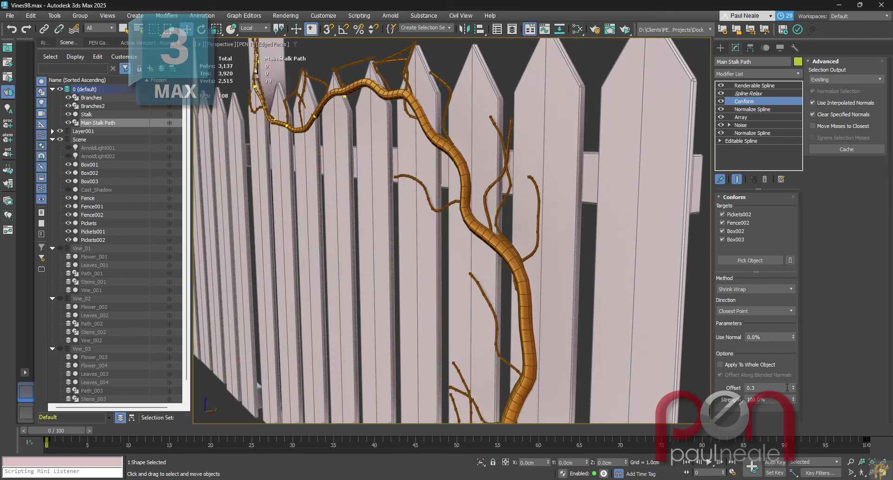
drag(794, 386, 796, 386)
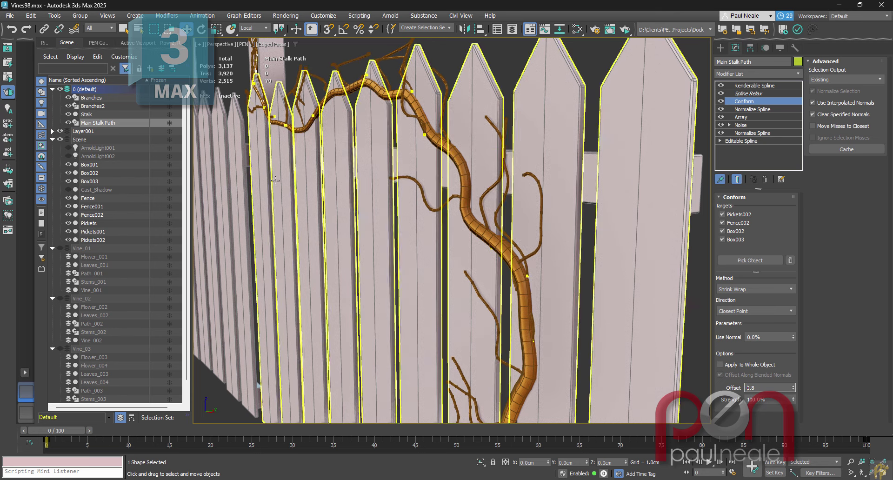
- Unpin the stack, paste the controller as an instance onto the Main Stalk Path's Conform Offset and set the offset to 0.5
click(720, 179)
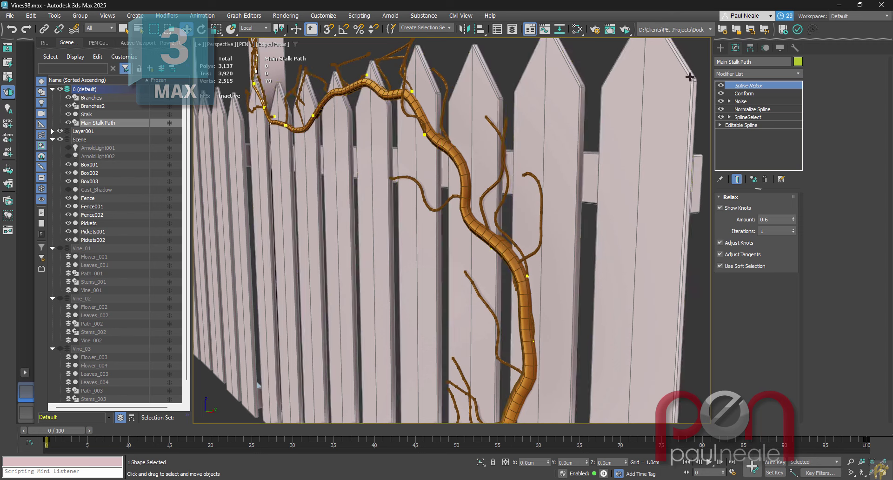
click(744, 93)
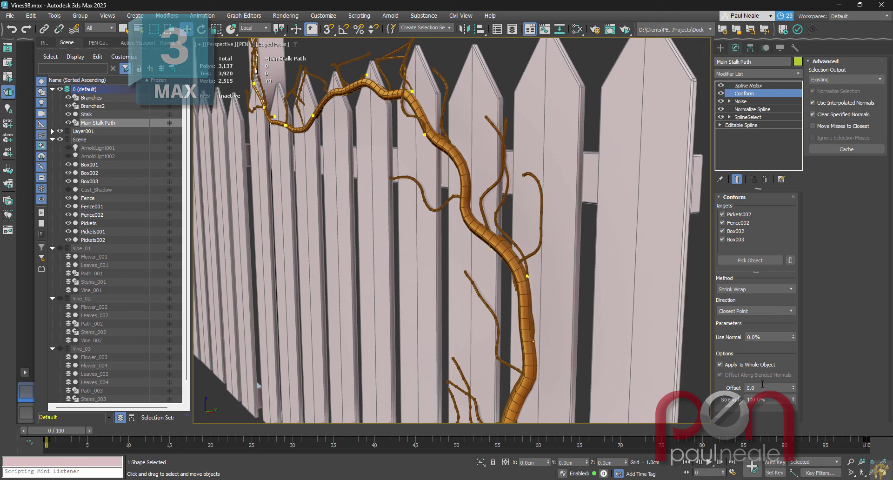
right_click(762, 387)
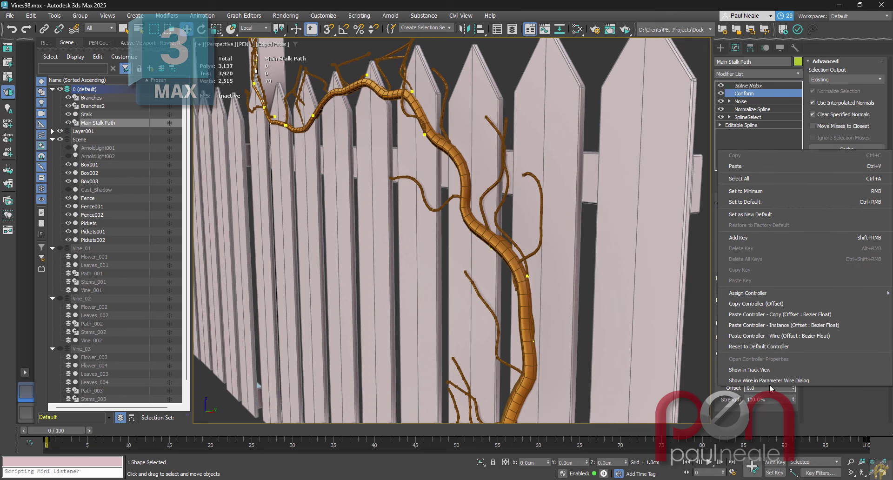
click(769, 325)
drag(793, 387, 794, 388)
scroll(520, 321, down, 3)
alt+middle_drag(525, 320, 525, 344)
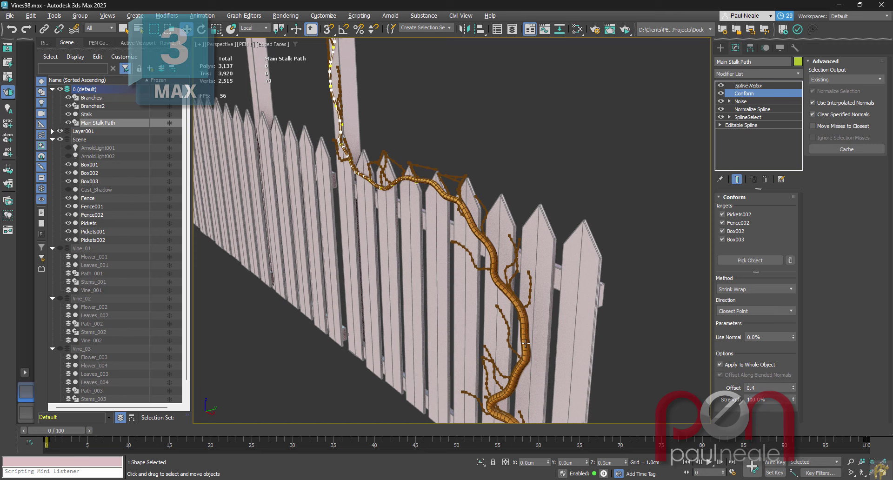
click(794, 385)
- Turn off Show Knots in the Main Stalk Path's Spline Relax modifier
alt+middle_drag(548, 304, 587, 298)
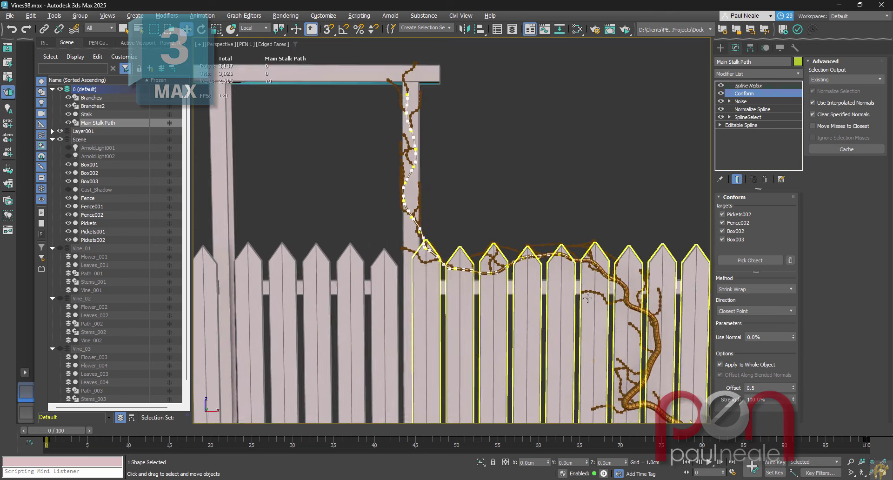
scroll(536, 244, up, 2)
middle_drag(536, 244, 500, 206)
scroll(597, 306, down, 3)
middle_drag(597, 306, 525, 251)
alt+middle_drag(526, 251, 571, 275)
scroll(543, 271, up, 4)
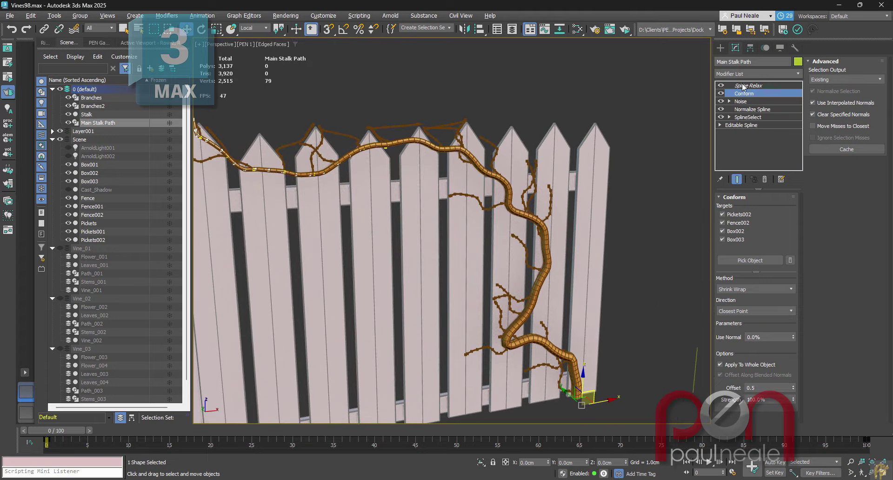
click(743, 86)
click(720, 207)
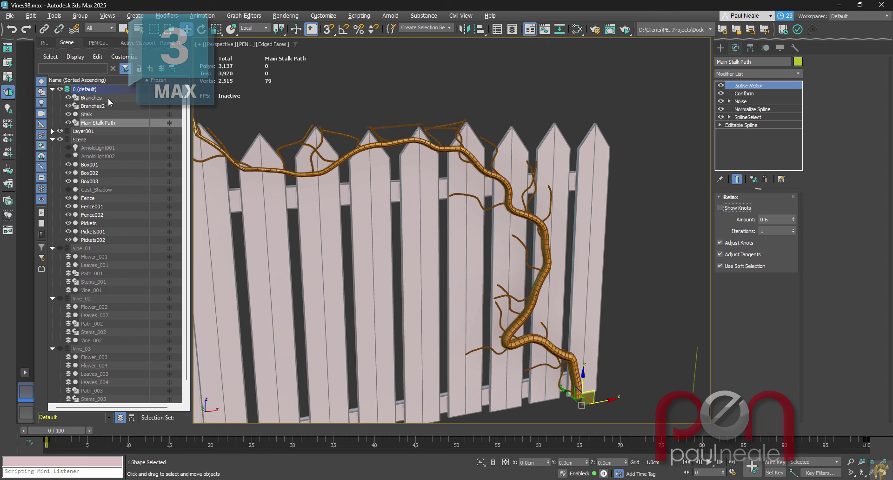
- Check the Spline Relax settings of the Branches object, then clear the selection and view the vine on the fence
click(95, 107)
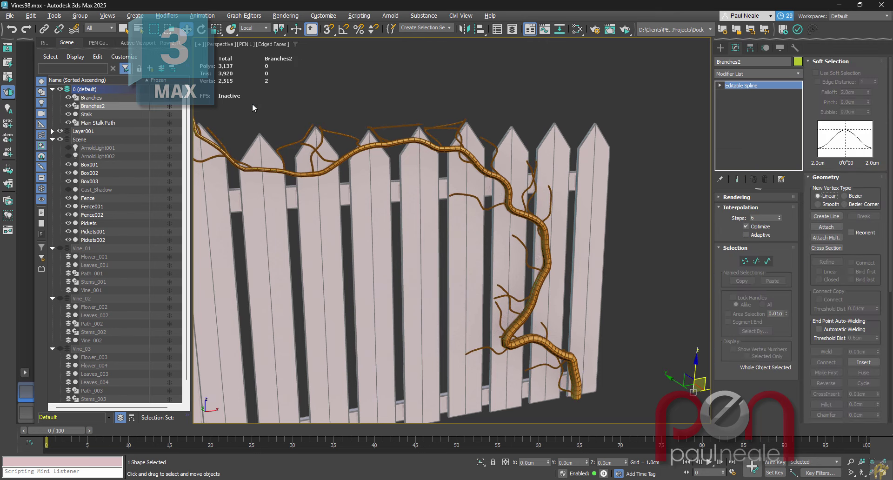
click(95, 98)
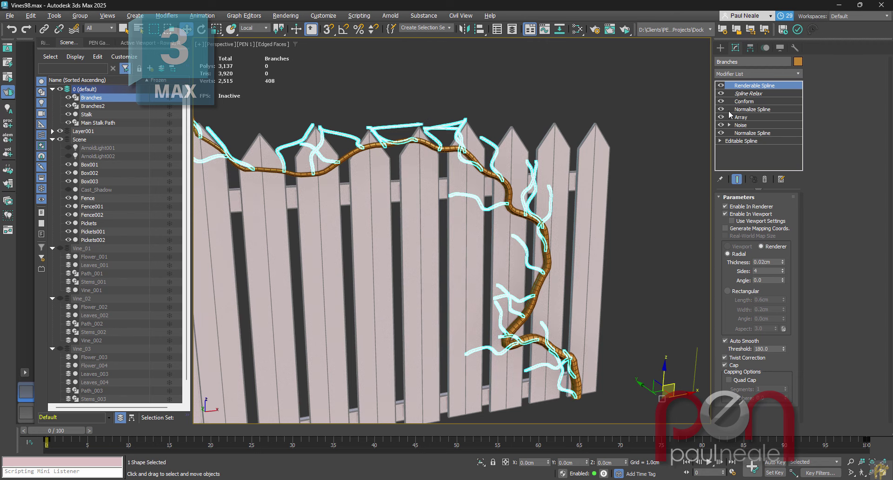
click(746, 94)
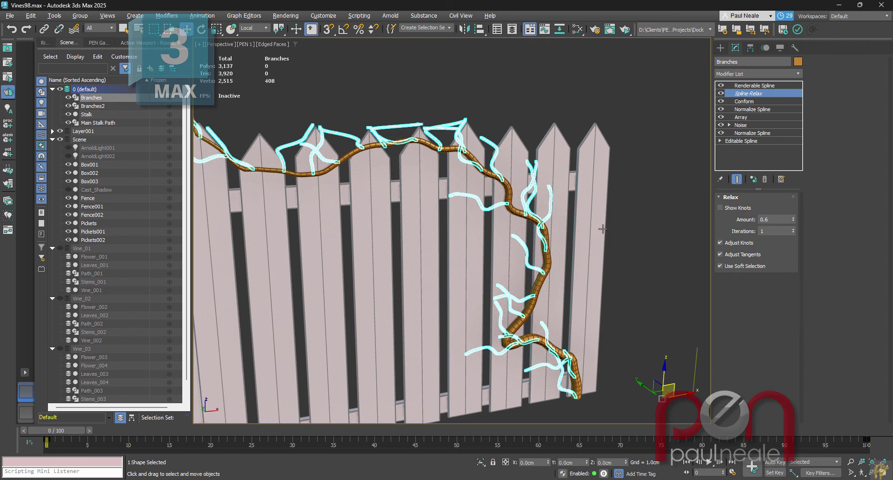
scroll(666, 239, up, 3)
scroll(558, 244, down, 3)
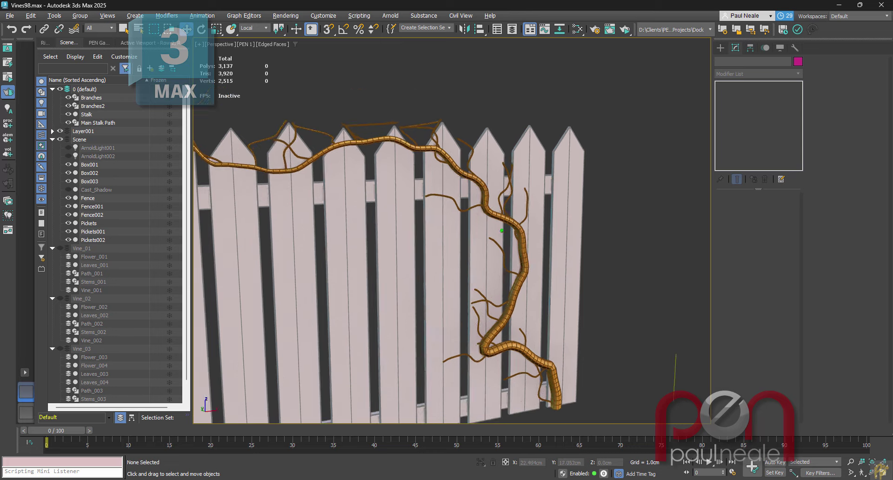
middle_drag(514, 266, 579, 282)
scroll(600, 245, down, 3)
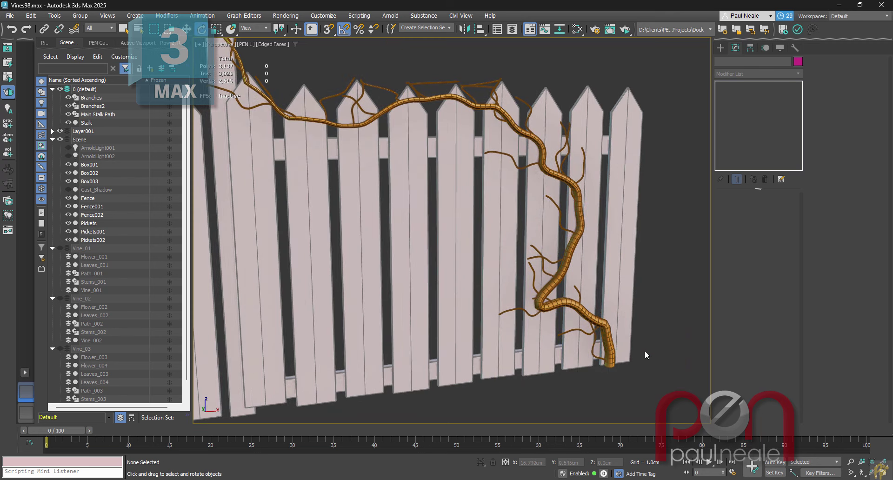
- Create a plane about 0.465 cm long and 0.233 cm wide on the ground beside the vine's base and activate Rotate
alt+middle_drag(645, 354, 543, 359)
scroll(543, 359, up, 5)
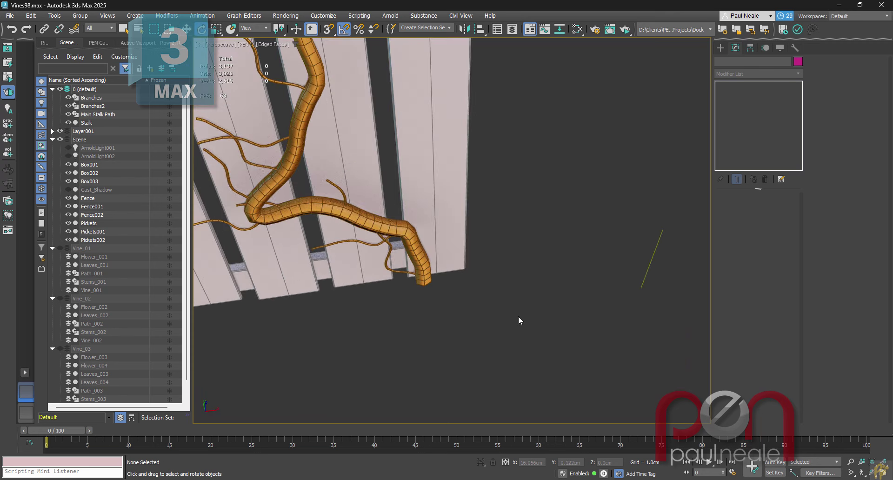
right_click(518, 316)
click(545, 290)
drag(511, 279, 542, 308)
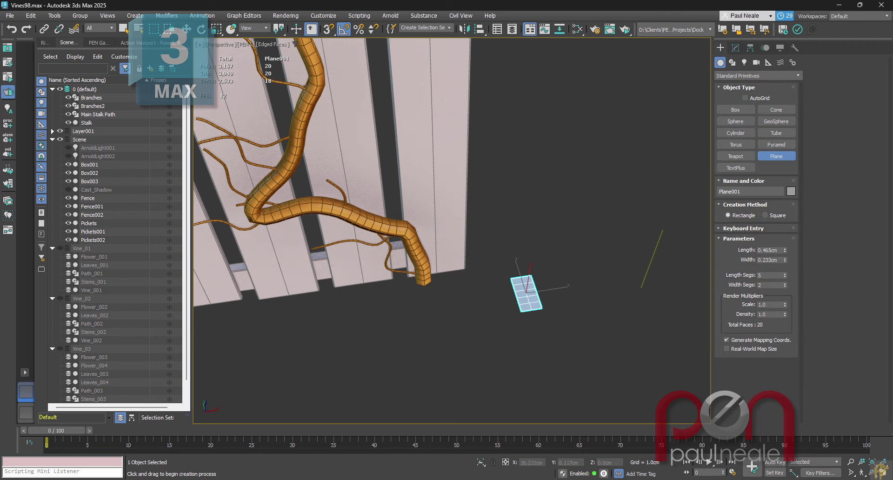
scroll(526, 293, up, 5)
alt+middle_drag(552, 271, 560, 274)
scroll(560, 274, down, 1)
key(e)
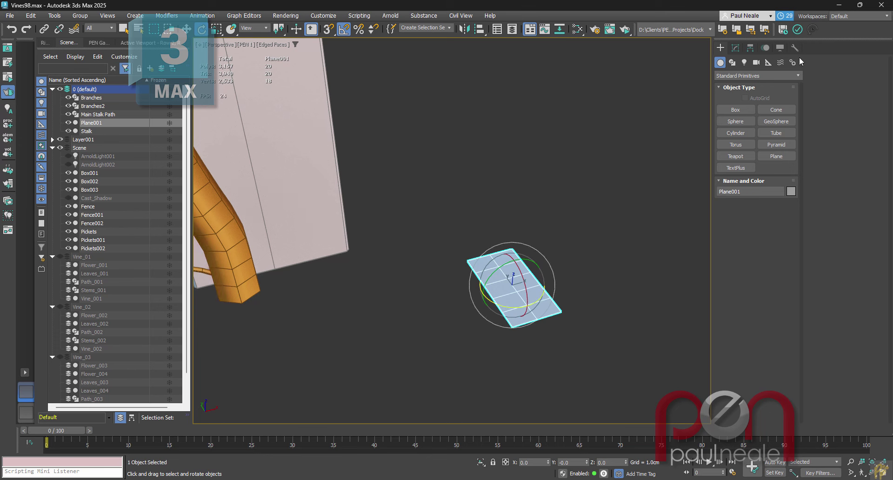
- Change the new plane's object color to bright green
click(790, 191)
click(430, 238)
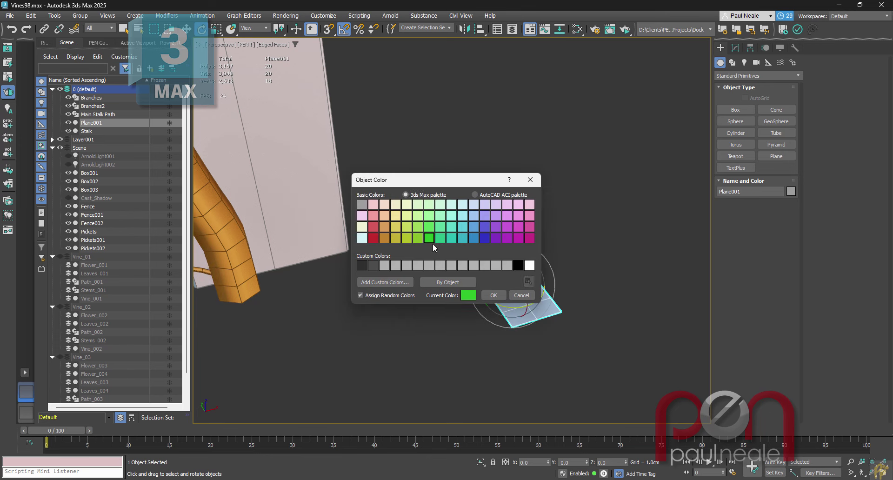
click(489, 293)
middle_drag(545, 291, 505, 294)
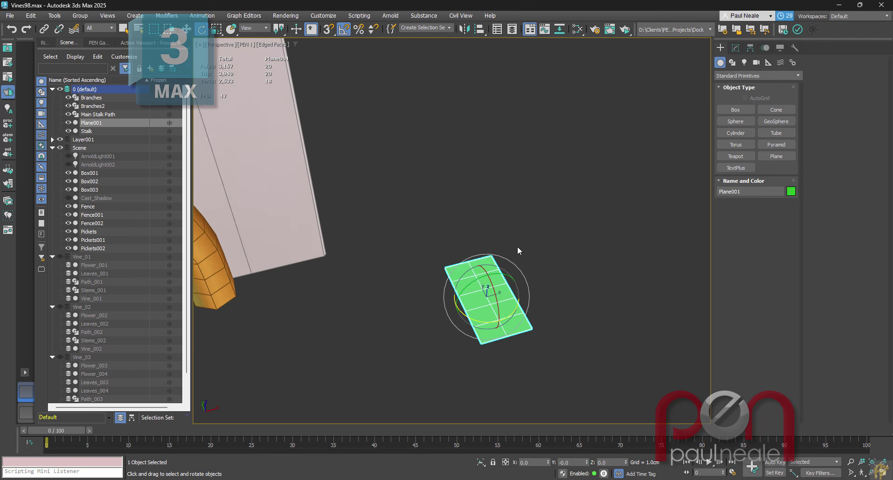
- Reduce the green plane's length segments to 4
click(735, 48)
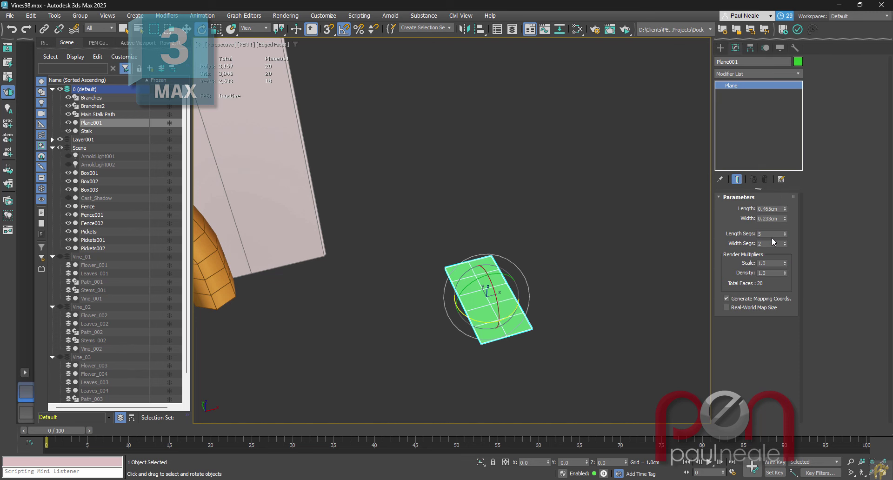
click(785, 235)
alt+middle_drag(507, 293, 527, 295)
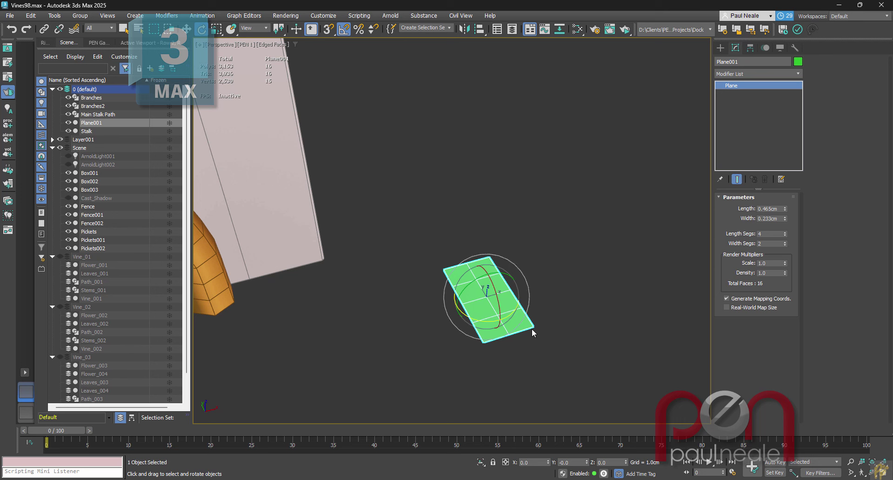
alt+middle_drag(528, 334, 520, 346)
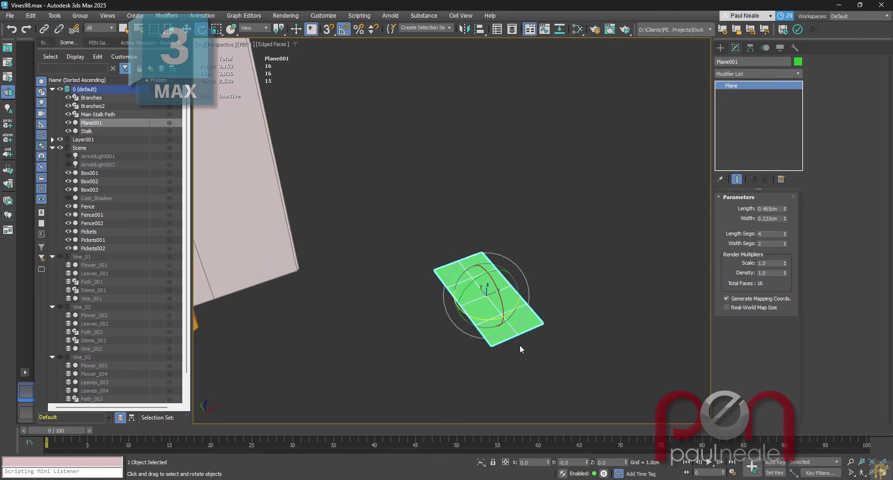
middle_drag(519, 345, 588, 339)
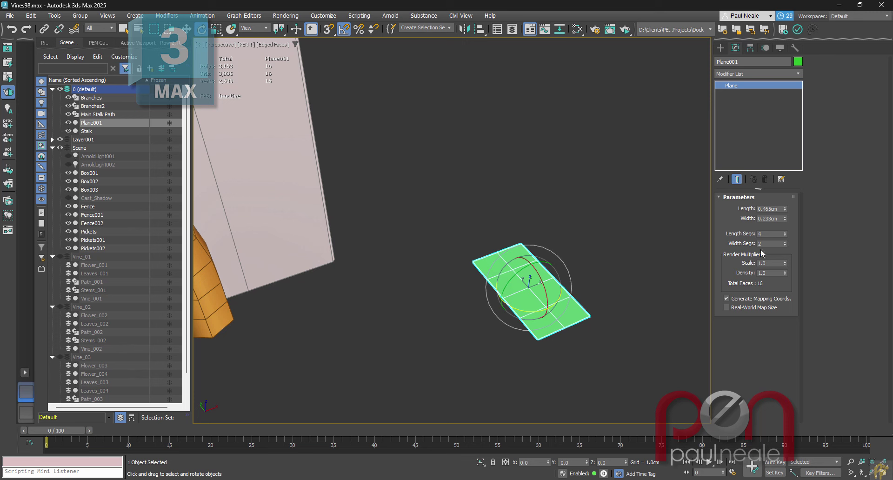
alt+middle_drag(565, 275, 491, 257)
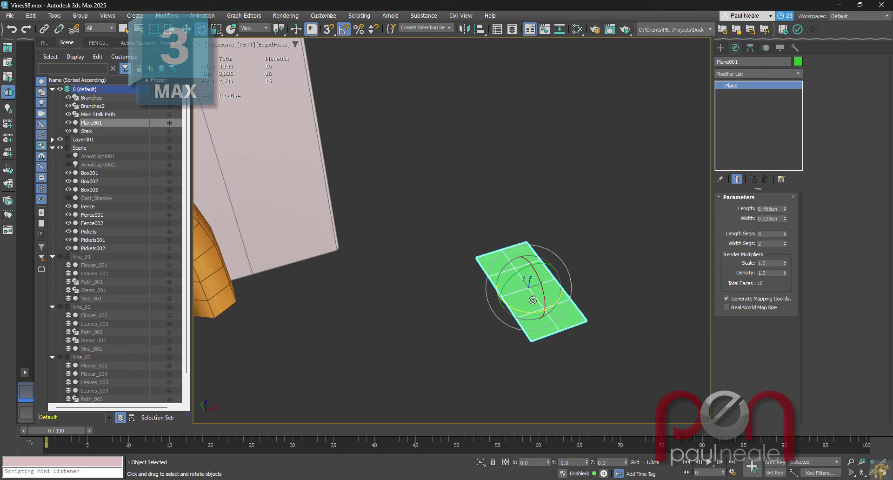
- Add an XForm modifier to the green plane
alt+middle_drag(556, 347, 544, 327)
text(xxfo)
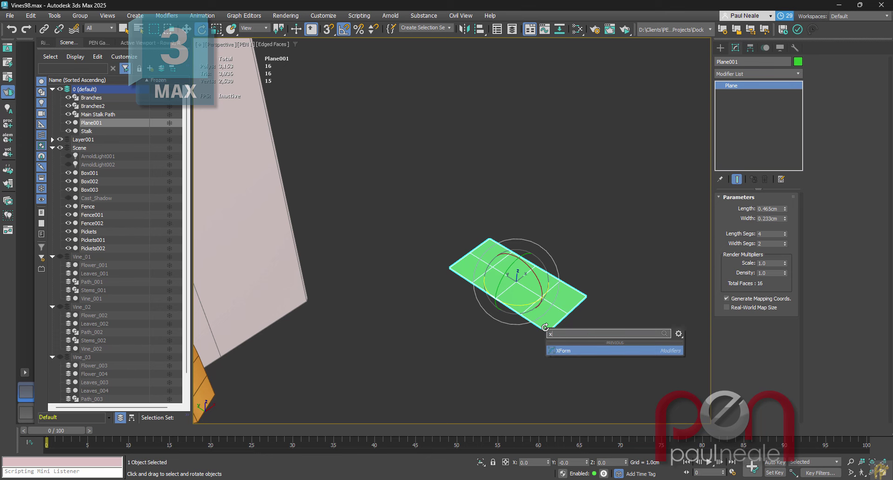
key(Return)
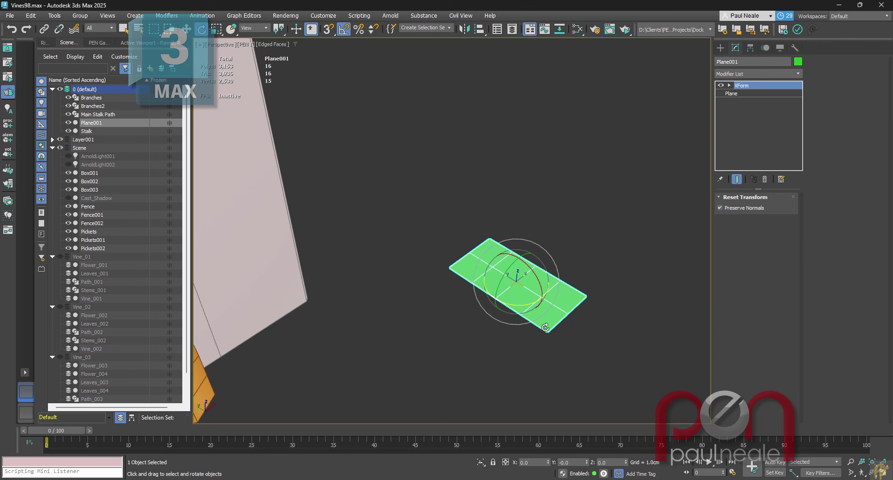
- Open parameter wiring between the XForm center's Y Position and the plane's own Length parameter
alt+middle_drag(604, 292, 603, 286)
middle_drag(556, 320, 561, 319)
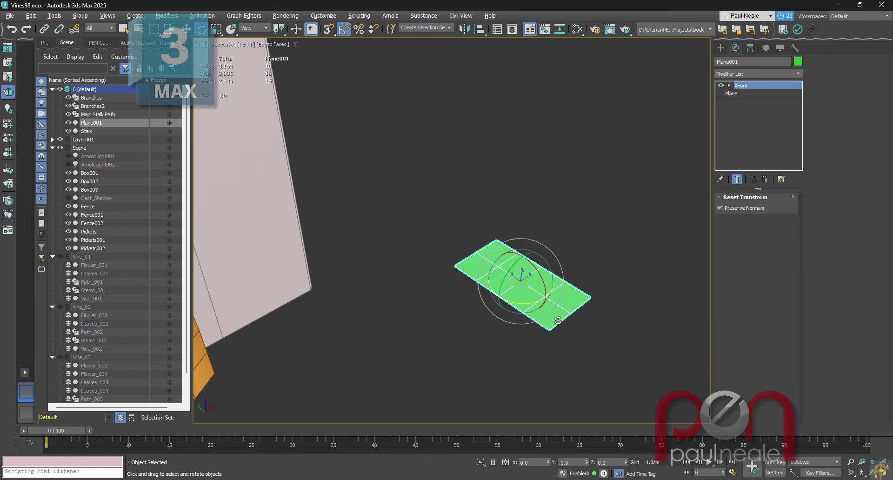
right_click(537, 292)
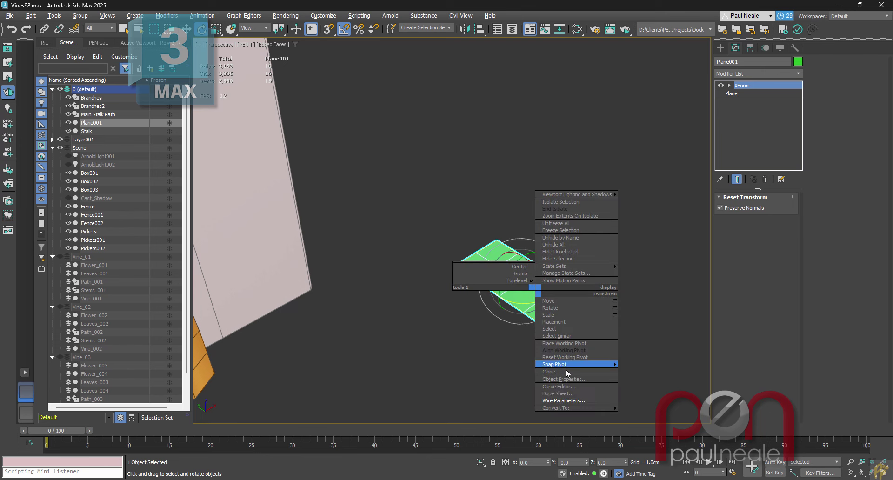
click(565, 401)
mouse_move(543, 300)
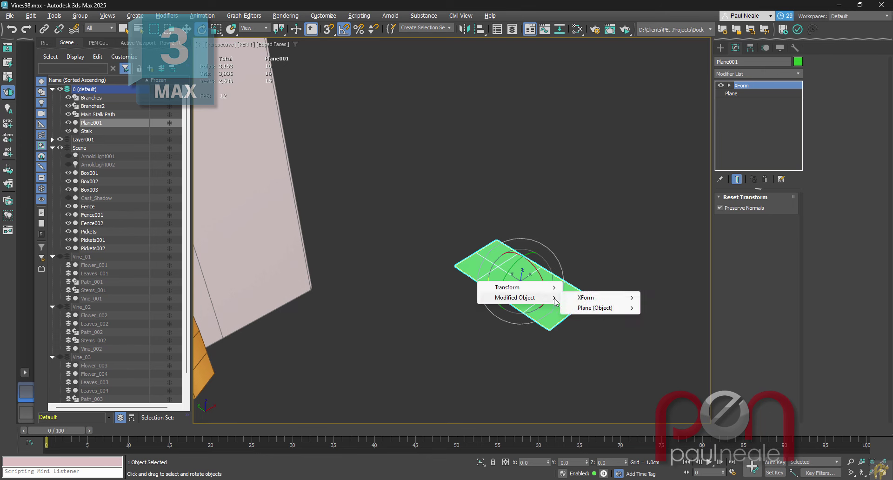
mouse_move(602, 299)
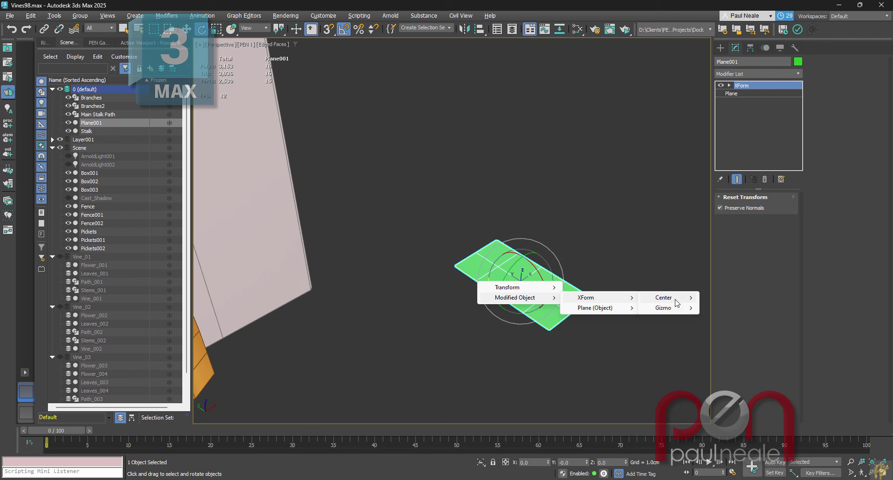
mouse_move(674, 302)
click(731, 308)
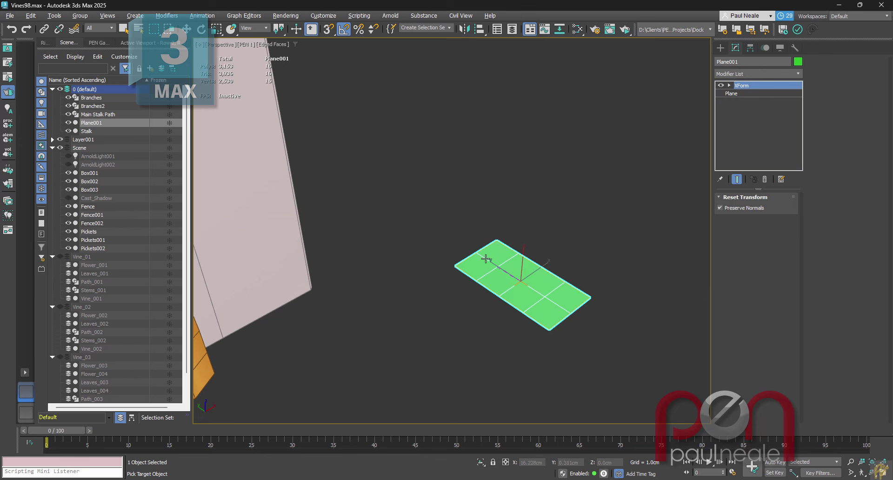
click(543, 309)
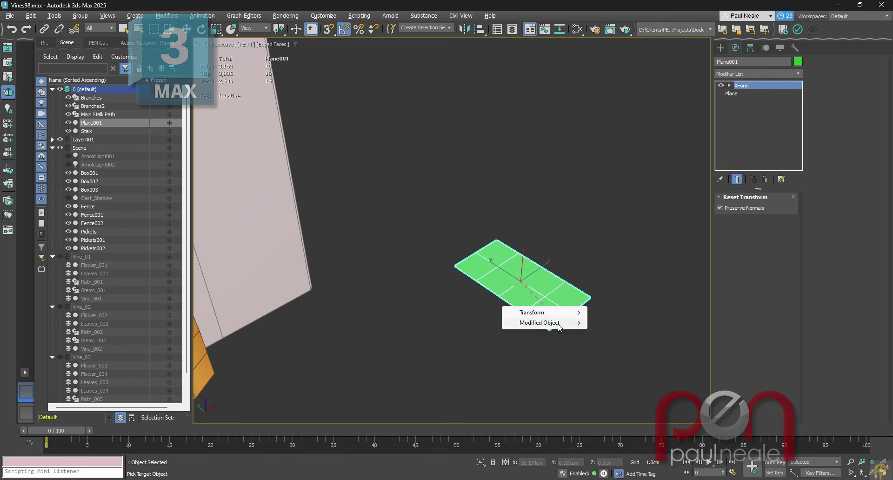
mouse_move(560, 326)
mouse_move(636, 332)
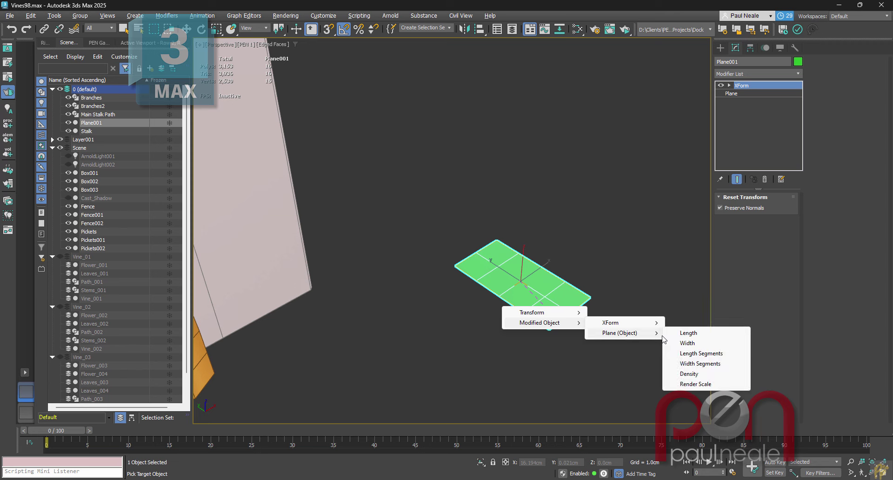
click(688, 333)
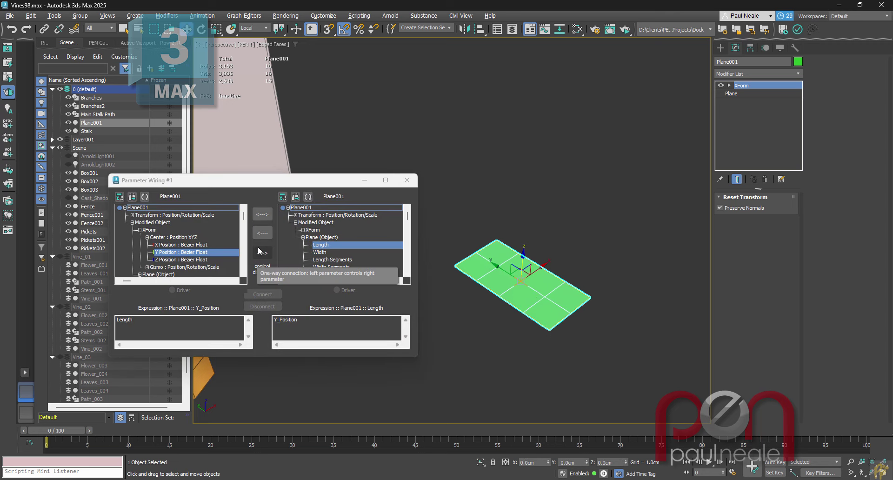
- Connect the wire one-way so Length controls the XForm center's Y Position with the expression Length*0.5
click(263, 232)
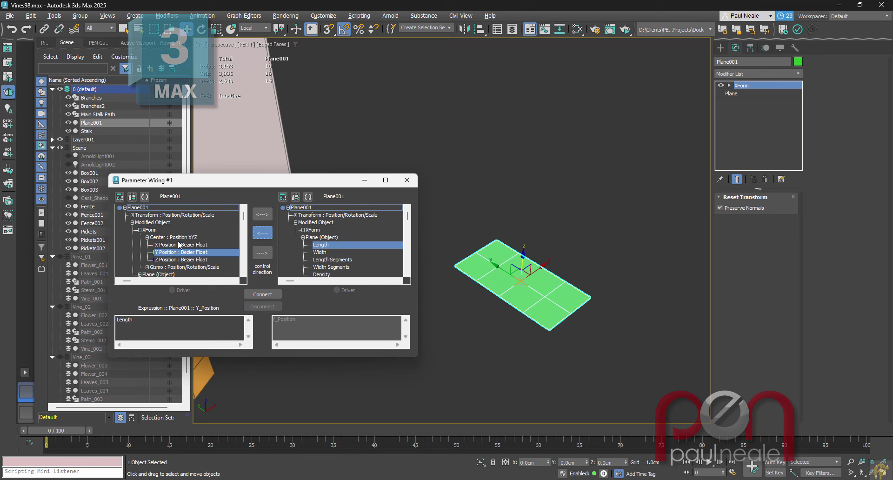
click(160, 327)
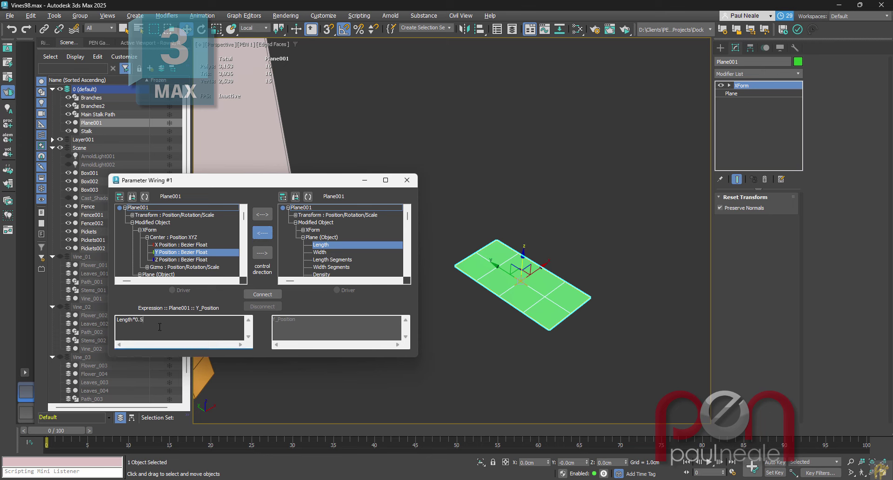
click(264, 295)
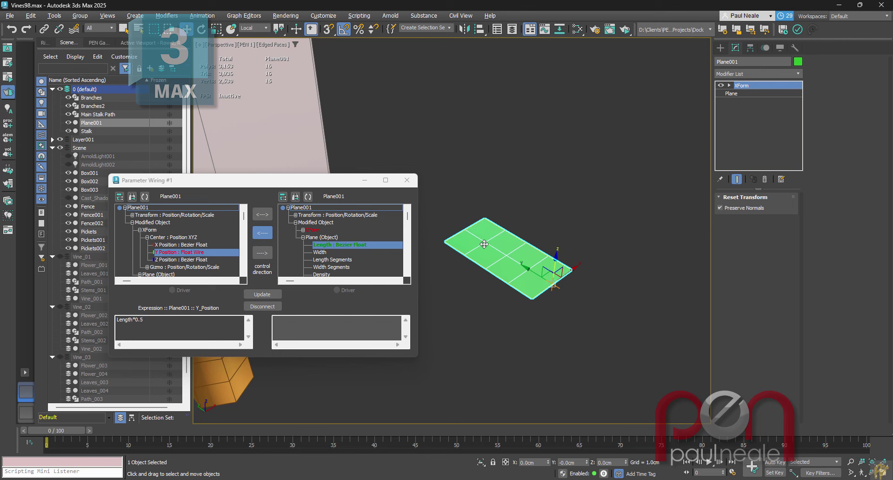
- Increase the base plane's length to about 0.492 cm to test the wired center
click(746, 94)
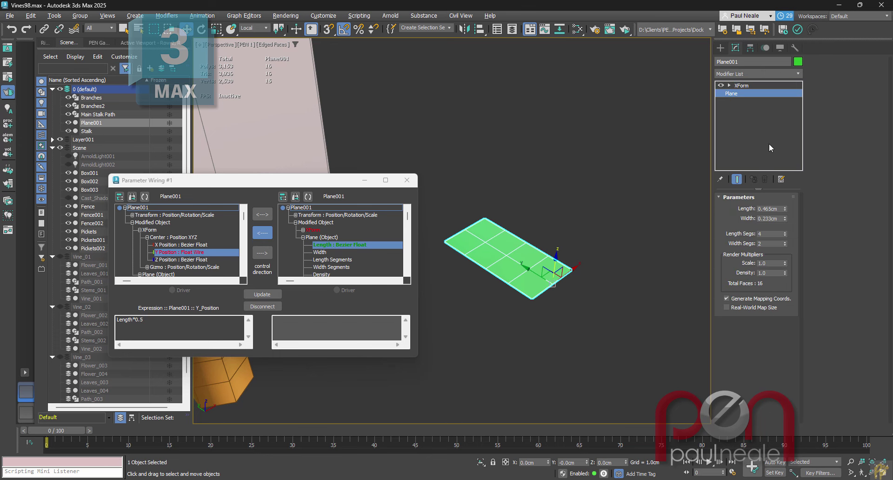
mouse_move(785, 208)
mouse_down()
mouse_move(787, 188)
mouse_move(788, 195)
mouse_up()
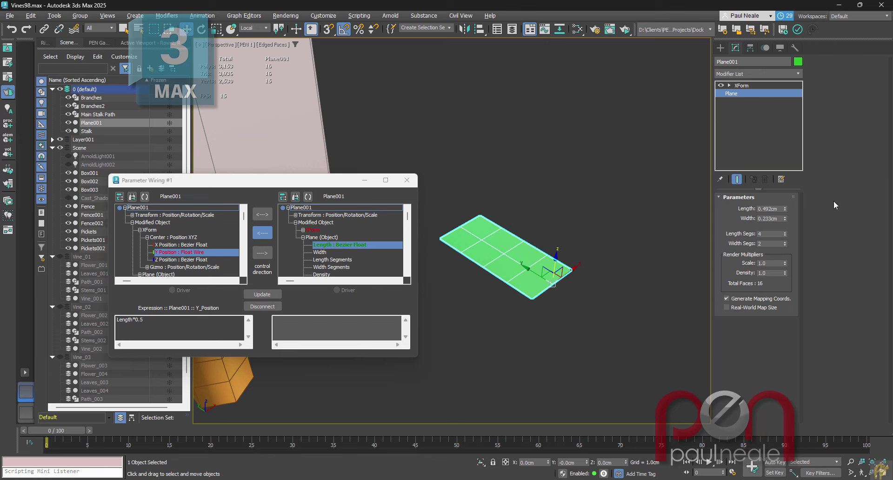
middle_drag(551, 285, 605, 274)
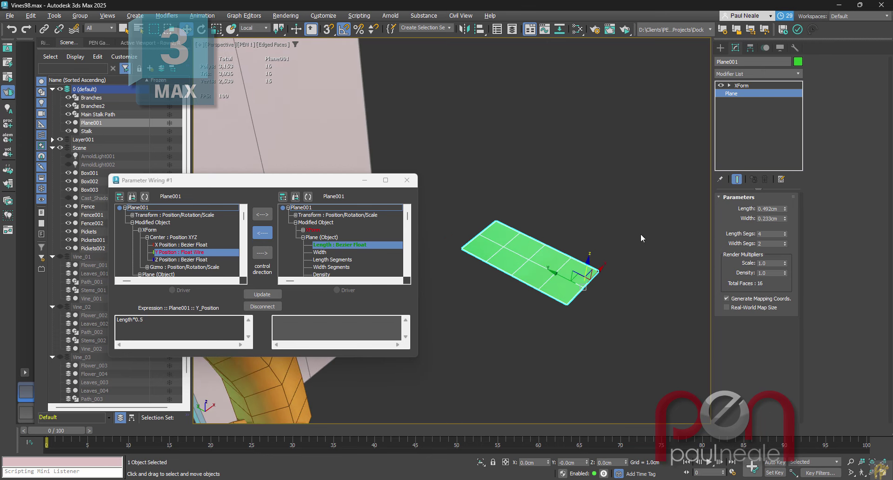
- Rotate the XForm gizmo with angle snap so the plane stands upright on its base edge, and close the parameter wiring dialog
click(741, 85)
key(1)
middle_drag(627, 238, 608, 231)
click(729, 85)
click(729, 86)
key(e)
key(a)
key(a)
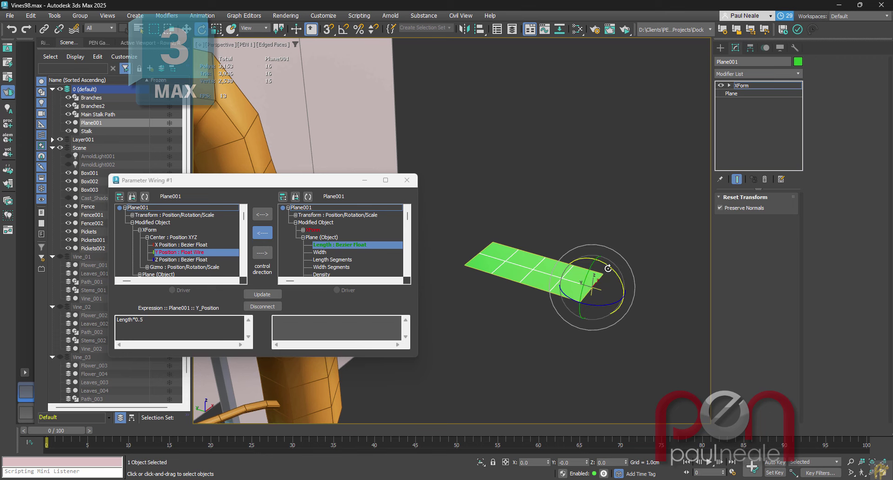
drag(612, 268, 587, 293)
alt+middle_drag(586, 294, 525, 260)
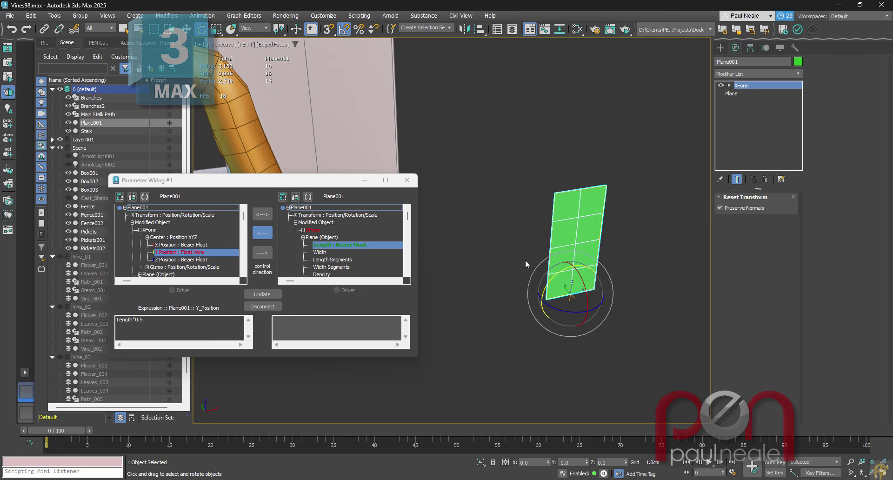
click(406, 181)
- Add a Taper modifier to the upright plane with an amount of -1.0 and a curve of about 2.27
middle_drag(573, 295, 580, 268)
middle_drag(579, 268, 582, 266)
text(xtaper)
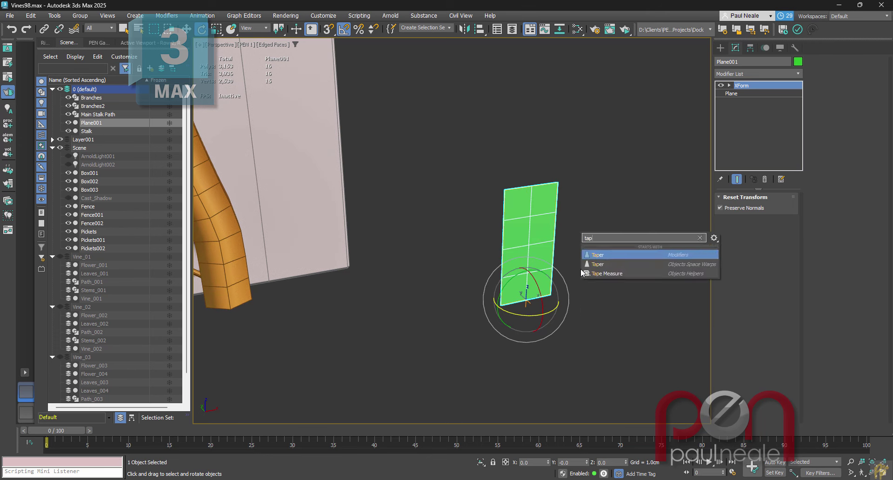
key(Return)
click(760, 215)
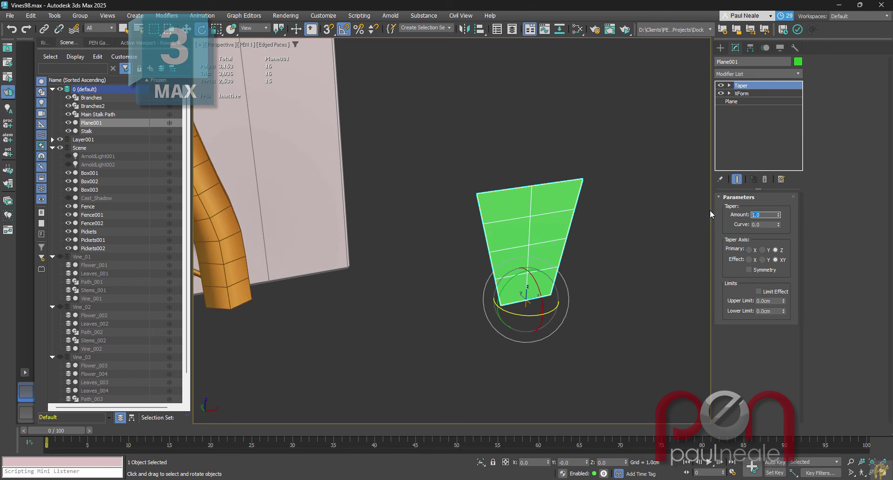
text(-1)
key(Return)
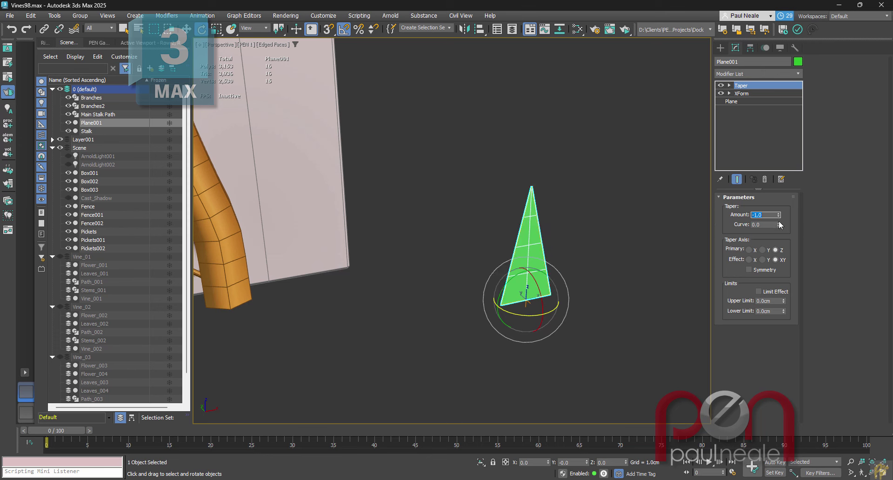
drag(779, 224, 790, 219)
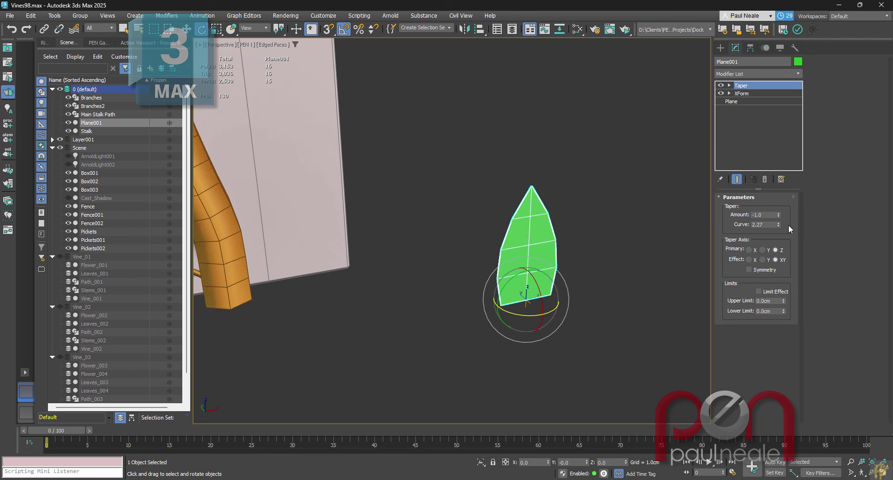
- Narrow the base plane's width and raise the Taper curve to about 4.13 for a rounder leaf outline
click(743, 101)
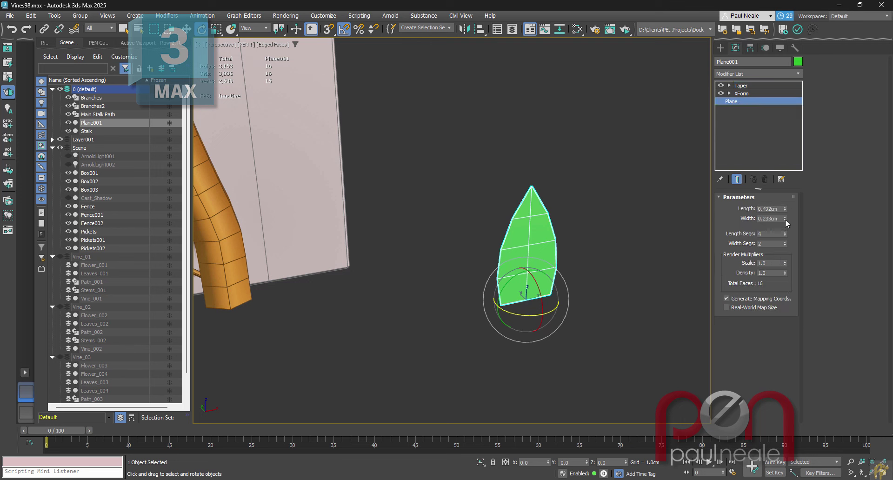
drag(785, 219, 785, 243)
click(744, 86)
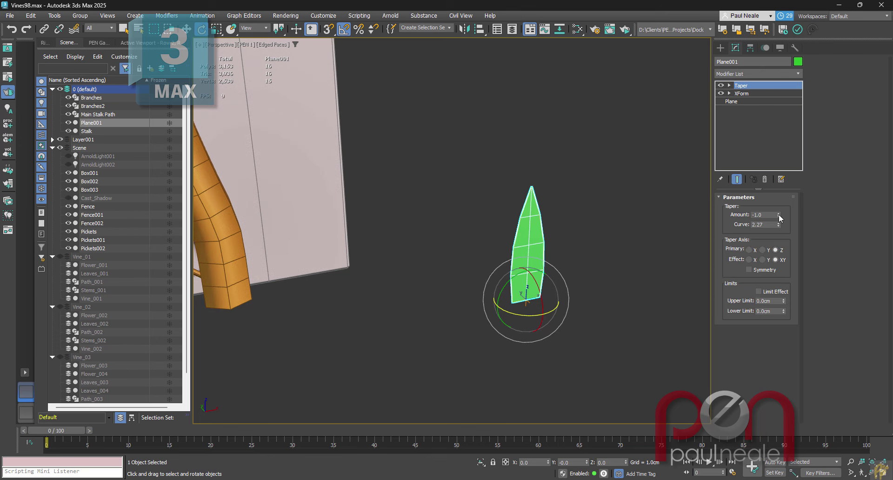
drag(780, 224, 781, 136)
key(z)
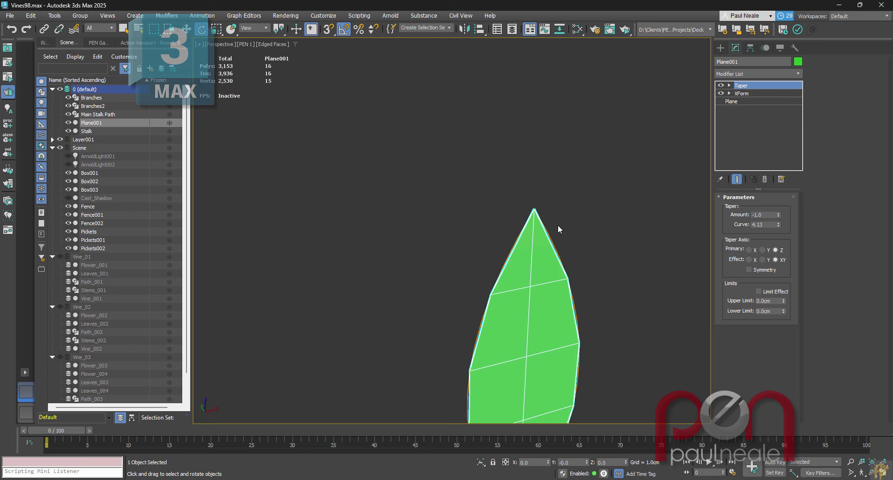
middle_drag(557, 225, 535, 189)
scroll(535, 189, down, 3)
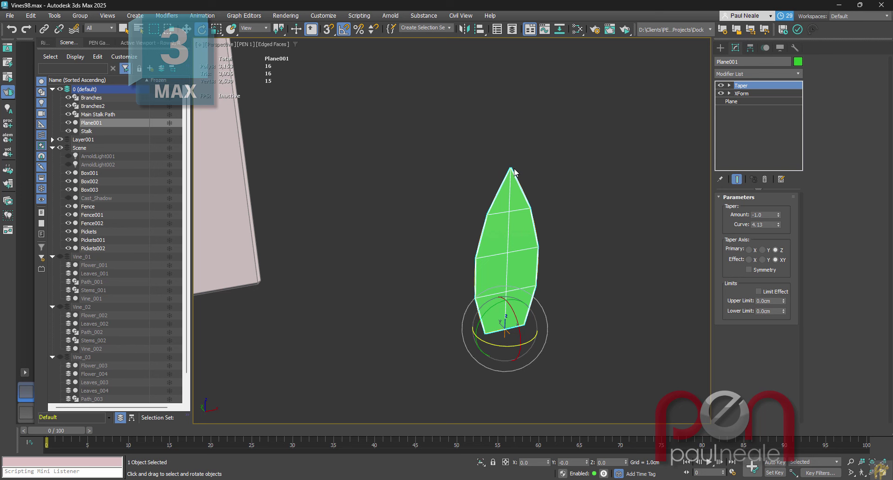
- Add a Vertex Weld modifier above the Taper on the leaf
middle_drag(552, 243, 569, 246)
text(x)
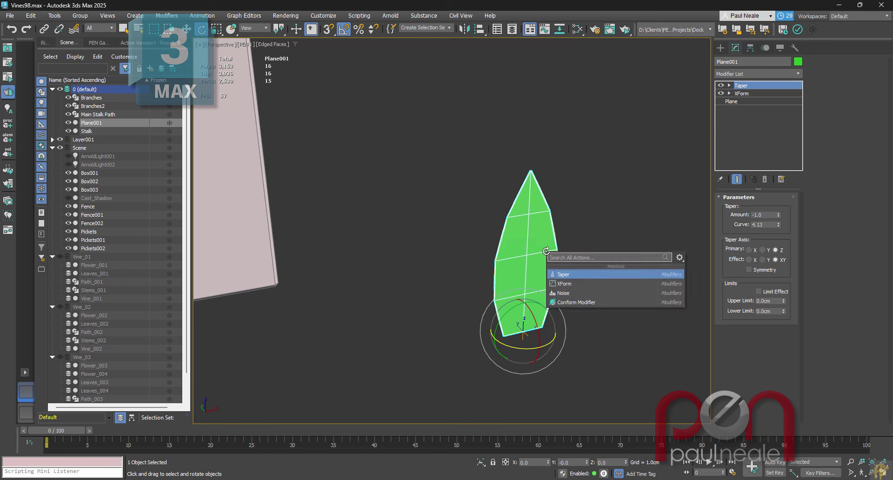
text(vertex)
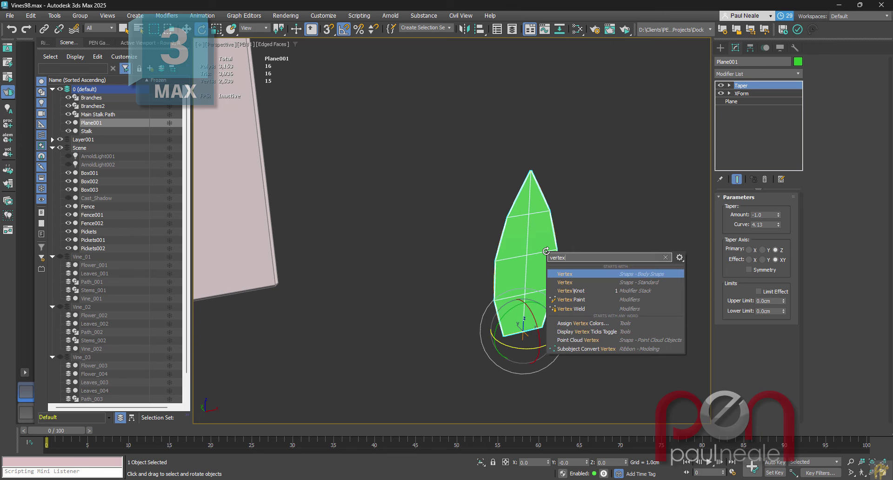
key(Down)
key(Down)
key(Down)
key(Down)
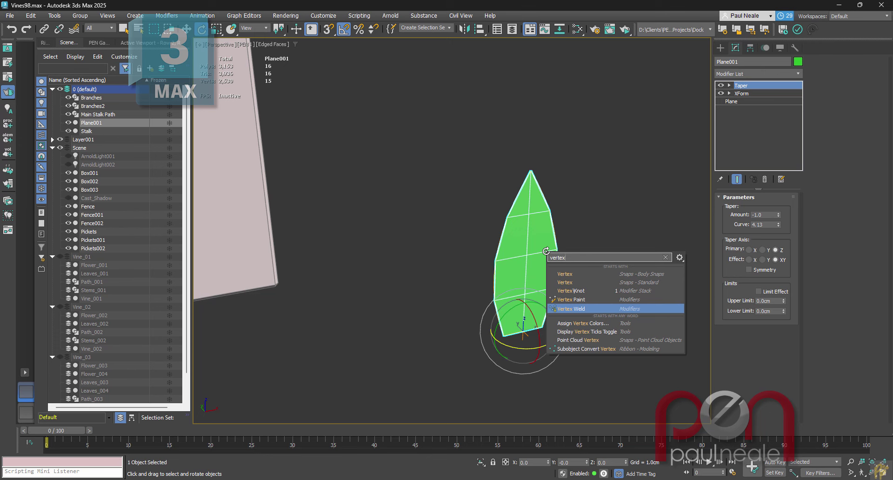
key(Return)
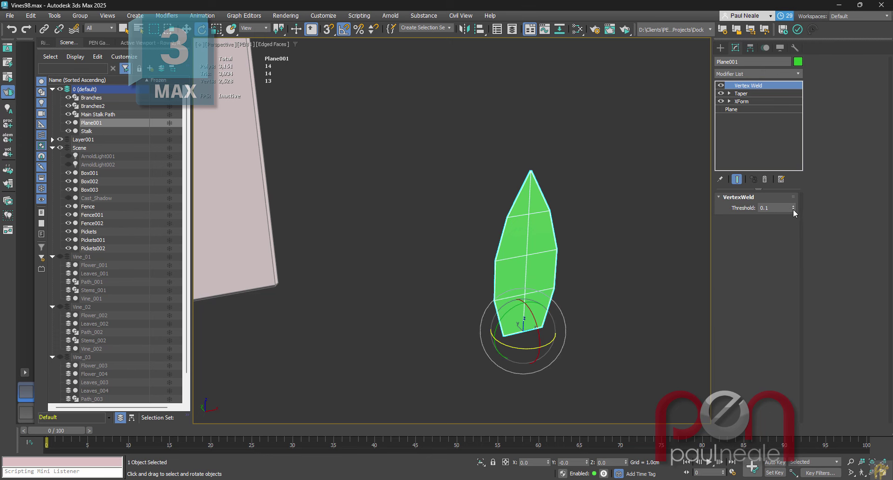
- Add a Bend modifier above the leaf's Vertex Weld, with the X bend axis and a direction of 90
mouse_move(793, 208)
mouse_down()
mouse_move(793, 195)
mouse_move(795, 224)
mouse_up()
alt+middle_drag(655, 247, 577, 295)
text(xbend)
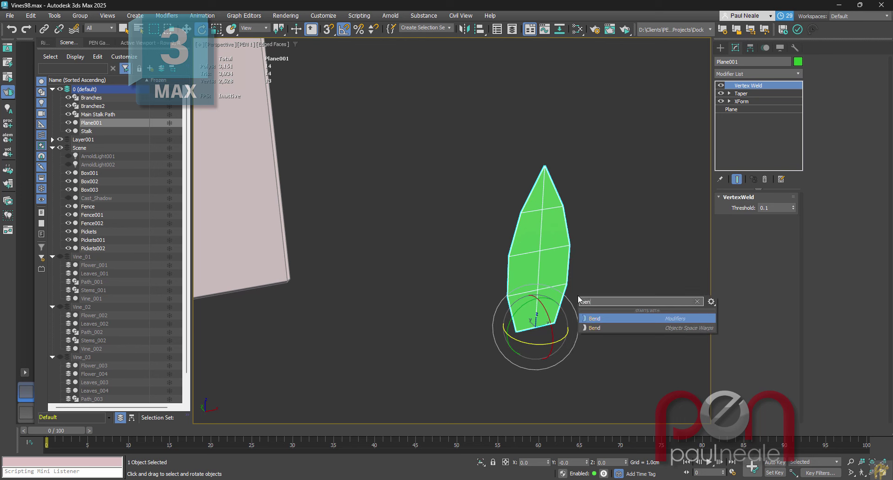
key(Return)
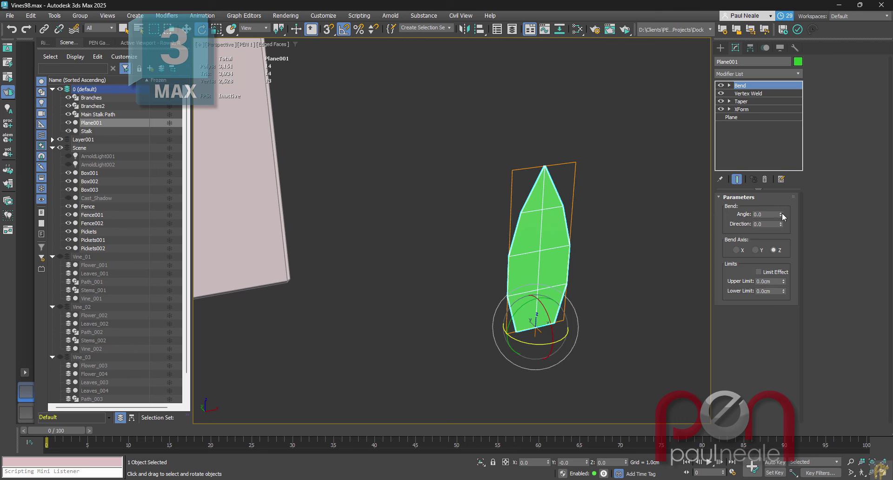
drag(782, 215, 785, 195)
click(755, 249)
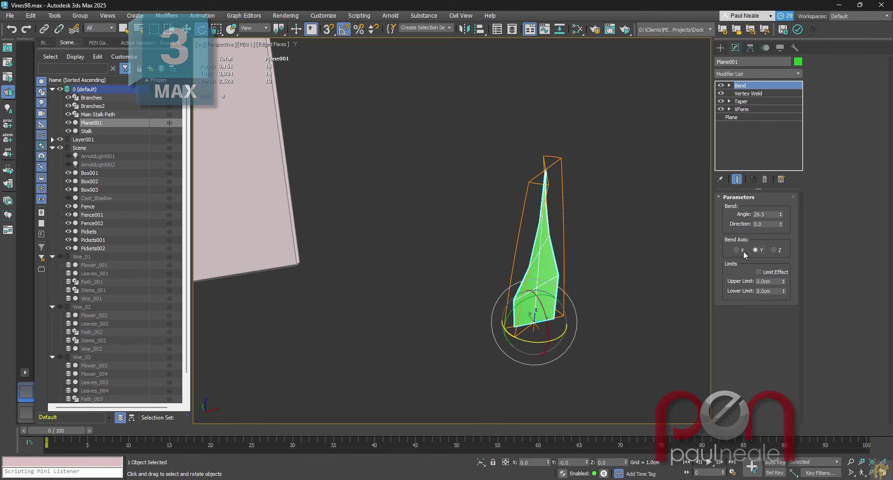
click(740, 250)
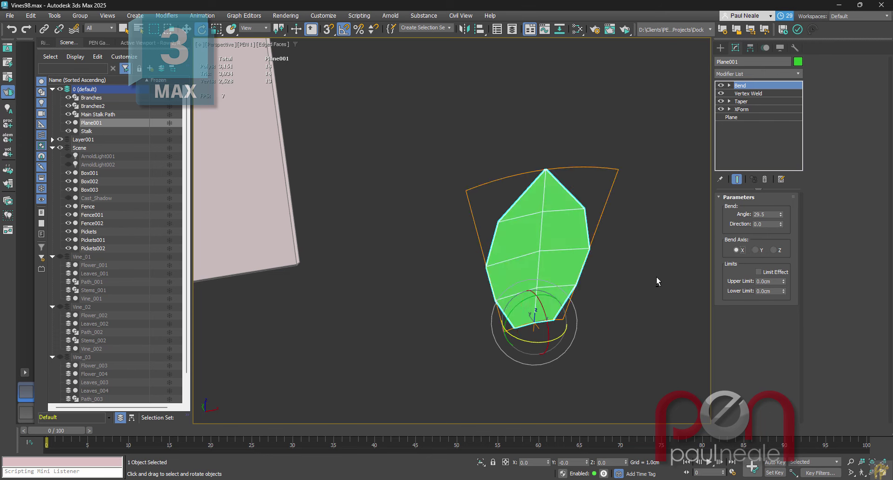
double_click(768, 223)
text(90)
key(Return)
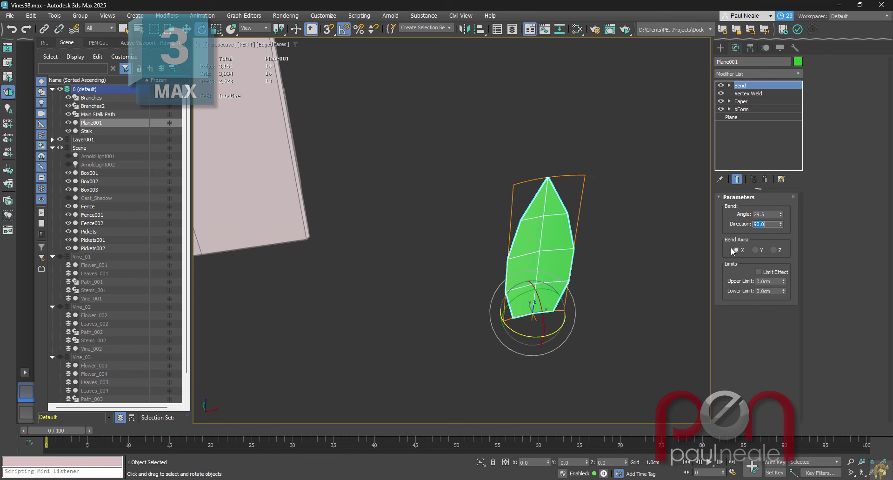
- Set the Bend angle to about -84.5 so the leaf folds across its width
alt+middle_drag(609, 263, 603, 290)
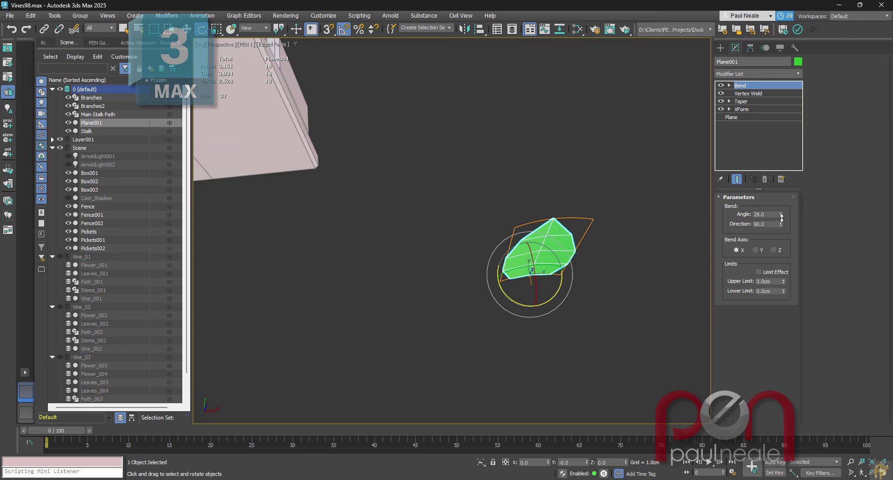
drag(781, 214, 787, 325)
alt+middle_drag(595, 270, 621, 255)
alt+middle_drag(582, 250, 585, 307)
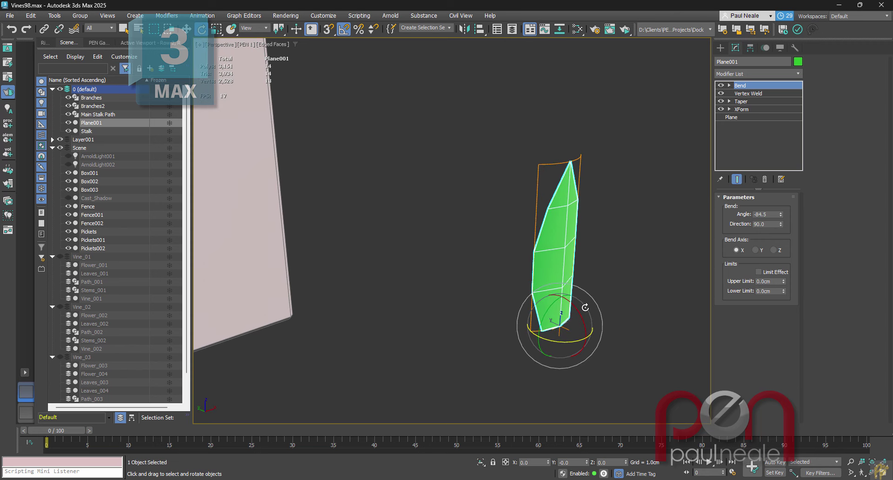
- Add a second Bend modifier on the Z axis with direction 90 and an angle of about 34 to curl the leaf
text(be)
key(Return)
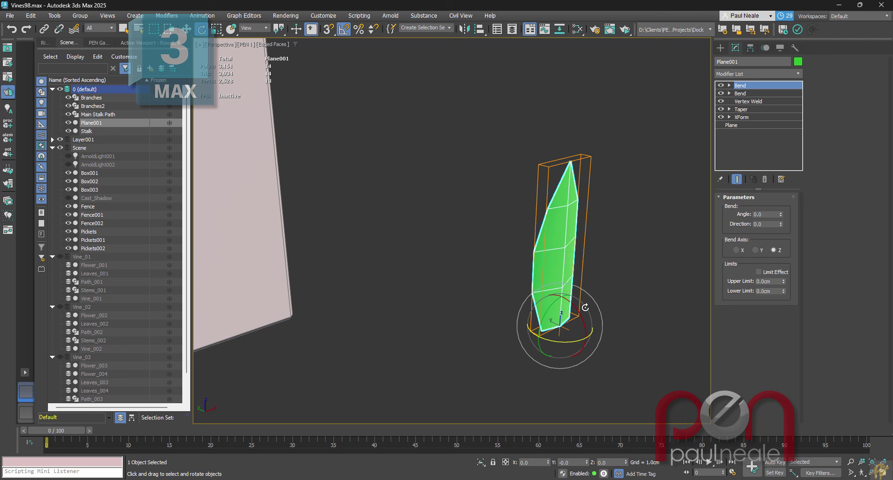
drag(779, 213, 777, 214)
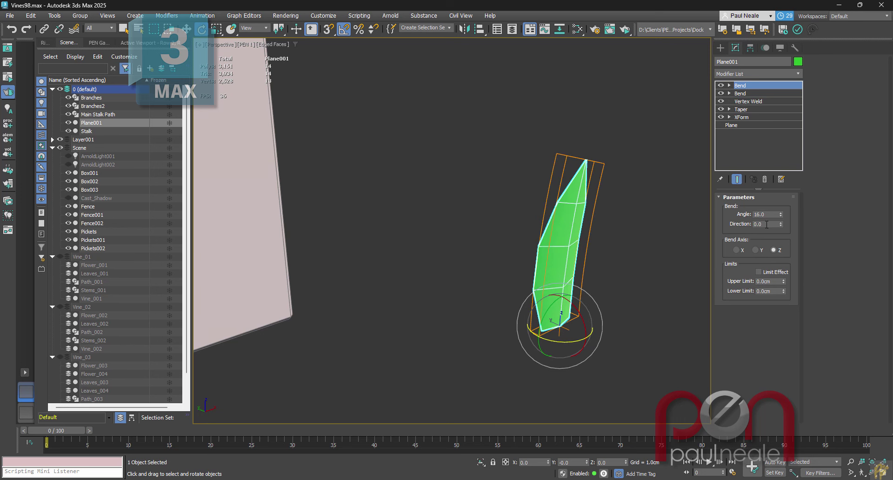
text(90)
key(Return)
alt+middle_drag(581, 262, 610, 252)
drag(782, 215, 772, 208)
alt+middle_drag(650, 269, 667, 286)
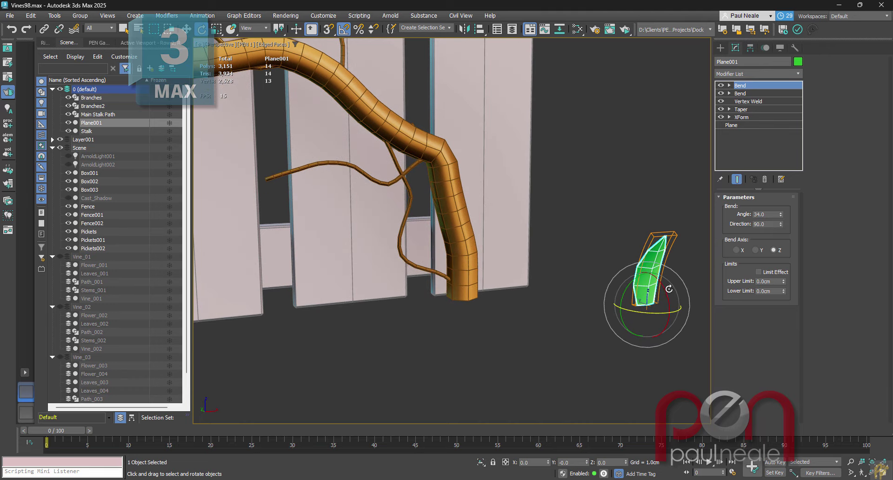
- Add an Array modifier to the leaf with Spline distribution and pick the Branches spline as its path
text(xarray)
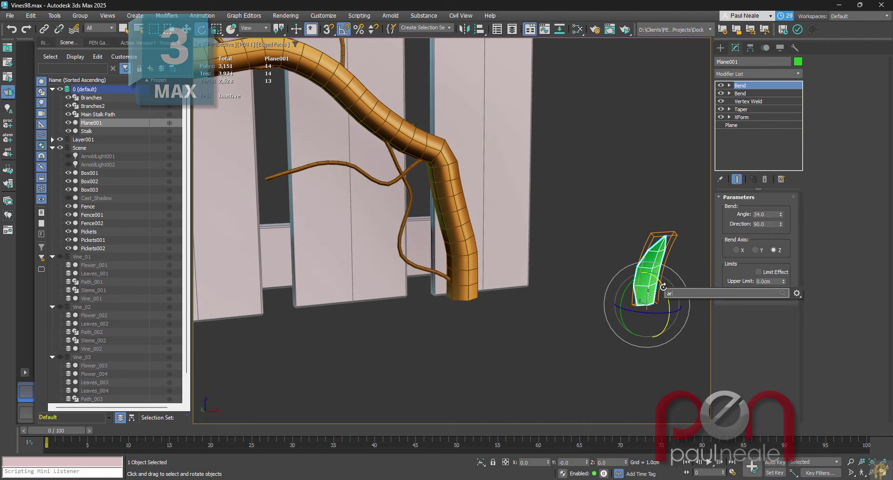
key(Return)
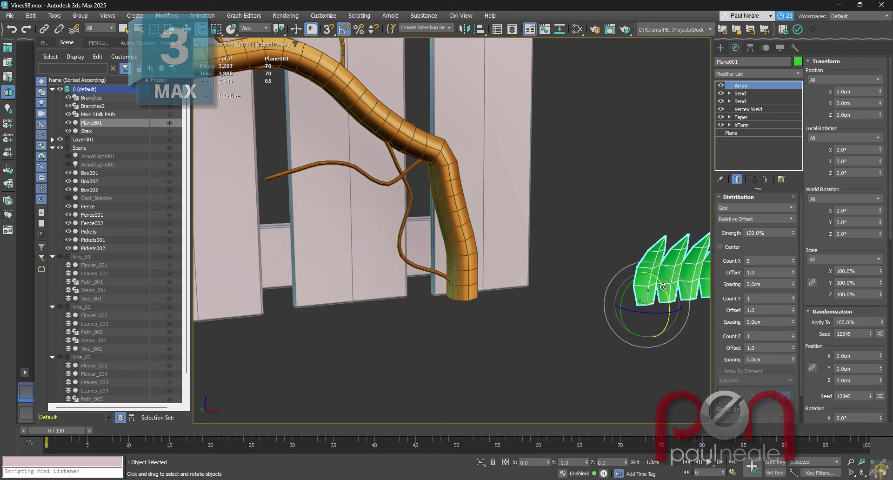
click(749, 207)
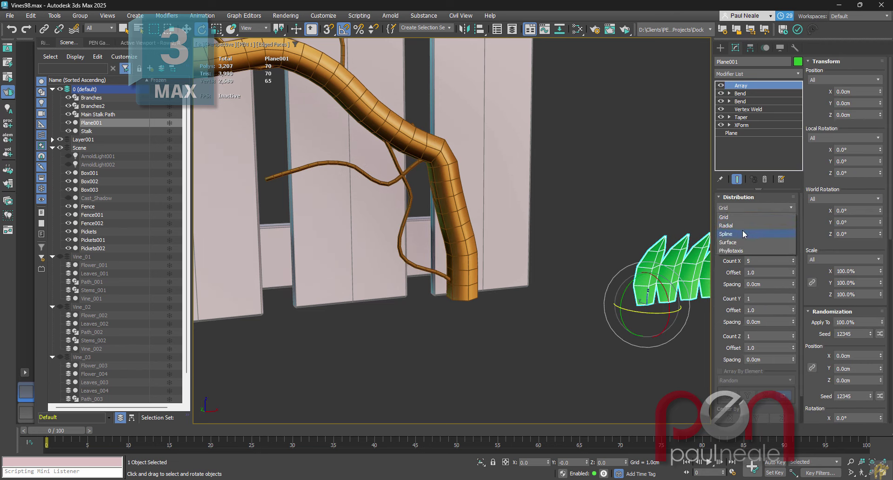
click(748, 238)
click(749, 240)
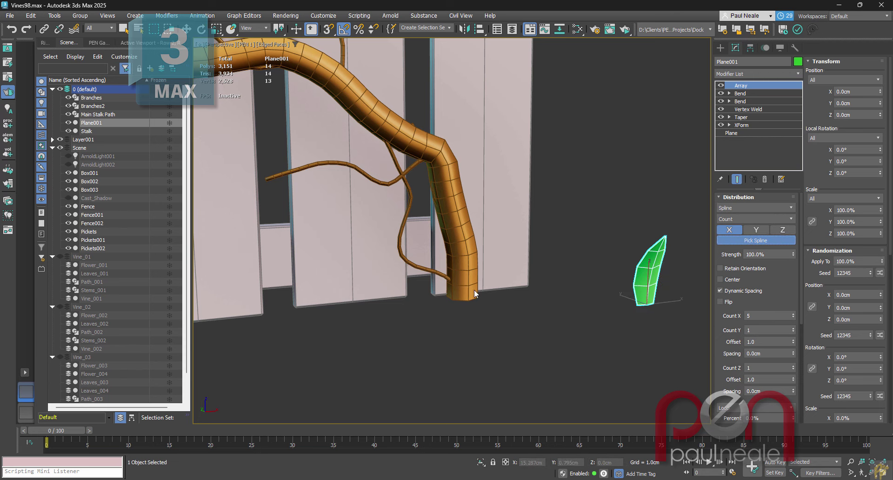
click(346, 164)
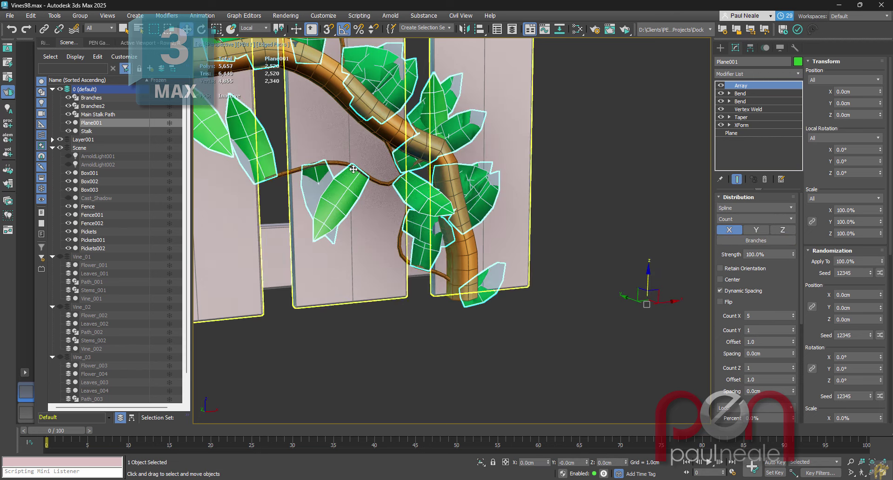
scroll(498, 265, down, 5)
middle_drag(497, 265, 573, 386)
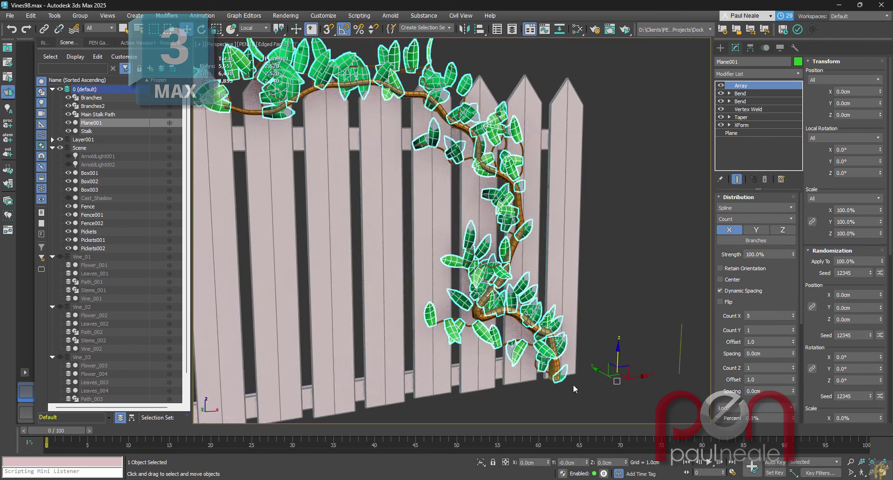
scroll(568, 324, down, 4)
scroll(570, 326, up, 5)
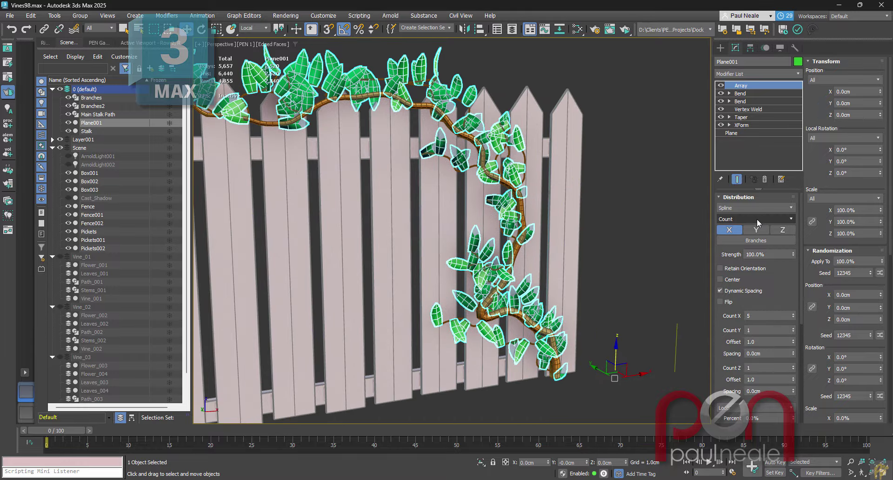
- Try the Knots spacing method for the leaf Array and return it to Count
click(754, 218)
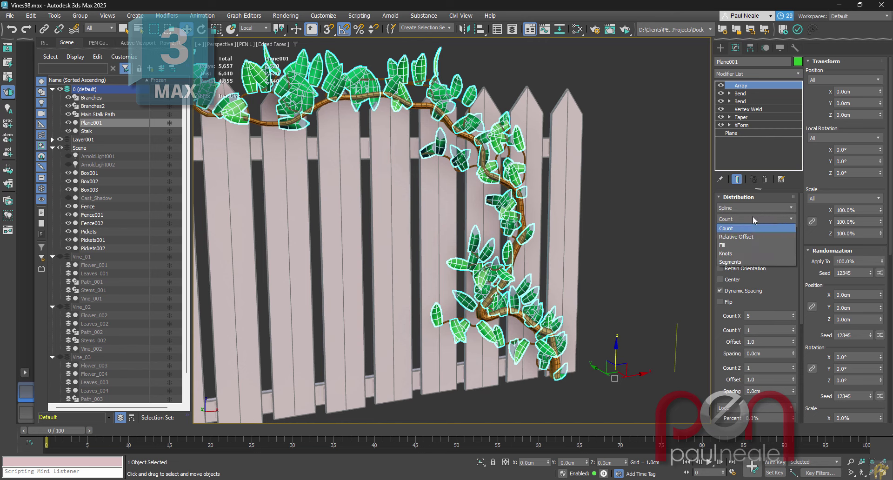
click(742, 254)
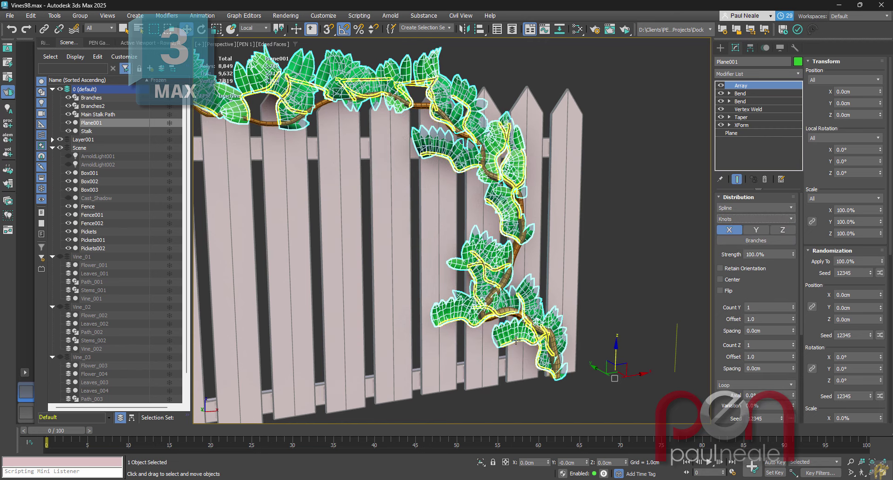
click(743, 218)
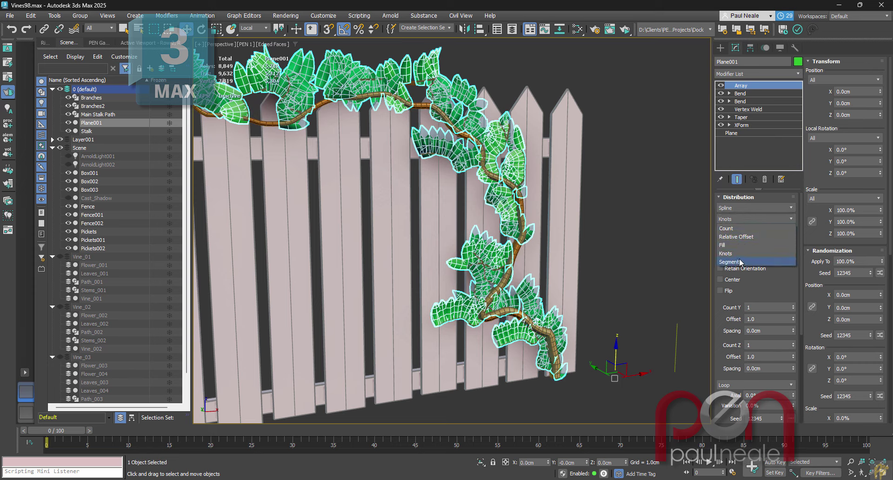
click(737, 228)
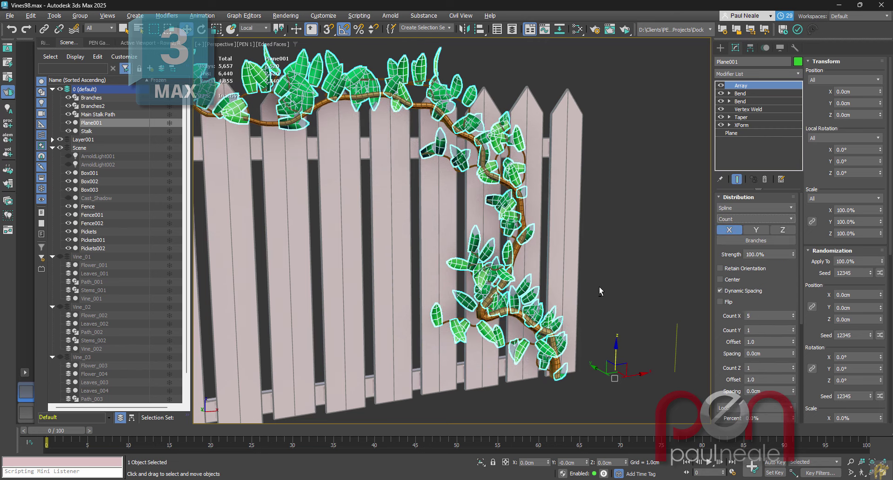
- Retain the leaves' orientation in the Array, with a local Y rotation of about -28.6° and random Y rotation of about 72°
alt+middle_drag(588, 282, 625, 282)
click(728, 269)
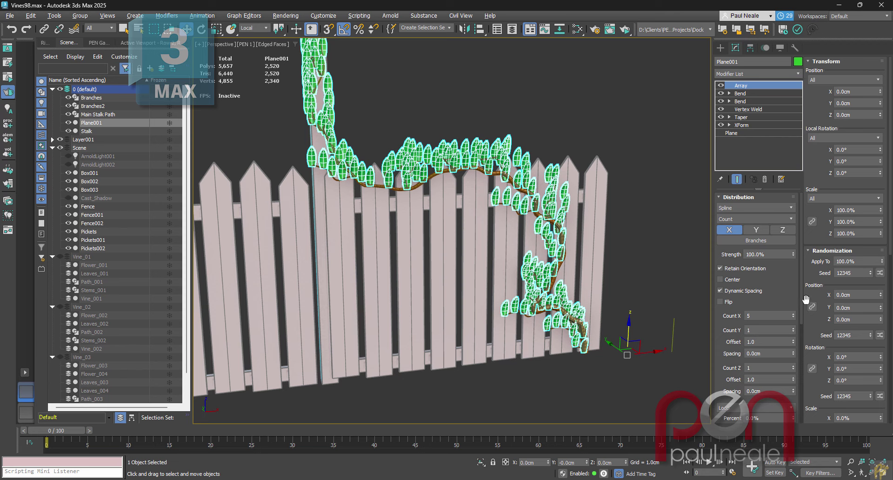
drag(880, 165, 885, 271)
drag(881, 370, 882, 340)
middle_drag(628, 296, 622, 294)
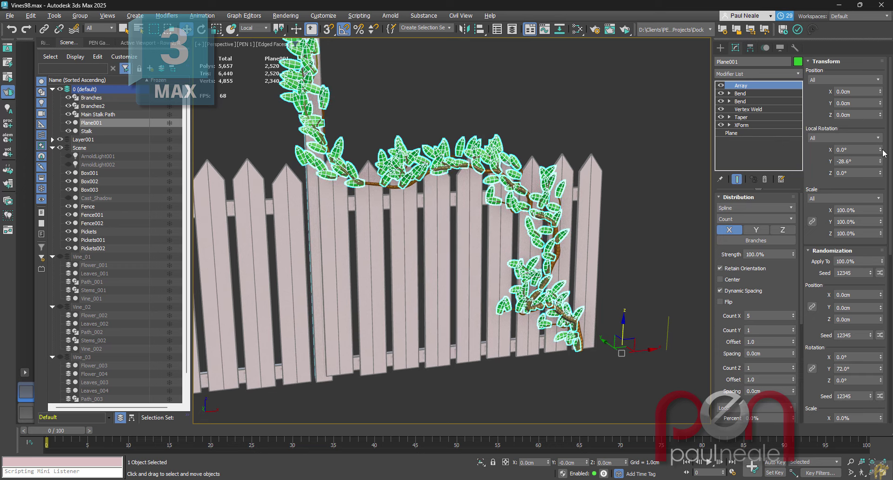
- Tilt the arrayed leaves with a local X rotation of about 24.3° and check them along the fence
drag(880, 139, 879, 123)
alt+middle_drag(595, 246, 630, 238)
drag(880, 151, 880, 145)
alt+middle_drag(571, 228, 581, 274)
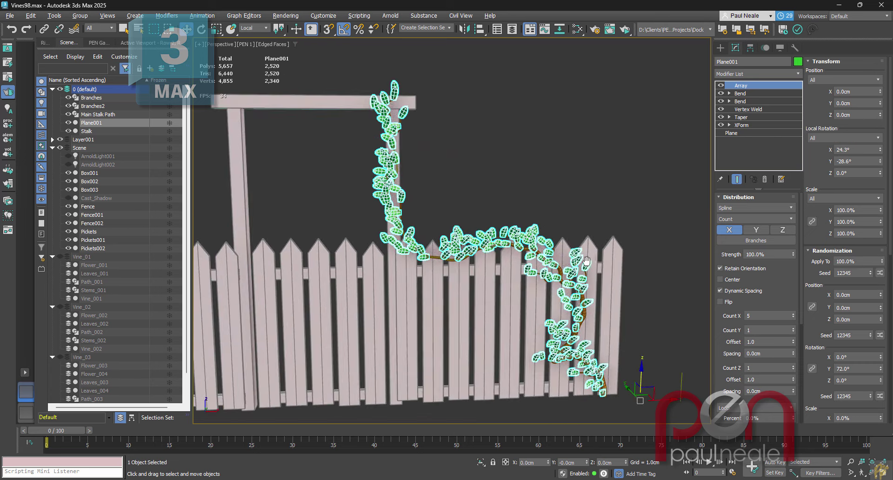
scroll(525, 290, up, 3)
middle_drag(526, 290, 519, 242)
alt+middle_drag(594, 301, 549, 329)
scroll(539, 304, down, 3)
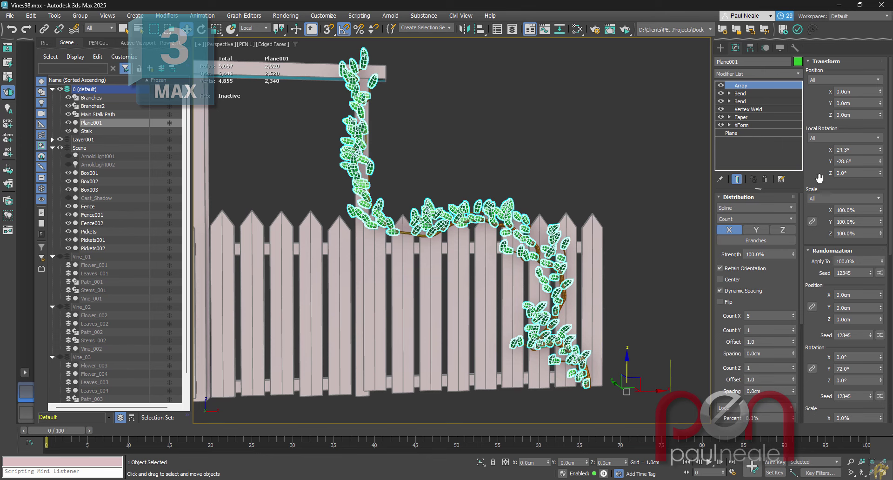
- Switch the Array's scale to Progressive with linked axes and set it to about 57.2%
click(838, 199)
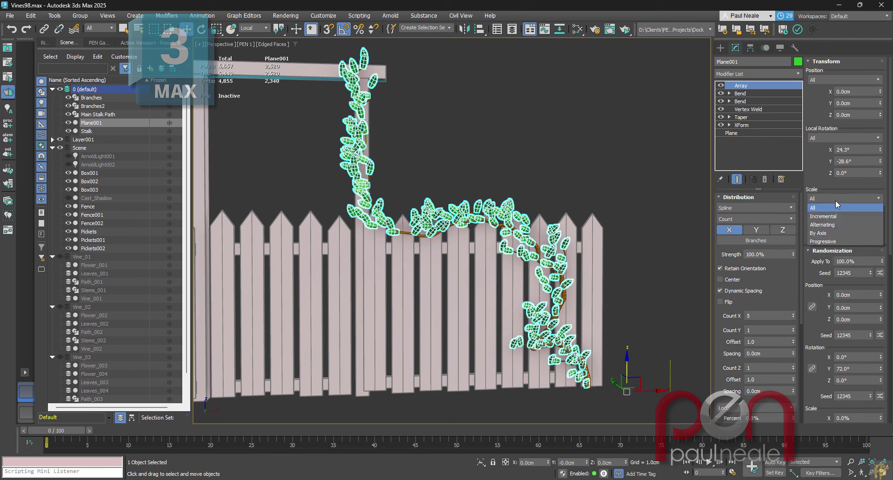
click(831, 241)
click(814, 223)
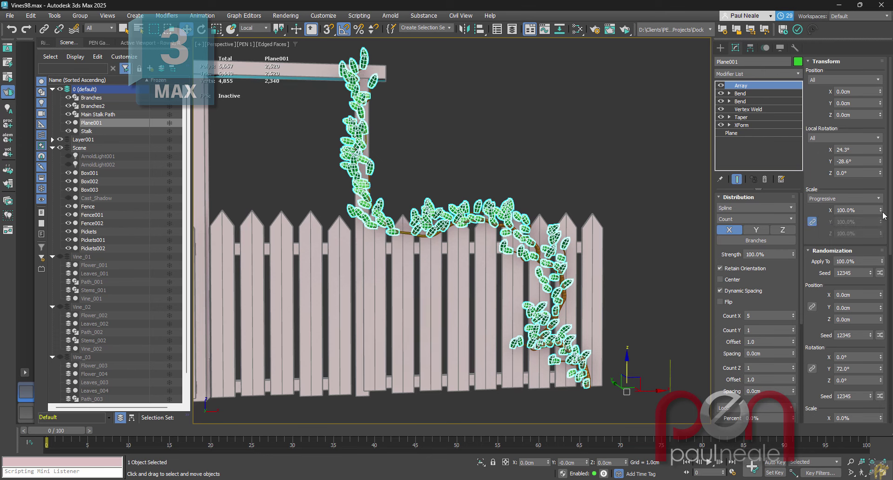
drag(881, 211, 878, 254)
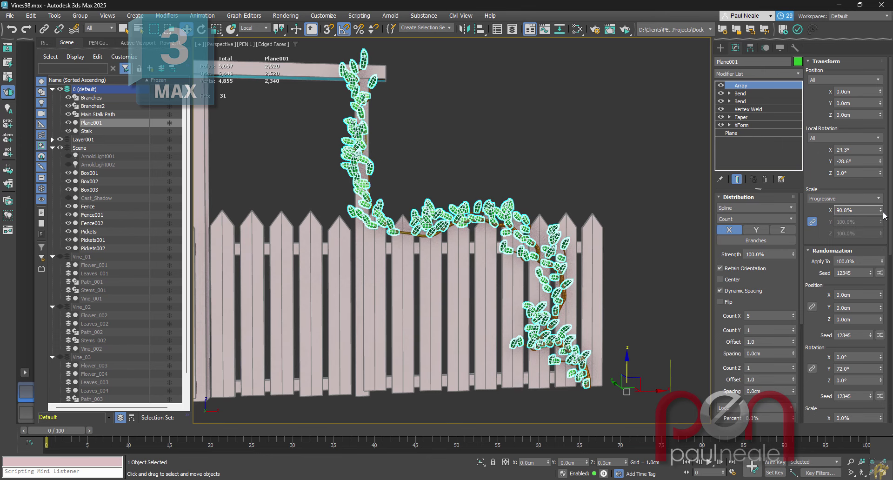
drag(884, 216, 871, 345)
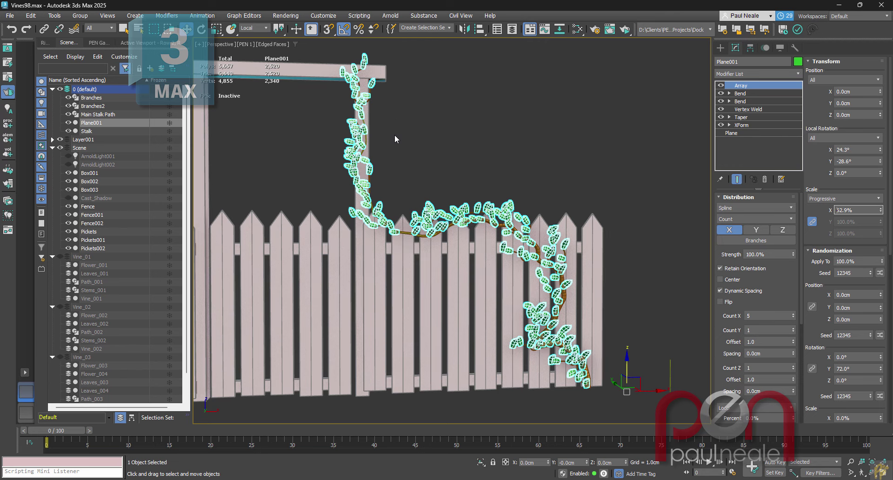
mouse_move(518, 211)
alt+middle_down()
mouse_move(547, 209)
mouse_move(535, 211)
alt+middle_up()
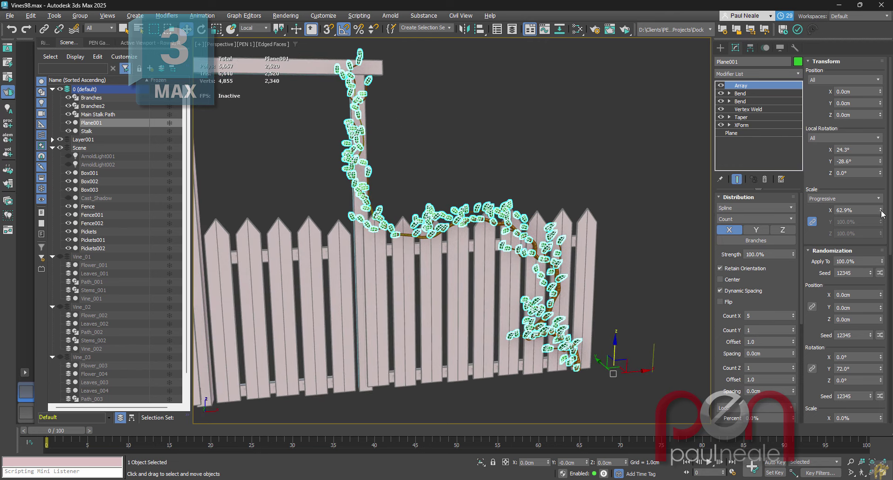
drag(882, 213, 878, 237)
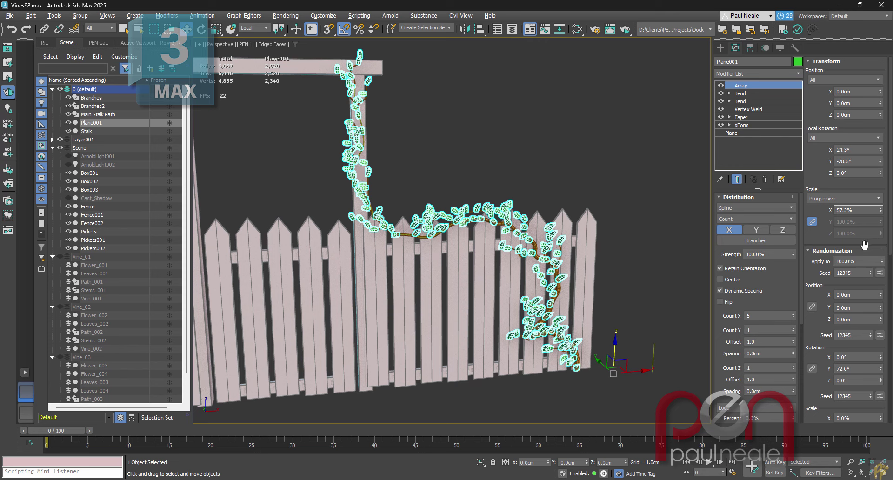
- Adjust the base plane's length and set the Array's random scale to about 33% with linked axes
click(737, 134)
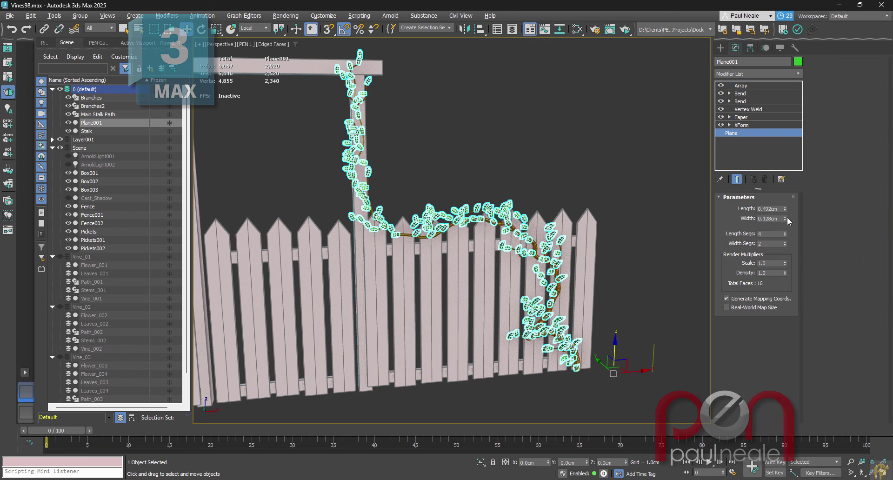
mouse_move(785, 210)
mouse_down()
mouse_move(787, 220)
mouse_move(785, 210)
mouse_up()
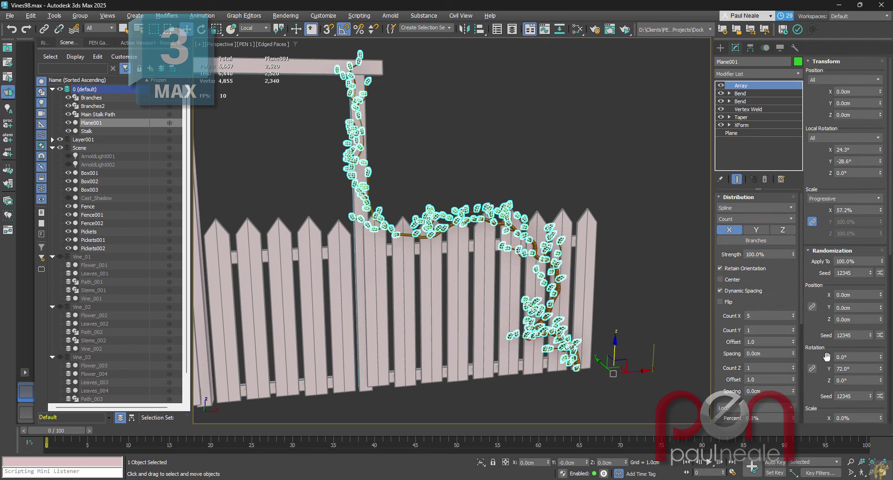
click(812, 291)
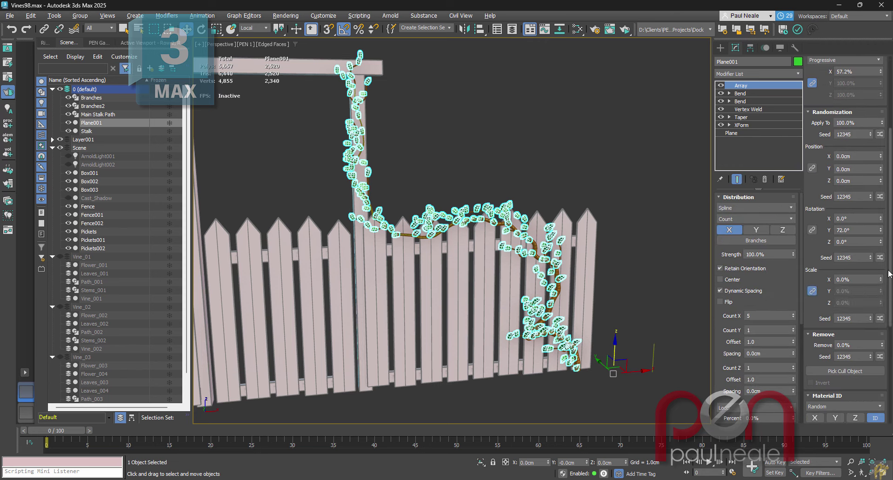
drag(882, 281, 884, 230)
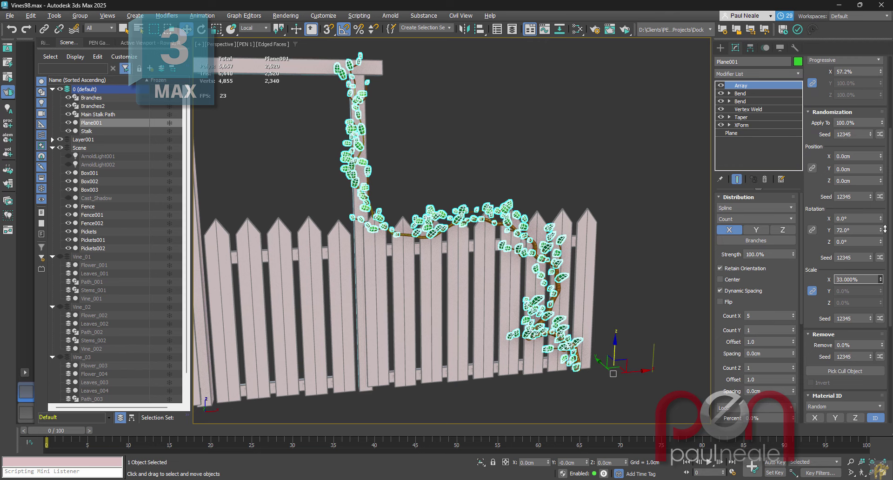
- Review the Branches spline's Array settings and examine the leaves along the fence top up close
scroll(498, 212, up, 5)
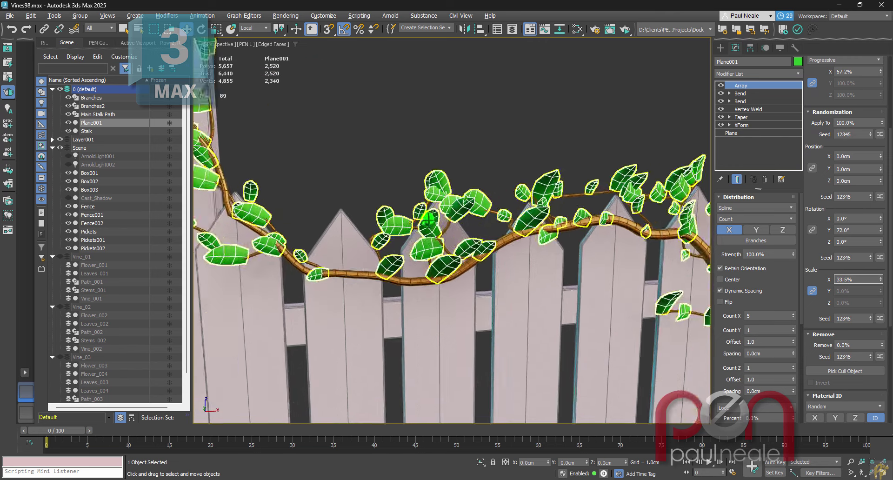
click(498, 212)
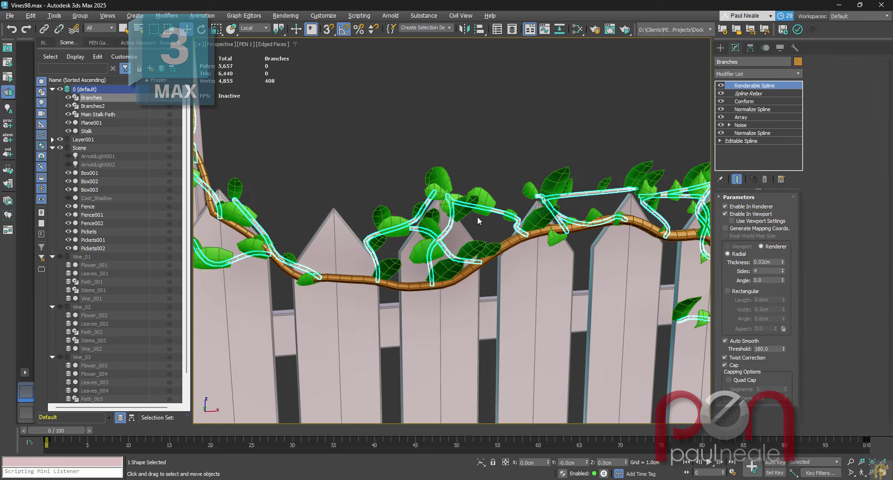
click(752, 117)
drag(822, 340, 820, 318)
scroll(880, 386, down, 1)
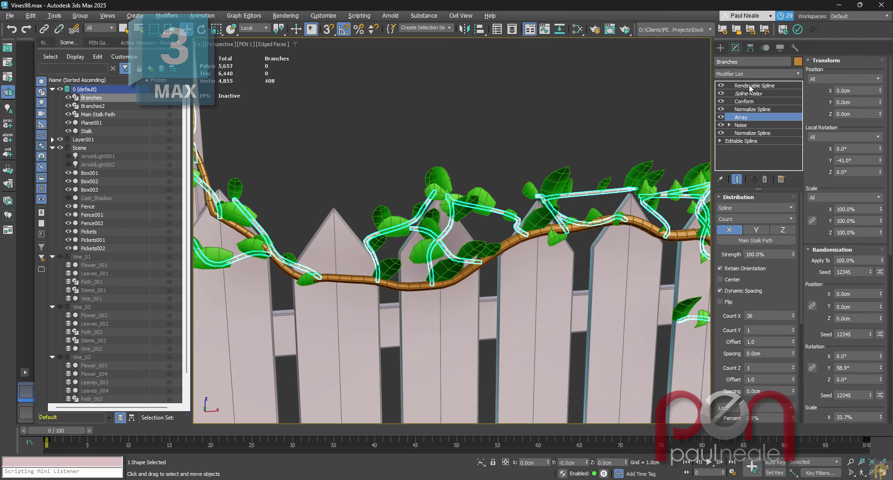
click(654, 125)
scroll(570, 160, down, 5)
middle_drag(564, 196, 514, 207)
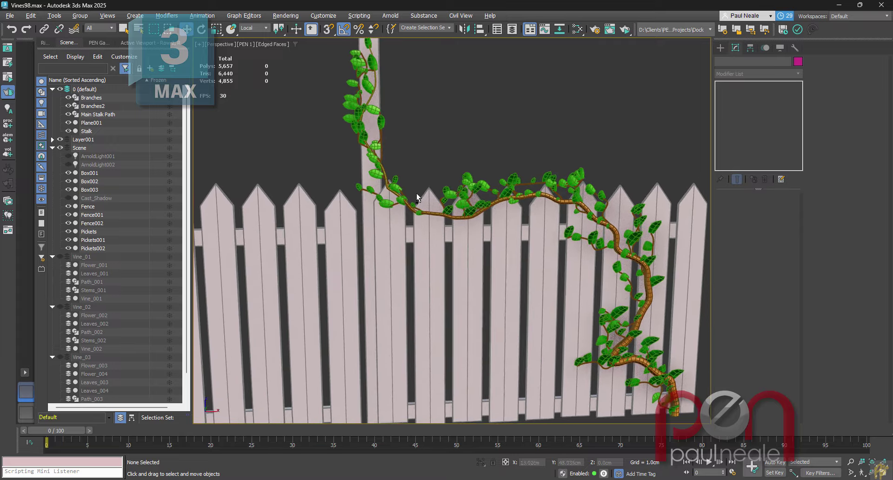
scroll(417, 193, up, 5)
scroll(395, 183, up, 3)
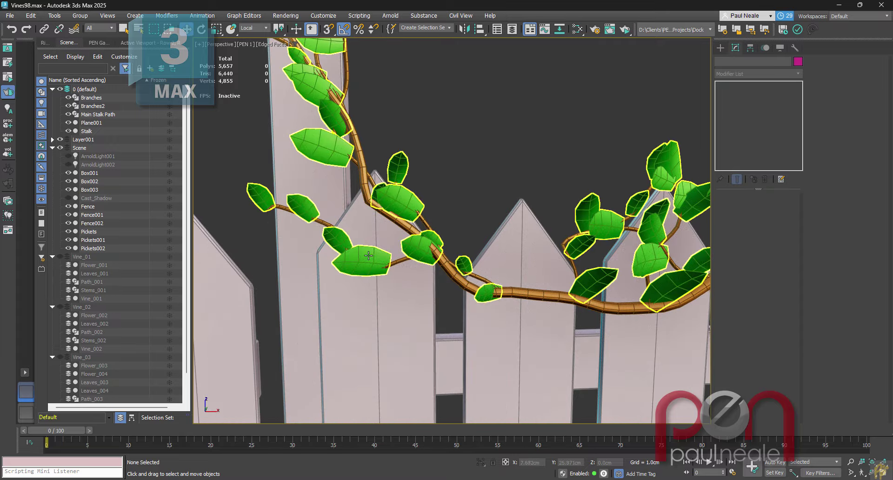
- Narrow the leaf's base plane to a width of about 0.084 cm and set its Taper curve to about 7.86
click(368, 255)
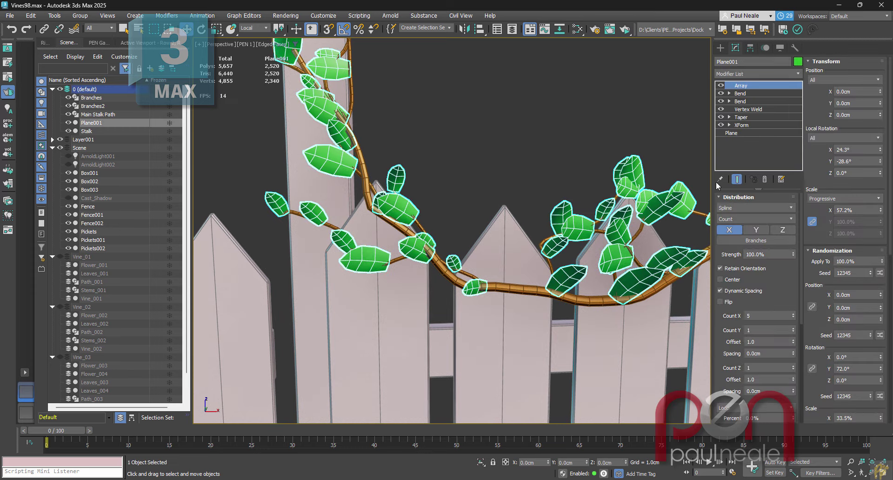
click(742, 132)
drag(785, 218, 785, 236)
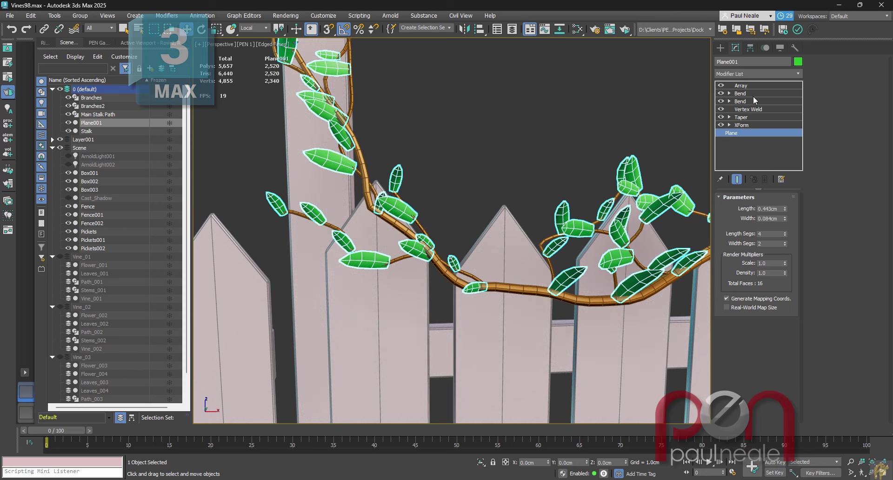
click(747, 117)
drag(778, 224, 772, 49)
scroll(475, 199, down, 8)
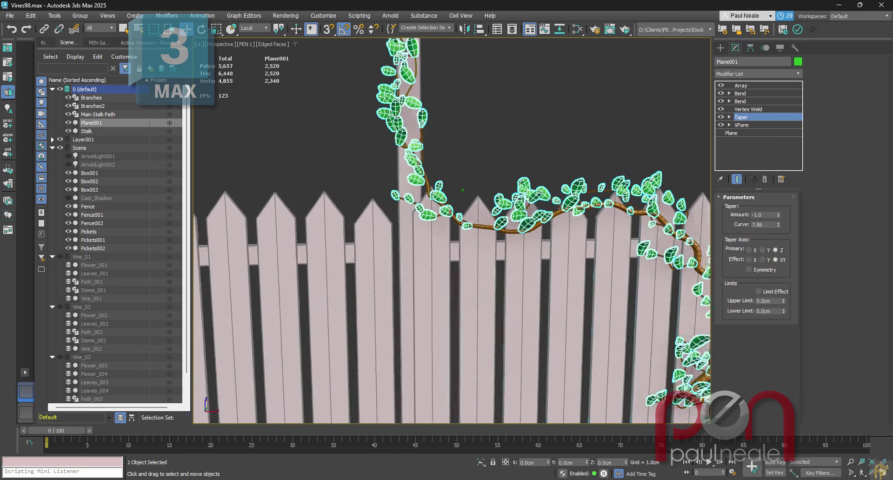
- Deselect the leaves, turn off the edged-faces display, and inspect the shaded vine on the fence and gate post
alt+middle_drag(476, 200, 565, 188)
click(542, 151)
key(F4)
mouse_move(522, 293)
alt+middle_down()
mouse_move(514, 271)
mouse_move(552, 279)
mouse_move(538, 256)
alt+middle_up()
scroll(540, 275, down, 3)
scroll(502, 203, up, 5)
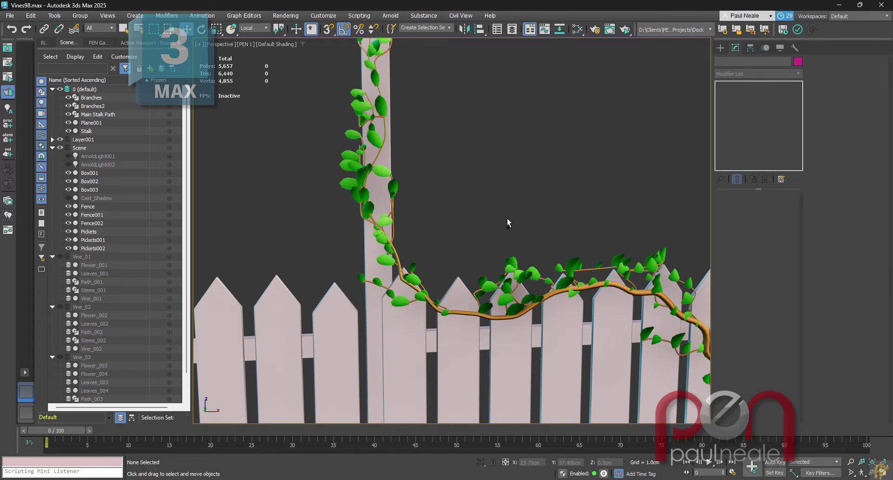
scroll(507, 219, down, 3)
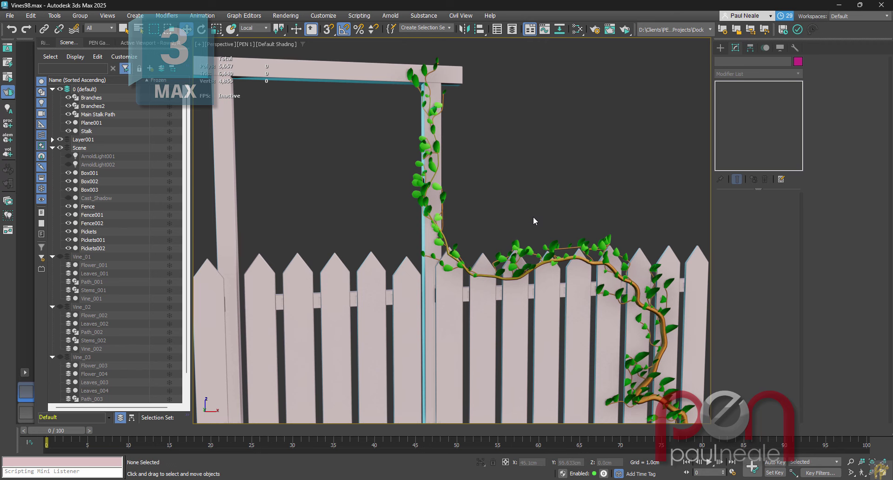
alt+middle_drag(536, 216, 530, 212)
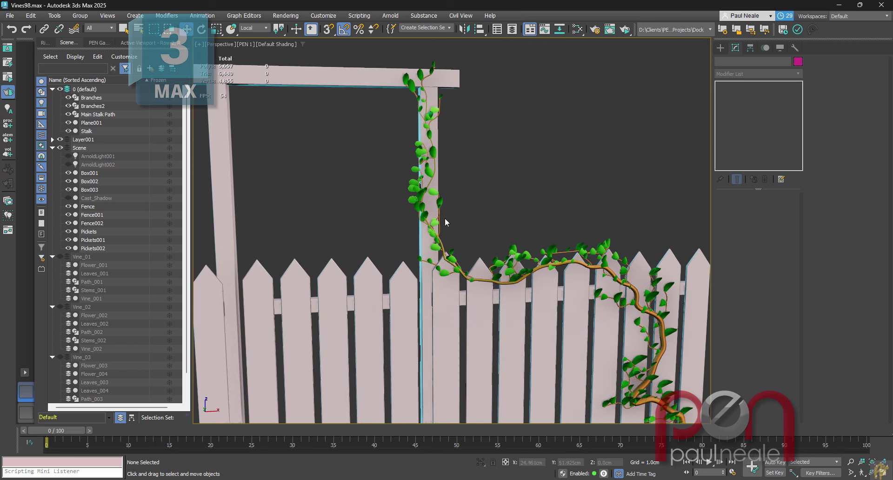
- Extend the Main Stalk Path from its end vertex on the post along the crossbeam to about X 4.93 cm, Z 9.74 cm
click(99, 115)
alt+middle_drag(298, 198, 372, 223)
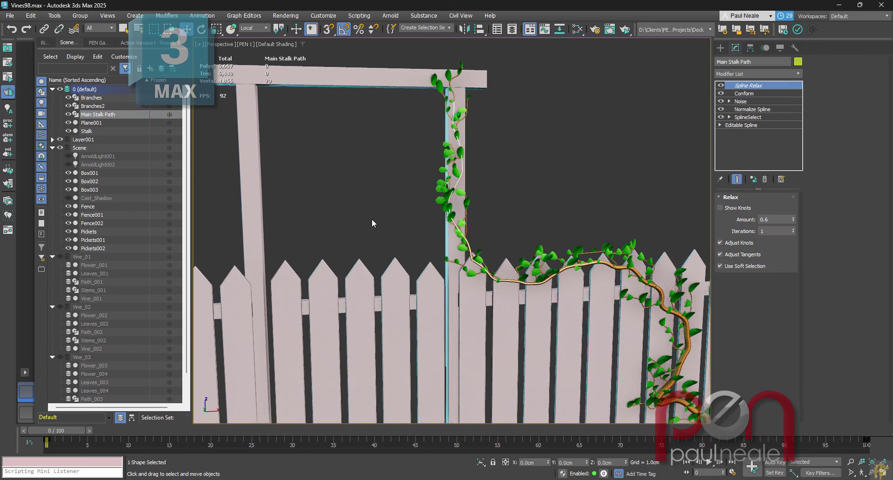
click(729, 125)
key(1)
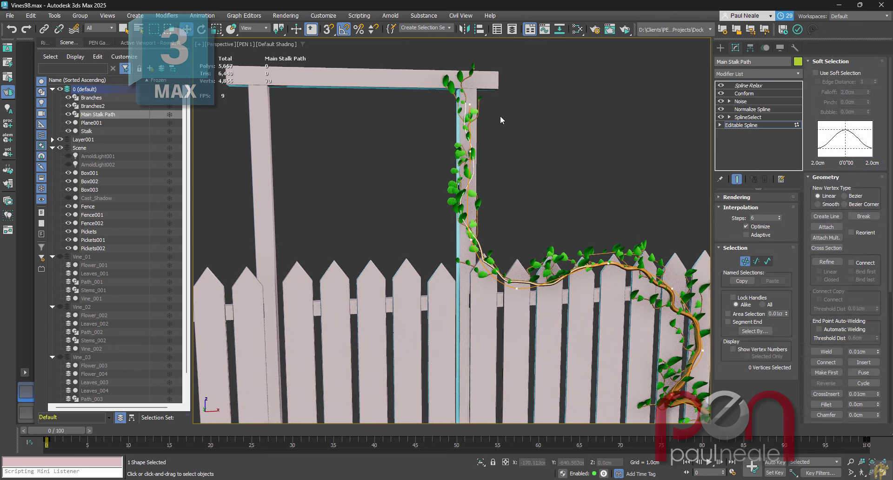
drag(480, 99, 461, 113)
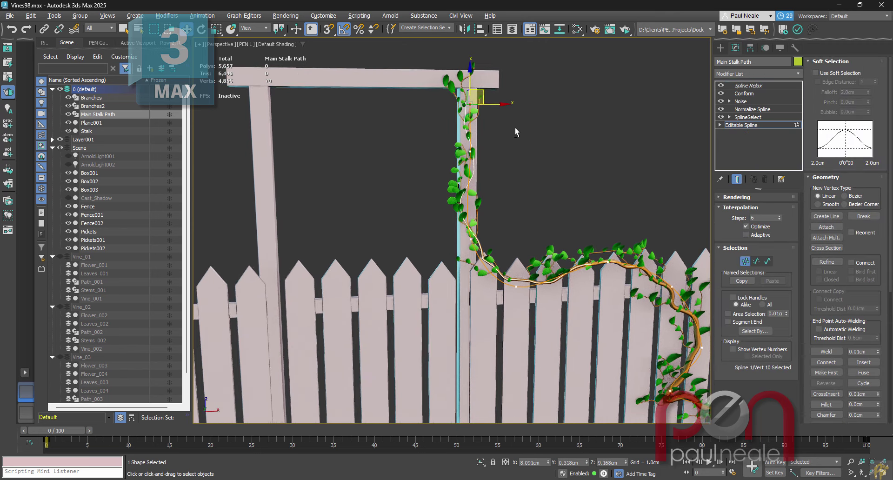
middle_drag(514, 128, 551, 158)
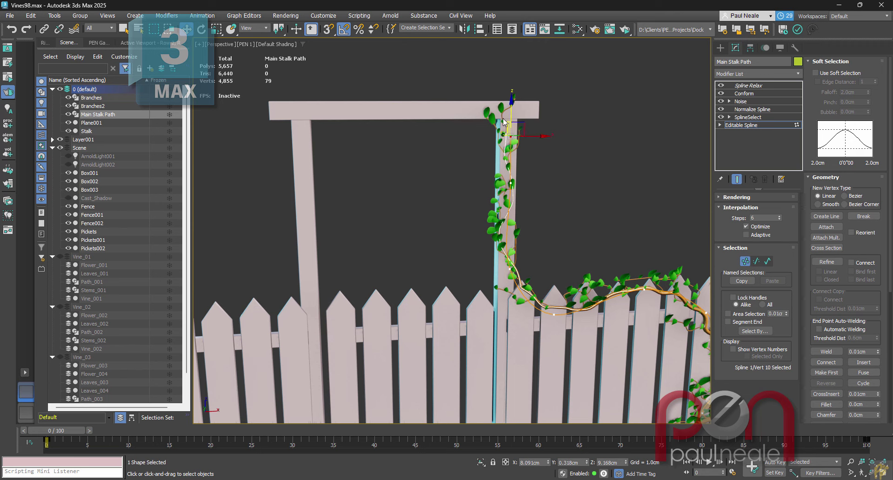
mouse_move(525, 125)
shift+mouse_down()
mouse_move(433, 98)
mouse_move(384, 100)
shift+mouse_up()
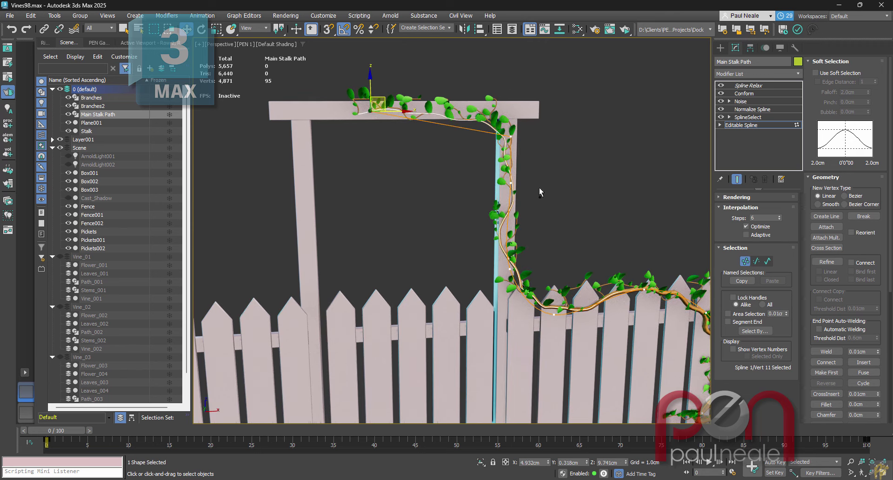
- Change the vertex type of the path's corner and end vertices to round the bend, and leave vertex editing
alt+middle_drag(540, 192, 533, 187)
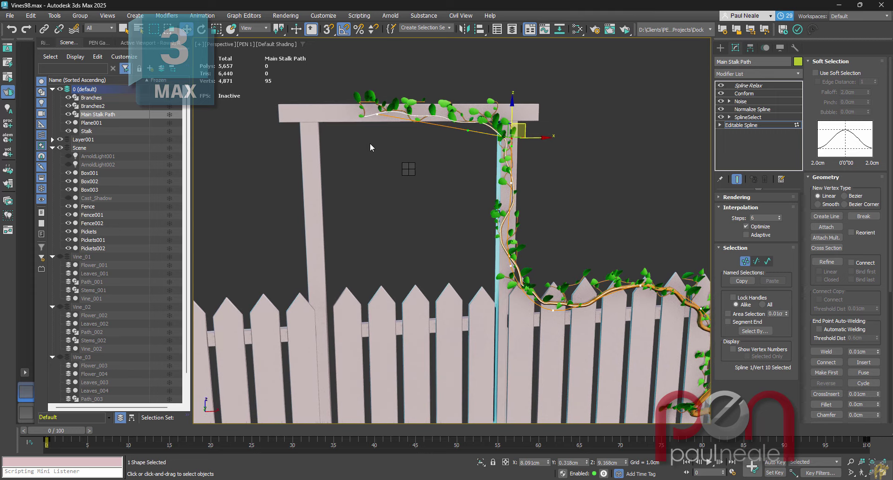
click(384, 123)
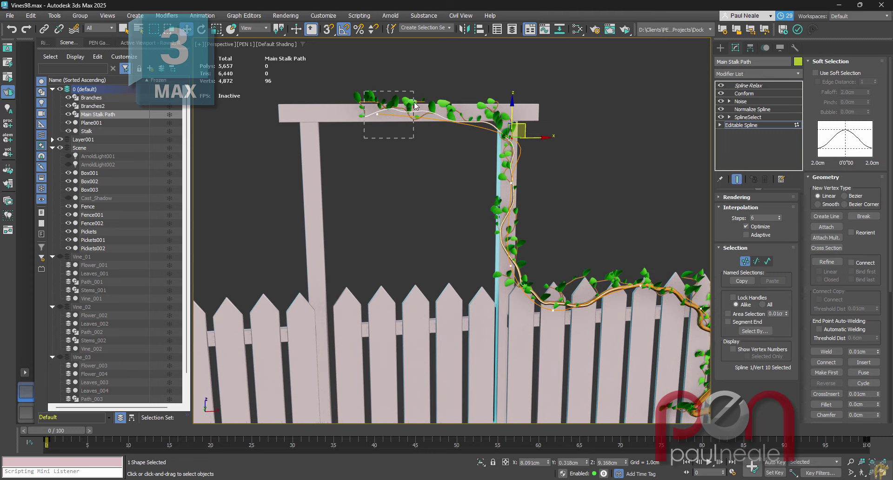
drag(414, 106, 414, 105)
right_click(381, 159)
click(367, 116)
alt+middle_drag(390, 169, 418, 182)
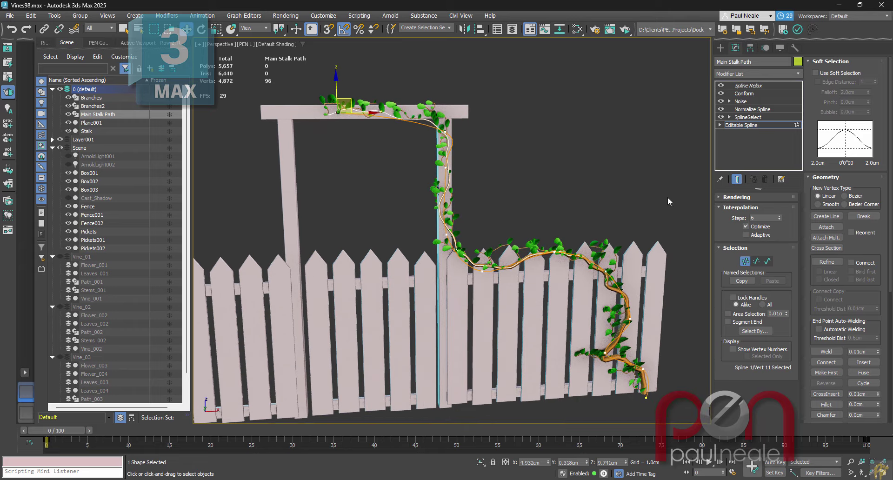
click(744, 261)
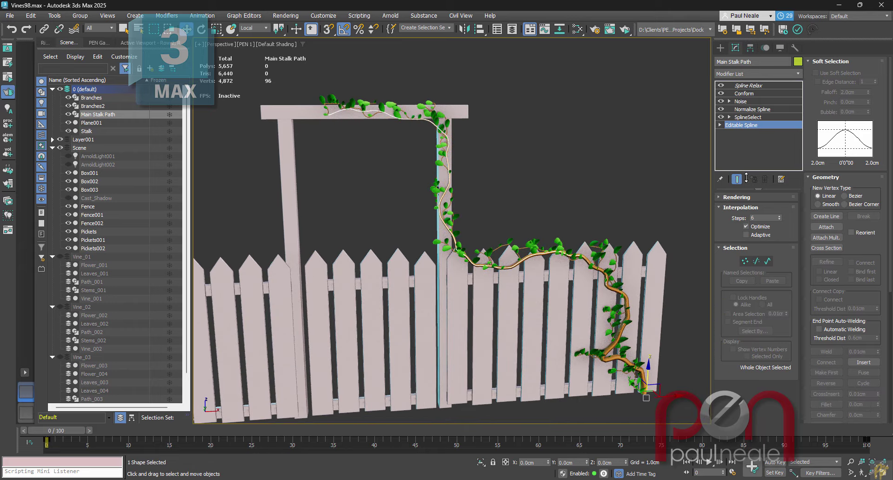
- Switch the Branches Array's scale to Progressive with linked axes and set it to about 361.8%
click(446, 119)
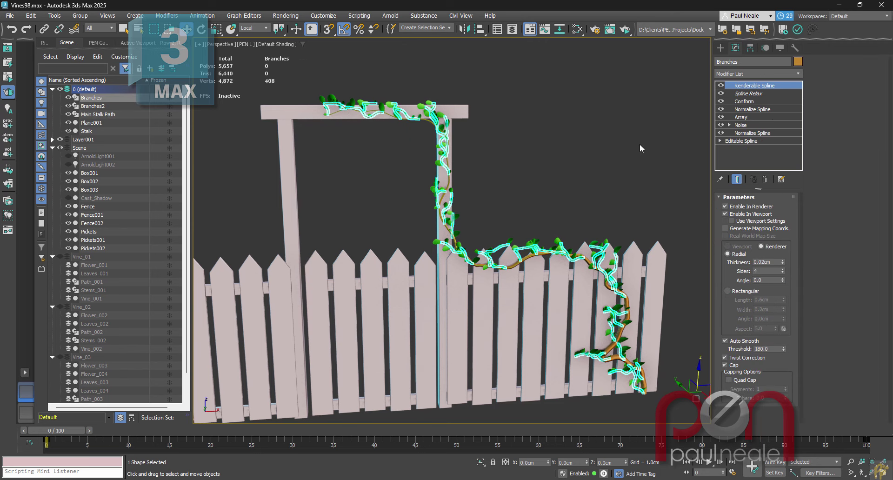
click(749, 117)
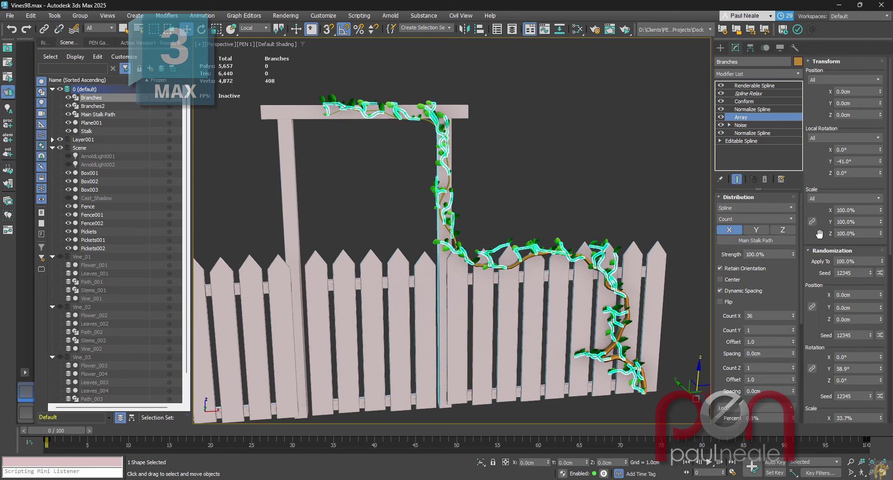
click(830, 199)
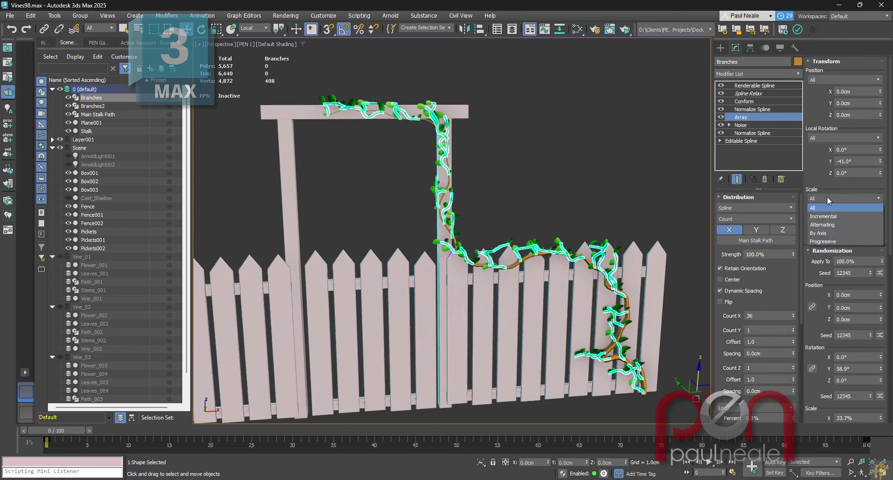
click(830, 241)
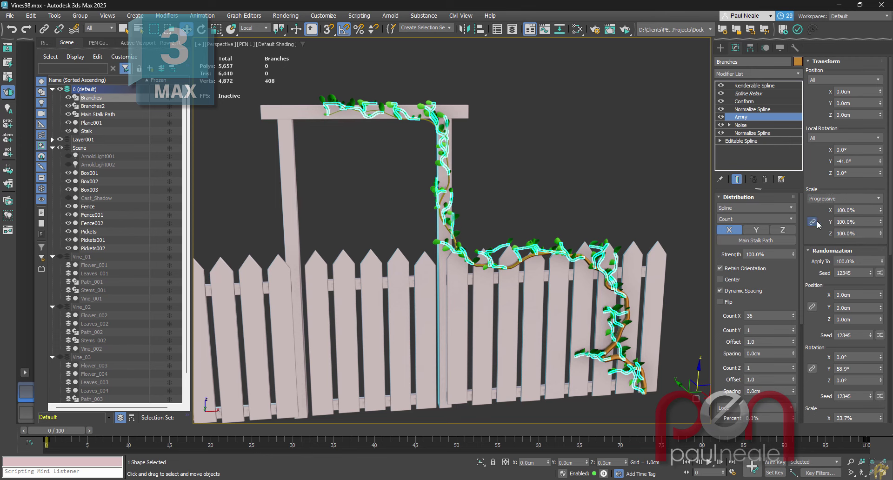
click(816, 223)
drag(882, 211, 884, 166)
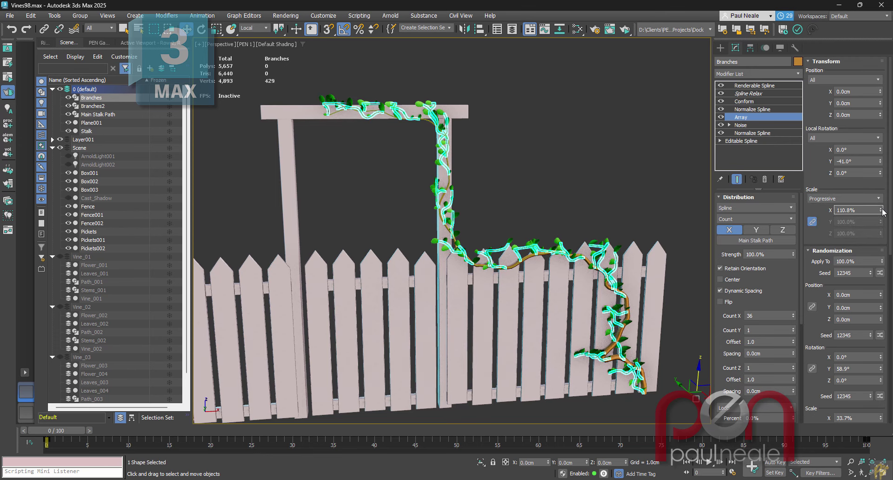
drag(882, 210, 865, 95)
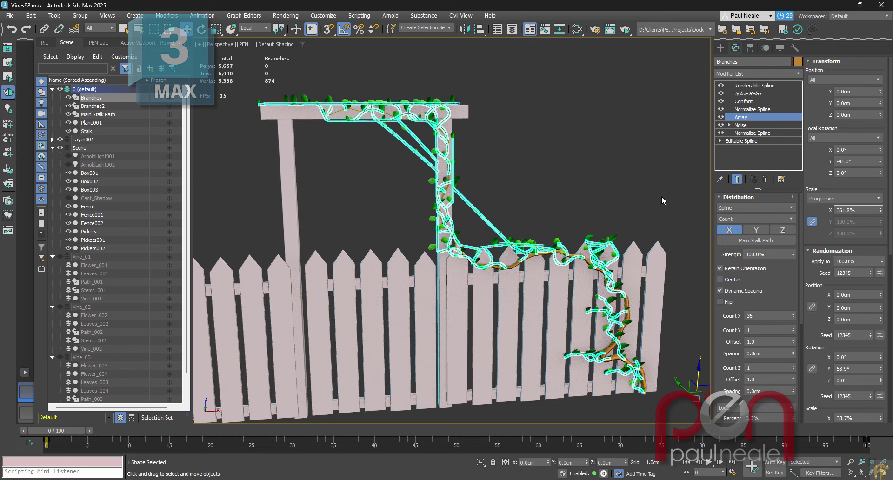
mouse_move(522, 199)
middle_down()
mouse_move(518, 217)
mouse_move(471, 225)
mouse_move(512, 210)
middle_up()
mouse_move(500, 252)
middle_down()
mouse_move(502, 236)
mouse_move(484, 269)
mouse_move(378, 286)
mouse_move(494, 265)
middle_up()
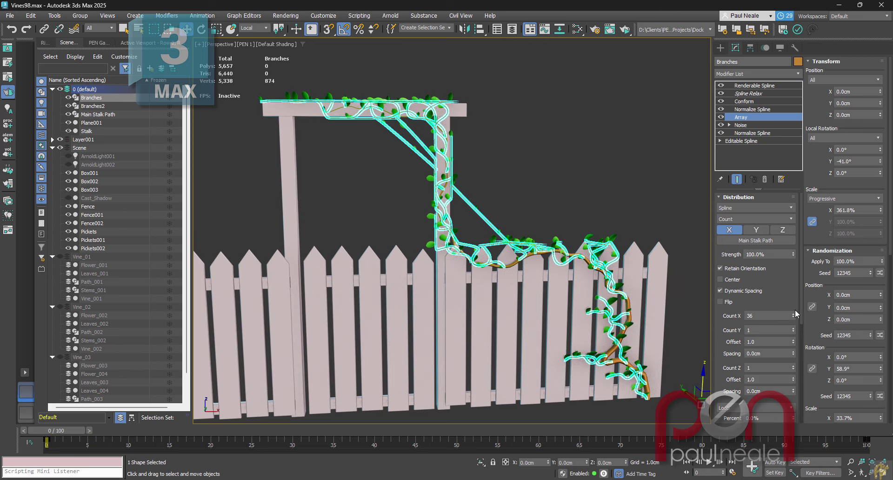
- Raise the Branches Array's Count X to 124 and check the denser vine over the fence and gate
drag(793, 316, 795, 280)
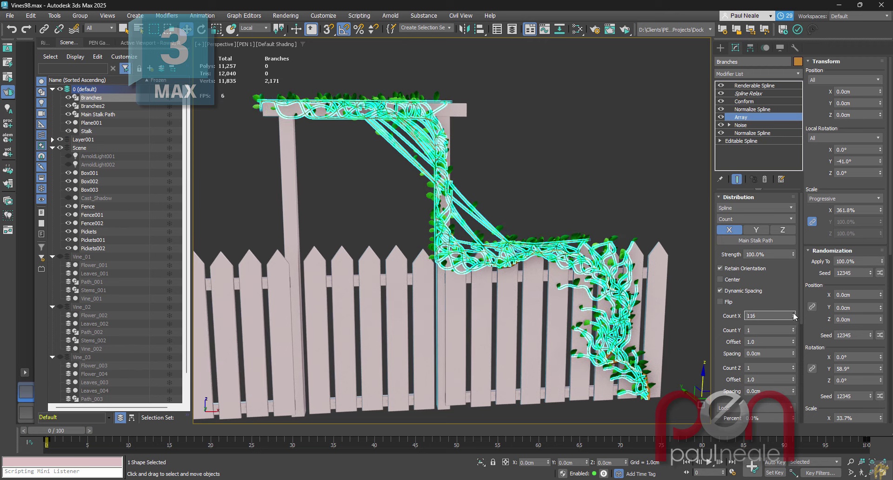
drag(794, 316, 793, 314)
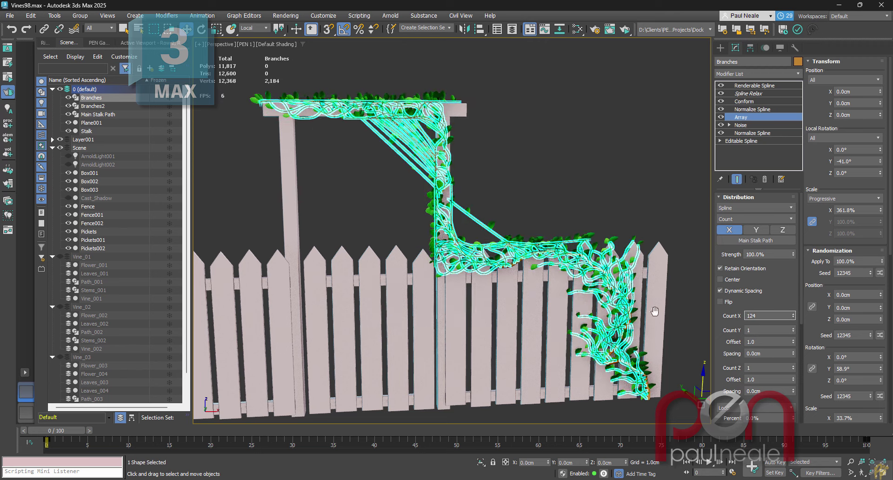
middle_drag(655, 310, 645, 310)
alt+middle_drag(519, 229, 606, 312)
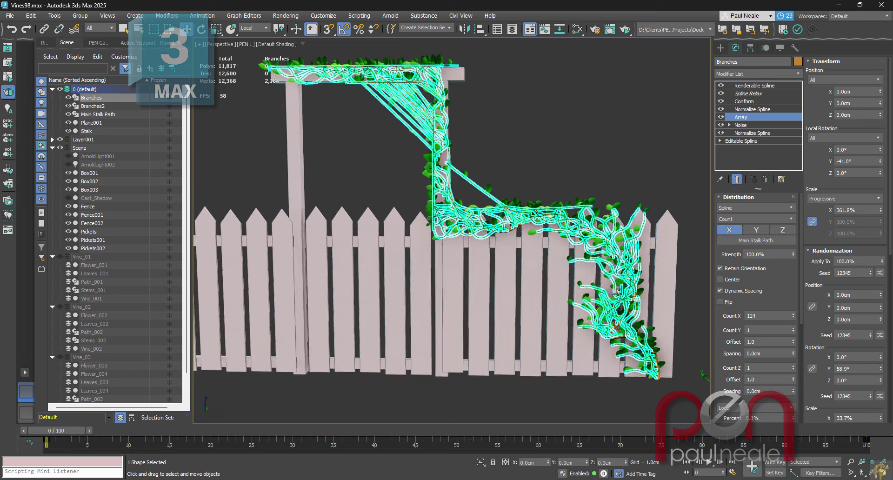
key(F3)
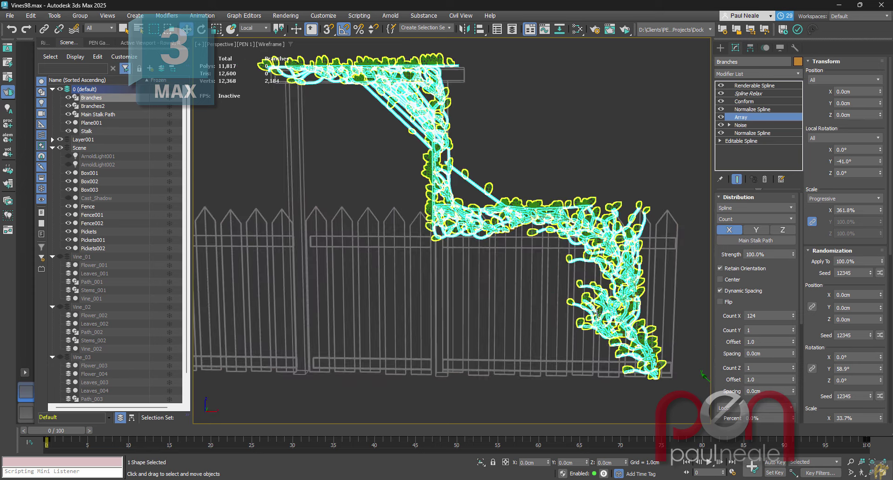
key(F3)
click(689, 164)
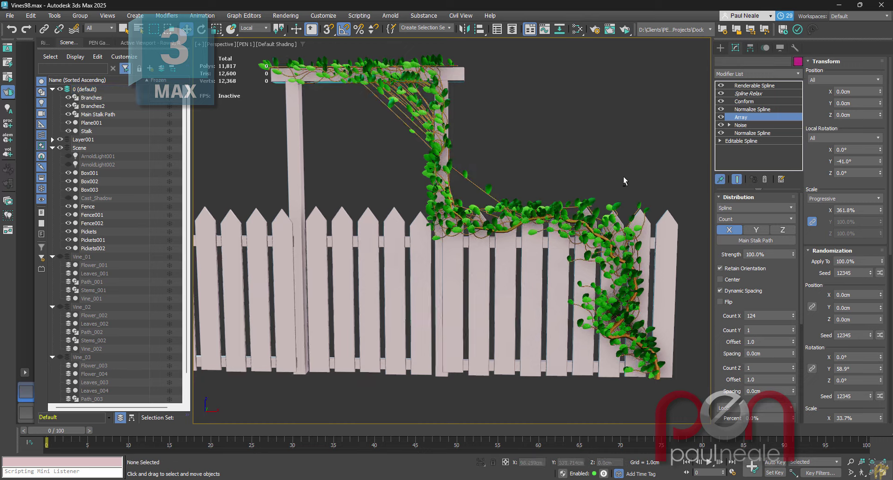
- Edit the base Editable Spline of Main Stalk Path and raise the vertex near the top of the vine-covered post by about 0.5 cm
alt+middle_drag(623, 176, 548, 187)
scroll(548, 187, up, 5)
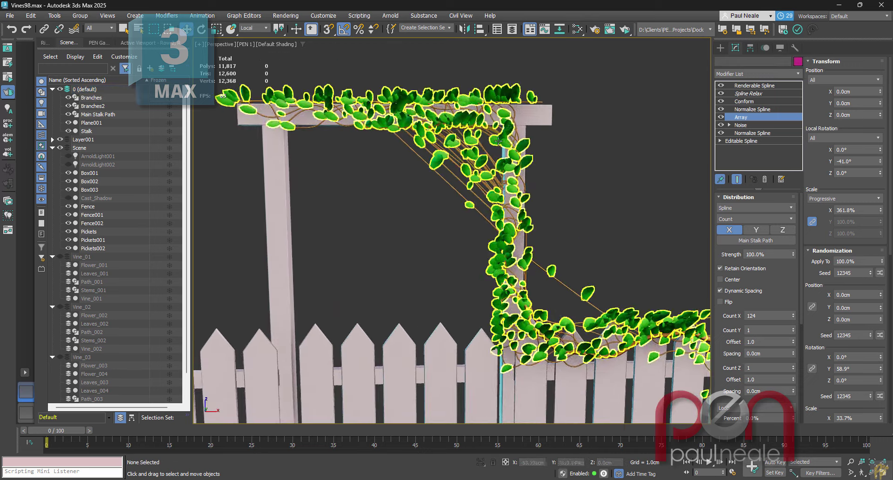
click(99, 114)
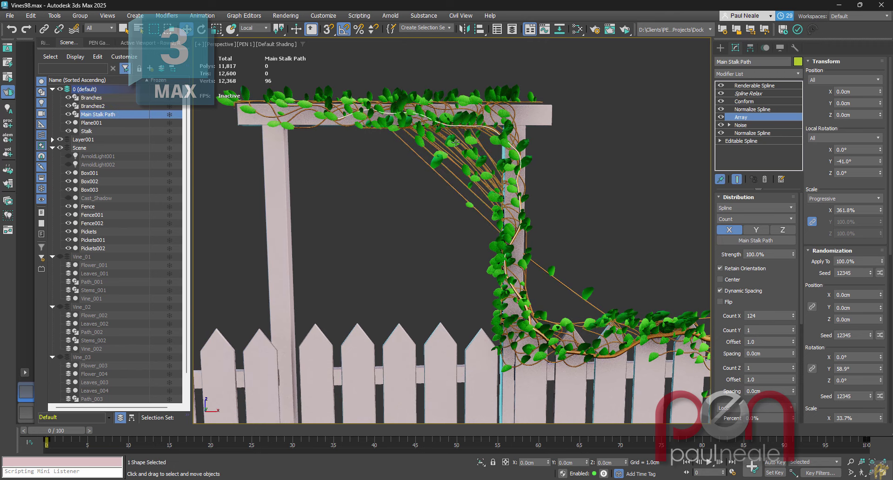
click(721, 180)
click(741, 125)
scroll(551, 184, up, 2)
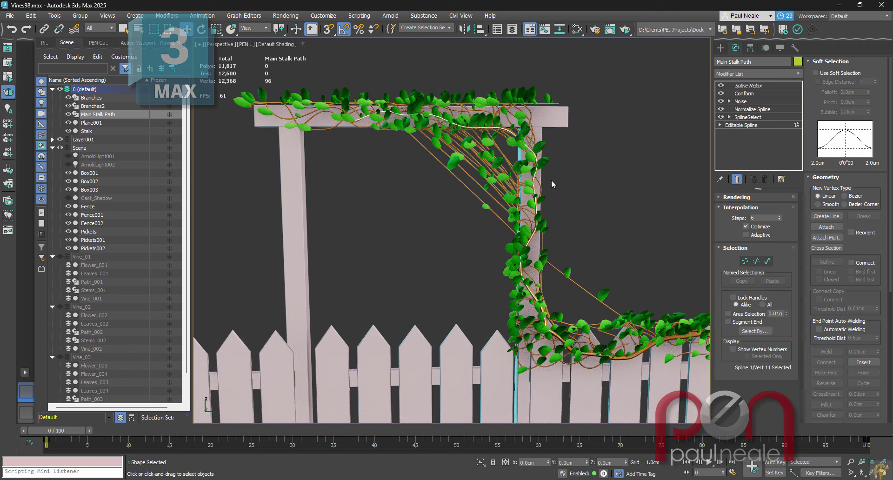
key(1)
click(533, 145)
mouse_move(544, 122)
mouse_down()
mouse_move(536, 98)
mouse_move(566, 91)
mouse_move(540, 122)
mouse_move(556, 119)
mouse_up()
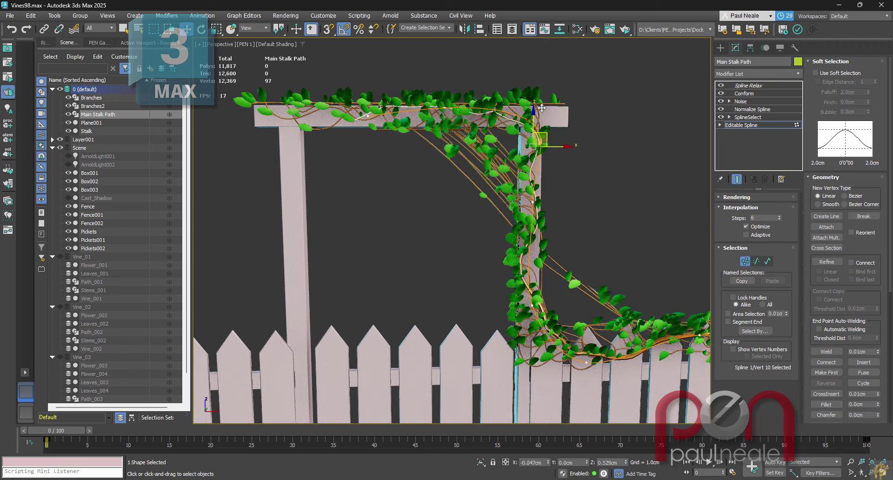
- Reposition the stalk path vertex midway up the post, pulling it outward away from the post's face
click(538, 201)
mouse_move(540, 192)
mouse_down()
mouse_move(544, 215)
mouse_move(543, 207)
mouse_up()
scroll(543, 207, up, 5)
scroll(564, 230, down, 3)
alt+middle_drag(564, 230, 526, 237)
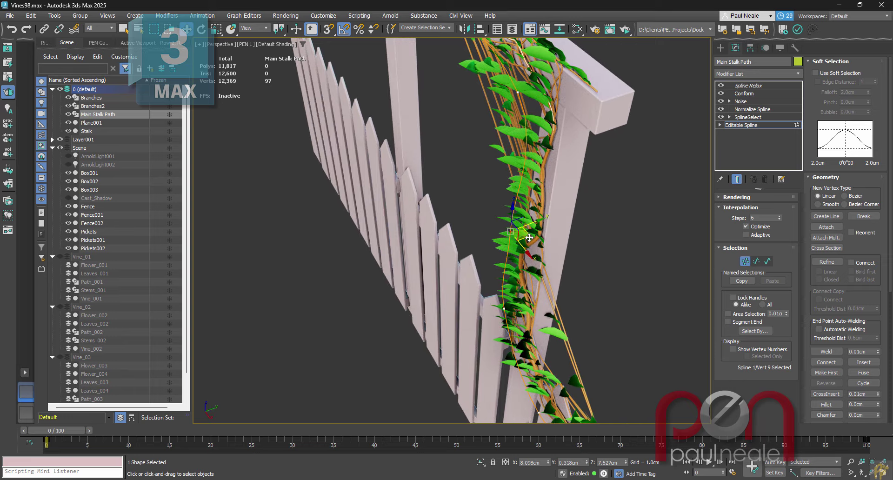
shift+drag(530, 237, 577, 265)
key(Delete)
alt+middle_drag(558, 126, 550, 158)
right_click(596, 221)
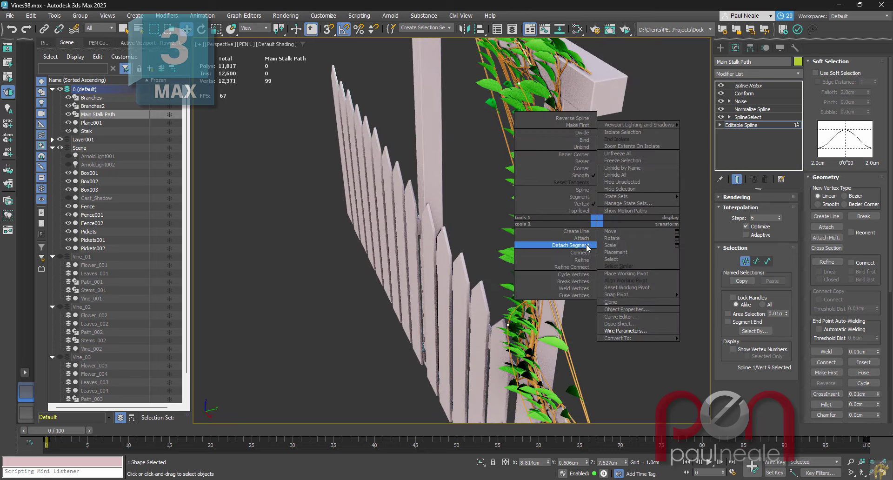
click(586, 259)
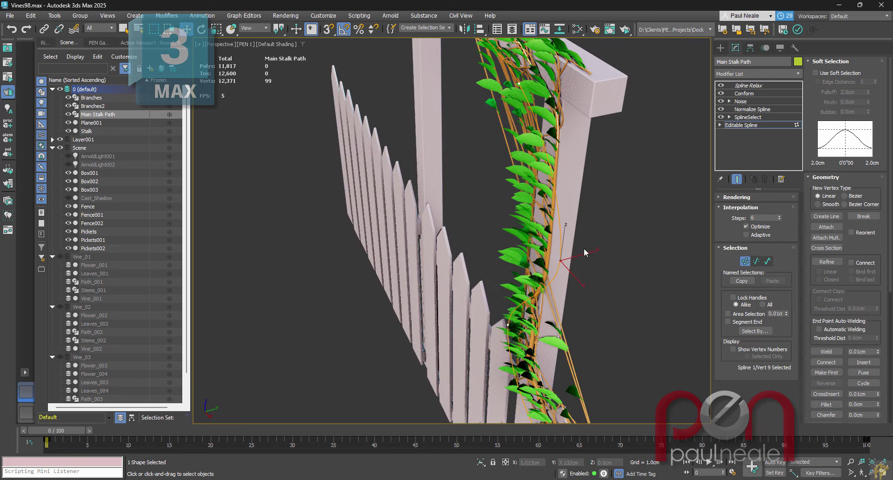
- Pull the upper post vertex outward to about Y 0.91 cm and the mid-post vertex to about Y 0.97 cm
click(551, 173)
right_click(588, 196)
drag(523, 195, 522, 195)
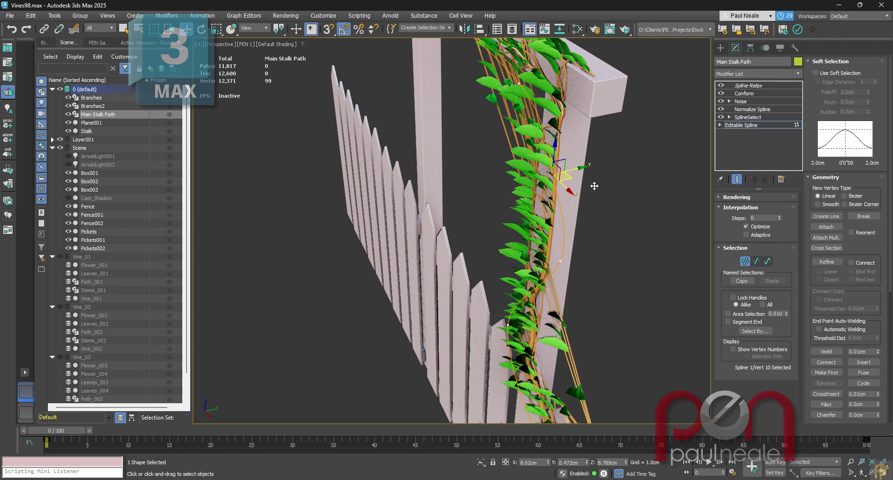
alt+middle_drag(612, 182, 558, 248)
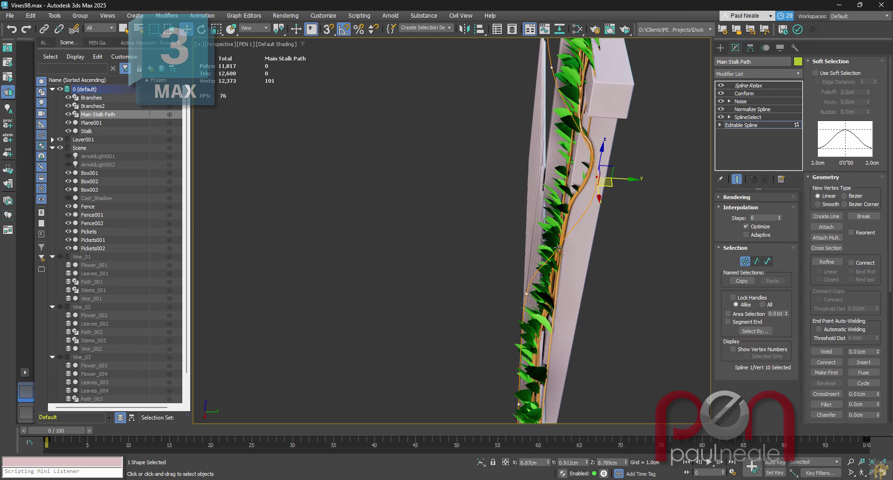
drag(557, 247, 565, 255)
- Move both outer post vertices of the stalk path together about 0.28 cm in negative X and leave vertex editing
middle_drag(670, 153, 574, 158)
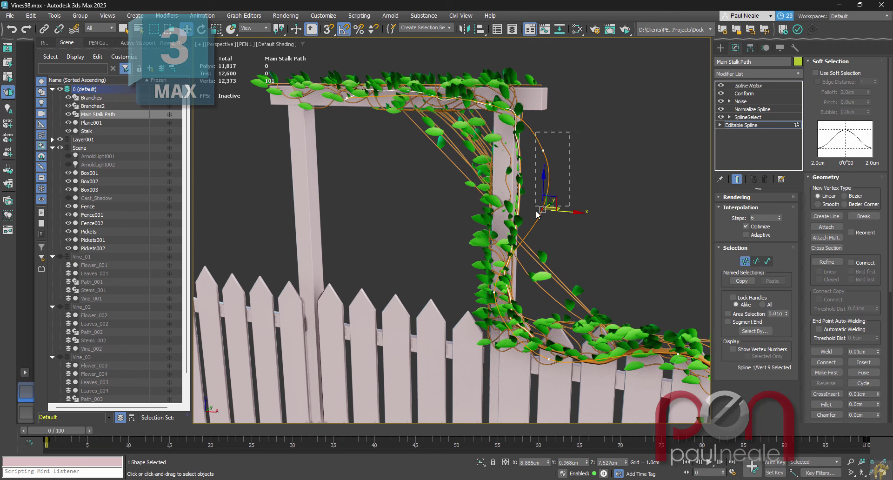
drag(536, 214, 535, 215)
alt+middle_drag(554, 211, 571, 211)
drag(572, 211, 556, 211)
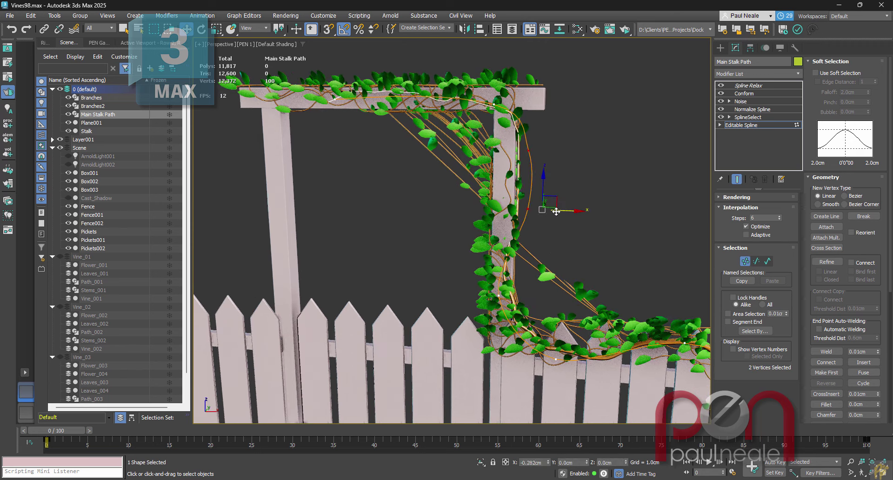
alt+middle_drag(556, 212, 540, 229)
click(744, 262)
- Set the Z rotation randomization of the leaves' Array modifier on Plane001 to 61.1° and deselect the leaves
alt+middle_drag(605, 242, 559, 202)
scroll(584, 239, up, 4)
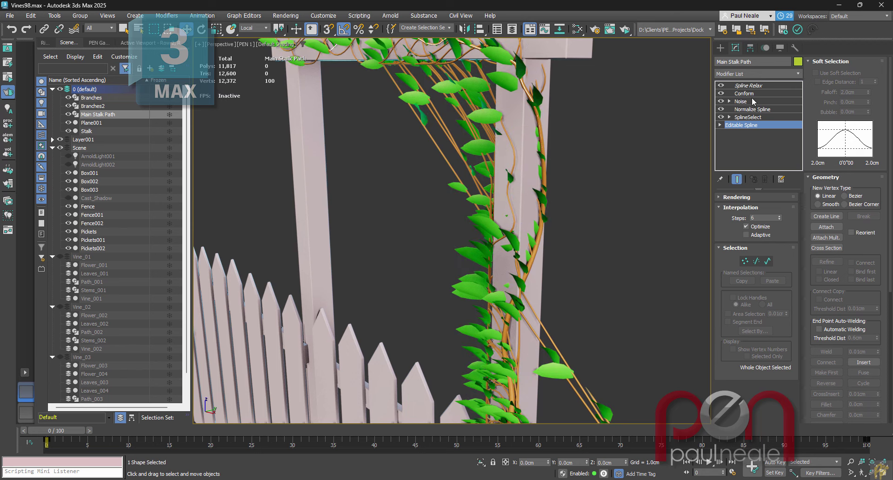
click(541, 196)
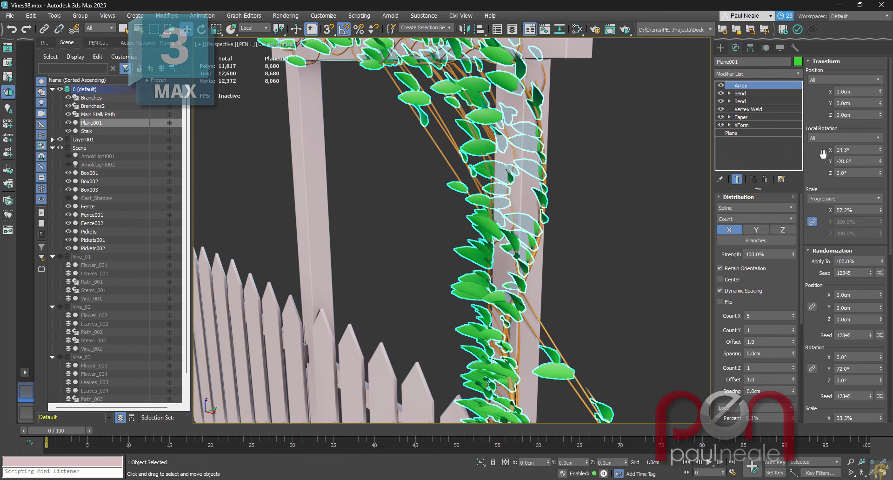
drag(813, 335, 814, 253)
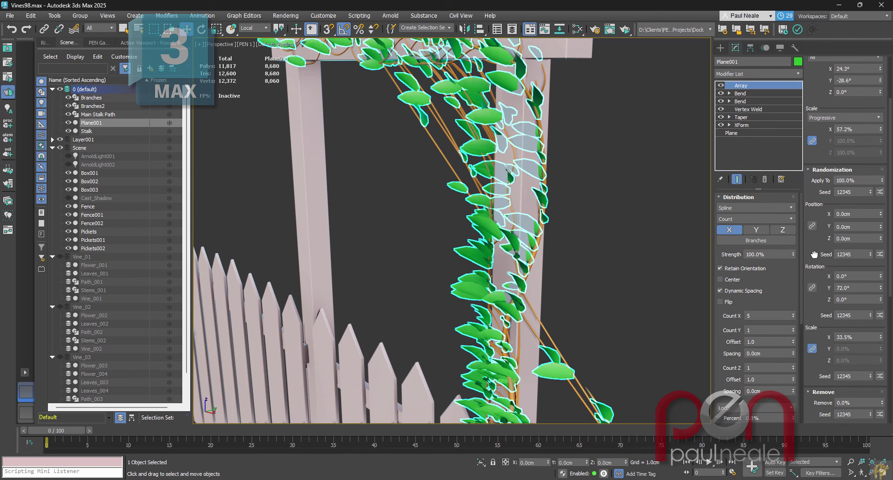
drag(819, 317, 820, 311)
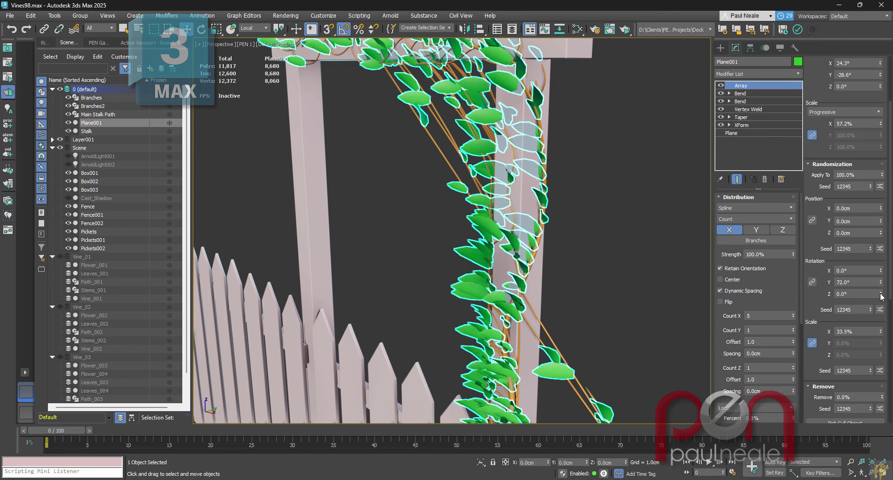
drag(881, 294, 881, 271)
scroll(625, 242, down, 4)
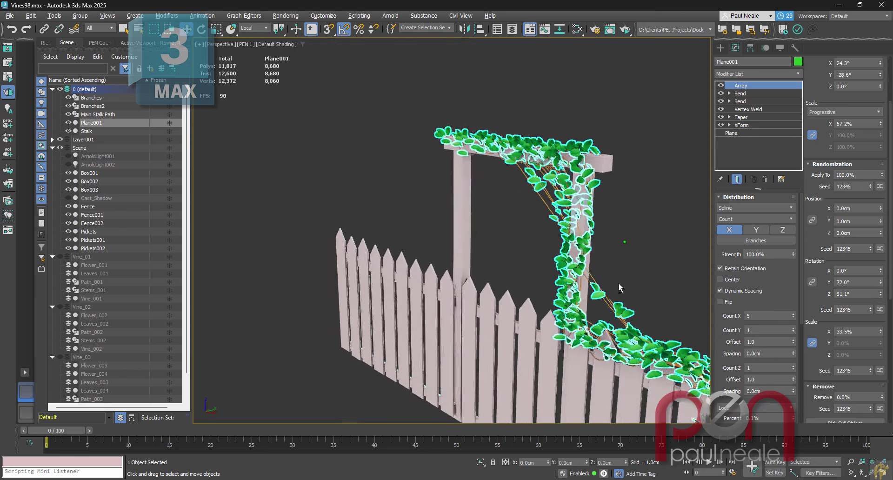
alt+middle_drag(618, 283, 536, 199)
click(650, 266)
- Select the upper vertex of the Branches object's base spline and compare the scene with the end result display off and on
scroll(564, 208, down, 3)
alt+middle_drag(535, 199, 565, 207)
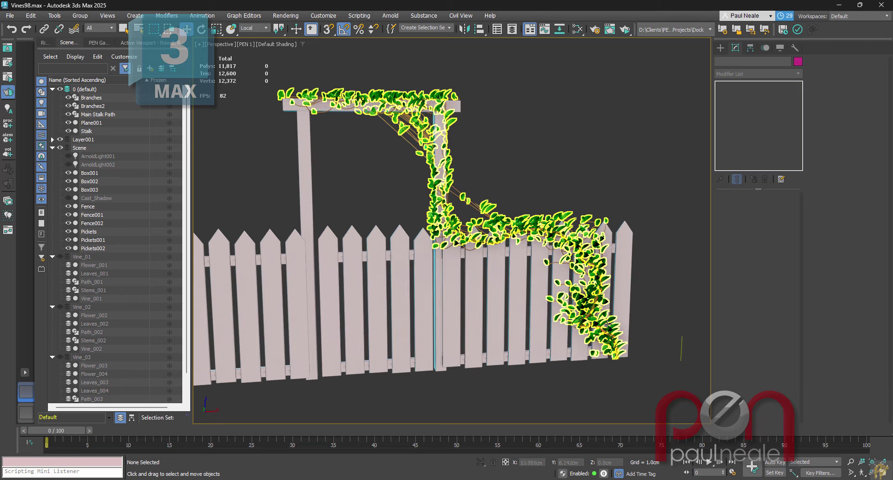
scroll(598, 325, up, 3)
middle_drag(598, 326, 526, 295)
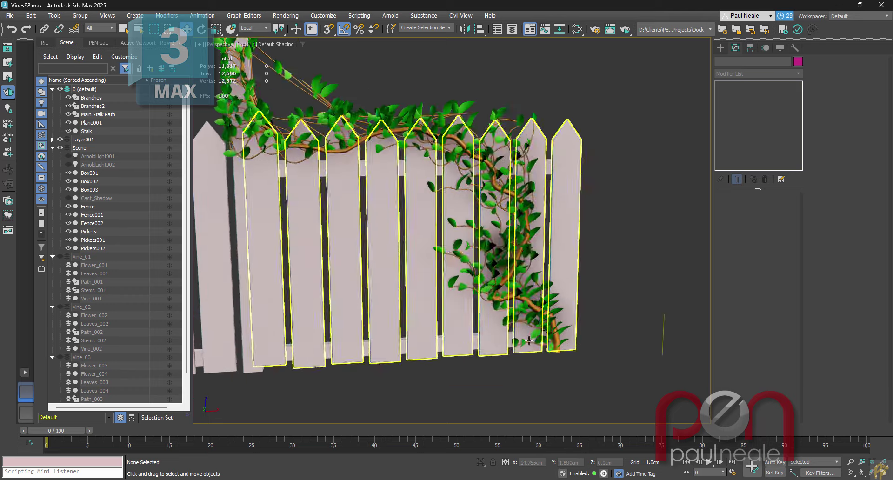
click(512, 346)
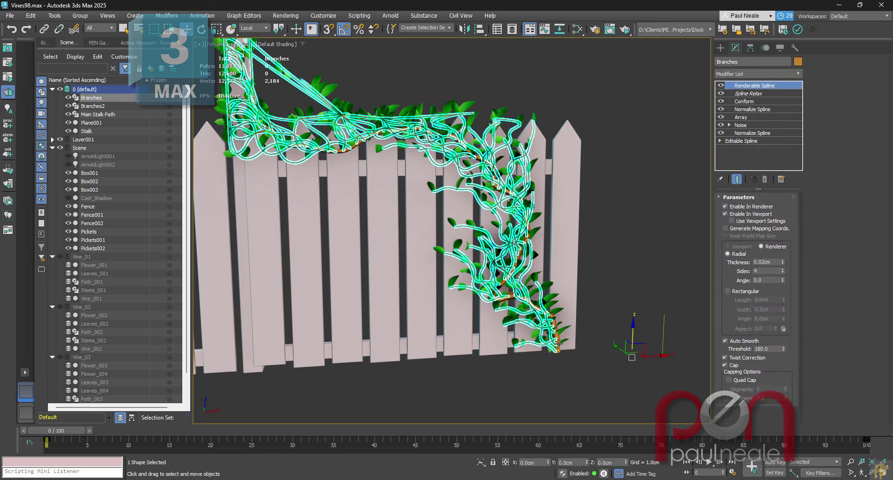
middle_drag(587, 279, 602, 280)
click(758, 141)
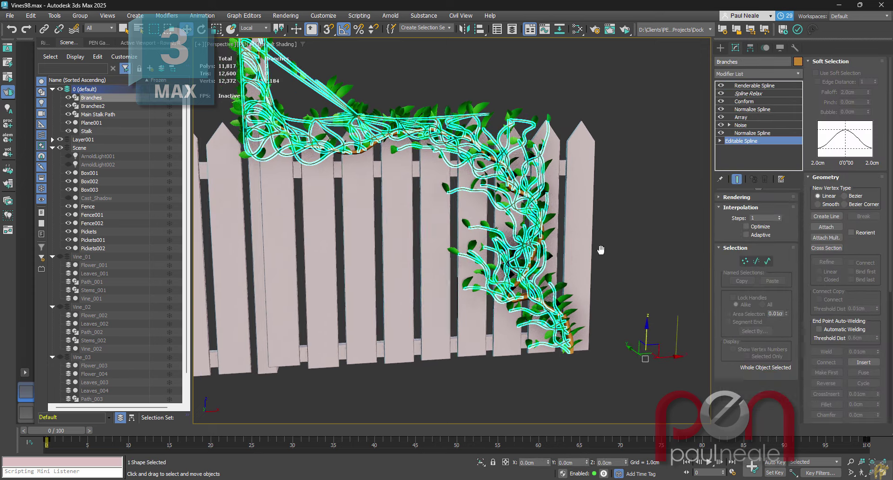
alt+middle_drag(660, 316, 644, 309)
click(628, 317)
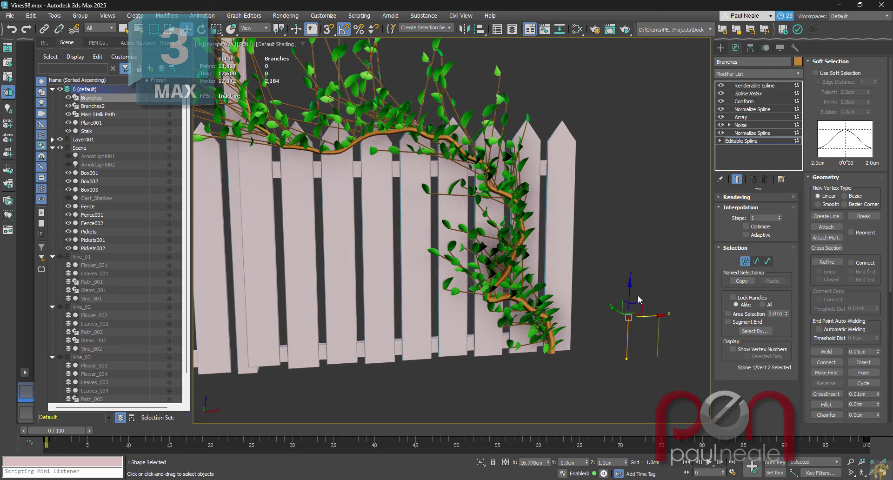
key(shift+e)
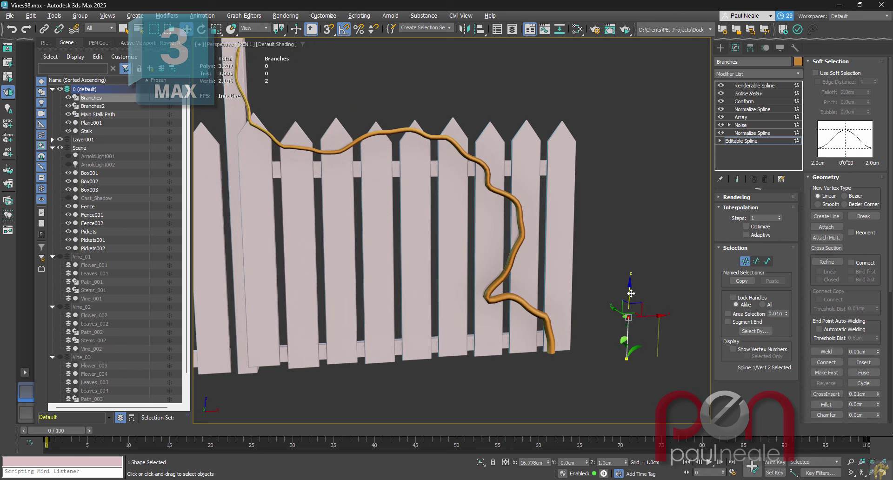
key(shift+e)
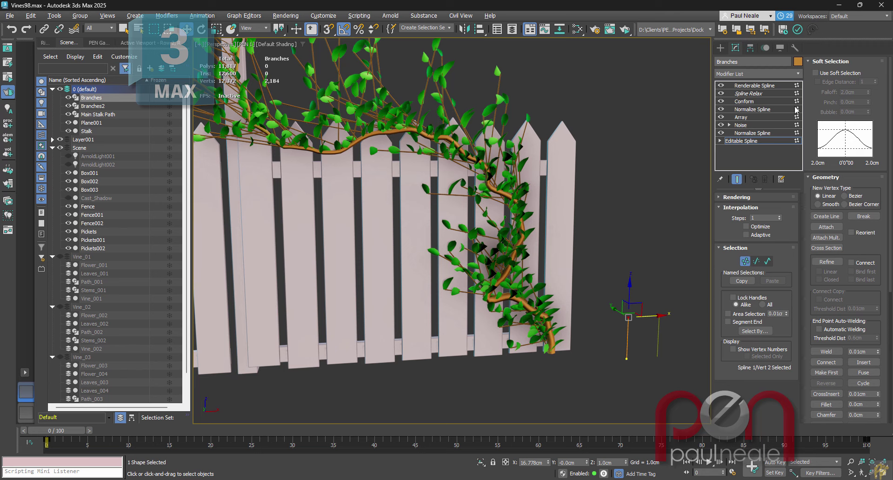
- Enable Apply To Whole Object in the Branches Conform modifier and return to the base spline's object level
click(751, 102)
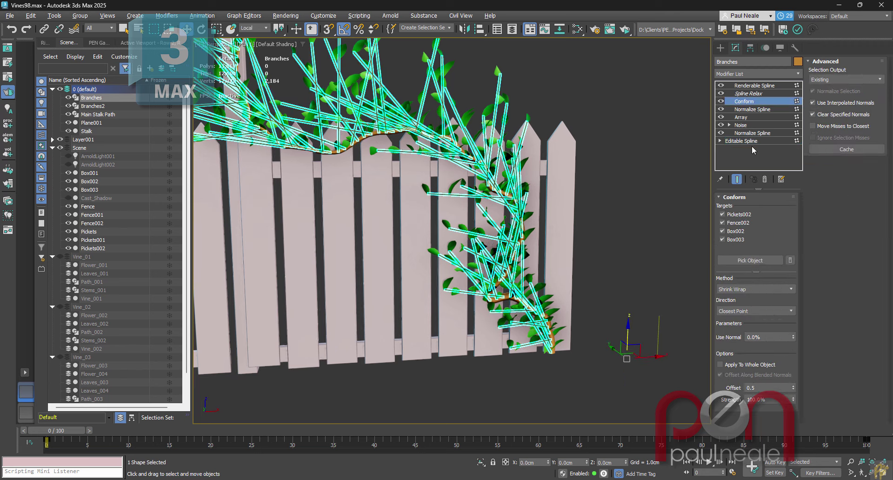
click(727, 365)
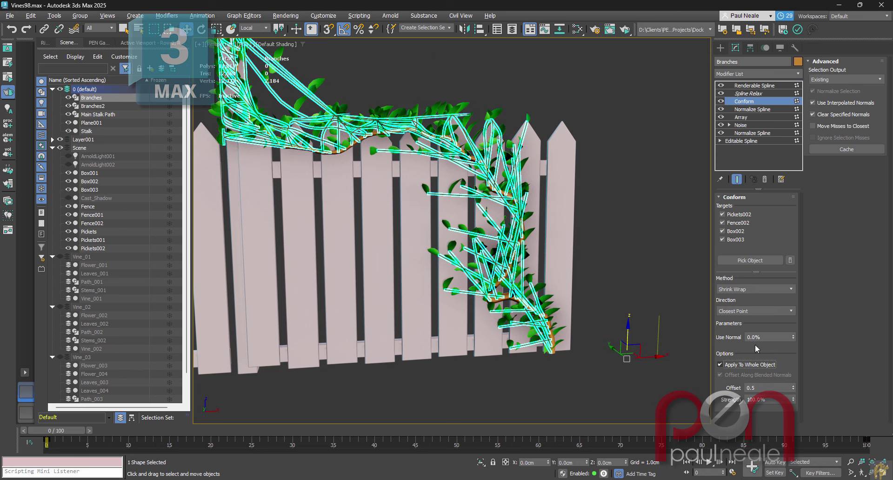
click(756, 141)
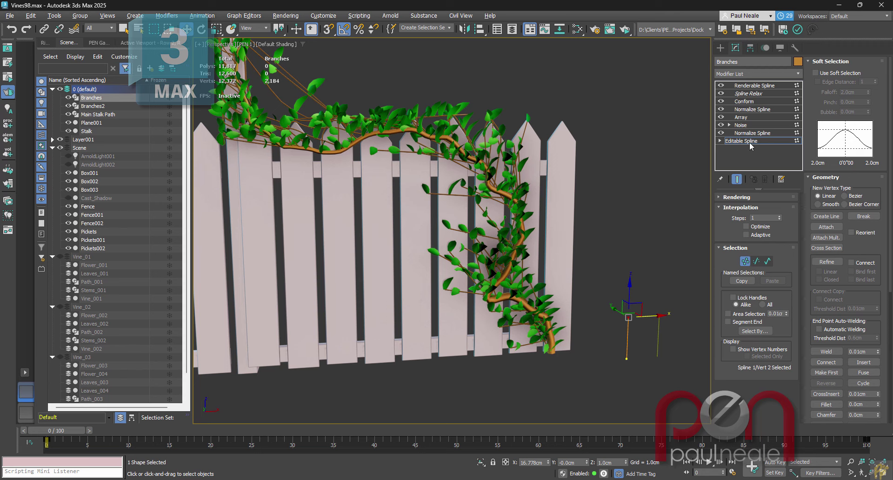
click(748, 141)
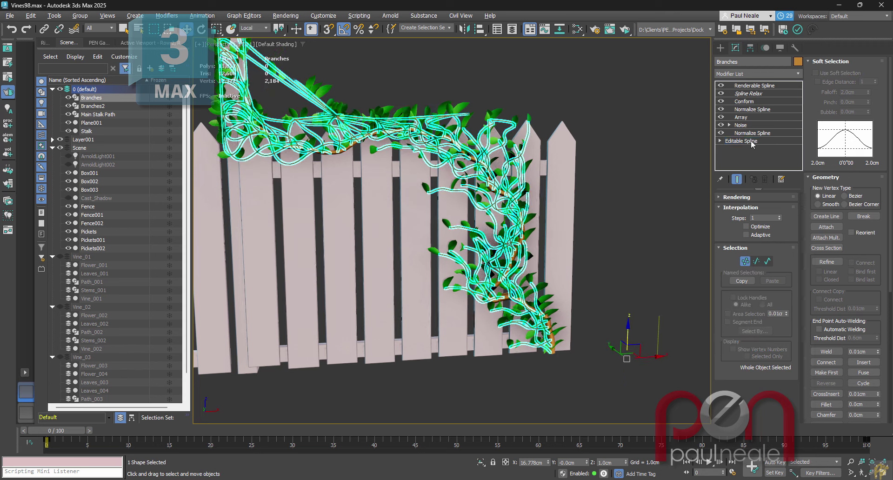
- Add a SplineSelect modifier directly above the Editable Spline in the Branches modifier stack
click(162, 16)
mouse_move(233, 34)
click(276, 86)
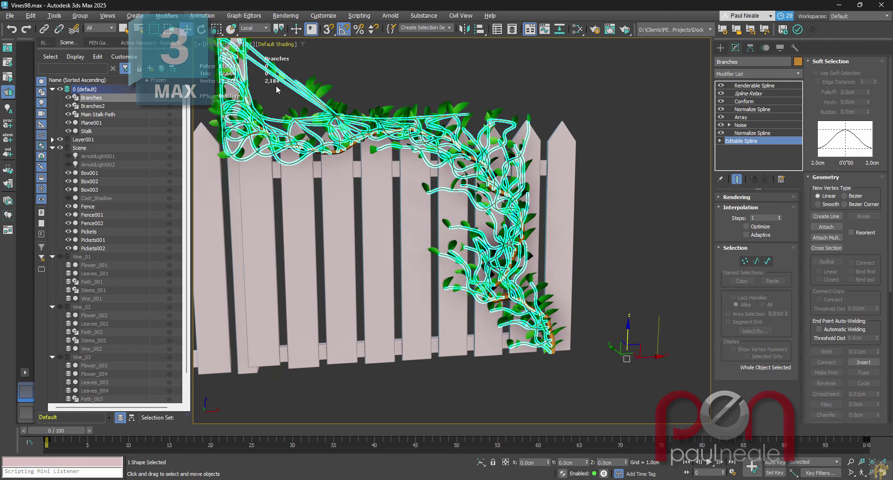
click(754, 141)
- Raise the upper vertex of the Branches base spline to about Z 1.70 cm and leave vertex editing
click(746, 149)
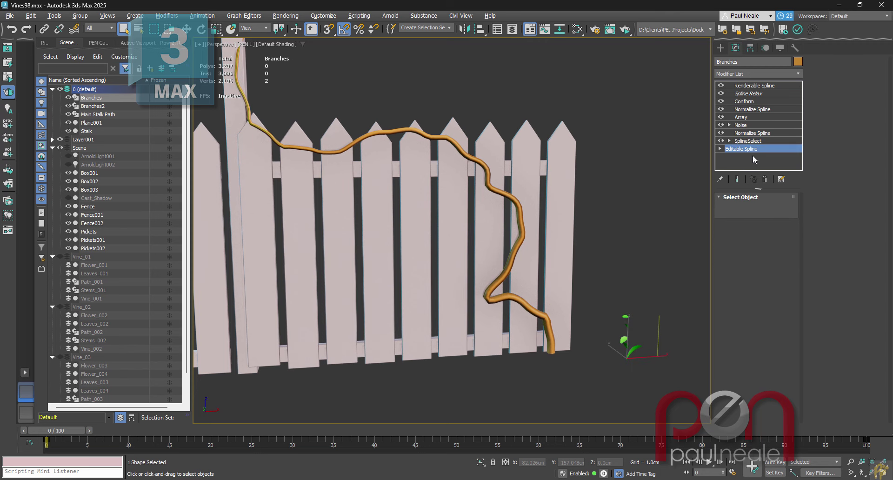
alt+middle_drag(684, 245, 662, 291)
key(1)
key(ctrl+e)
key(w)
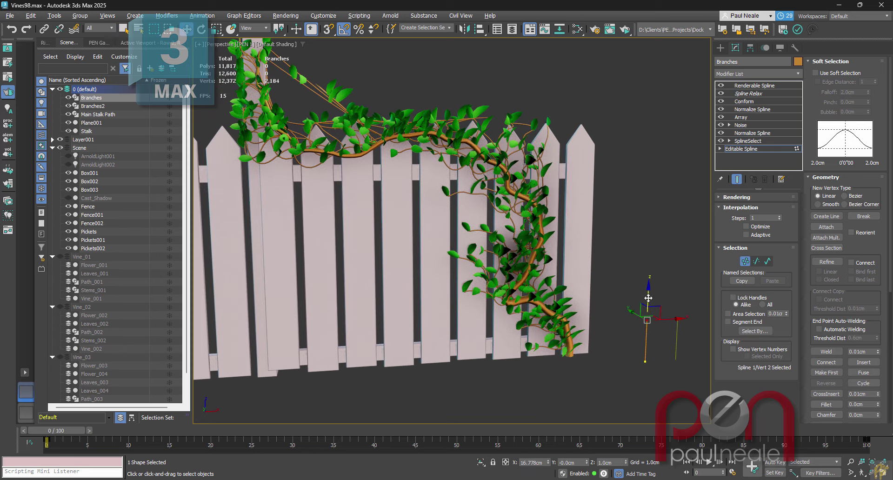
mouse_move(648, 297)
mouse_down()
mouse_move(652, 274)
mouse_move(655, 294)
mouse_up()
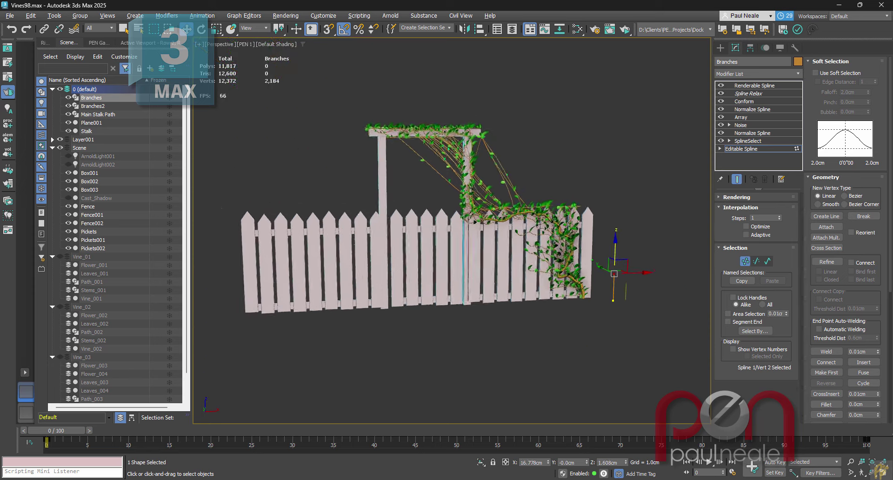
scroll(594, 313, up, 2)
drag(621, 251, 606, 259)
middle_drag(526, 202, 532, 228)
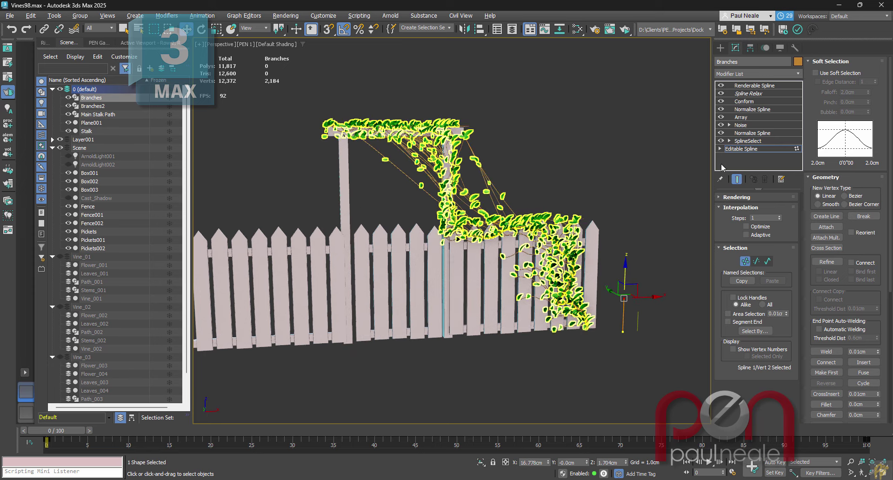
key(1)
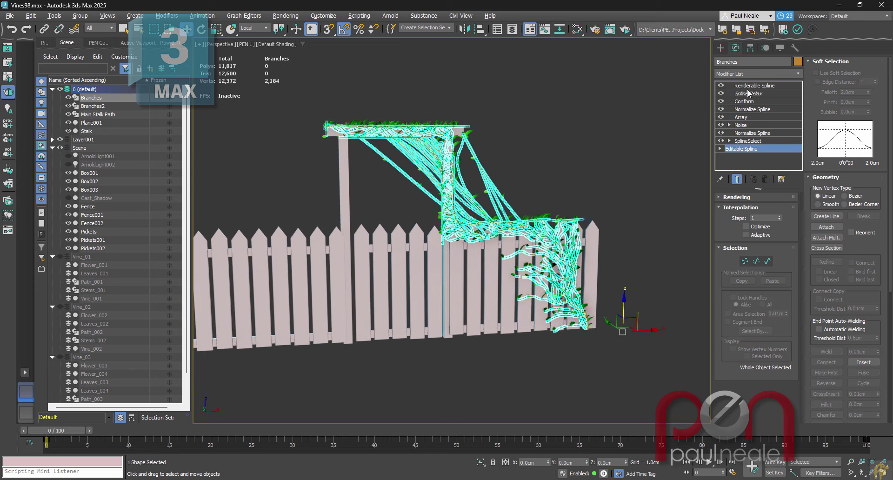
- Reduce the progressive scale in the Branches Array modifier and inspect the vine on the fence with nothing selected
click(751, 117)
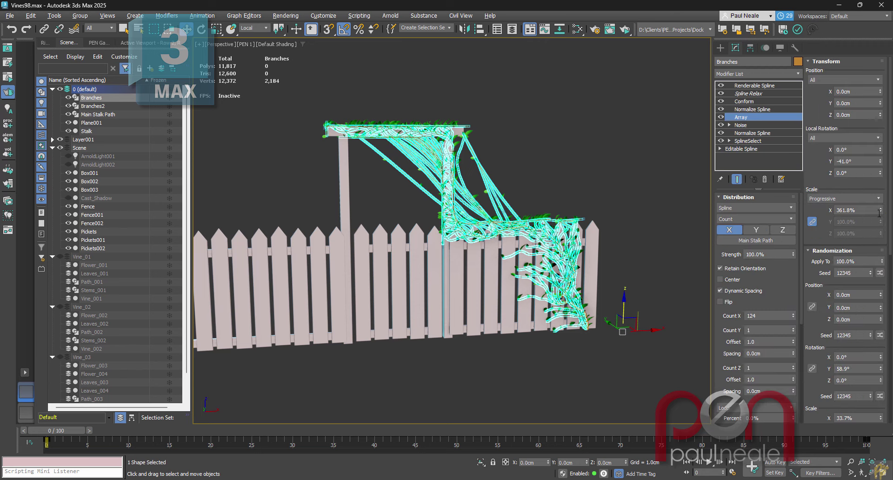
drag(881, 225, 876, 273)
click(651, 265)
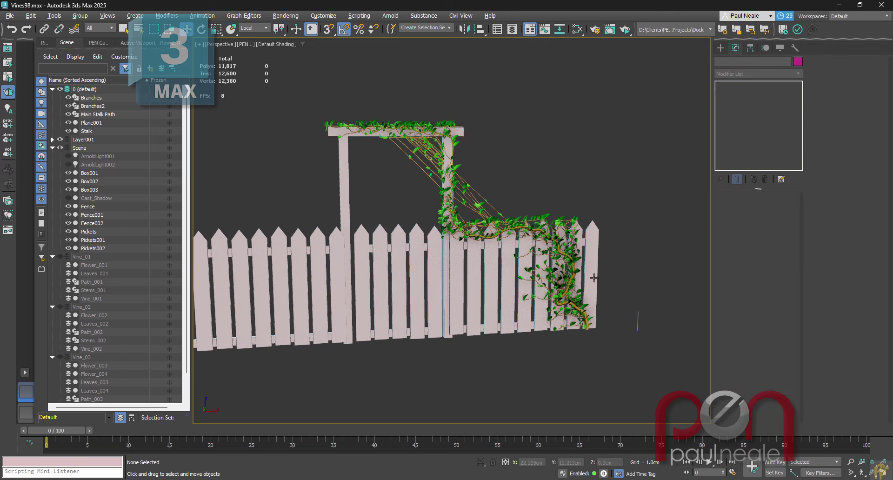
scroll(606, 269, up, 2)
alt+middle_drag(565, 294, 601, 286)
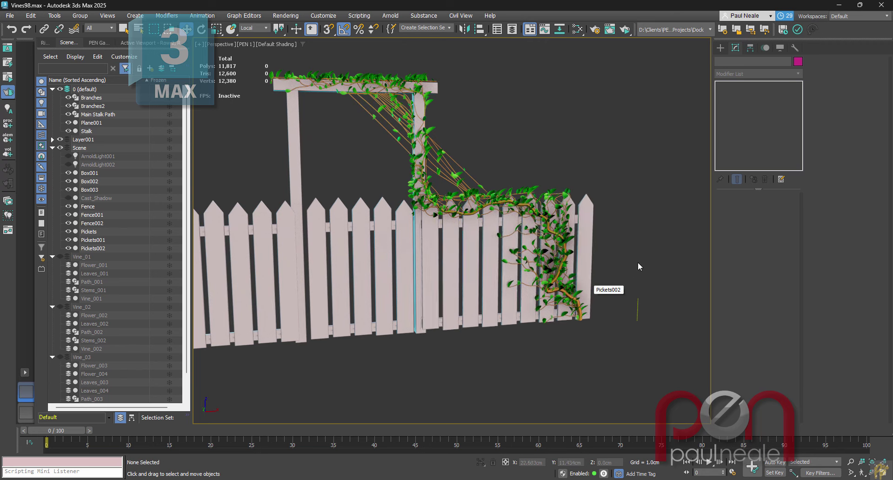
alt+middle_drag(637, 262, 644, 272)
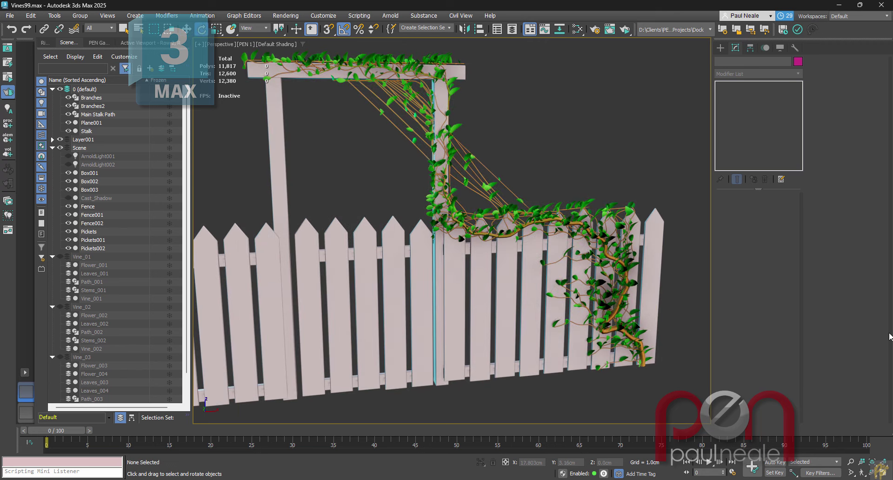
scroll(607, 325, up, 10)
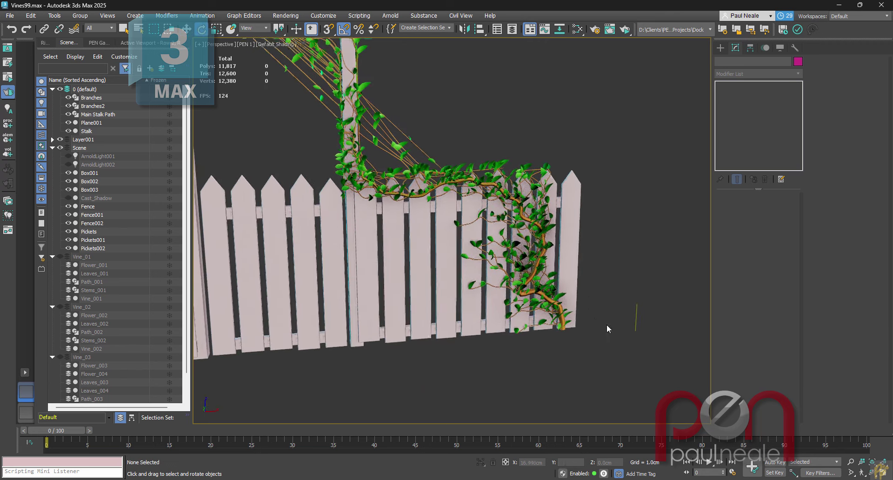
- Clone the leaves object as an independent copy named Plane002 and remove the Array modifier from the copy
click(578, 289)
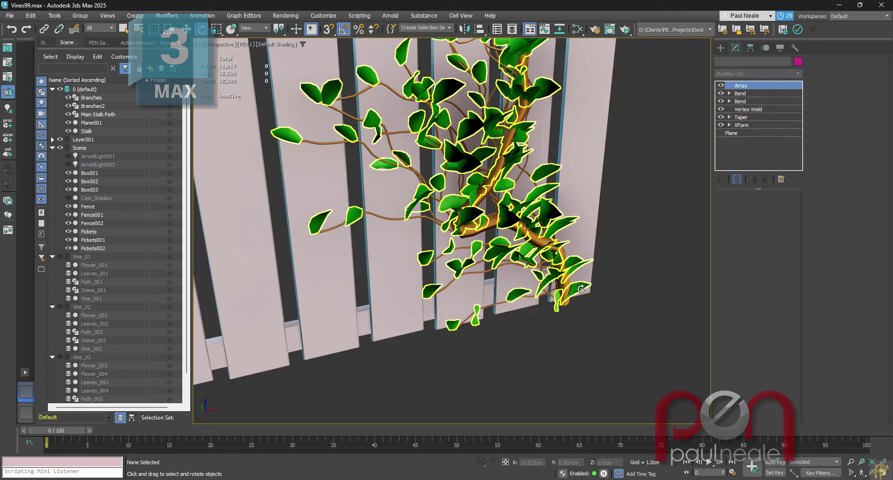
middle_drag(613, 319, 588, 324)
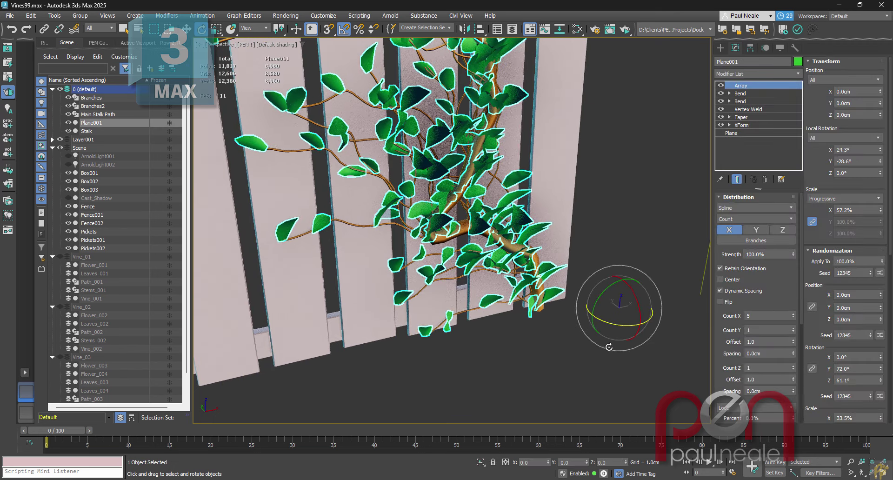
key(ctrl+v)
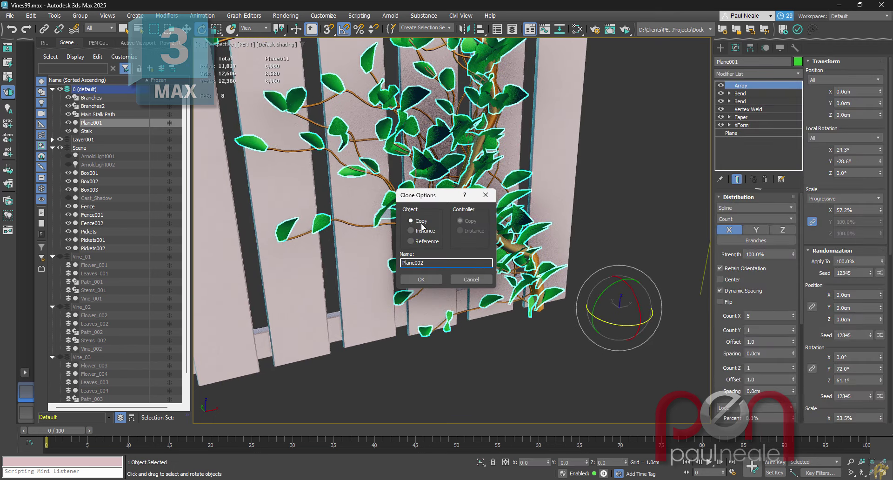
click(420, 279)
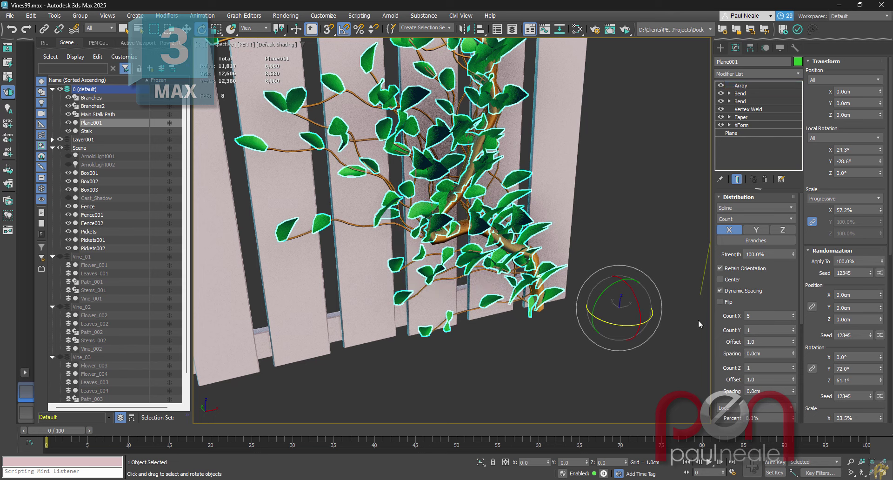
right_click(757, 88)
click(773, 103)
- Move the single copied leaf beside the base of the stalk and rename it Flower
right_click(653, 309)
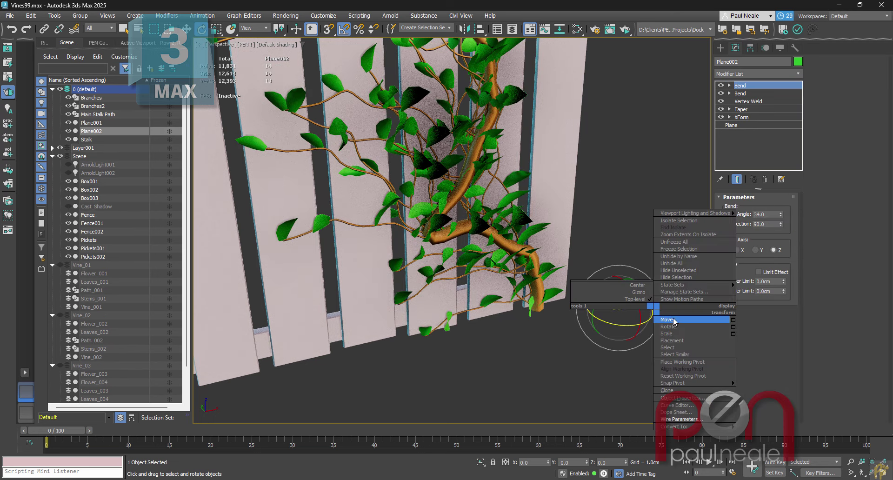
click(674, 320)
drag(640, 301, 585, 315)
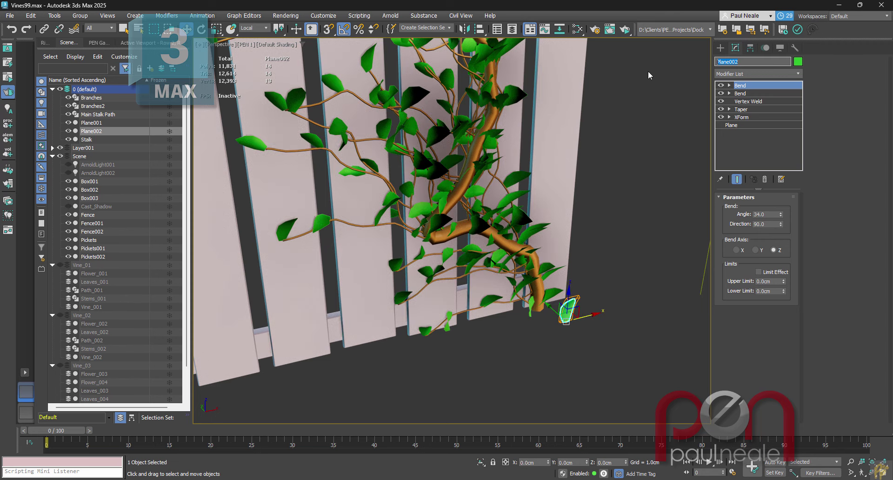
text(Flower)
key(Return)
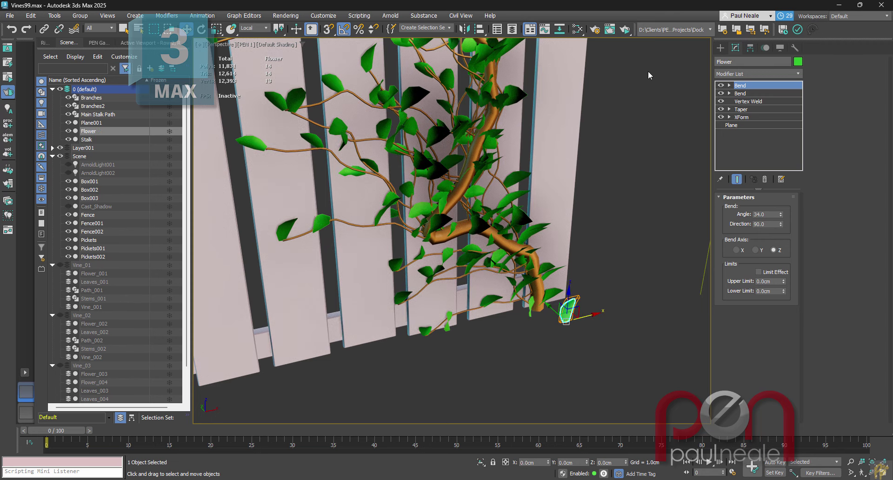
- Change the object color of Flower to magenta
scroll(567, 315, up, 4)
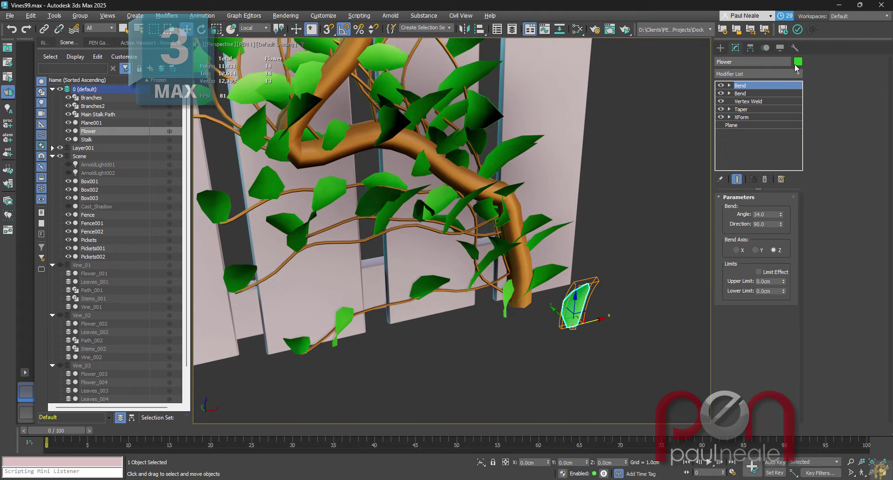
click(796, 63)
click(507, 238)
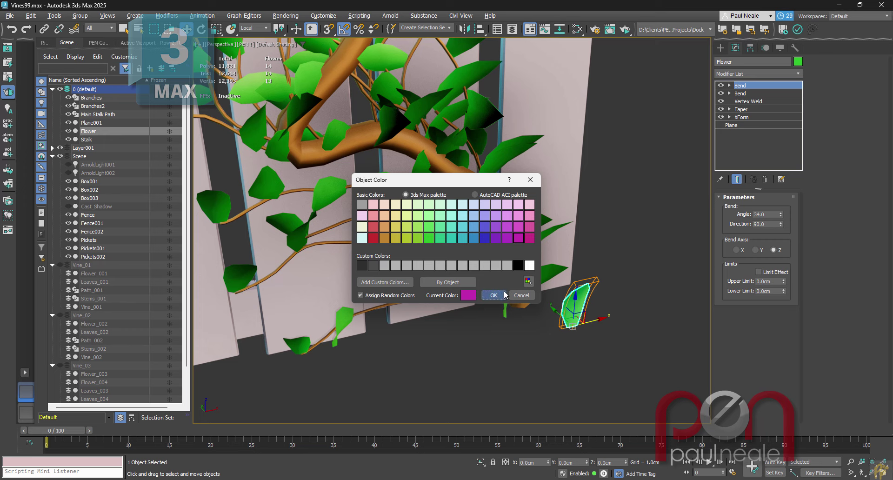
click(503, 295)
- Add an Array modifier to Flower and set its distribution to Phyllotaxis
middle_drag(621, 310, 581, 305)
scroll(535, 311, up, 3)
text(xar)
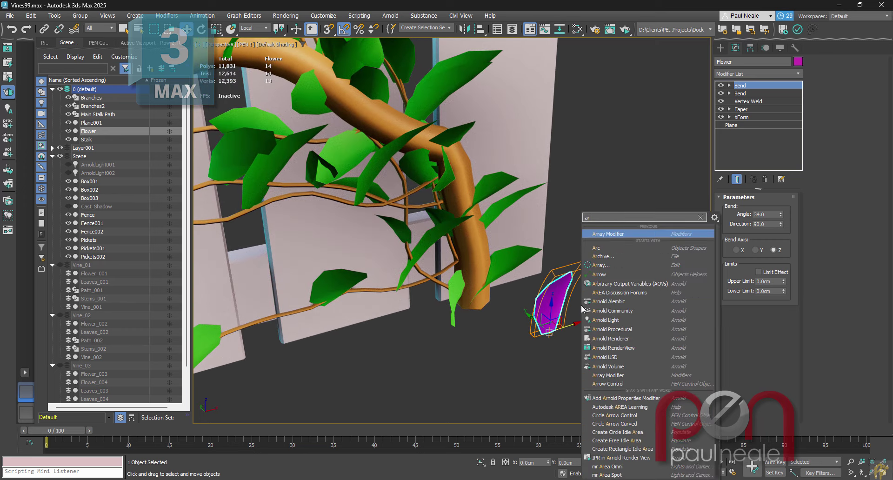
click(611, 235)
alt+middle_drag(580, 335, 597, 331)
click(739, 251)
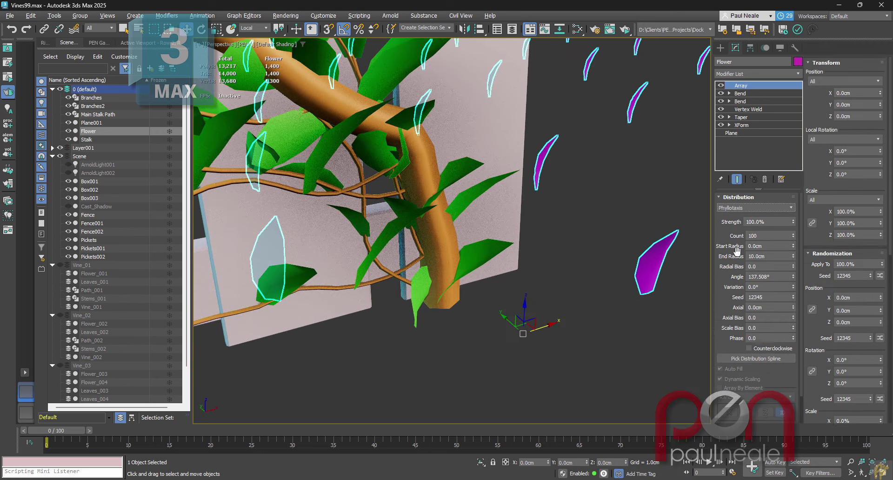
mouse_move(590, 314)
alt+middle_down()
mouse_move(555, 297)
mouse_move(596, 311)
mouse_move(580, 311)
alt+middle_up()
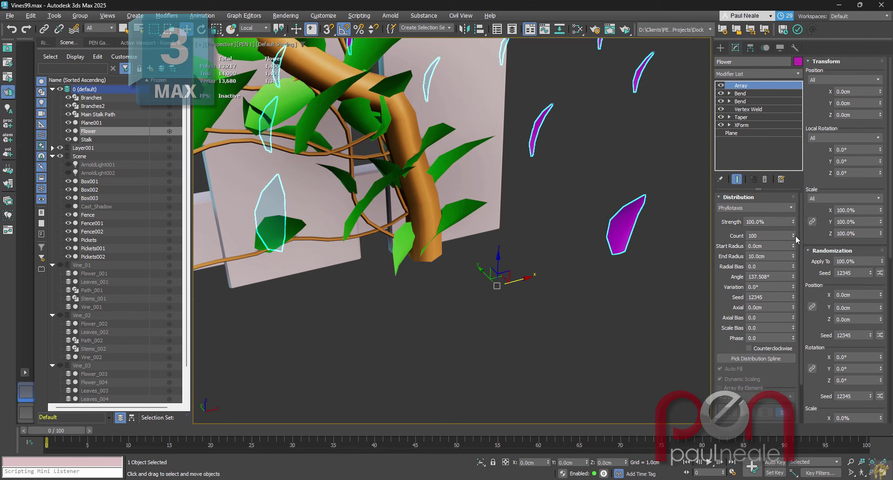
- Set the Flower array's count to 3 and its end radius to 0.02 cm
drag(793, 235, 794, 261)
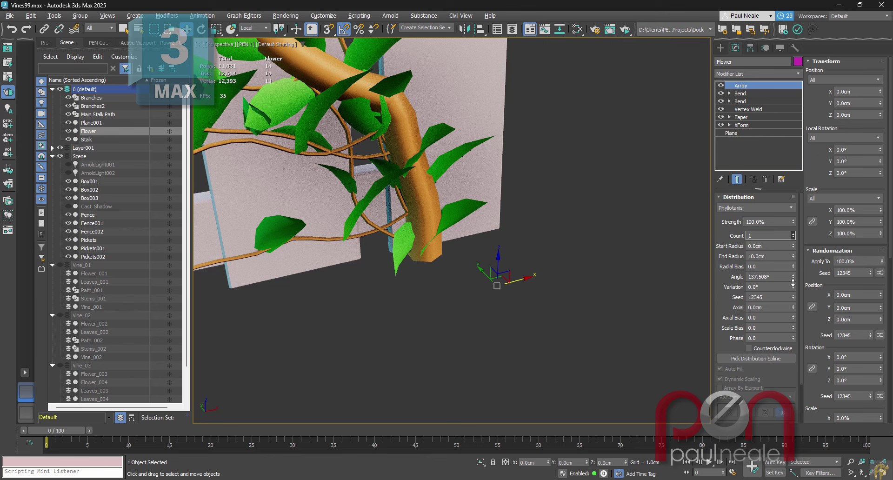
right_click(794, 256)
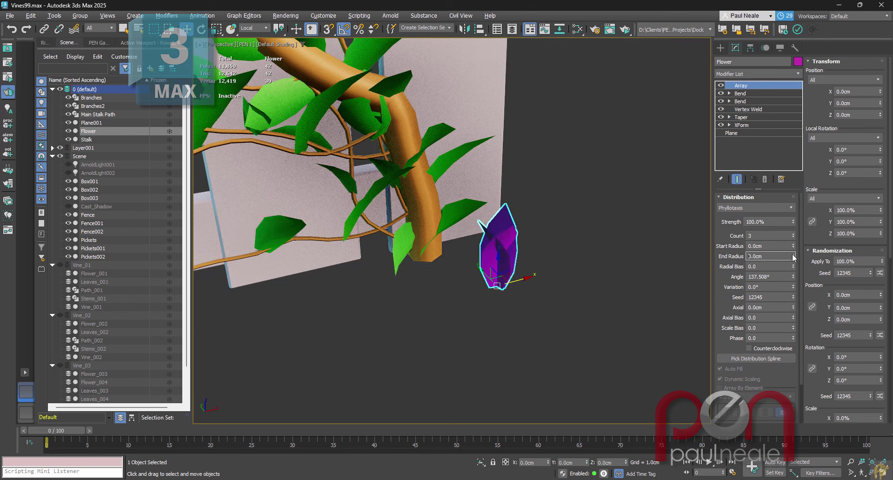
drag(794, 256, 794, 254)
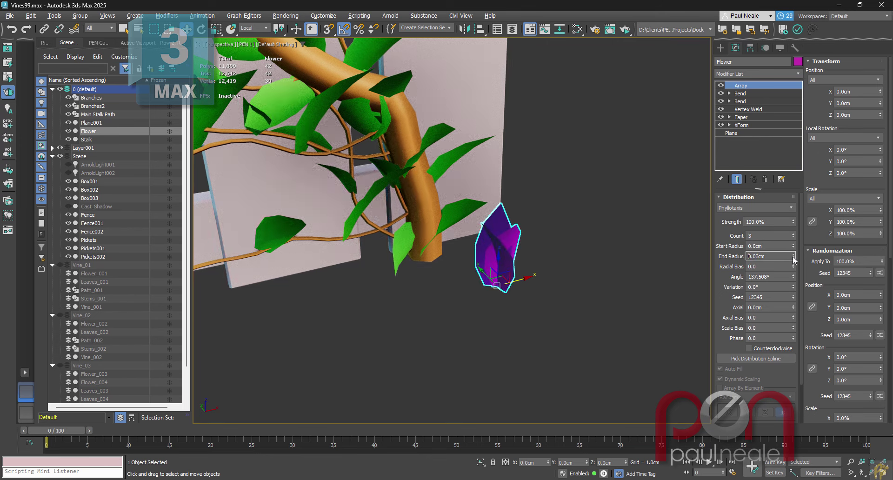
click(793, 257)
alt+middle_drag(558, 274, 545, 272)
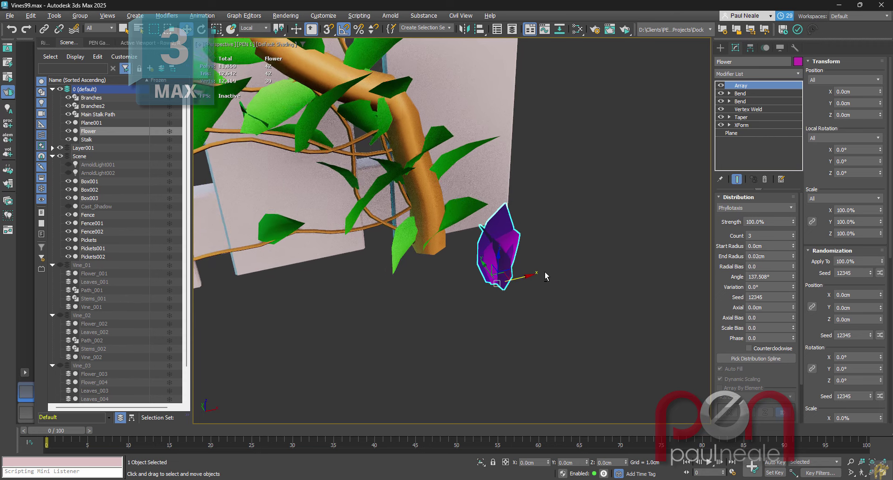
- Set the Flower array's count to 5 and check the petals up close
click(793, 234)
click(792, 234)
click(793, 234)
drag(760, 236, 739, 243)
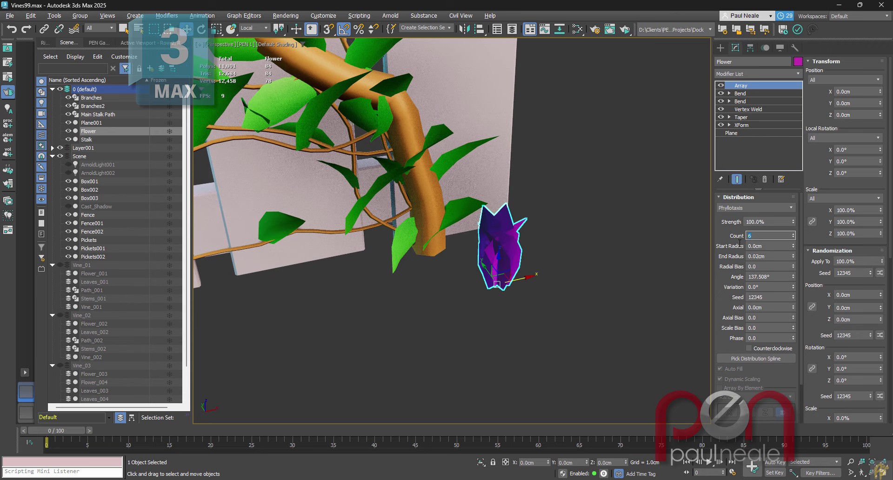
click(793, 238)
alt+middle_drag(556, 259, 532, 279)
scroll(532, 279, up, 5)
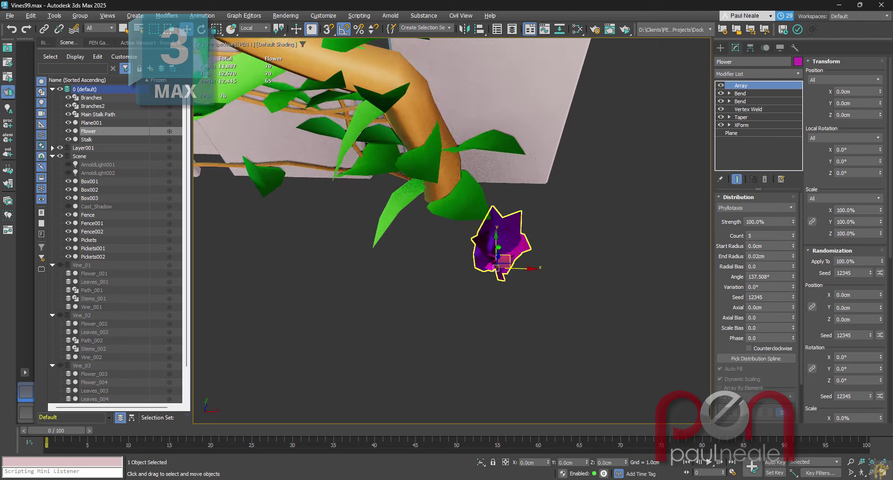
alt+middle_drag(585, 219, 693, 236)
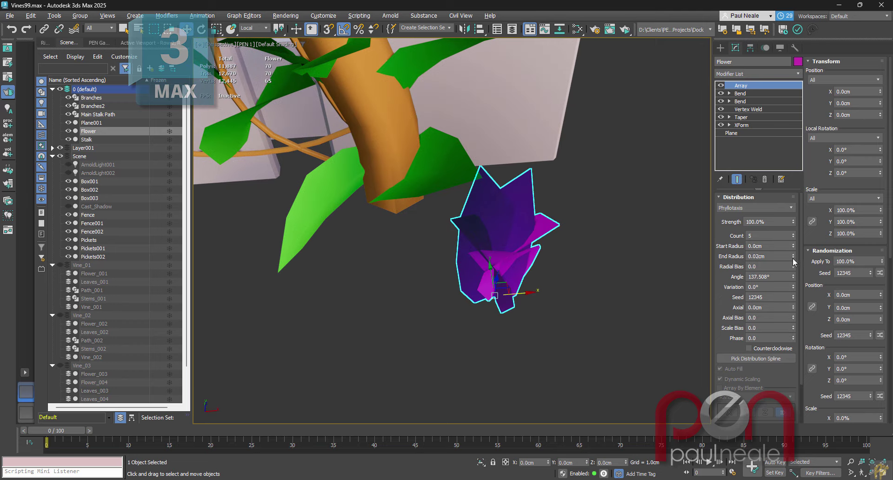
- Spread the petals with an end radius of 0.17 cm and show edged faces to examine their orientation
drag(793, 255, 793, 247)
key(F4)
alt+middle_drag(560, 275, 557, 292)
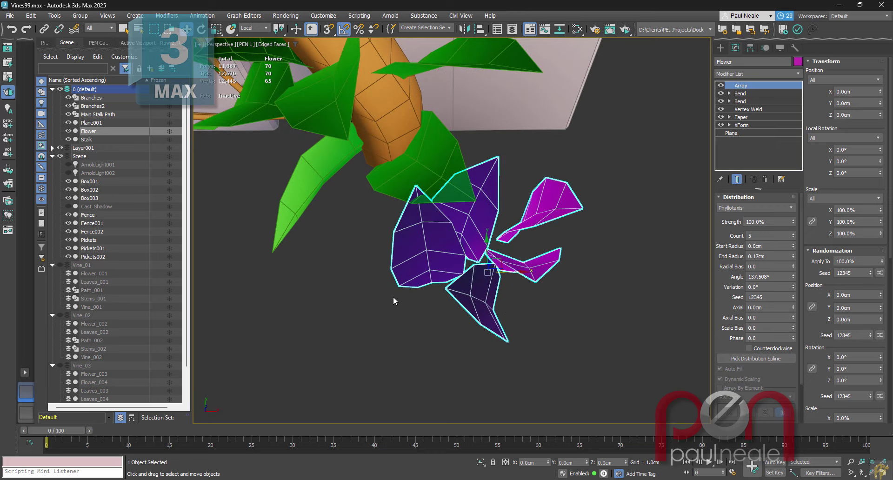
alt+middle_drag(506, 305, 533, 302)
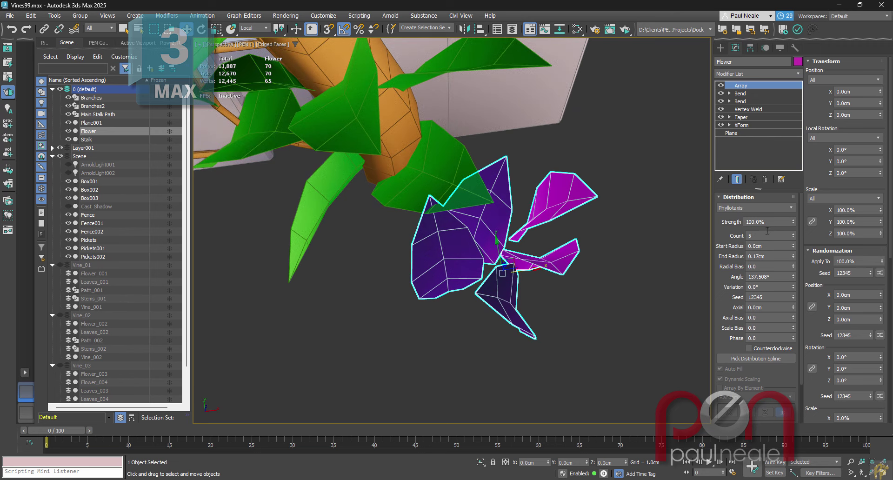
- Rotate only Flower's pivot to -90° on Z so the petals face outward from the center
alt+middle_drag(587, 291, 546, 317)
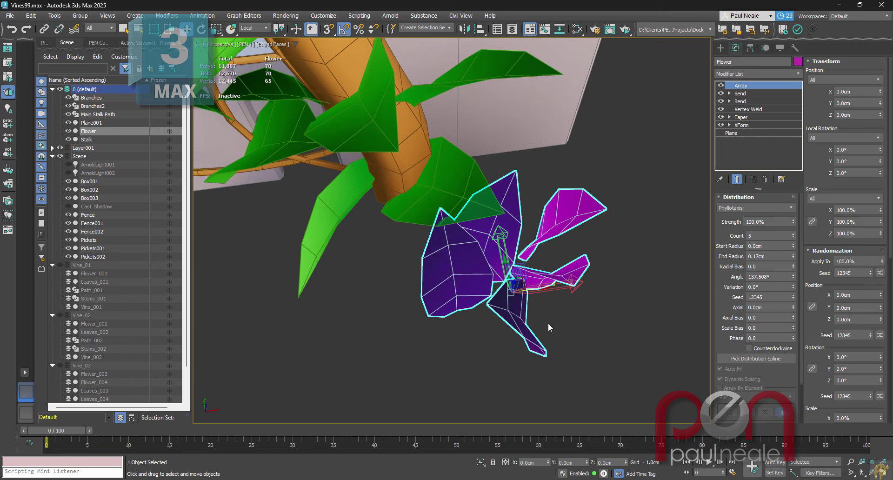
key(e)
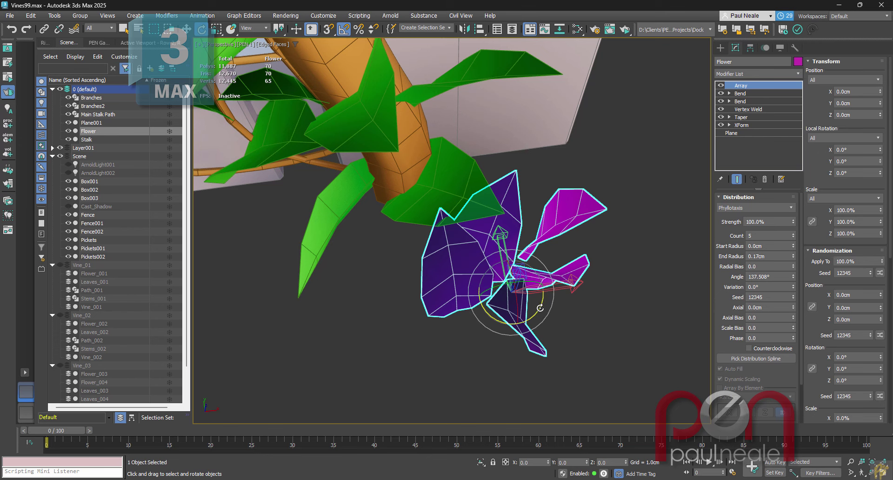
drag(539, 308, 486, 324)
alt+middle_drag(518, 328, 525, 269)
alt+middle_drag(558, 297, 612, 297)
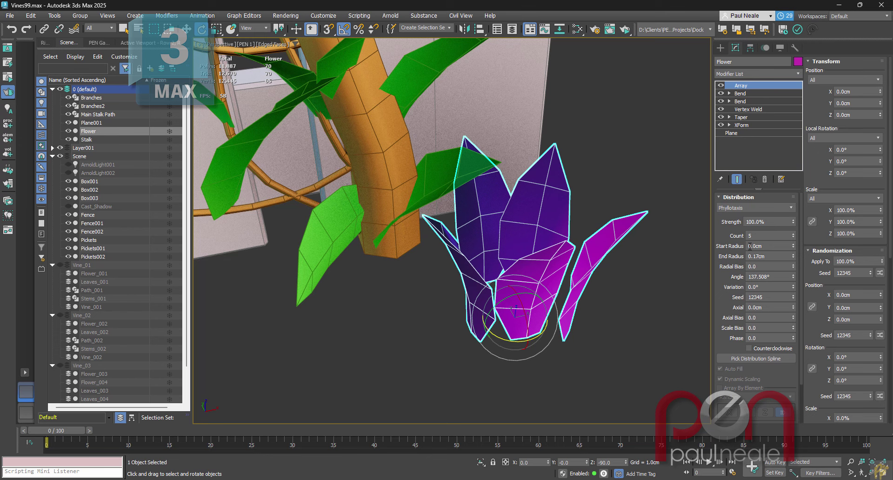
- Set the Flower array's count to 11 petals
click(793, 233)
click(793, 233)
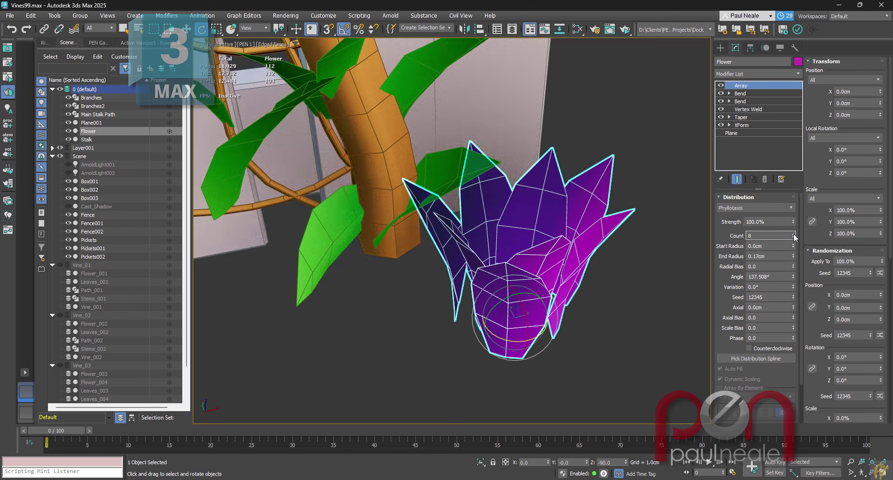
click(793, 233)
click(793, 233)
click(793, 232)
click(793, 233)
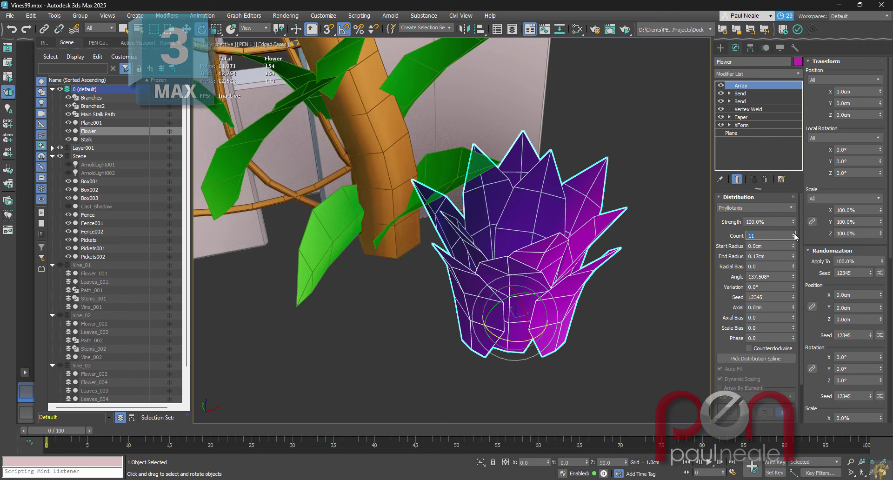
alt+middle_drag(622, 295, 604, 314)
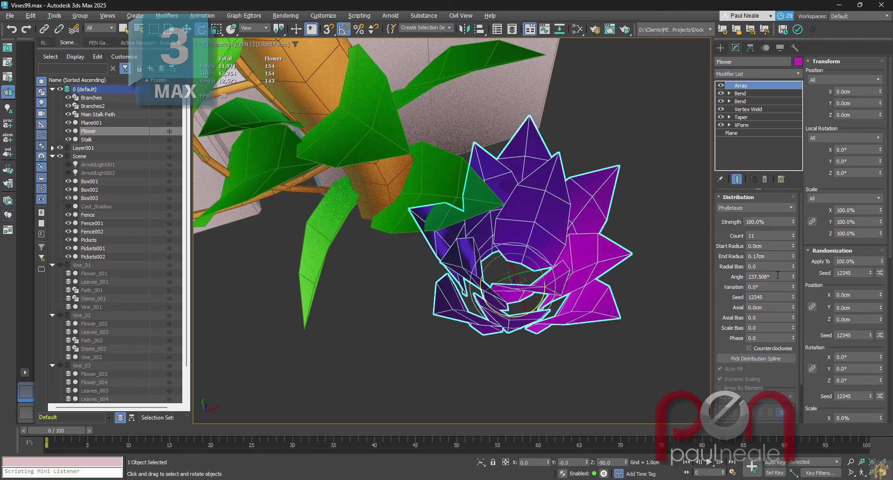
- Pull the petals tightly together by setting the Flower array's end radius to 0.01 cm
right_click(793, 254)
click(794, 255)
click(794, 256)
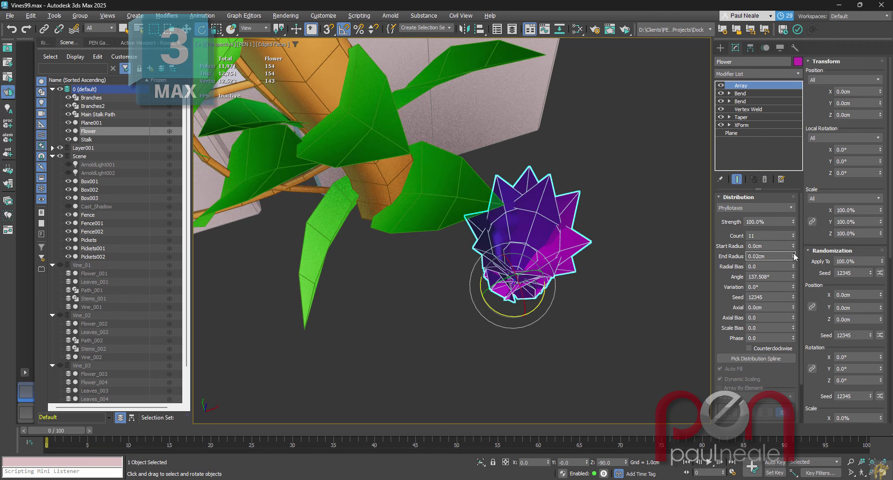
click(794, 258)
alt+middle_drag(683, 291, 619, 265)
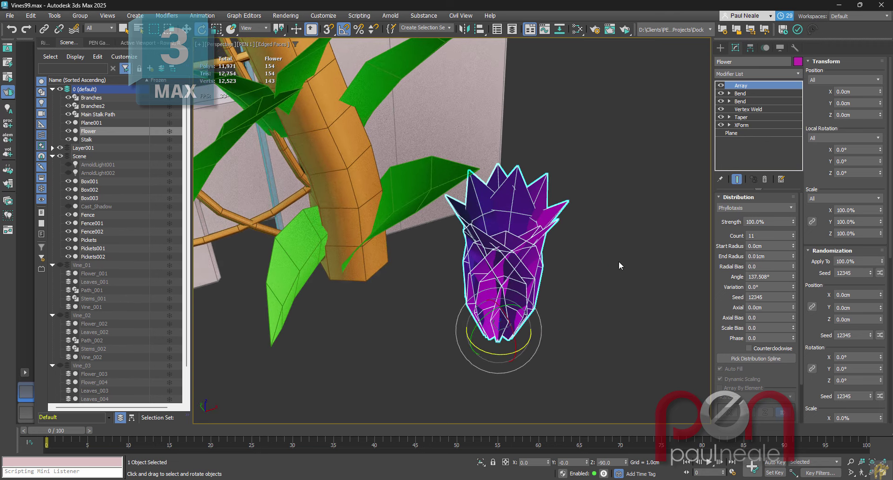
- Set the Flower array's local rotation to Progressive with 72.5° on Y to open the petals
click(837, 138)
click(830, 181)
drag(880, 162, 879, 128)
alt+middle_drag(632, 253, 560, 307)
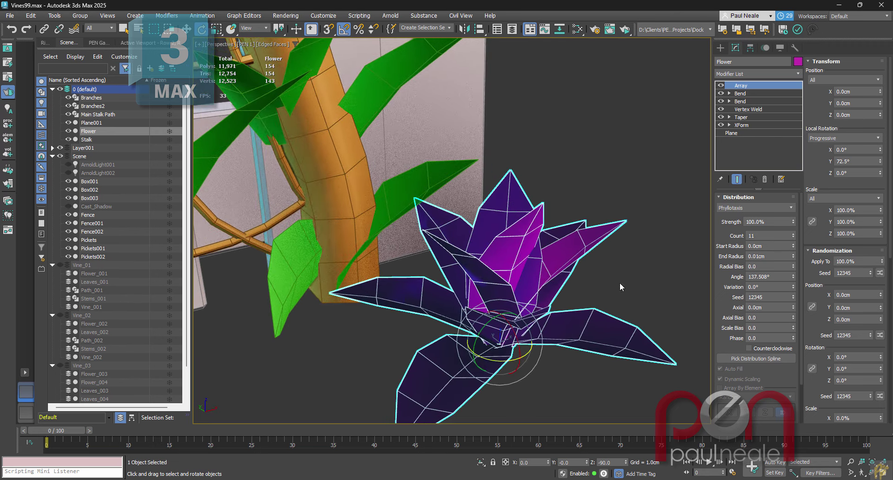
- Add an XForm modifier to Flower between the upper Bend and the Array
click(754, 93)
alt+middle_drag(660, 205, 638, 218)
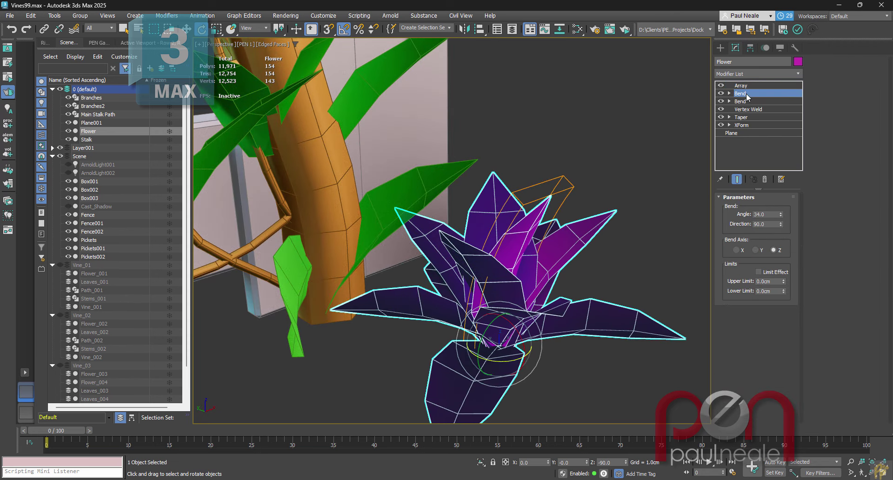
alt+middle_drag(600, 237, 584, 255)
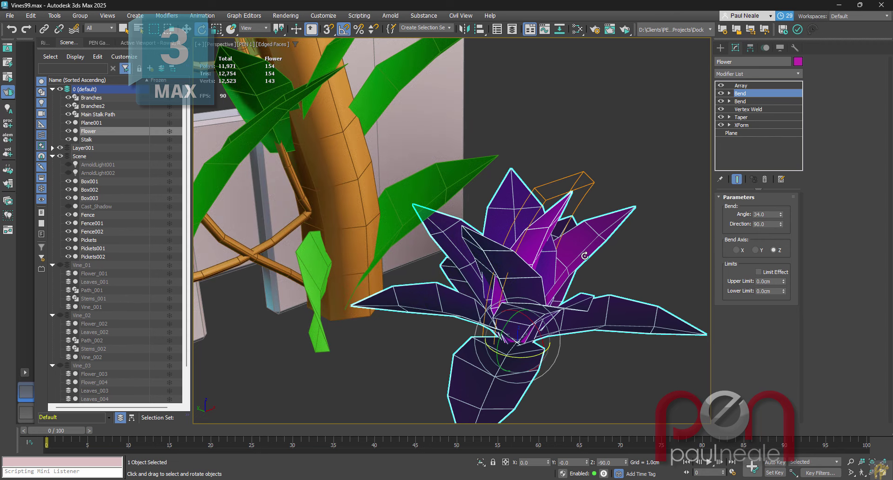
text(xxfr)
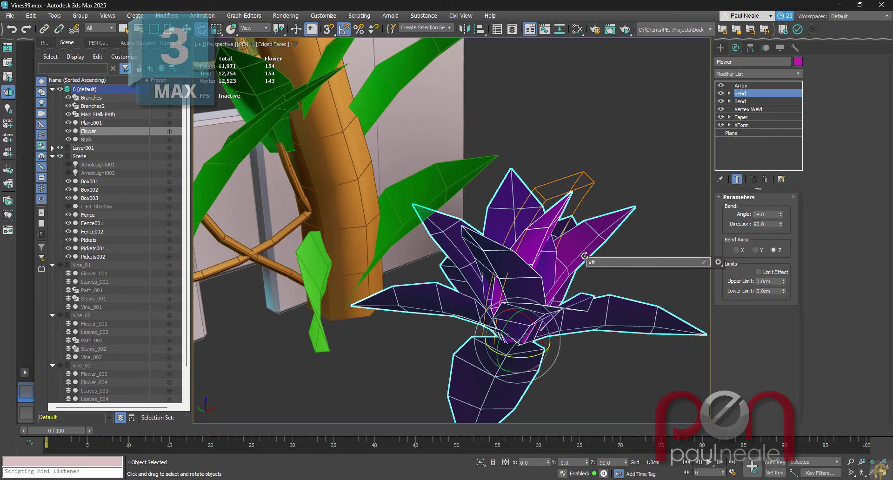
key(Return)
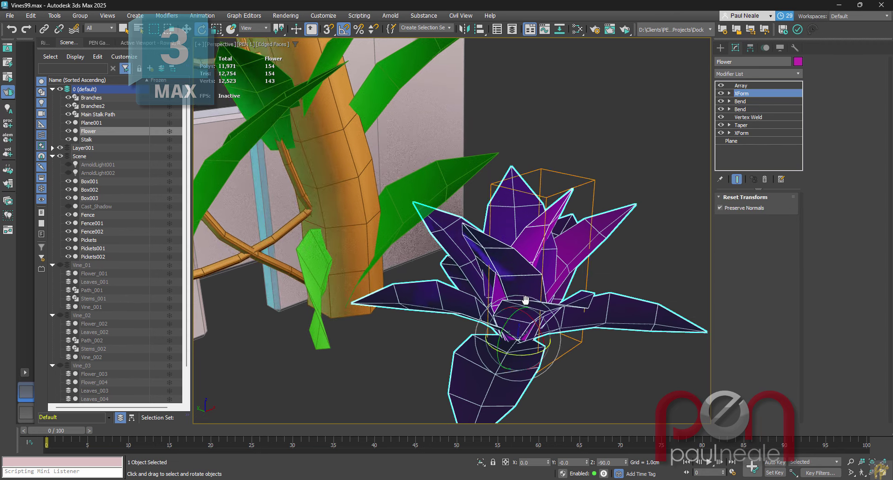
- Rotate the new XForm's gizmo to tilt the petals outward from the flower's center
middle_drag(526, 300, 524, 299)
key(1)
drag(528, 315, 540, 327)
alt+middle_drag(556, 323, 554, 325)
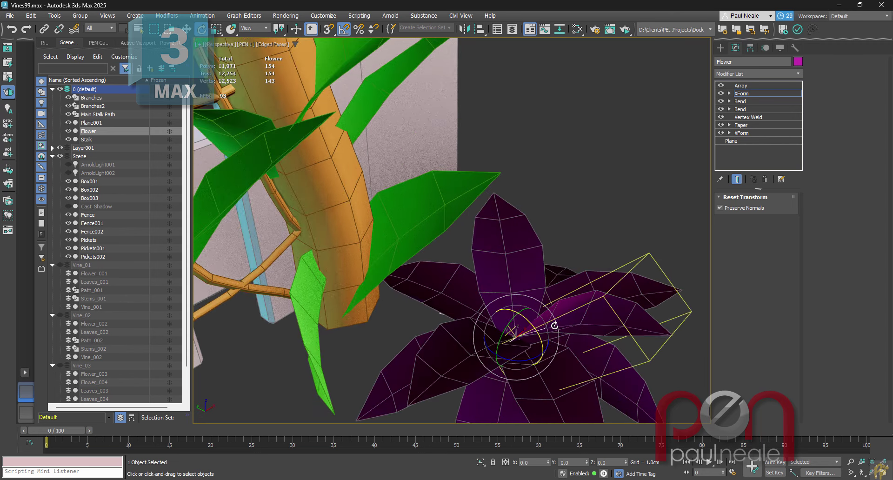
mouse_move(554, 325)
mouse_down()
mouse_move(533, 322)
mouse_move(546, 319)
mouse_up()
alt+middle_drag(562, 334, 551, 324)
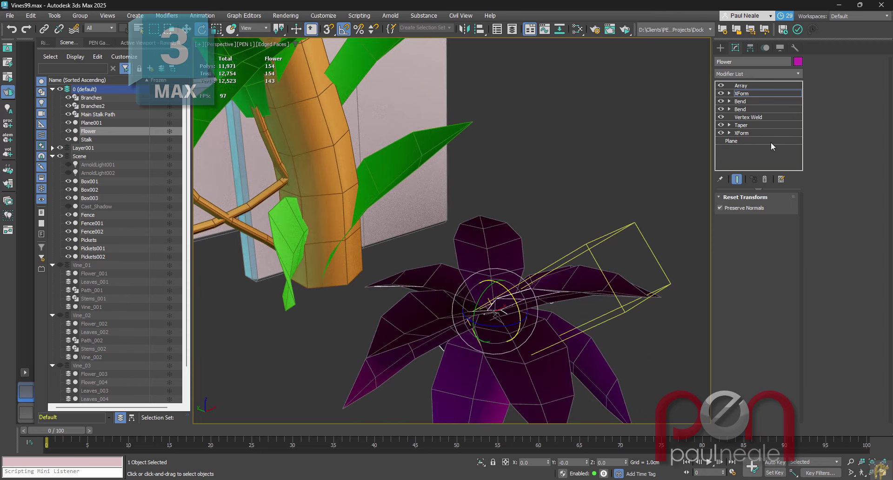
- Tilt the XForm gizmo -15° on X to lift the petals and set the Array's progressive local Y rotation to 27.5°
click(755, 85)
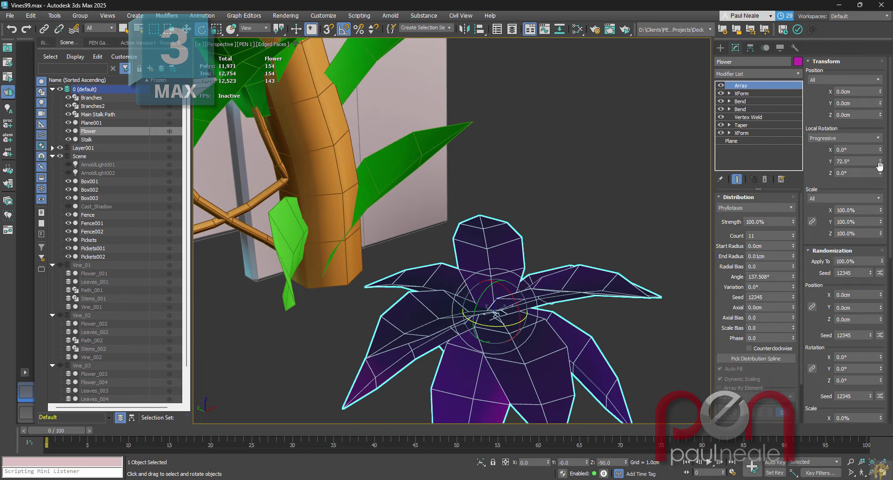
drag(880, 163, 882, 190)
click(741, 93)
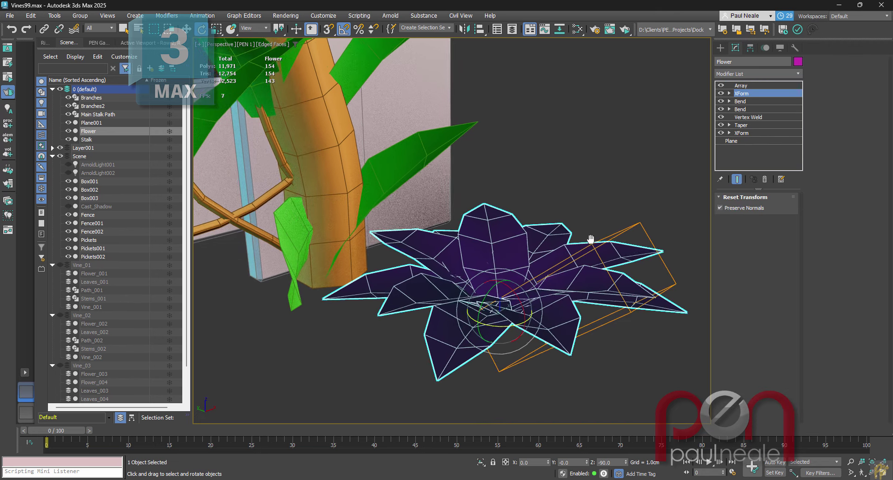
key(1)
drag(516, 302, 514, 296)
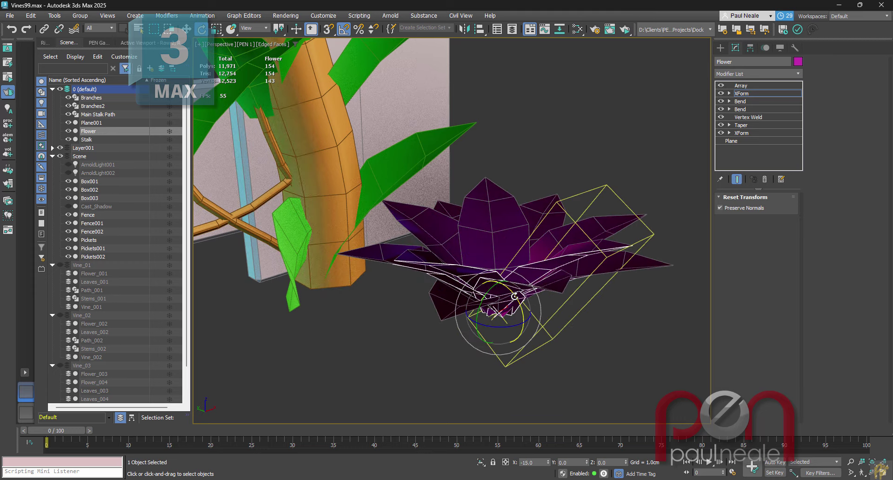
click(748, 93)
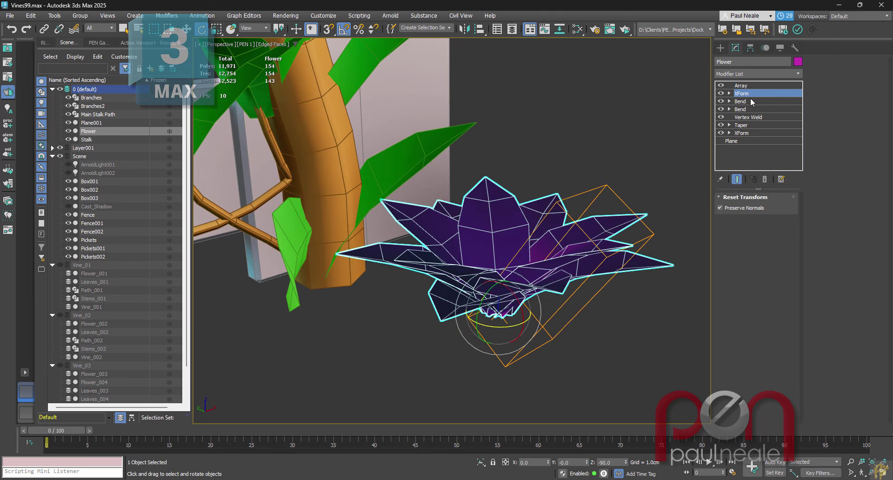
drag(881, 163, 881, 151)
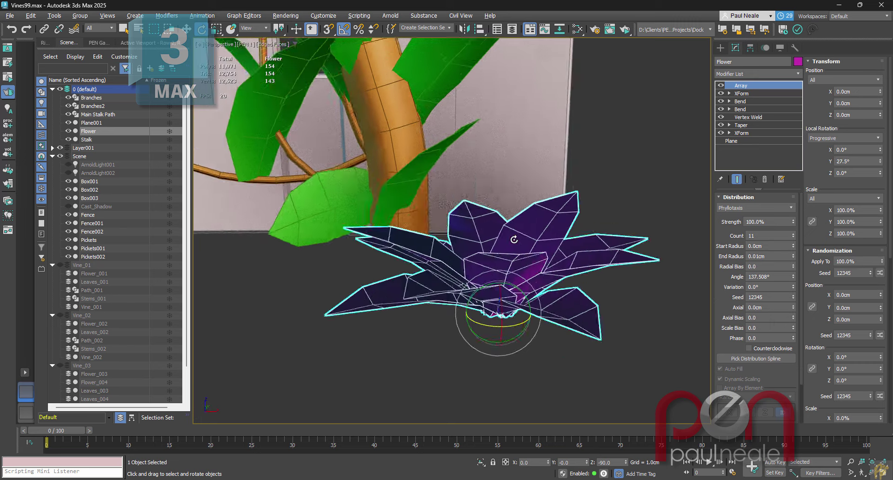
alt+middle_drag(514, 239, 558, 235)
- Shorten the petal's base Plane to a length of 0.346 cm and make it slightly narrower
click(737, 140)
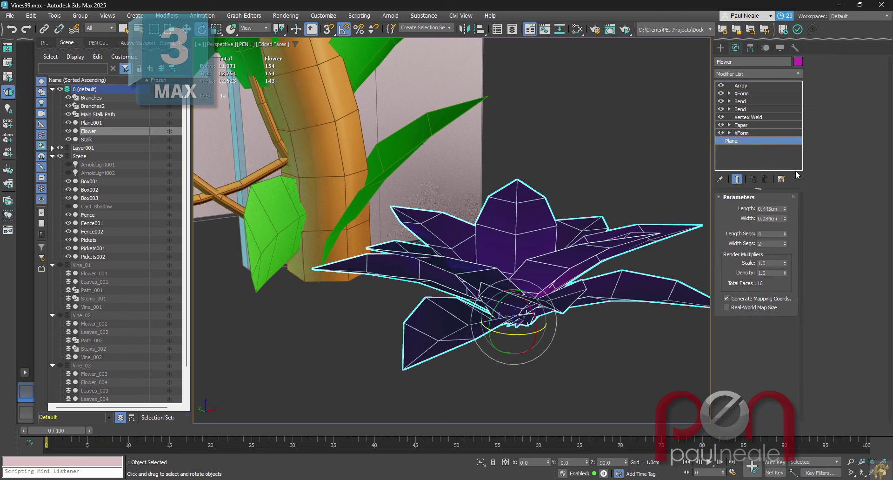
drag(785, 208, 786, 220)
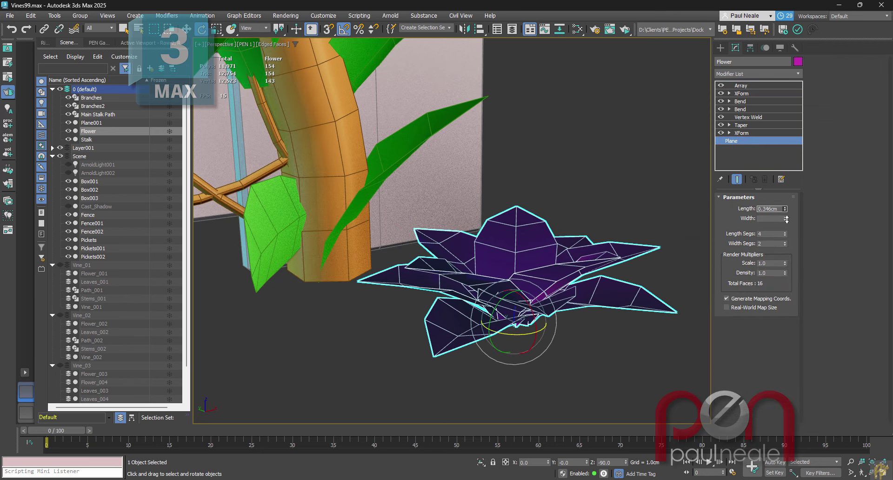
alt+middle_drag(658, 246, 661, 283)
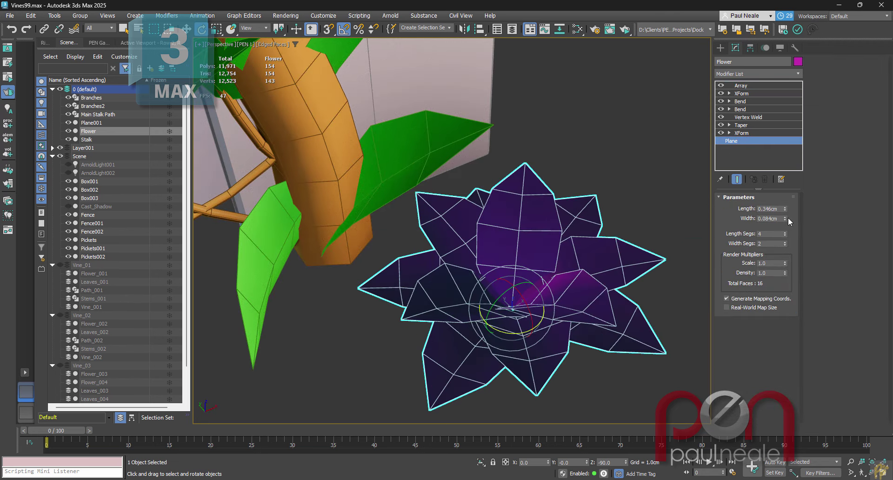
mouse_move(786, 219)
mouse_down()
mouse_move(784, 211)
mouse_move(787, 221)
mouse_up()
alt+middle_drag(595, 260, 563, 265)
- Set the Flower array's scale to Progressive with 127.3% on X and 132.2% on Y
click(759, 86)
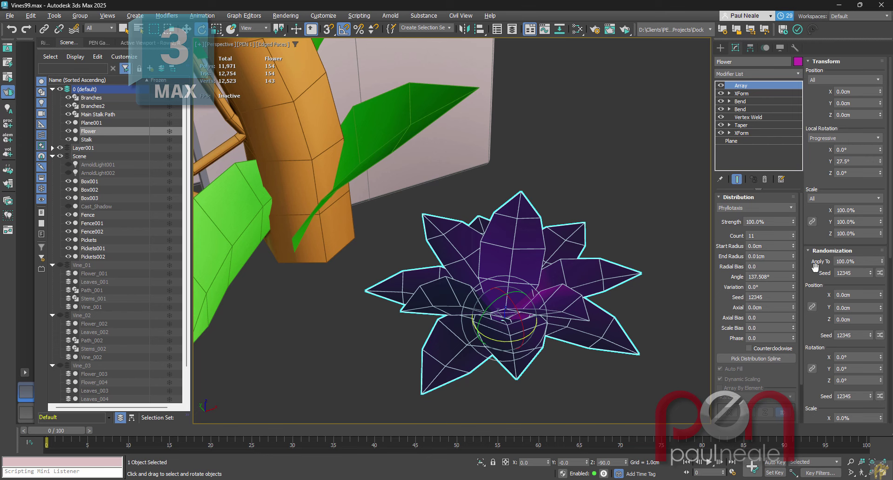
click(827, 198)
drag(882, 224, 882, 223)
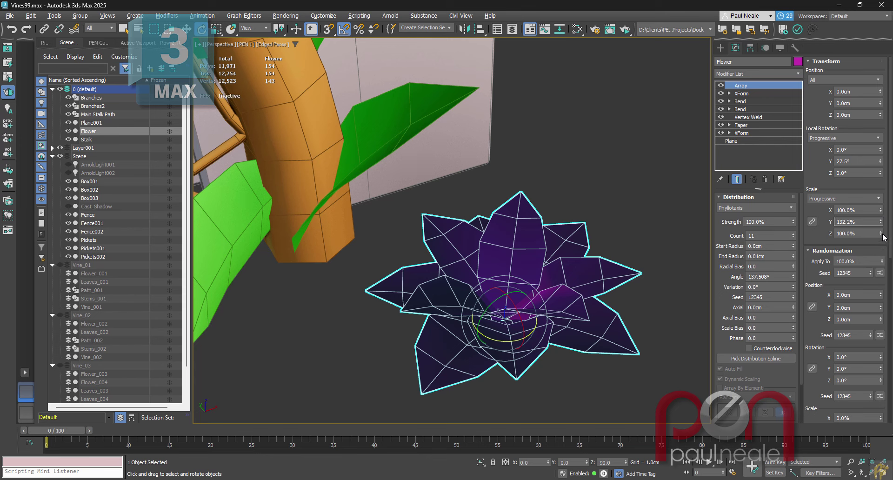
drag(882, 213, 863, 93)
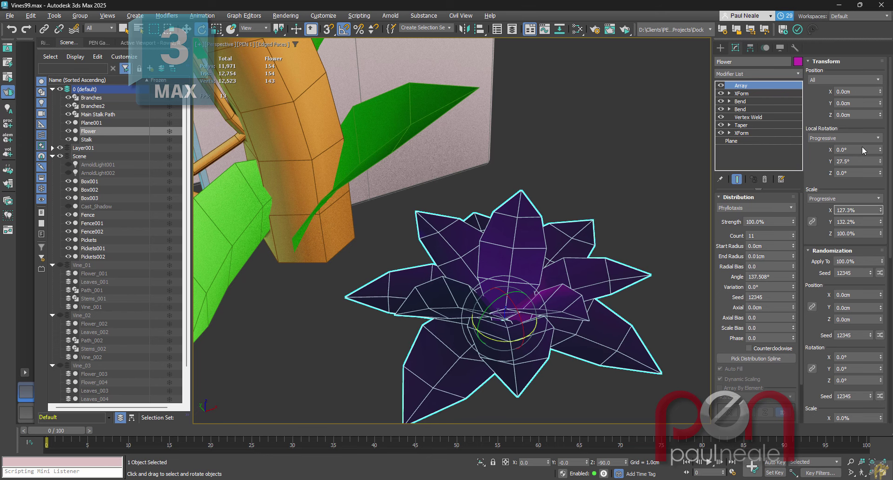
- Randomize the petals with 2.7° of Y rotation and a linked scale variation of 6.1%
scroll(816, 293, down, 5)
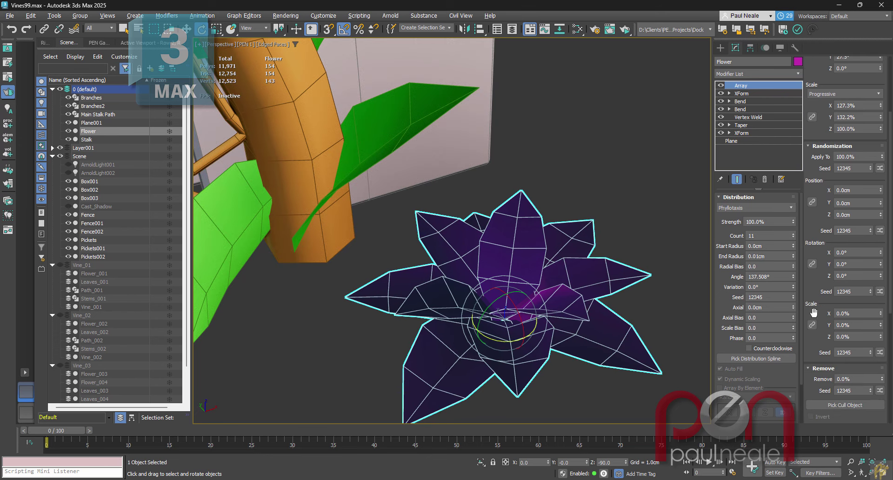
click(812, 325)
drag(880, 313, 882, 252)
scroll(595, 249, down, 6)
alt+middle_drag(596, 250, 750, 269)
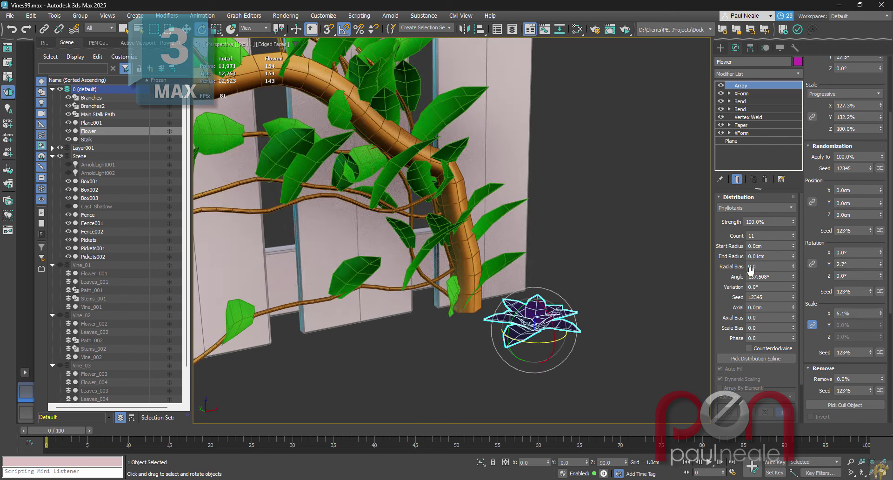
- Try small axial offsets up to 0.14 cm and a zero end radius on the Flower array
click(794, 306)
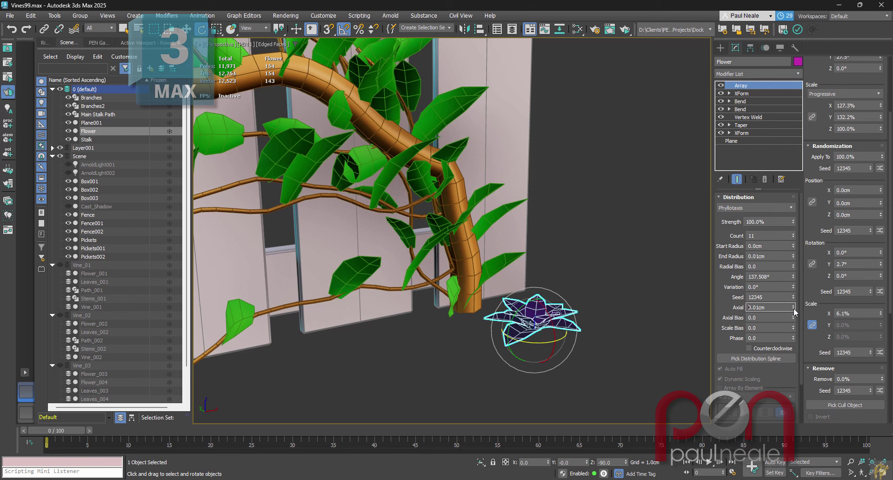
click(793, 309)
click(794, 308)
click(794, 305)
click(793, 305)
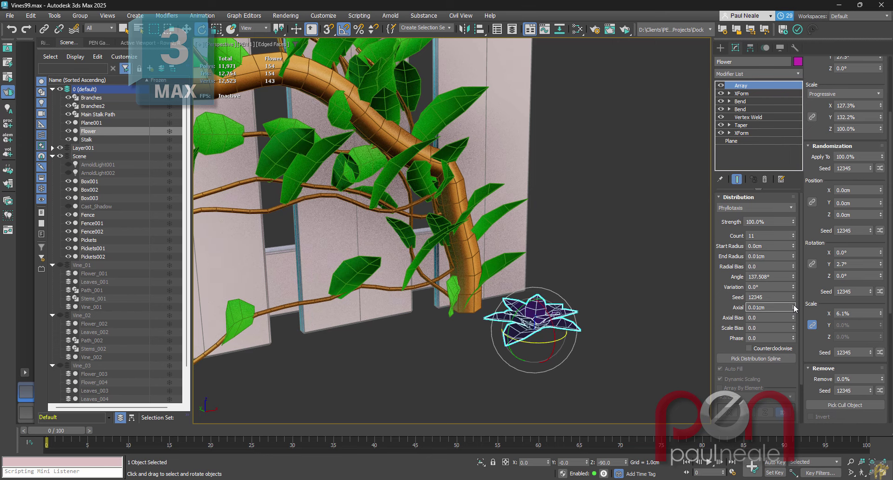
click(792, 308)
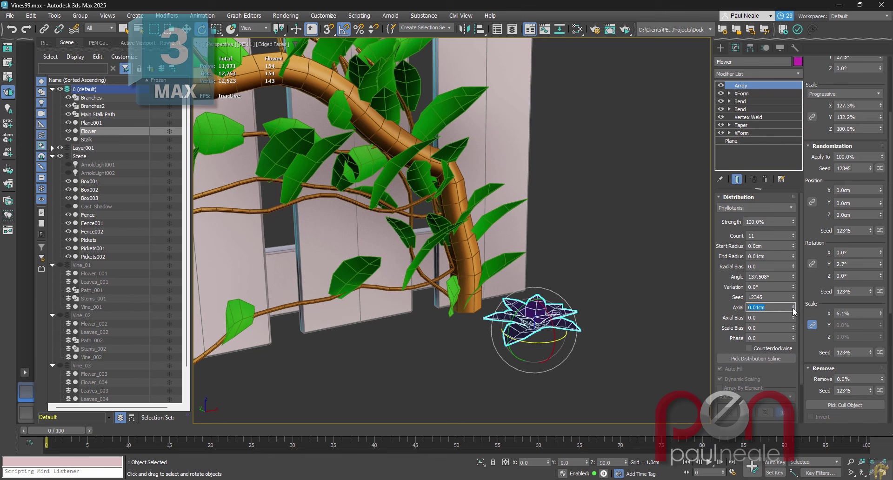
click(794, 258)
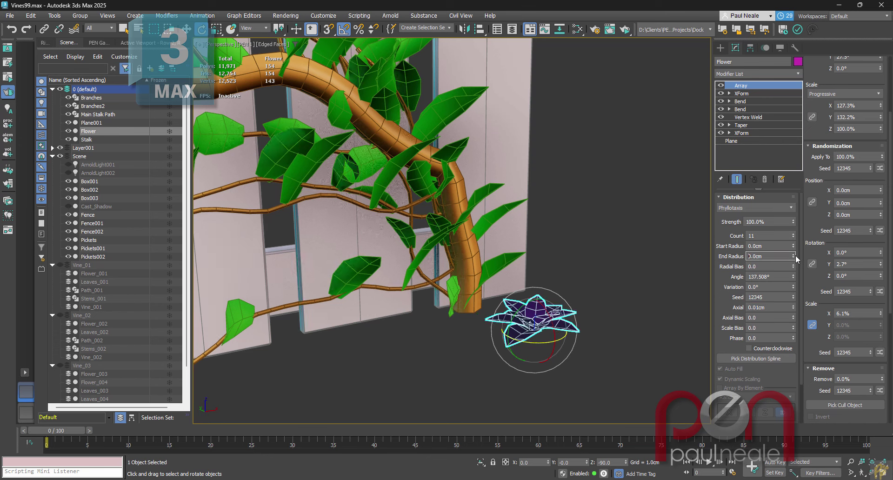
click(793, 309)
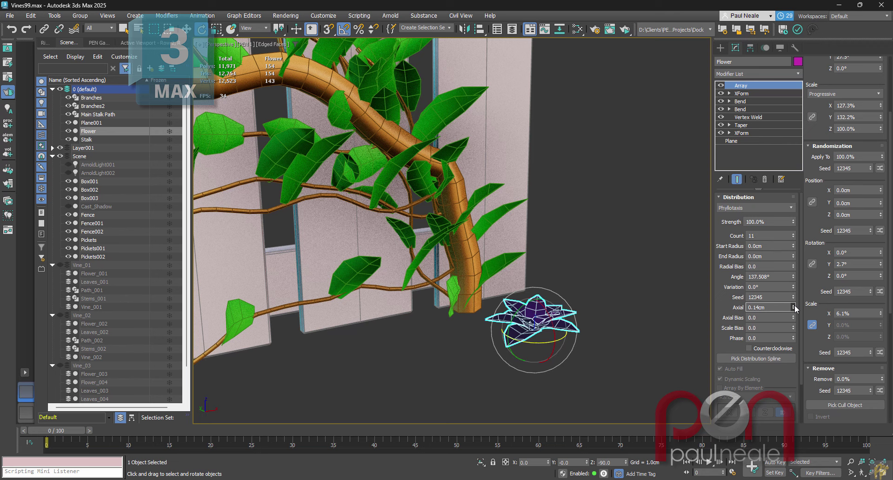
click(793, 254)
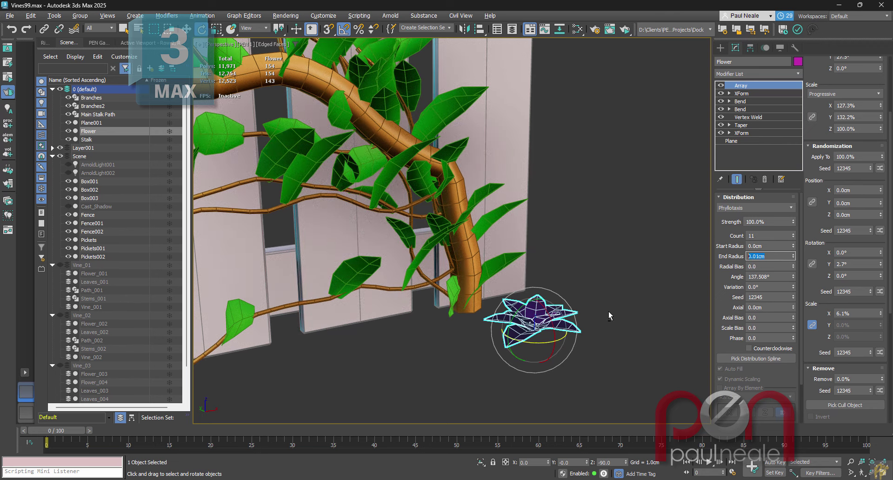
- Add a second Array modifier on top of Flower's stack to duplicate the whole flower
mouse_move(608, 316)
alt+middle_down()
mouse_move(549, 314)
mouse_move(620, 312)
alt+middle_up()
scroll(549, 326, up, 3)
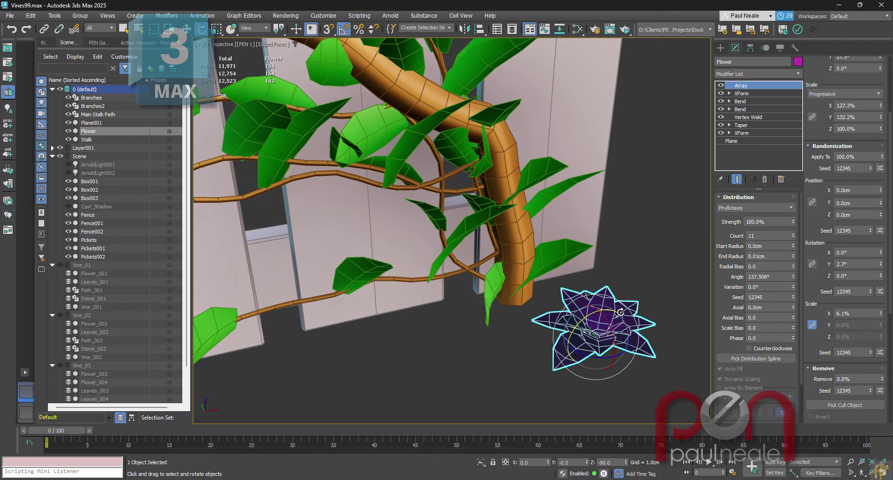
text(x)
text(arra)
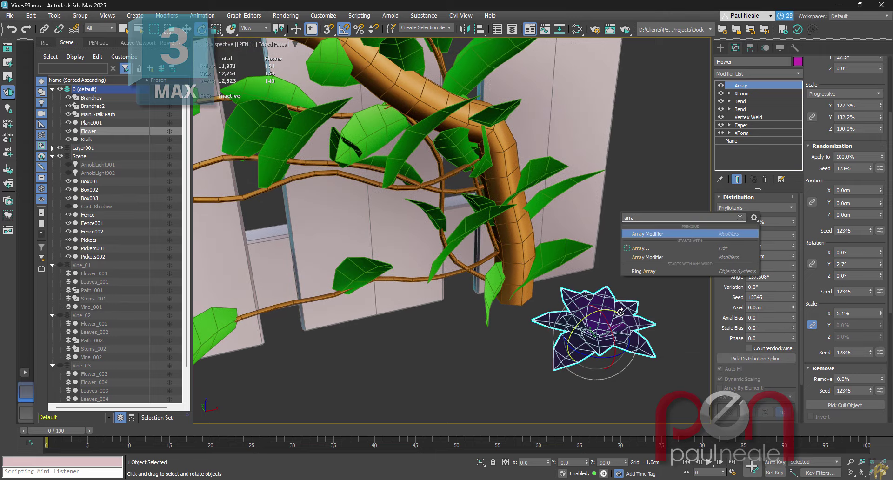
key(Return)
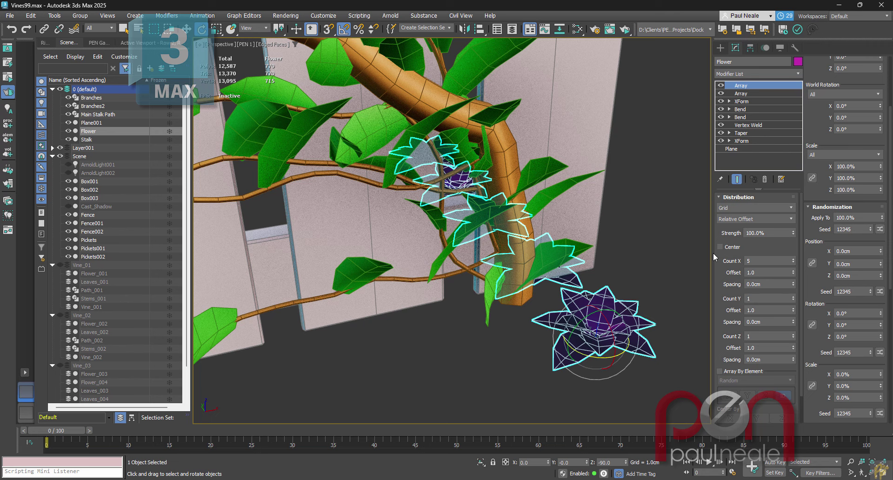
- Switch the second Array's distribution to Spline and pick Branches as its path
click(736, 207)
click(726, 234)
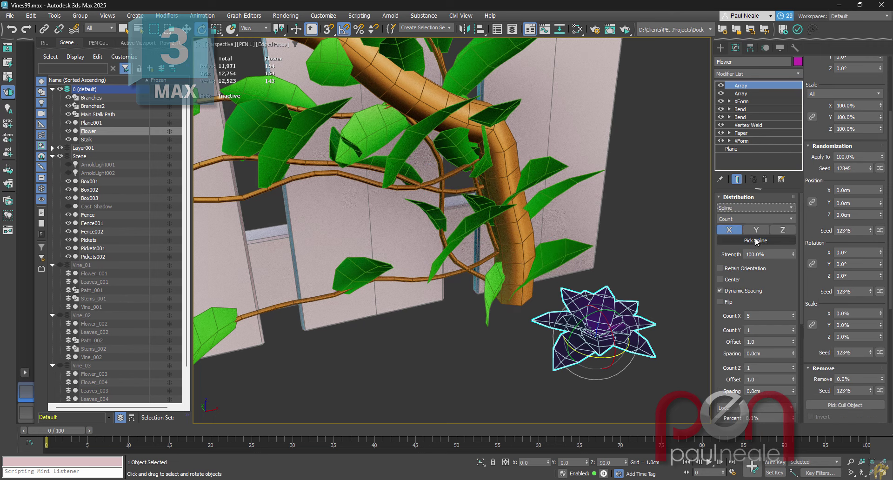
click(755, 240)
click(406, 279)
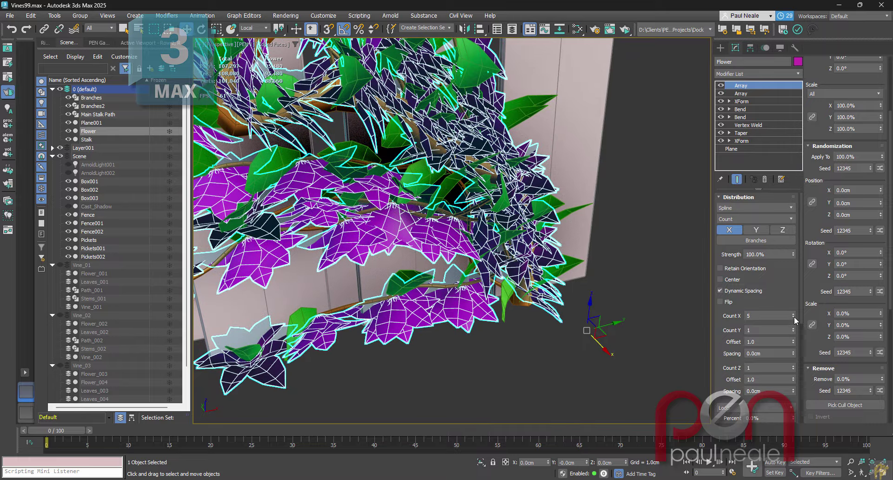
- Reduce the second Array's Count X to 3 and make the flowers retain their orientation
click(793, 318)
click(793, 318)
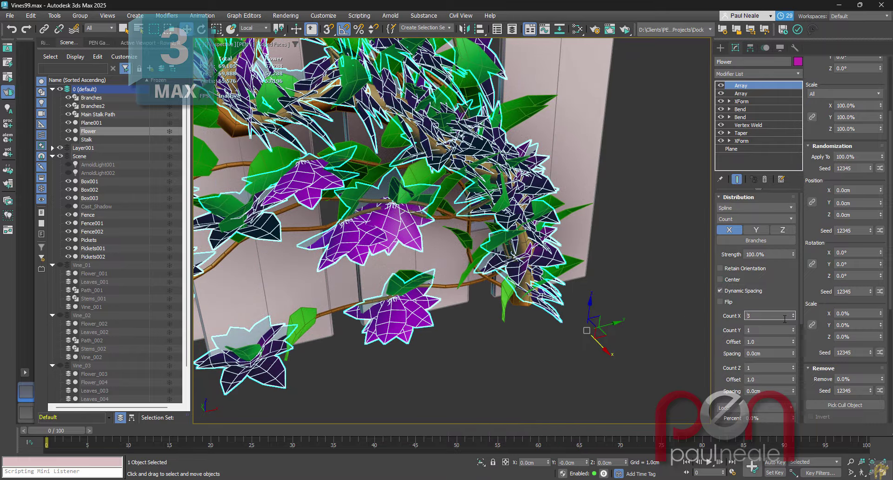
middle_drag(468, 188, 556, 290)
scroll(556, 290, down, 3)
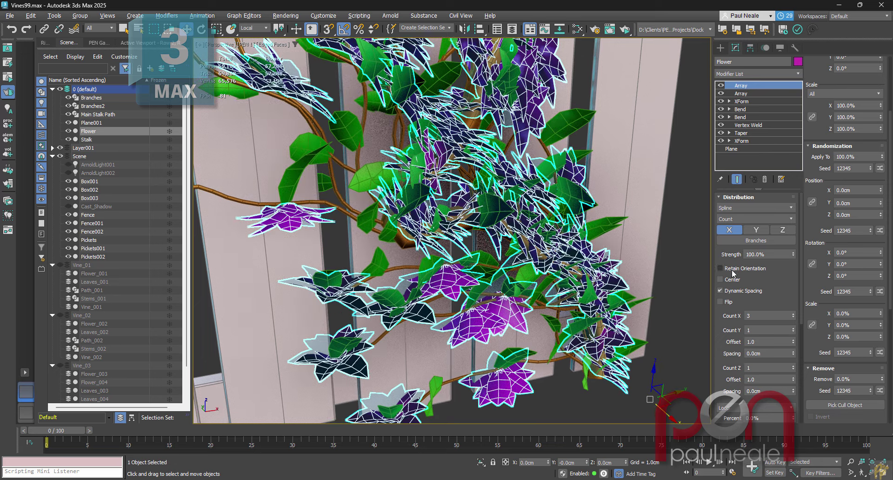
click(733, 271)
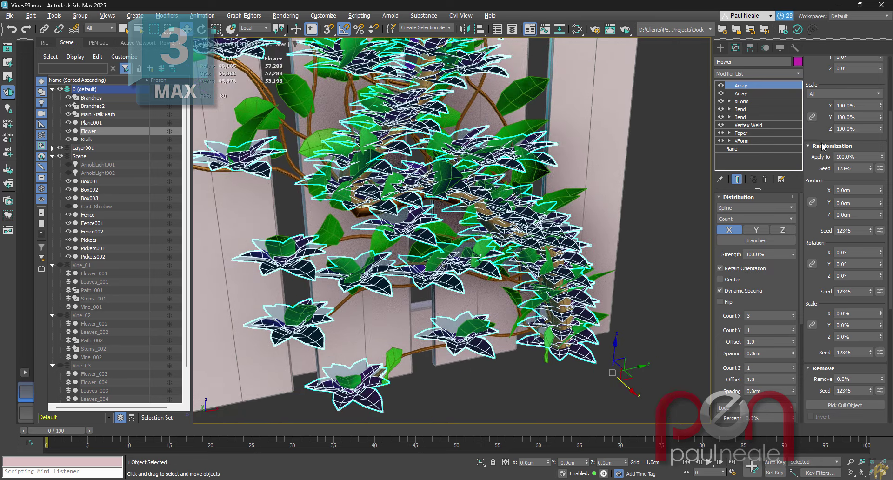
- Set the second Array's local X rotation to 70.9° to face the flowers outward, with Count X at 2
scroll(822, 154, up, 5)
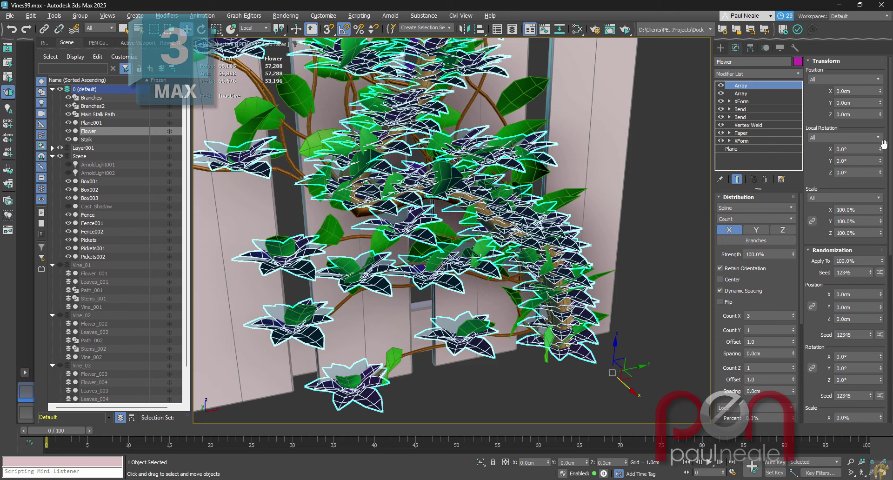
drag(880, 149, 881, 127)
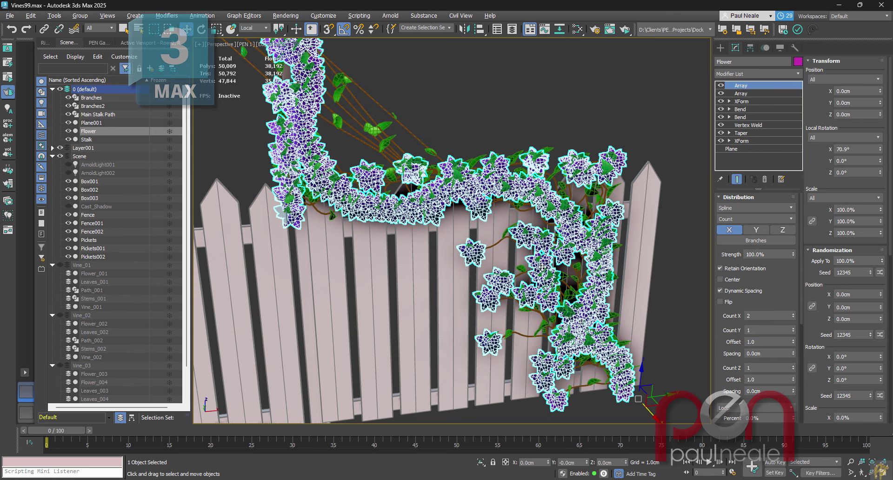
- Offset the flowers along the branches with the second Array's Percent at 81% and Variation at 31.1%, leaving Axial at 0°
scroll(729, 354, down, 4)
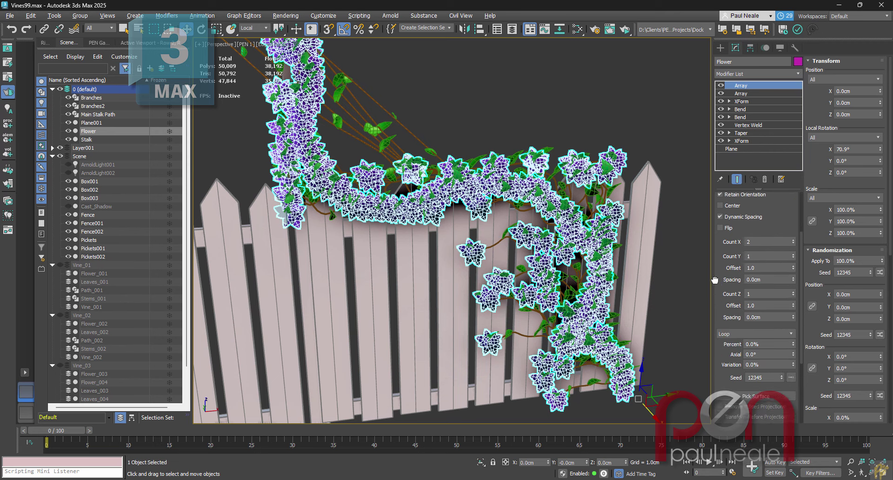
click(793, 332)
drag(793, 333, 797, 293)
drag(793, 354, 793, 322)
right_click(793, 345)
- Switch the flower Array's spline wrapping to End and set Percent to 72% with Count X at 2
click(757, 324)
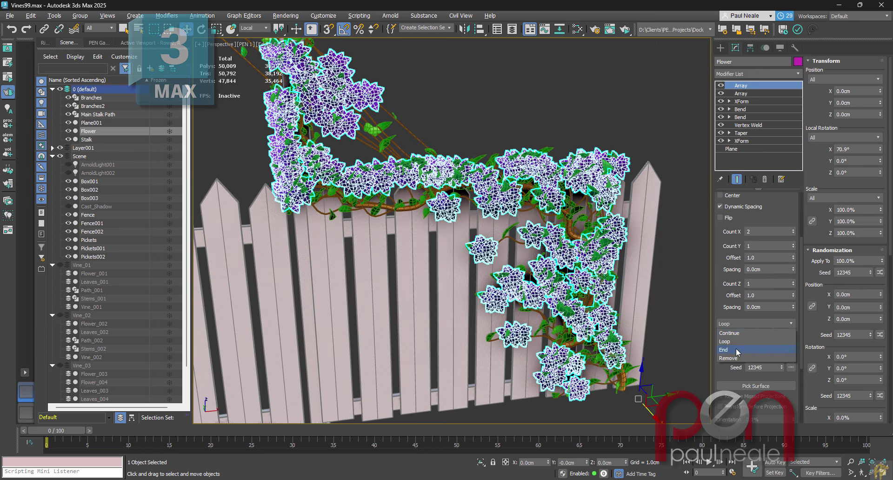
click(735, 348)
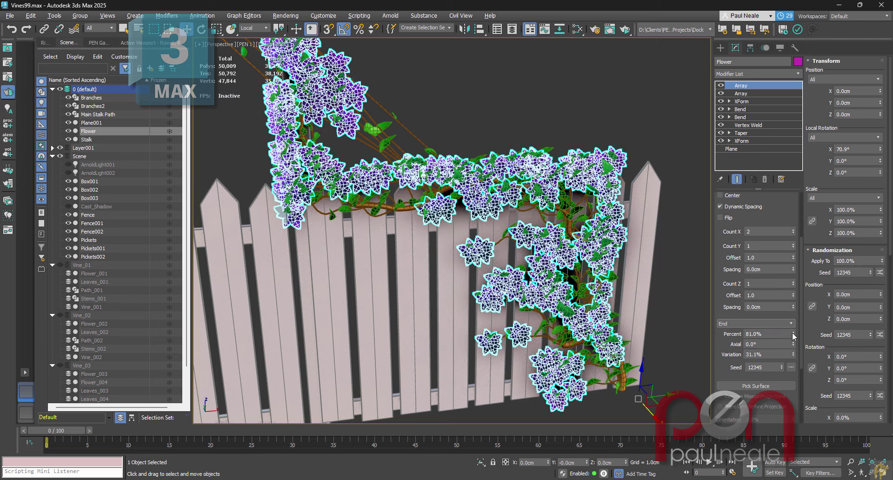
drag(793, 336, 795, 339)
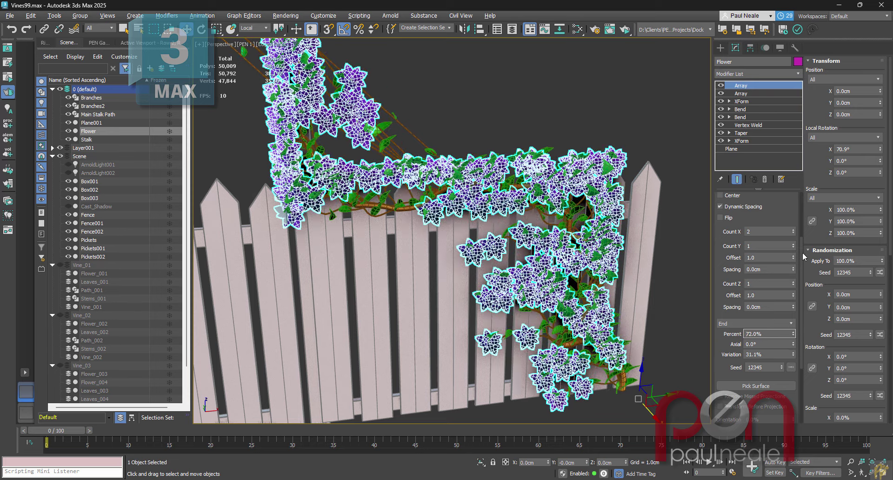
right_click(795, 229)
click(793, 228)
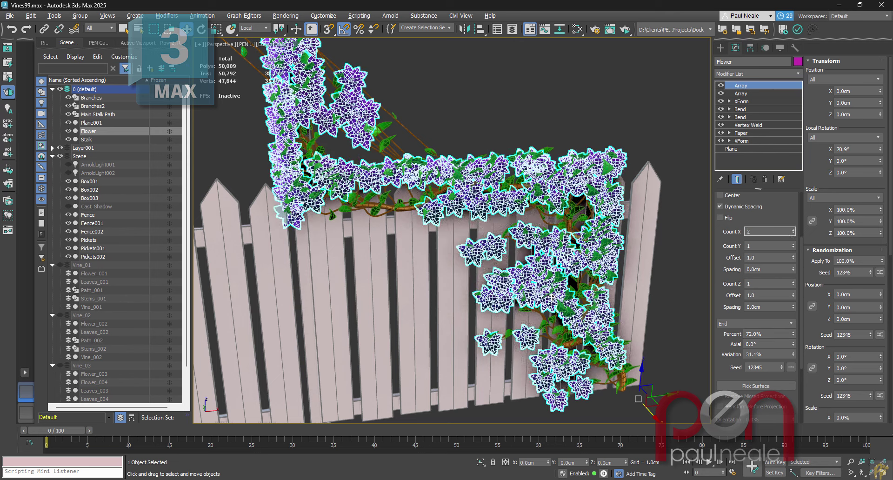
- Shrink the Flower's base plane to a length of 0.181 cm and a width of 0.039 cm
scroll(551, 296, down, 3)
middle_drag(628, 302, 654, 290)
click(696, 195)
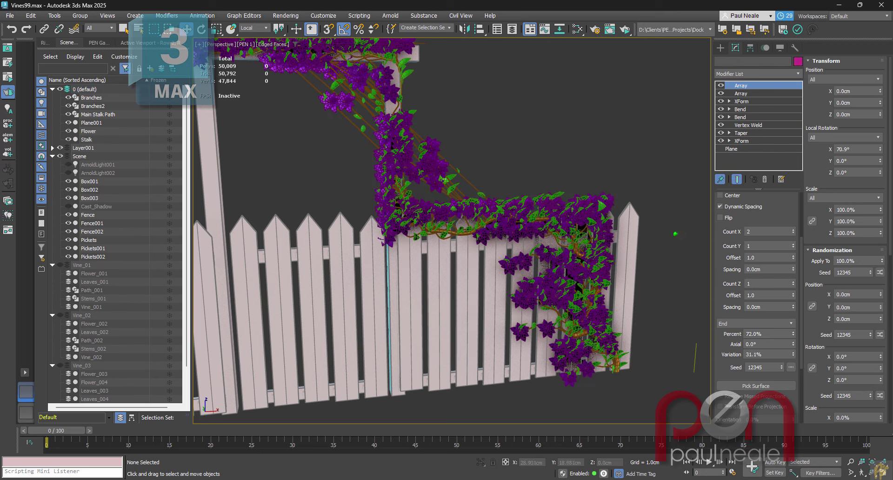
mouse_move(675, 234)
alt+middle_down()
mouse_move(681, 238)
mouse_move(660, 256)
mouse_move(687, 271)
alt+middle_up()
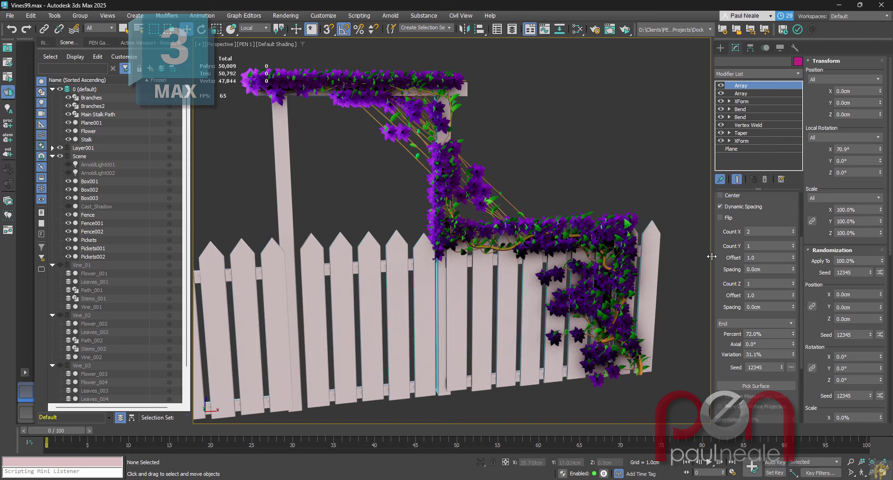
scroll(642, 363, up, 8)
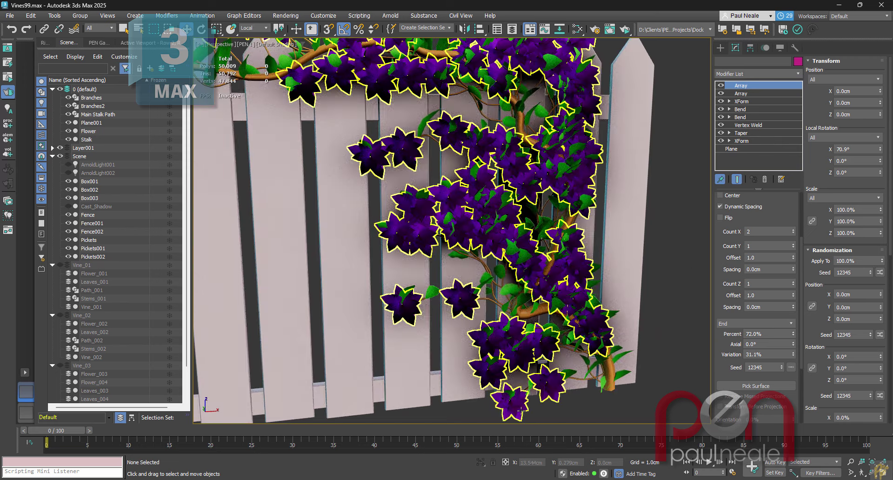
click(522, 412)
scroll(645, 305, down, 2)
click(751, 149)
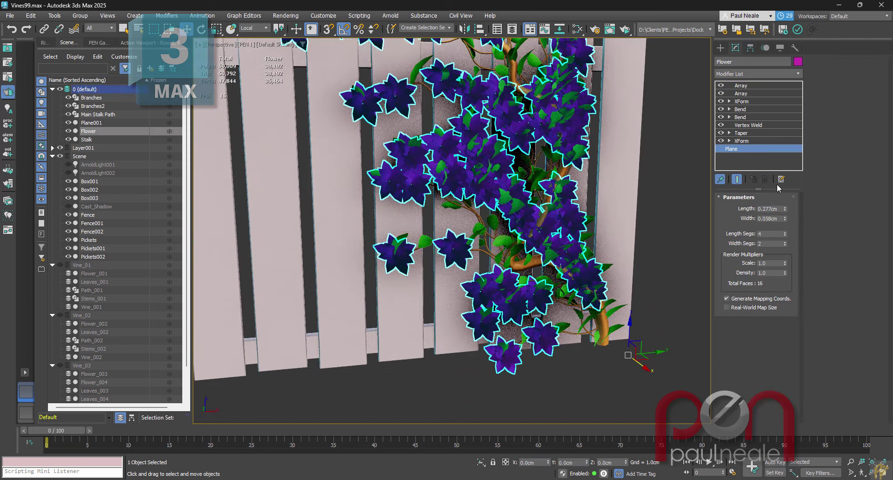
mouse_move(785, 210)
mouse_down()
mouse_move(785, 231)
mouse_move(785, 214)
mouse_up()
scroll(646, 284, down, 6)
middle_drag(646, 285, 658, 366)
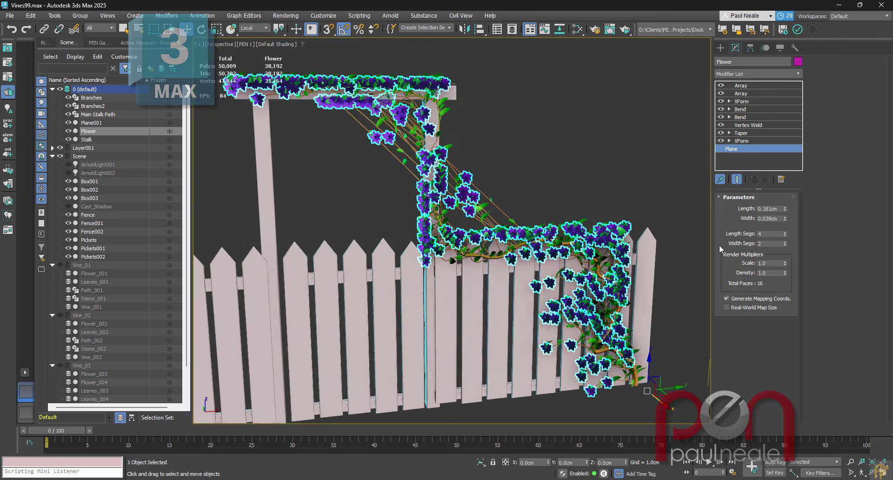
- Make the top flower Array's Scale Progressive with linked axes and set it to 74.4%
click(757, 87)
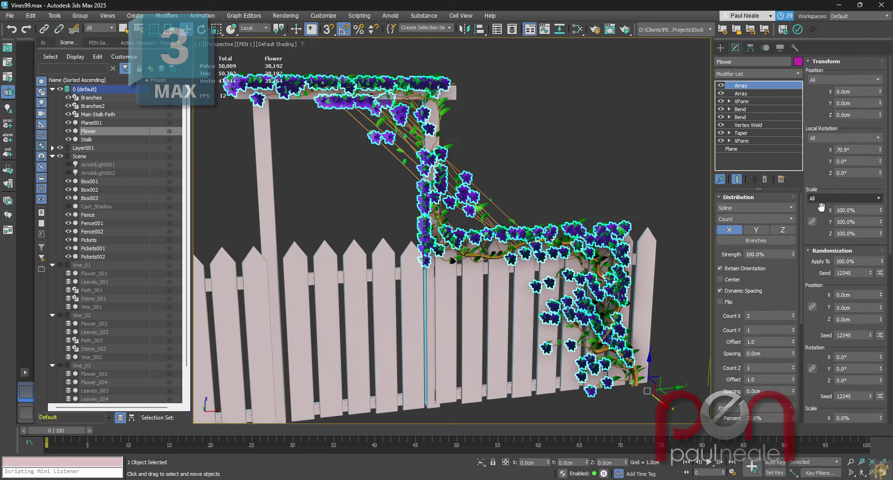
click(826, 201)
click(823, 208)
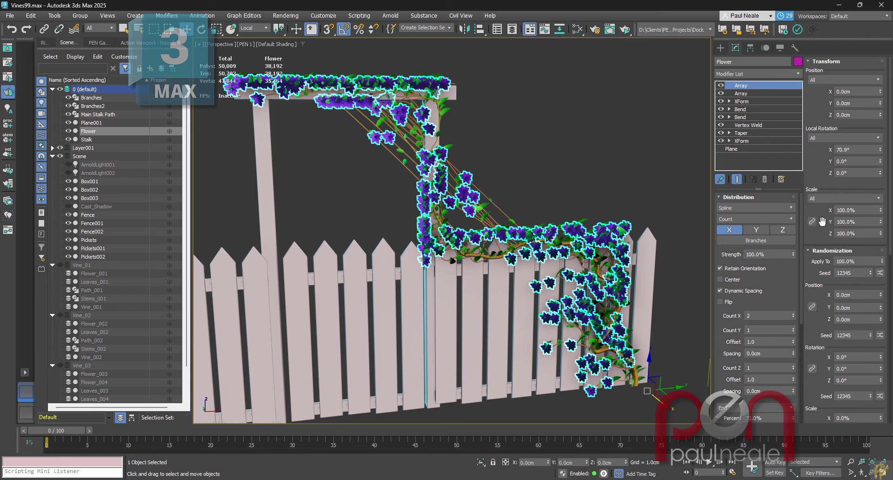
click(813, 221)
drag(880, 211, 880, 314)
- Link the axes of the flower Array's random Scale, set it to 32.1%, and deselect Flower
drag(816, 339, 818, 244)
click(811, 334)
drag(880, 323, 883, 291)
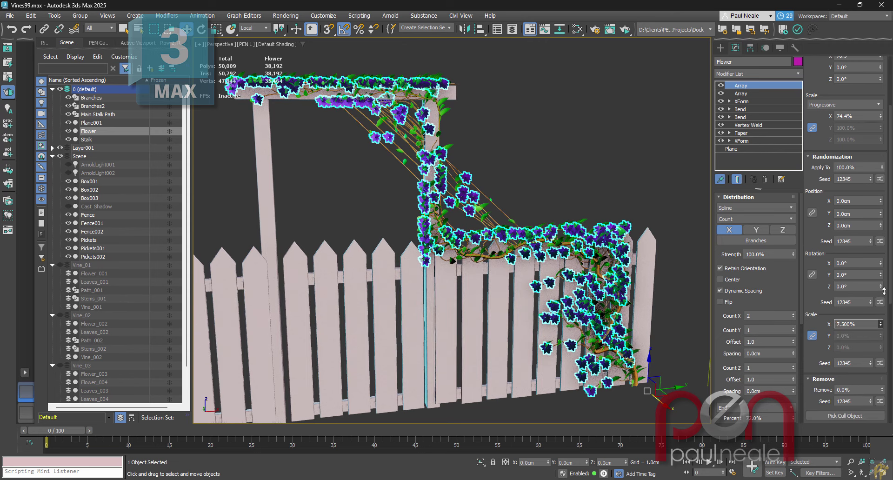
drag(887, 262, 888, 186)
click(572, 179)
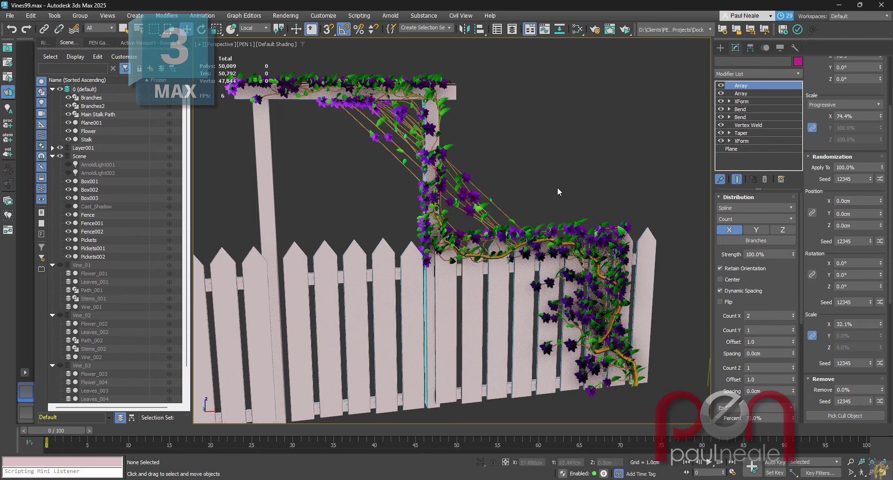
- Select the leaves object Plane001, unpin the modifier stack, and set its Array to End wrapping with Percent 18%
click(486, 203)
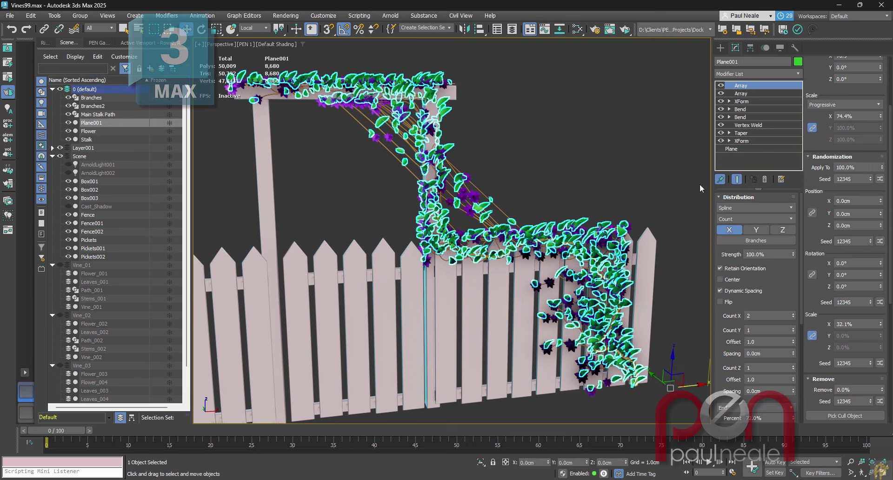
click(720, 179)
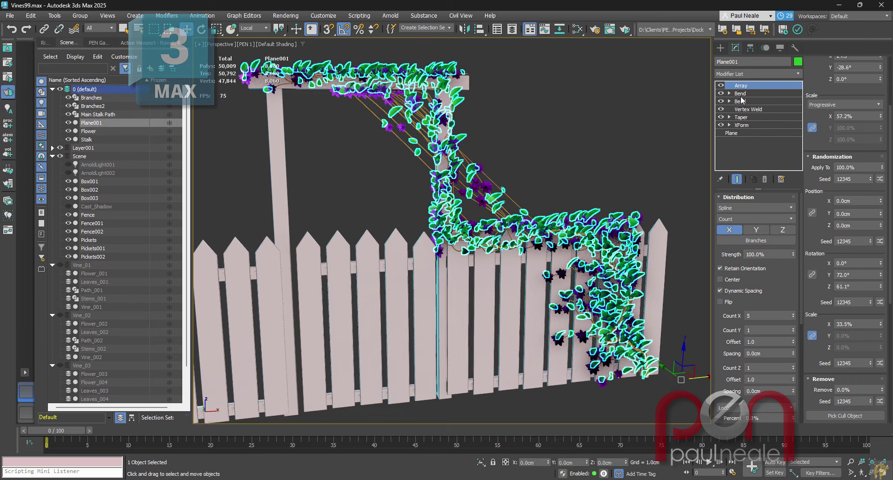
scroll(761, 289, down, 5)
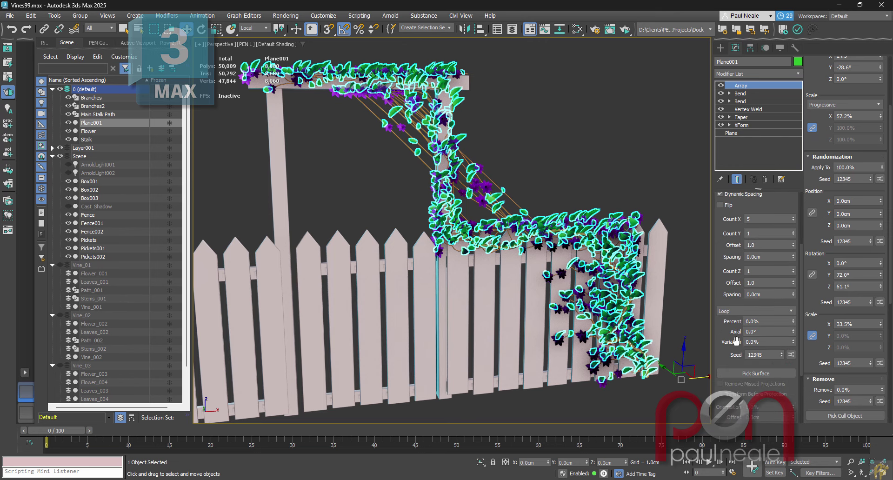
drag(792, 320, 796, 312)
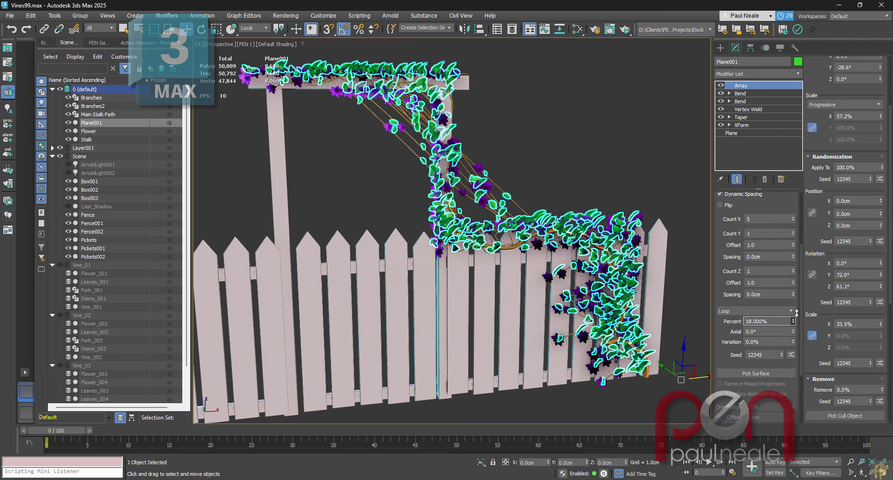
click(764, 310)
click(750, 332)
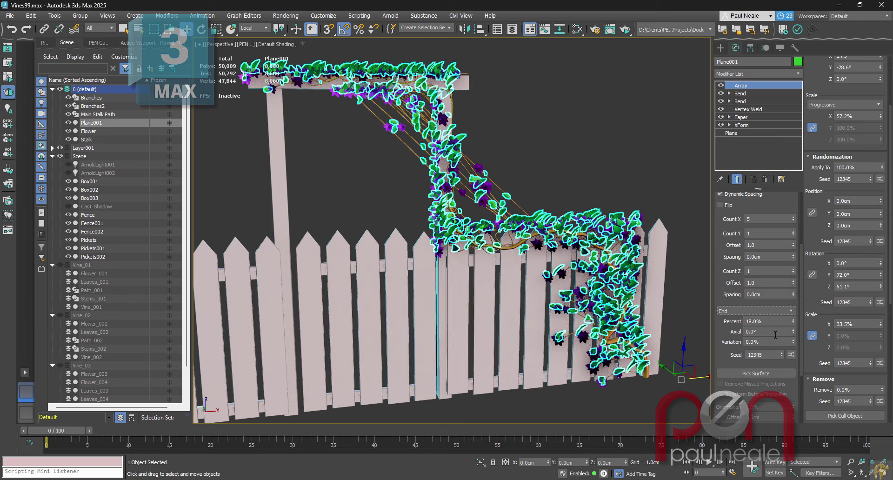
- Add spacing variation to the leaf Array, raise its Count X for denser foliage, and deselect the leaves
drag(793, 340, 775, 251)
drag(795, 221, 794, 214)
click(621, 187)
middle_drag(621, 187, 635, 196)
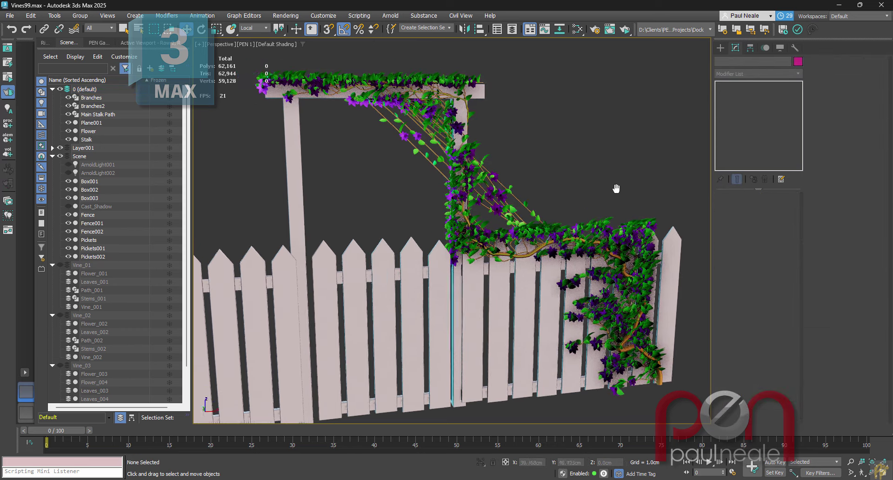
- Move the flowers away from the branches by setting the top Array's Z position to 0.12 cm on Flower
scroll(470, 285, up, 6)
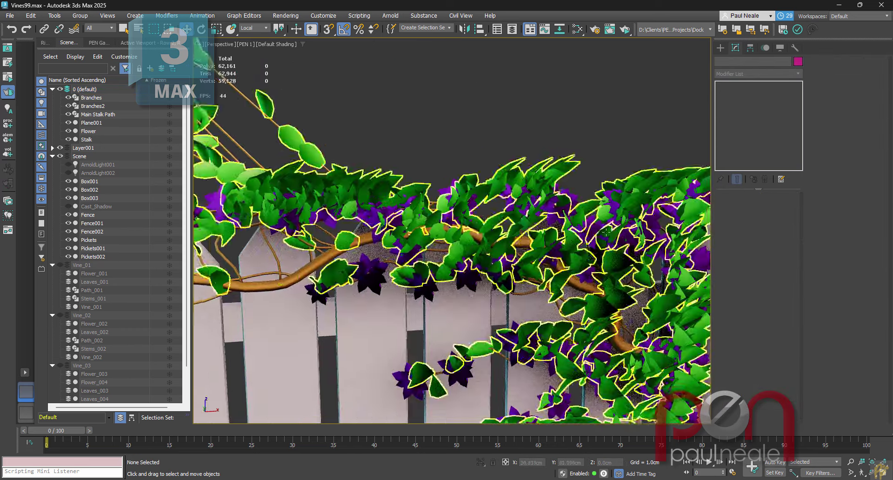
click(470, 285)
scroll(470, 285, down, 4)
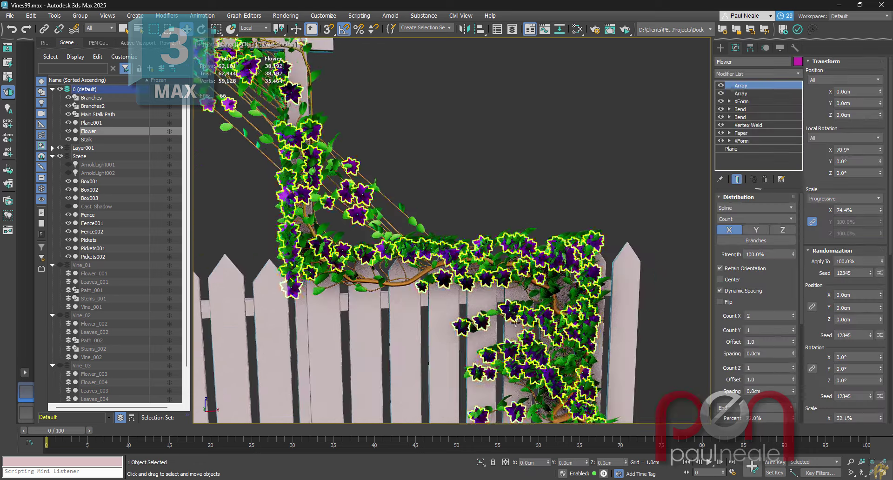
scroll(470, 284, up, 1)
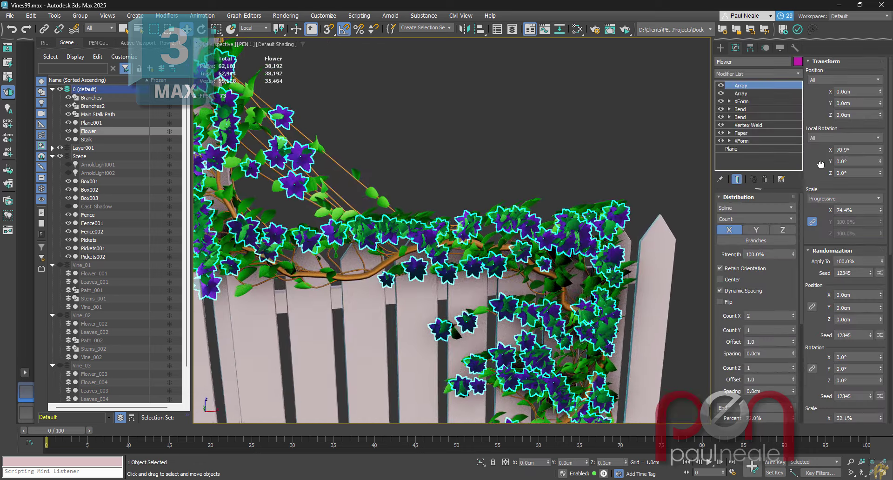
drag(880, 93, 882, 106)
right_click(880, 93)
alt+middle_drag(503, 232, 607, 198)
scroll(581, 218, down, 3)
click(659, 157)
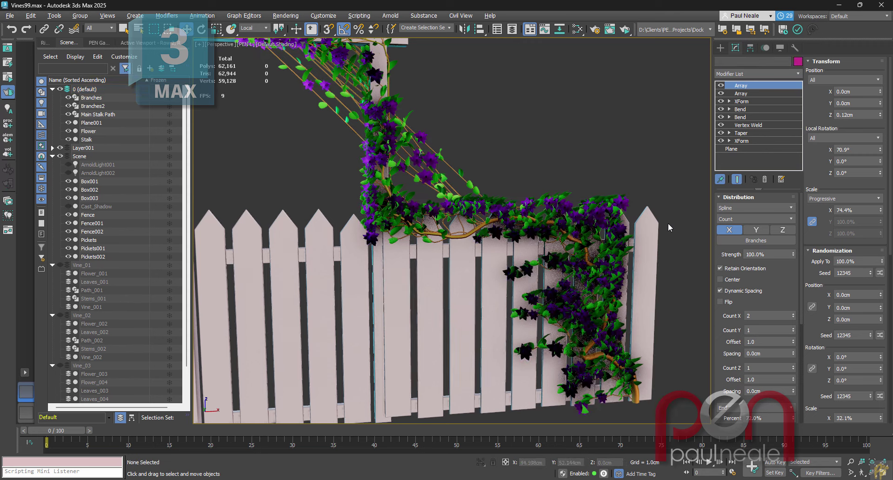
scroll(647, 255, down, 2)
middle_drag(643, 253, 633, 259)
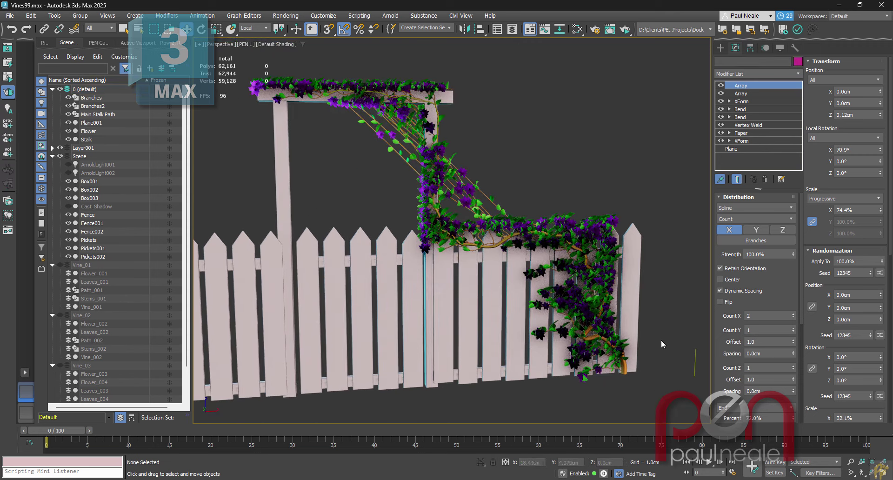
alt+middle_drag(670, 337, 672, 303)
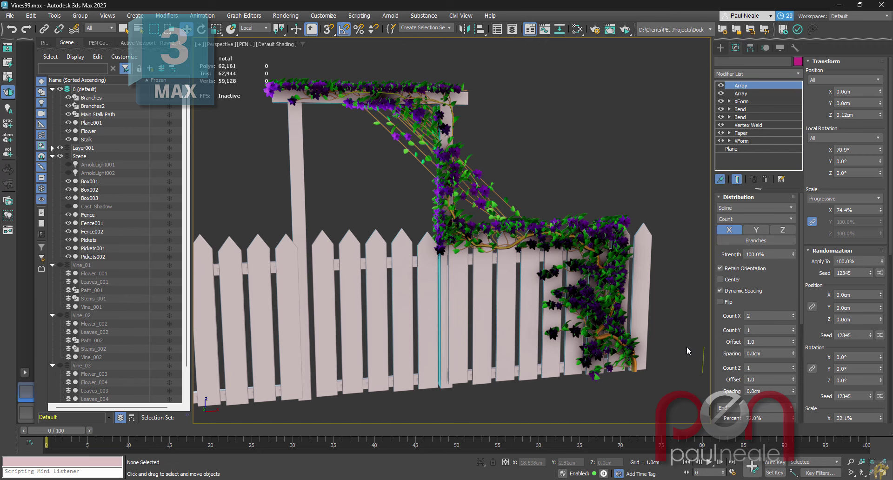
alt+middle_drag(671, 314, 678, 324)
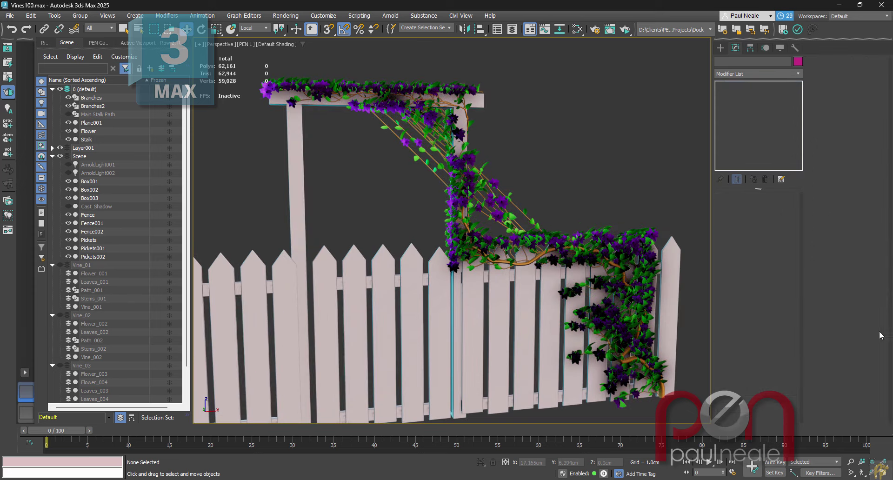
- Select Stalk and Branches together and open the Slate Material Editor
click(93, 141)
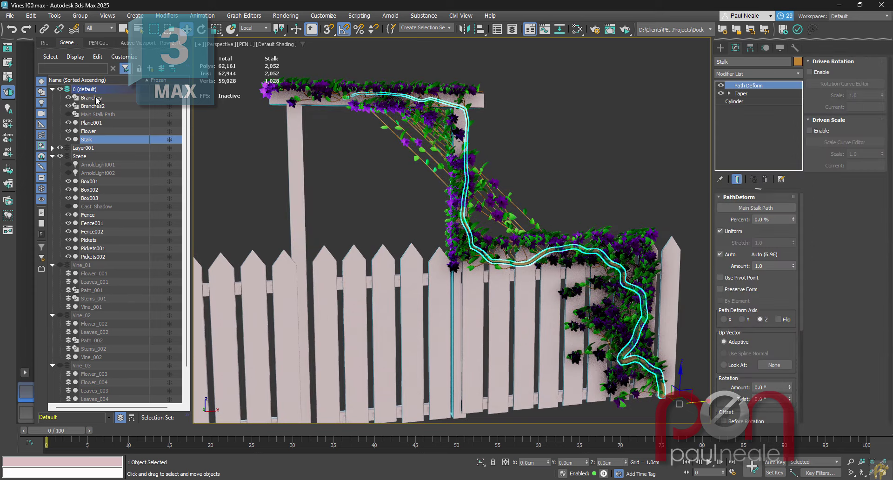
ctrl+click(97, 98)
middle_drag(356, 207, 361, 197)
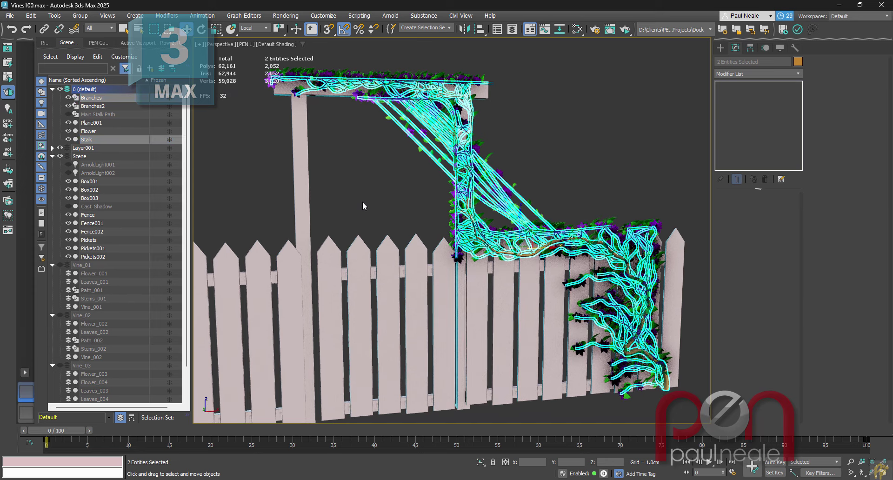
key(m)
- Examine the parameters of Material #17 and of the OSL Uber Noise map that feeds it
middle_drag(311, 264, 306, 218)
double_click(331, 150)
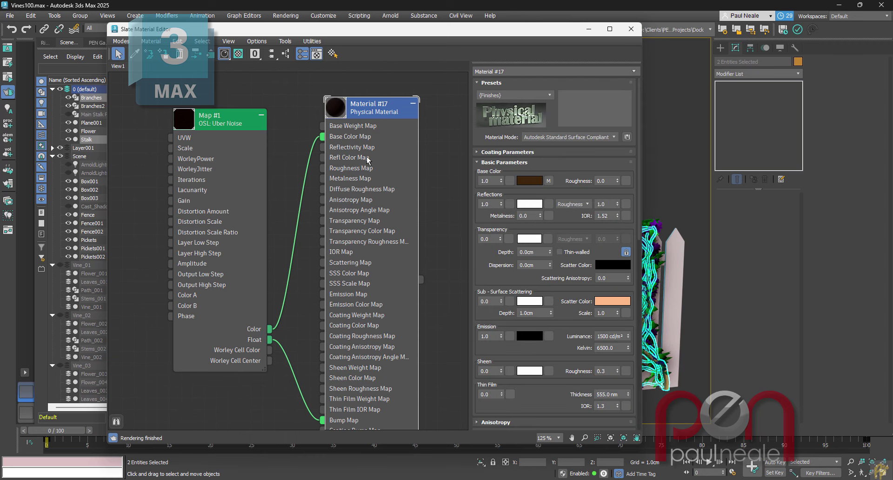
double_click(228, 125)
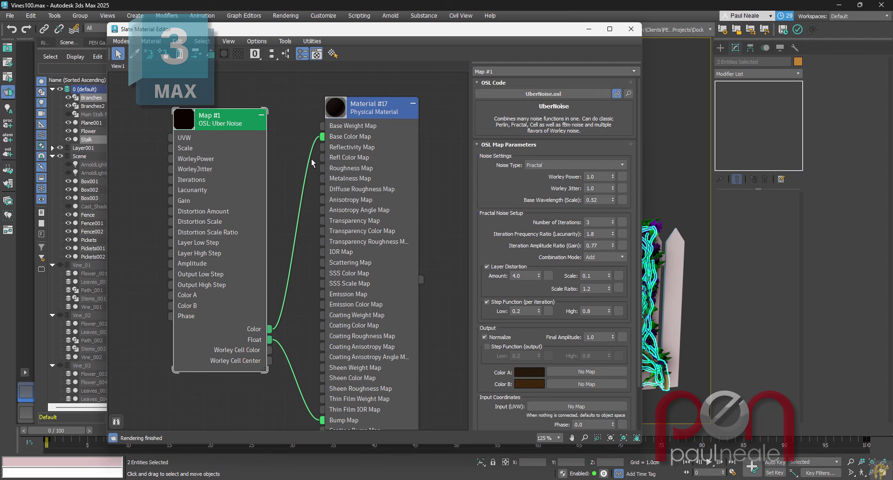
- Hide the unused slots on the Uber Noise and Material #17 nodes and select Material #17
drag(236, 88, 410, 165)
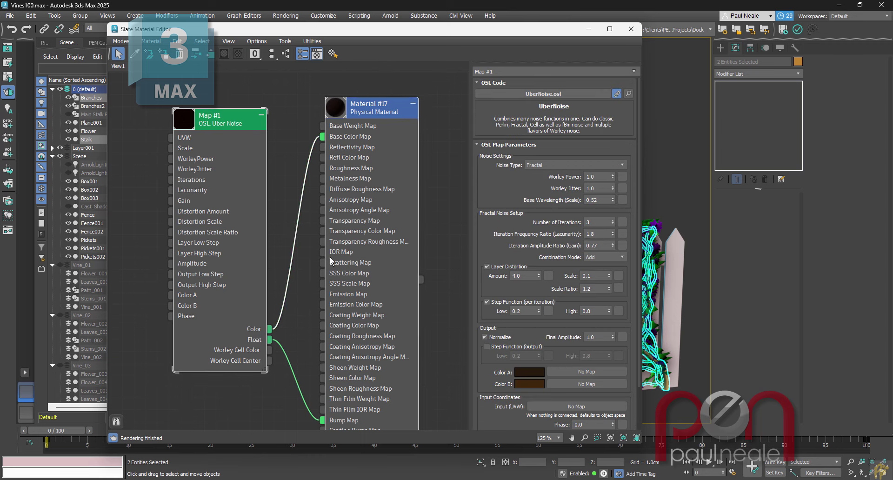
key(h)
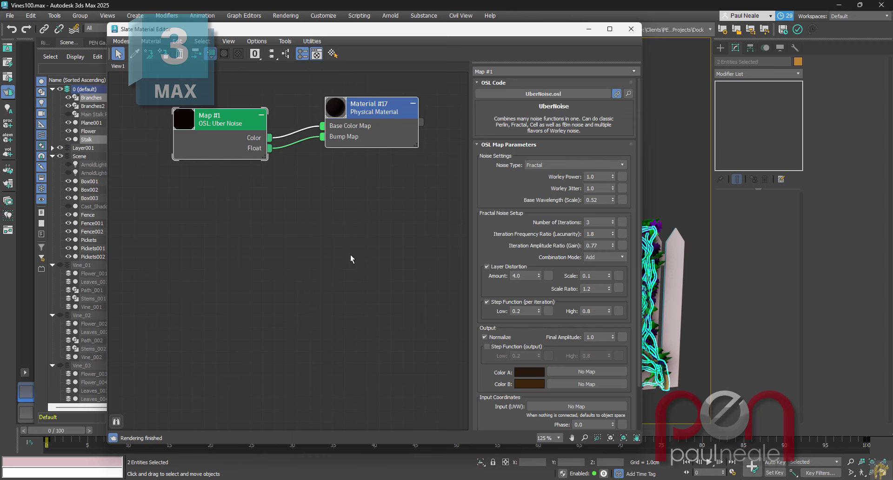
middle_drag(396, 215, 382, 297)
scroll(369, 292, down, 1)
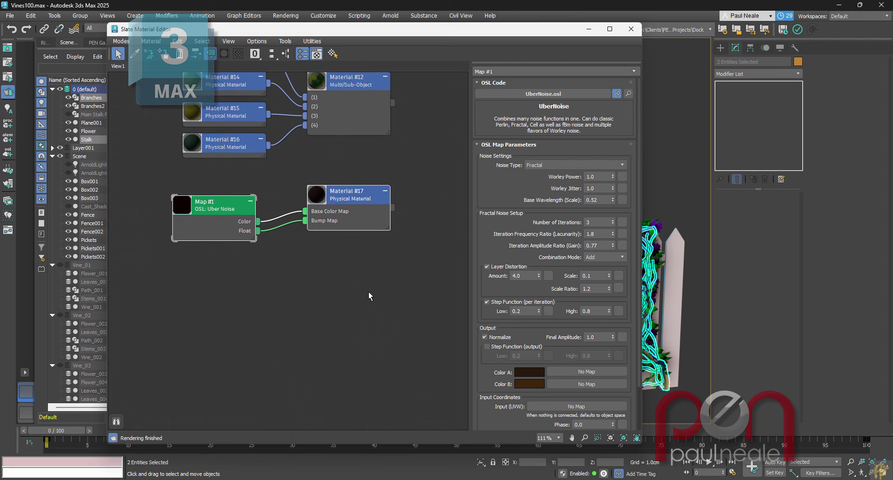
click(371, 218)
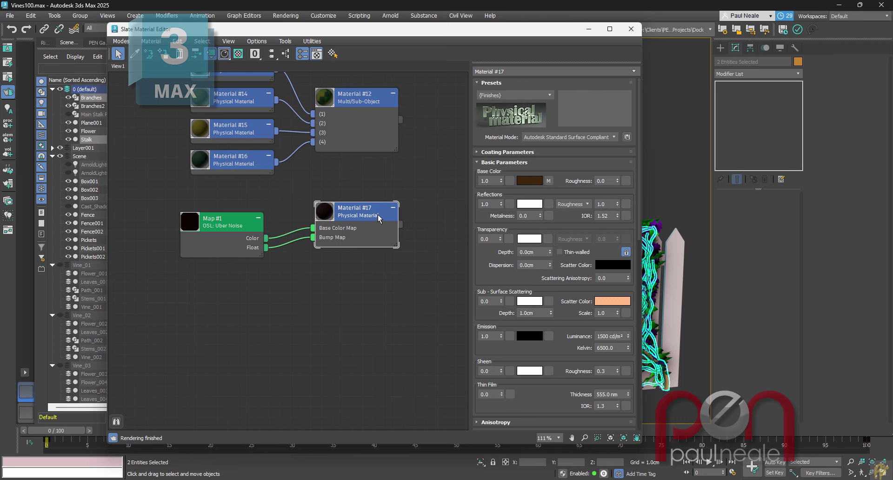
- Clear the Stalk and Branches selection and select the Flower object
click(384, 318)
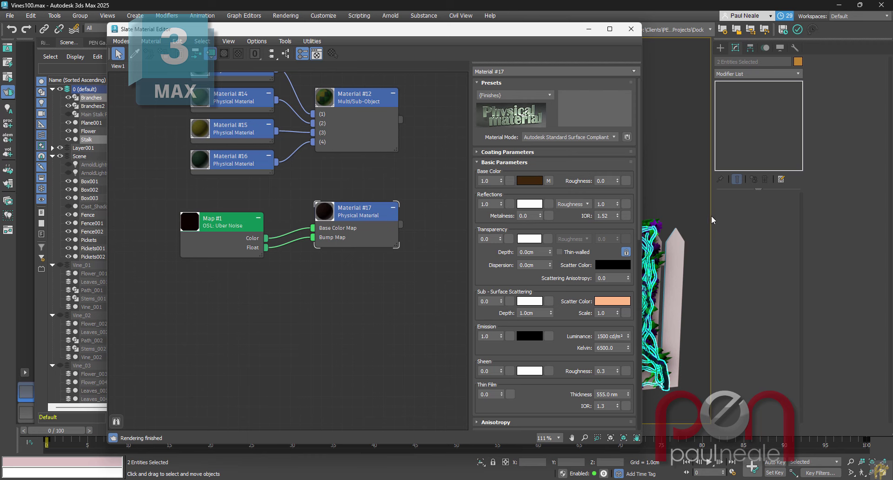
click(679, 191)
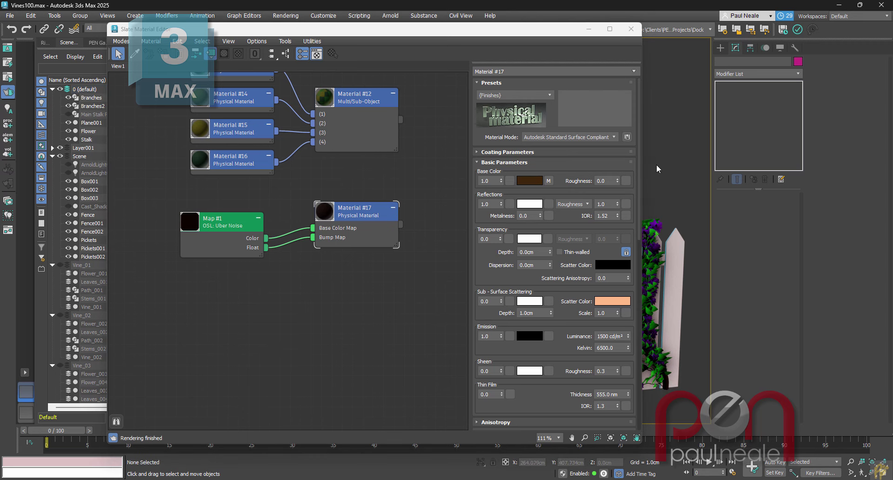
key(m)
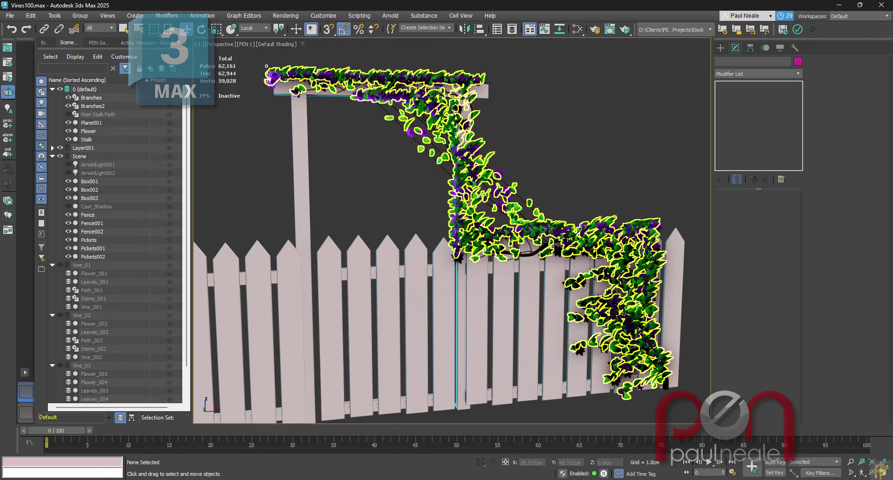
click(512, 194)
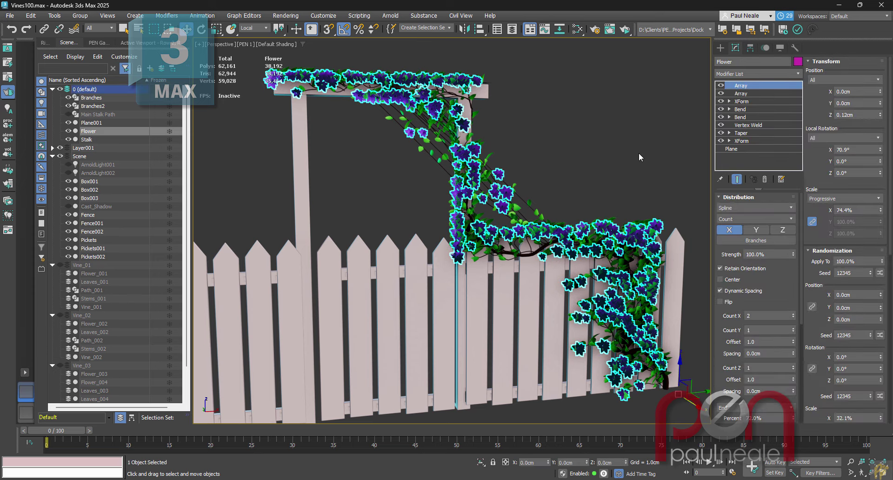
- Assign the pink Multi/Sub-Object Material #32 to Flower and bring up the parameters of its sub-material Material #19
key(m)
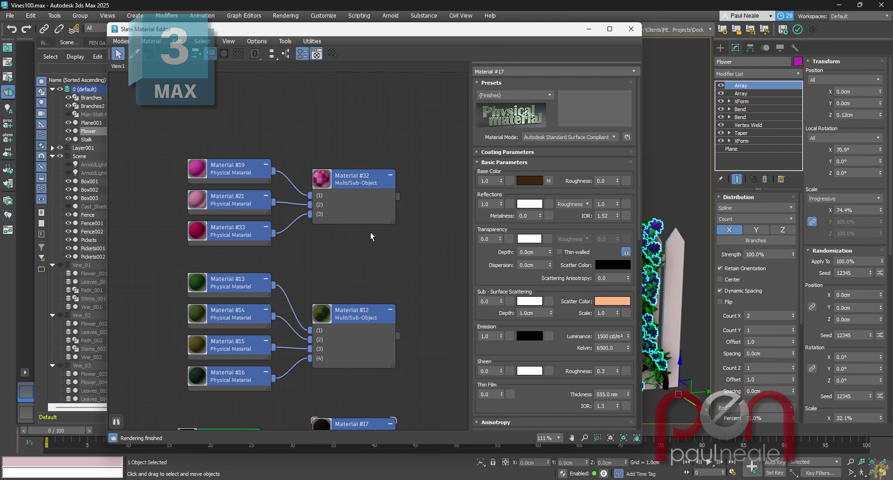
double_click(361, 185)
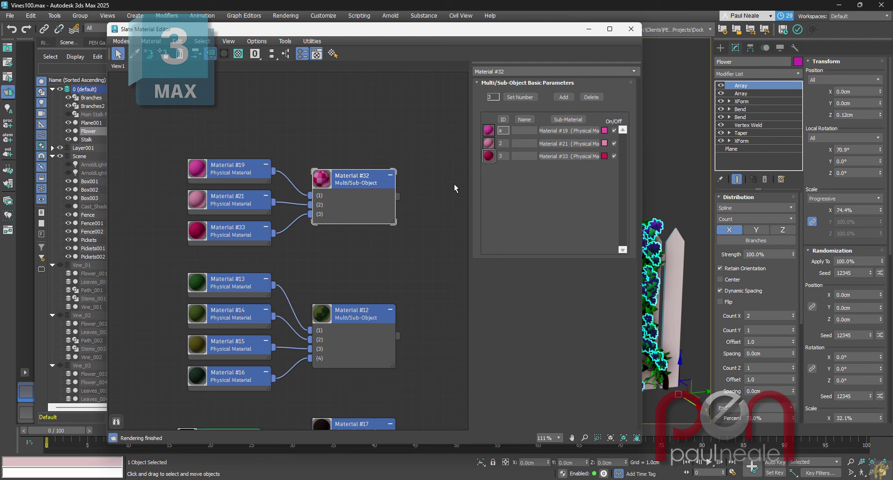
middle_drag(406, 179, 409, 174)
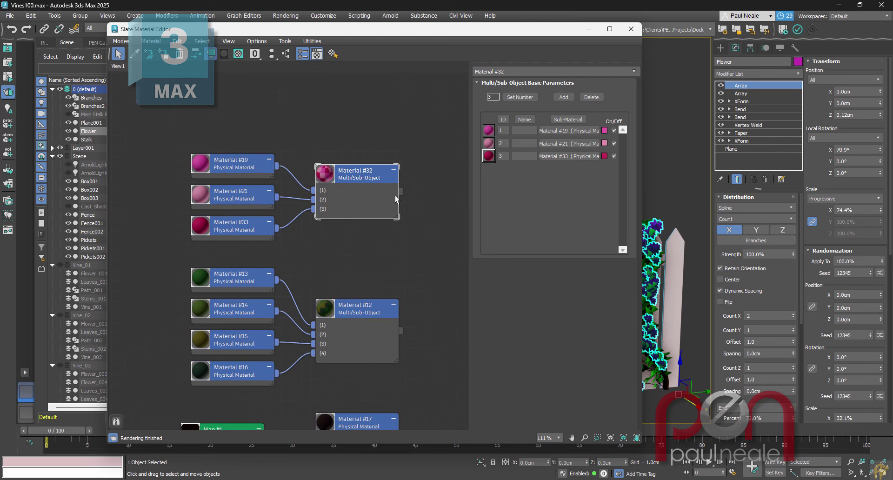
drag(361, 182, 667, 229)
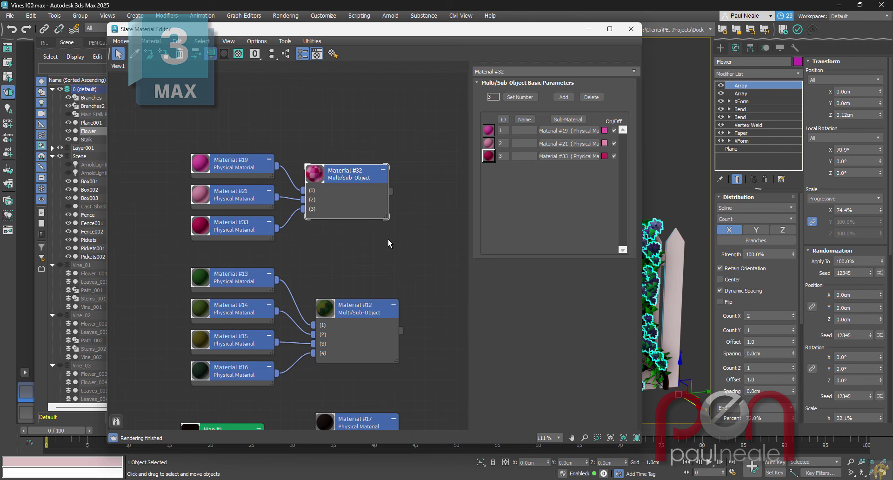
double_click(231, 166)
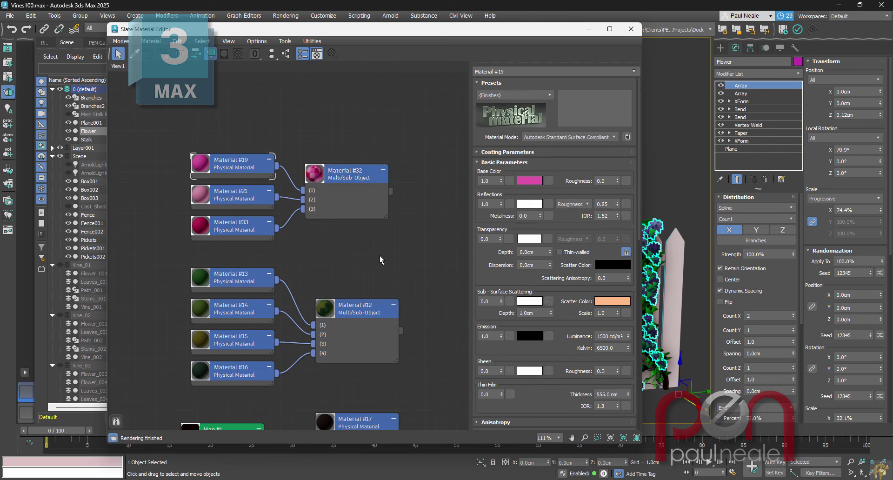
key(m)
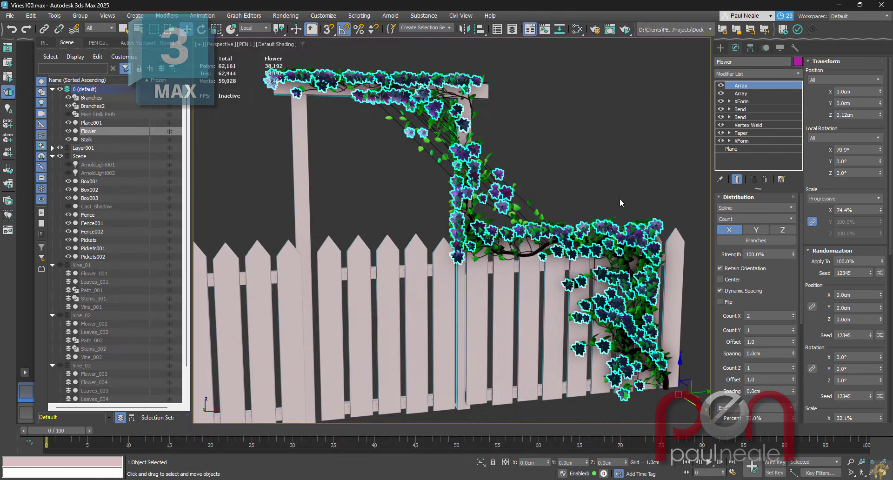
- Add a Normal modifier directly above the base Plane in Flower's modifier stack and turn on Flip Normals
alt+middle_drag(609, 225, 575, 186)
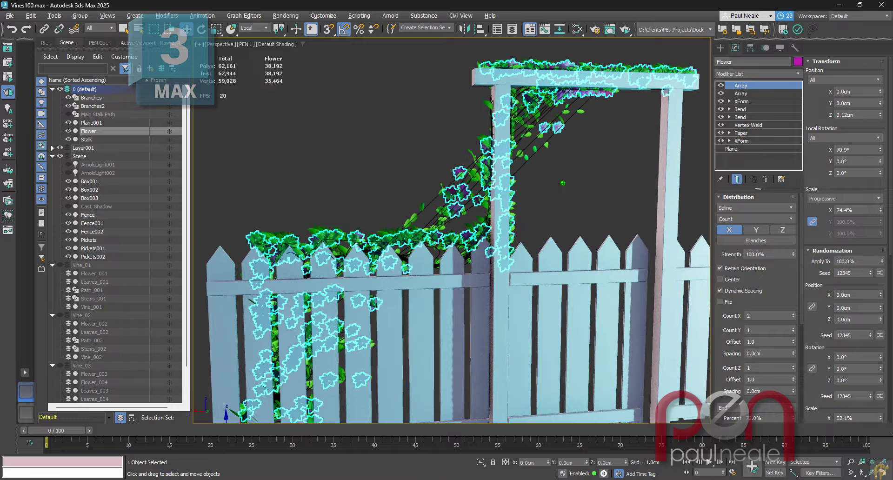
click(574, 186)
alt+middle_drag(536, 226, 696, 232)
middle_drag(445, 190, 643, 224)
scroll(539, 195, up, 3)
click(493, 184)
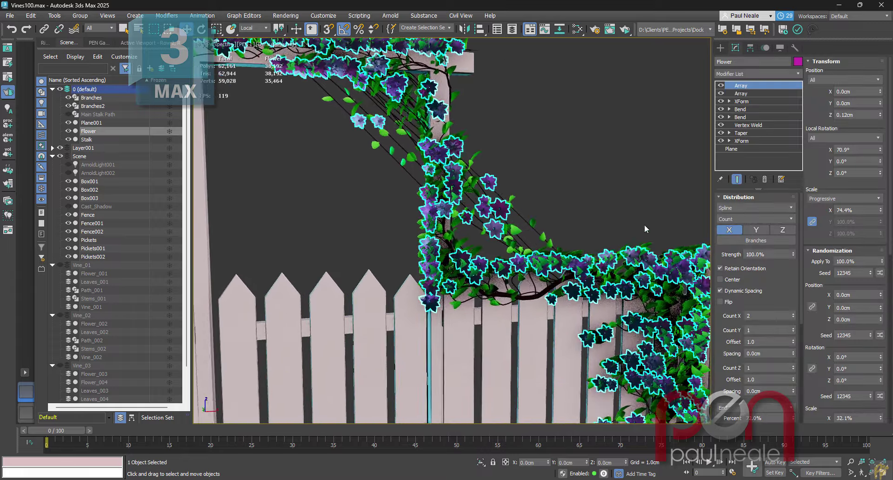
click(746, 149)
alt+middle_drag(705, 175, 591, 200)
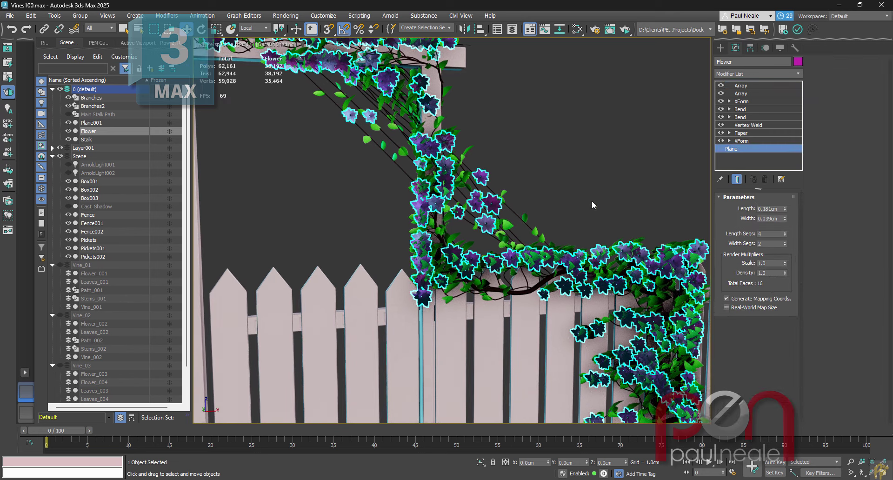
text(xnorm)
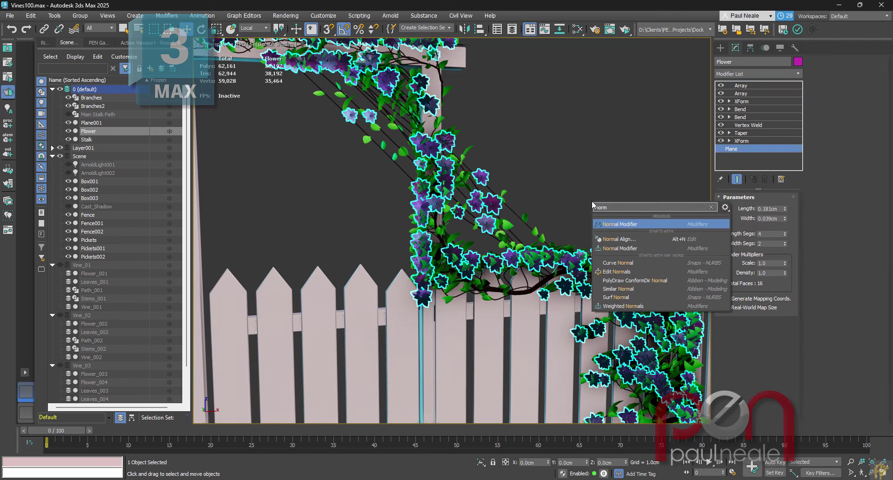
key(Return)
click(748, 222)
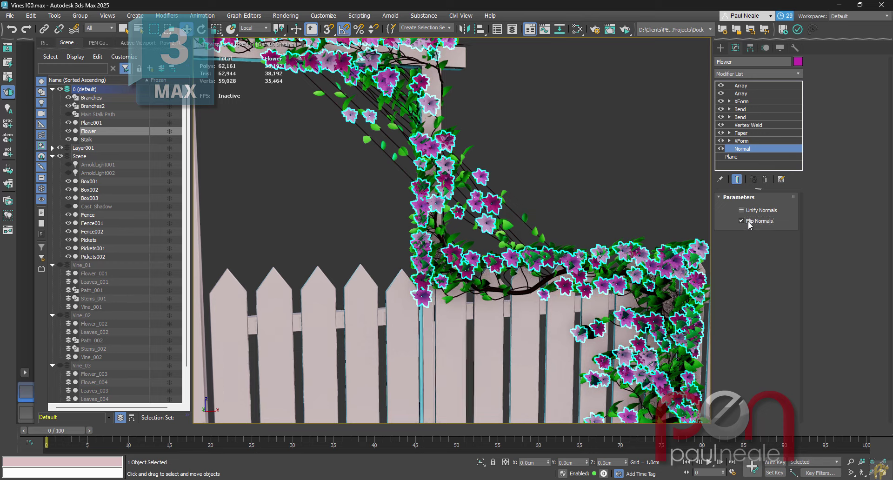
mouse_move(629, 217)
alt+middle_down()
mouse_move(603, 219)
mouse_move(609, 226)
mouse_move(596, 215)
mouse_move(659, 234)
mouse_move(630, 208)
alt+middle_up()
scroll(603, 219, down, 3)
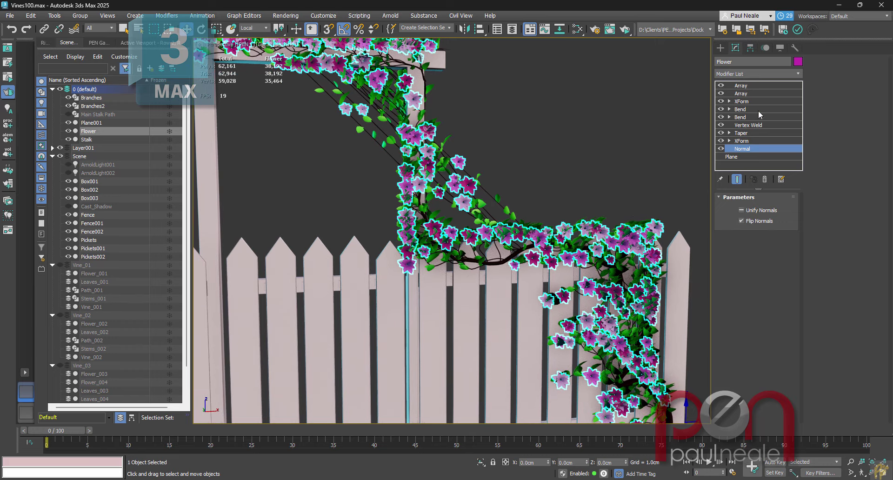
- In Flower's top Array, reset the random Material ID To value to 1, and return it to 3
click(746, 86)
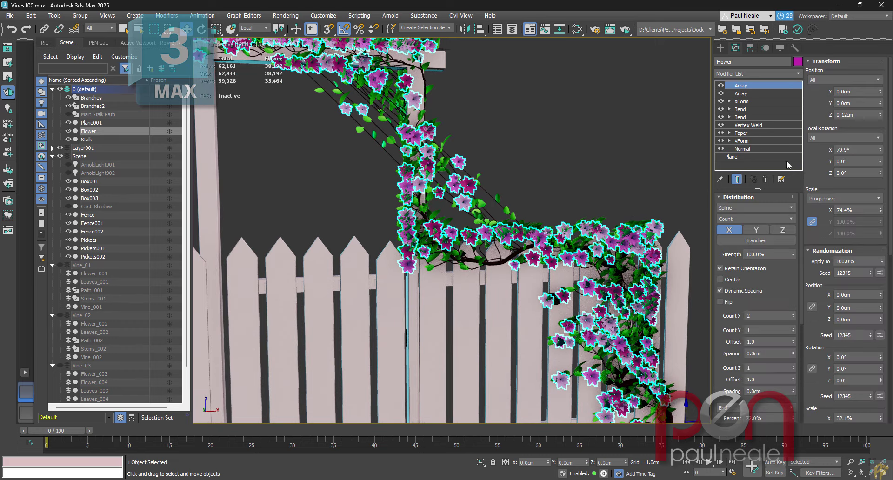
scroll(819, 328, down, 10)
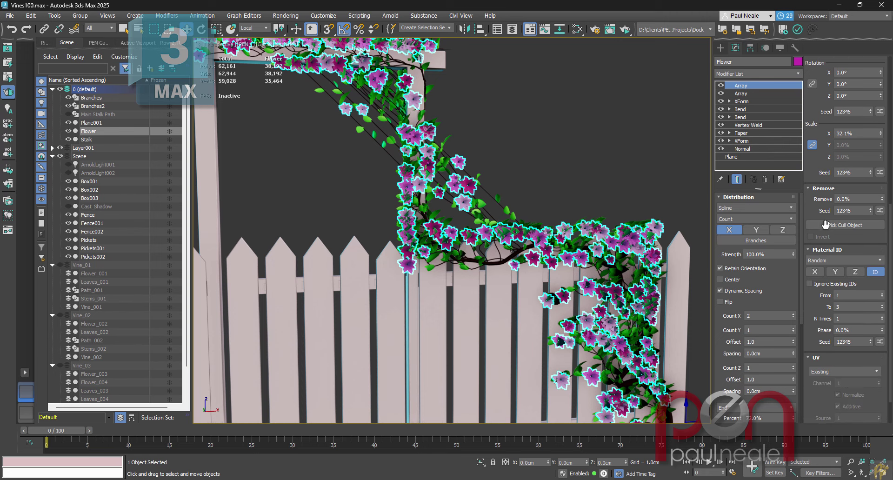
right_click(882, 309)
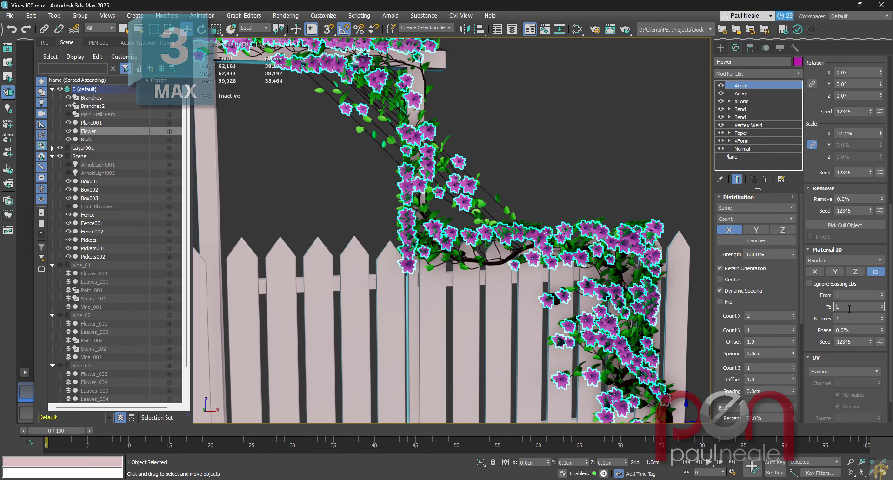
click(881, 305)
click(882, 305)
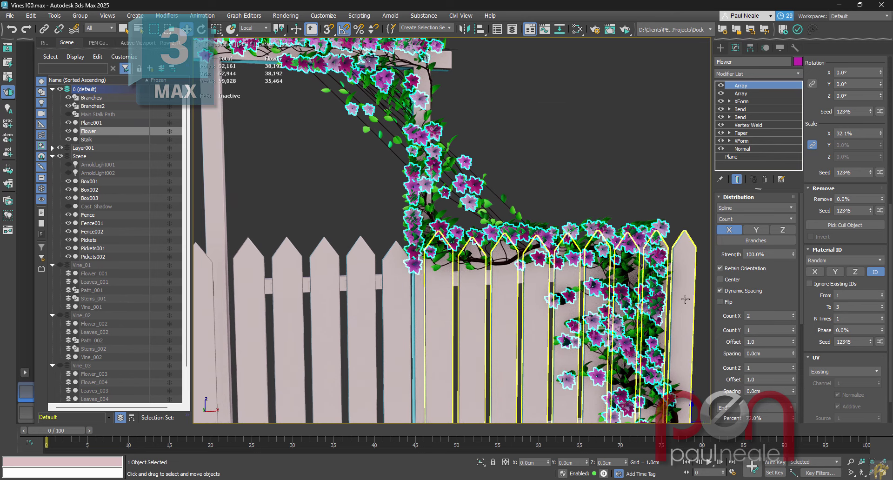
- Try a Material ID N Times value of 5 in Flower's top Array, and reset it to 1
key(m)
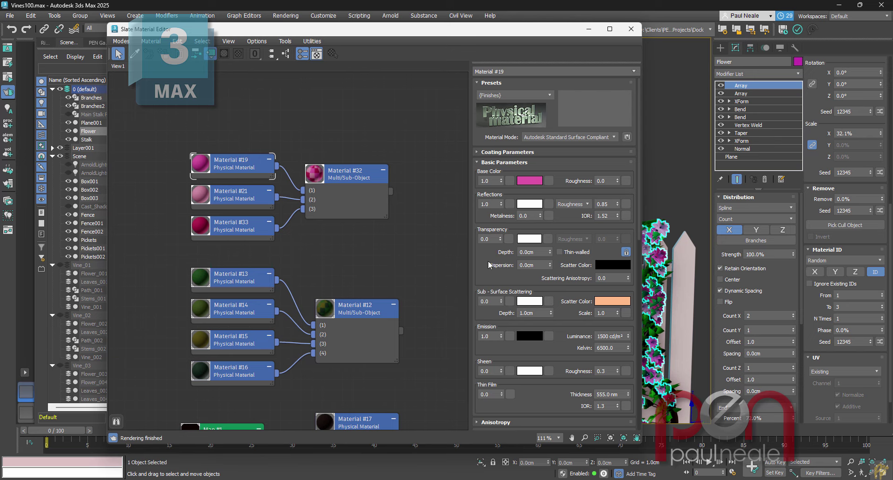
key(m)
scroll(551, 247, up, 4)
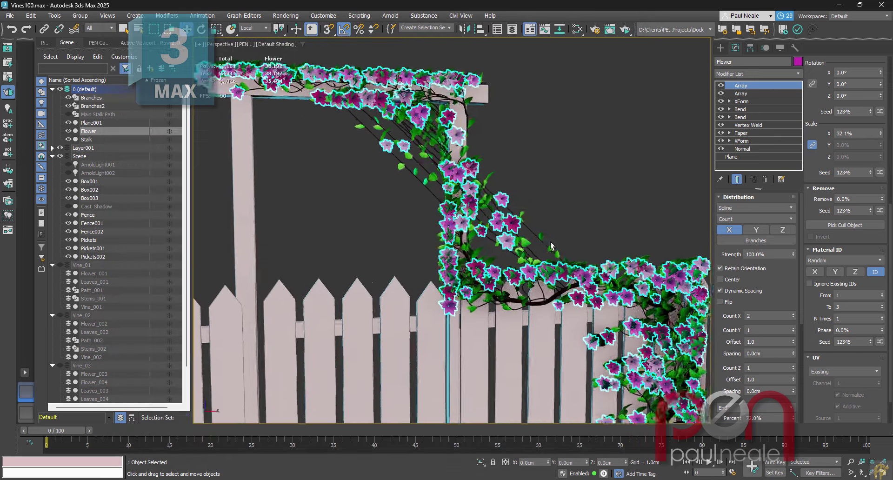
scroll(551, 247, down, 1)
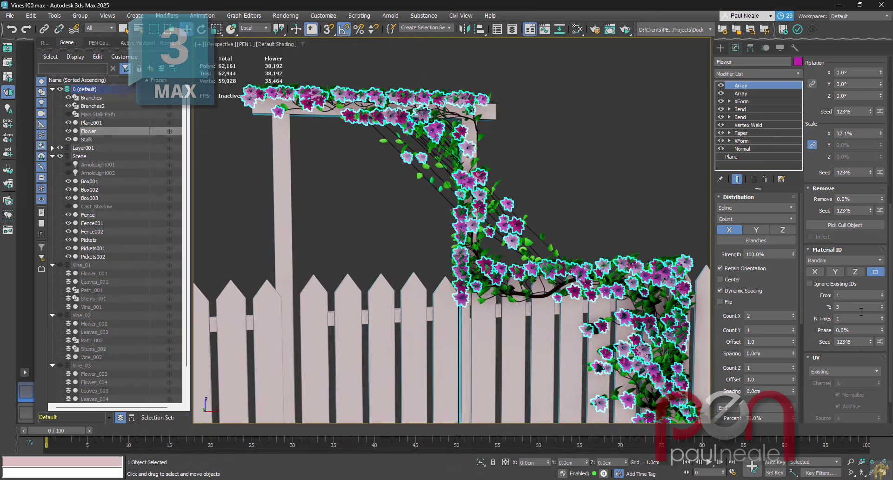
mouse_move(580, 228)
middle_down()
mouse_move(564, 225)
mouse_move(533, 245)
mouse_move(560, 228)
mouse_move(576, 232)
middle_up()
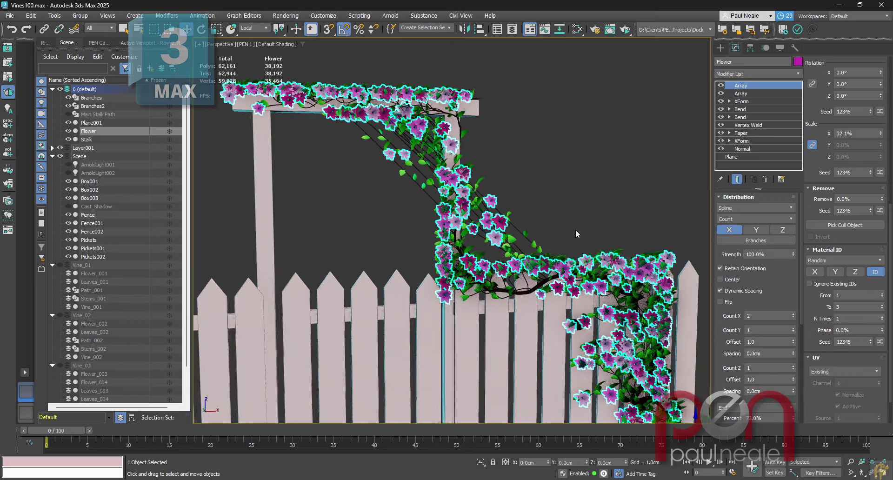
click(882, 316)
click(882, 316)
click(882, 317)
click(883, 317)
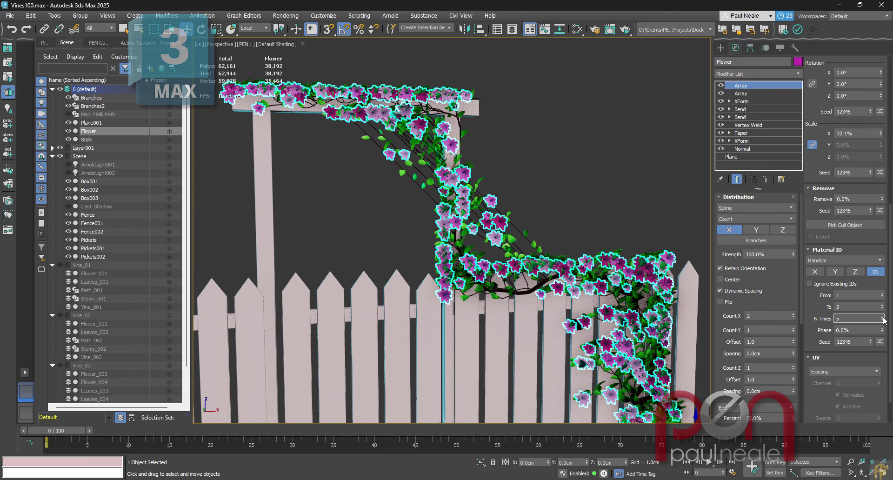
right_click(882, 320)
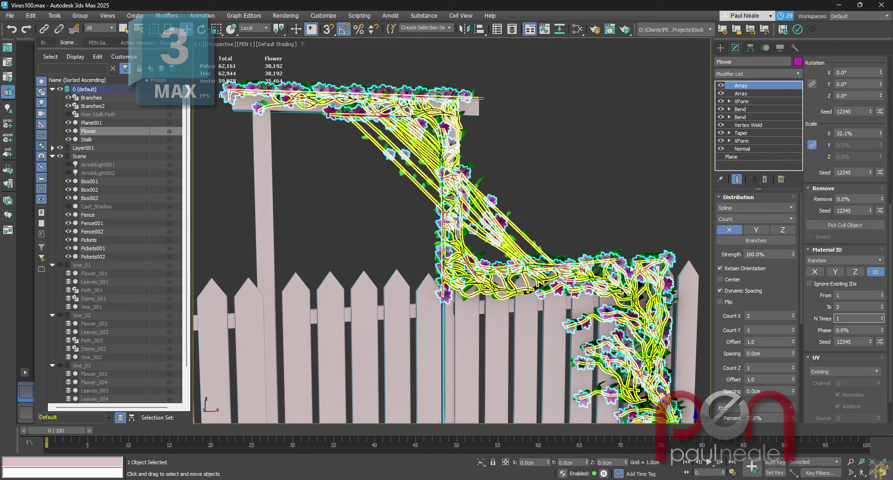
- Select the leaves object Plane001 and set the Material ID To value of its Array to 4
scroll(620, 262, down, 2)
middle_drag(620, 261, 599, 213)
click(533, 224)
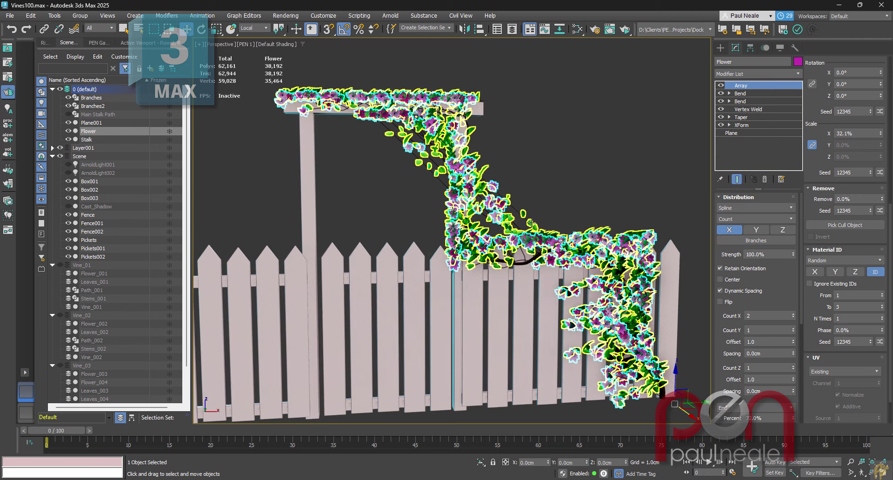
drag(817, 309, 835, 277)
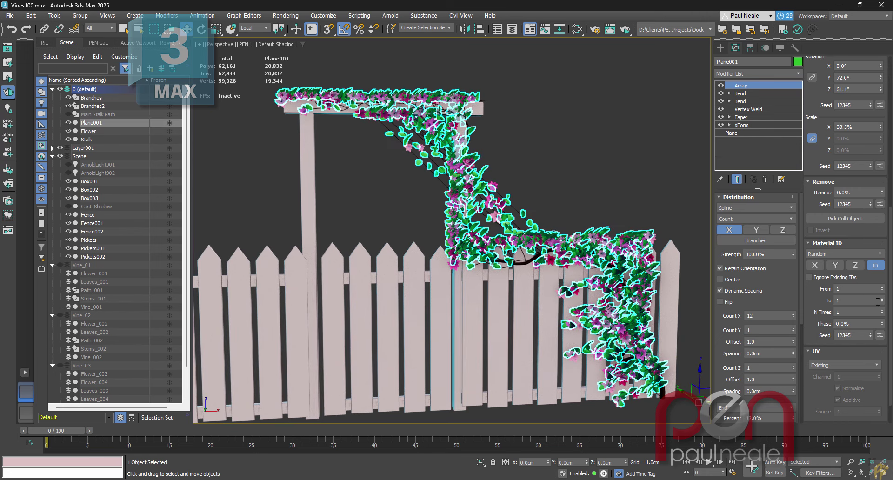
drag(882, 299, 881, 295)
- Assign the four-part green Multi/Sub-Object Material #12 to Plane001 and clear the selection
middle_drag(604, 209, 615, 201)
key(m)
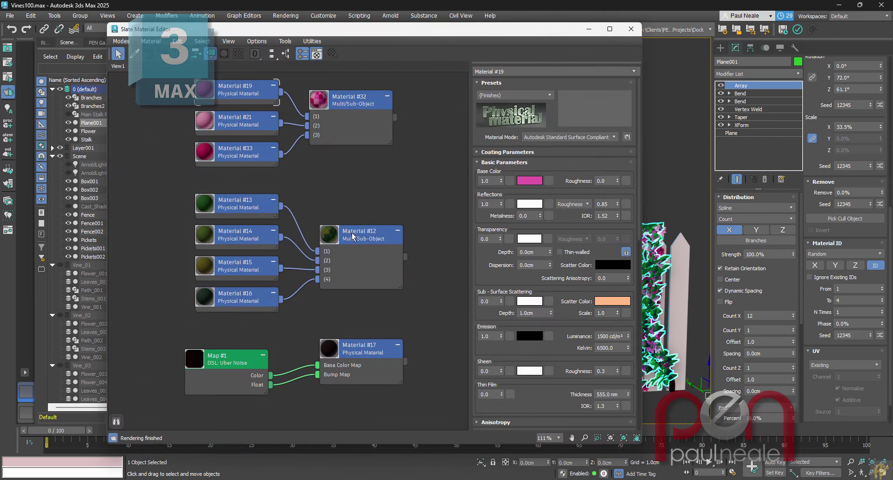
double_click(395, 260)
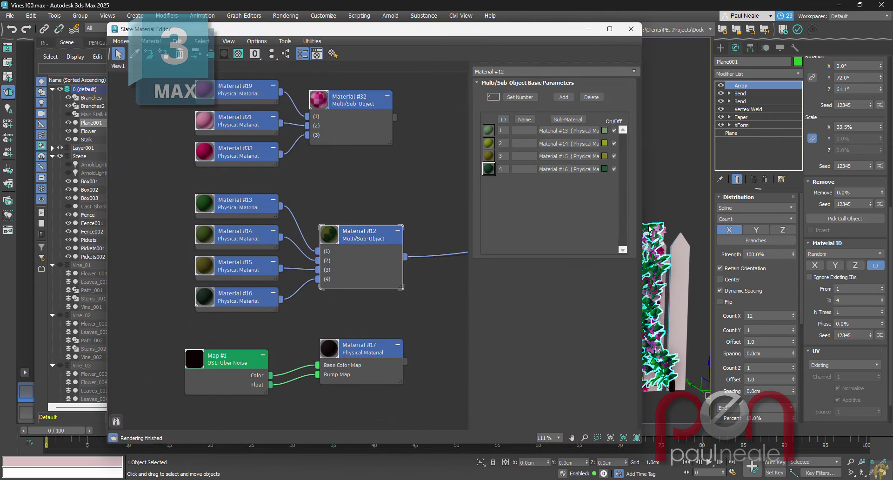
click(663, 205)
key(m)
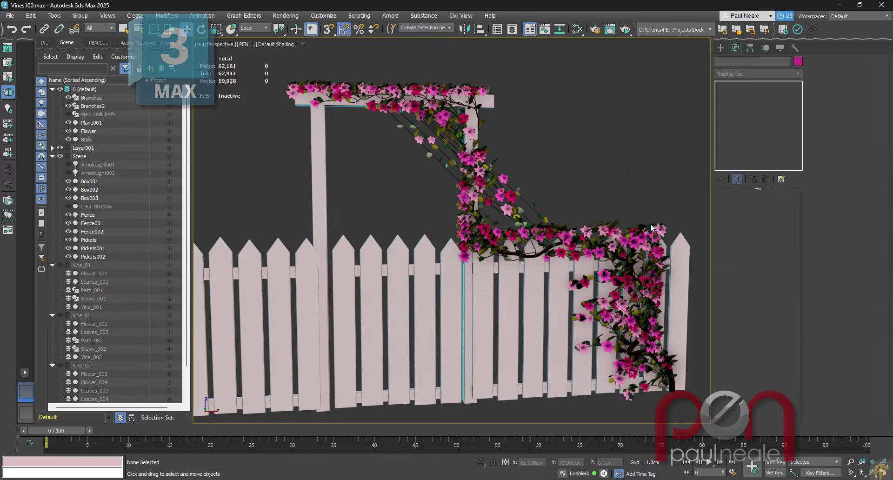
- Add a Normal modifier directly above the base Plane in the modifier stack of Plane001
click(646, 227)
alt+middle_drag(646, 227, 597, 209)
scroll(604, 219, up, 2)
click(743, 133)
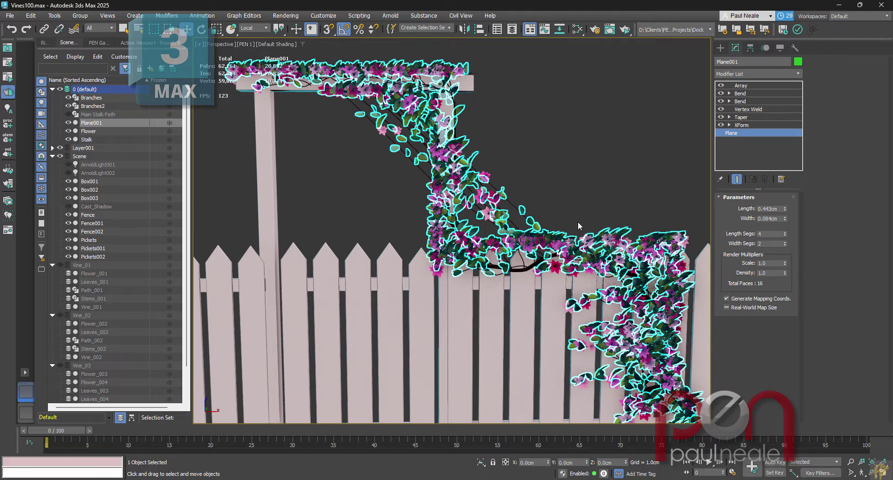
key(x)
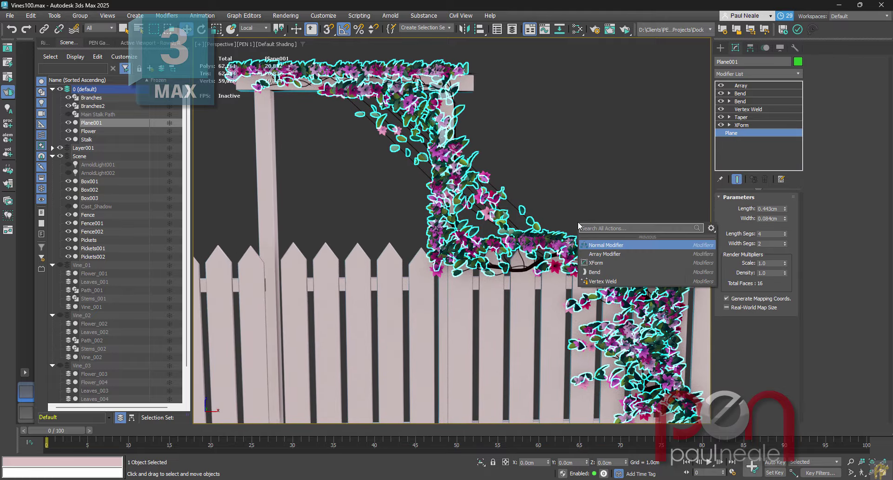
text(norm)
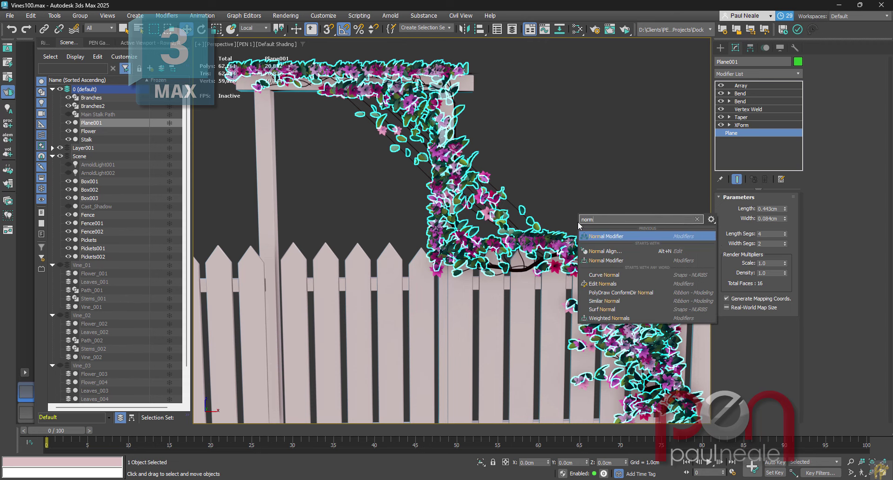
key(Return)
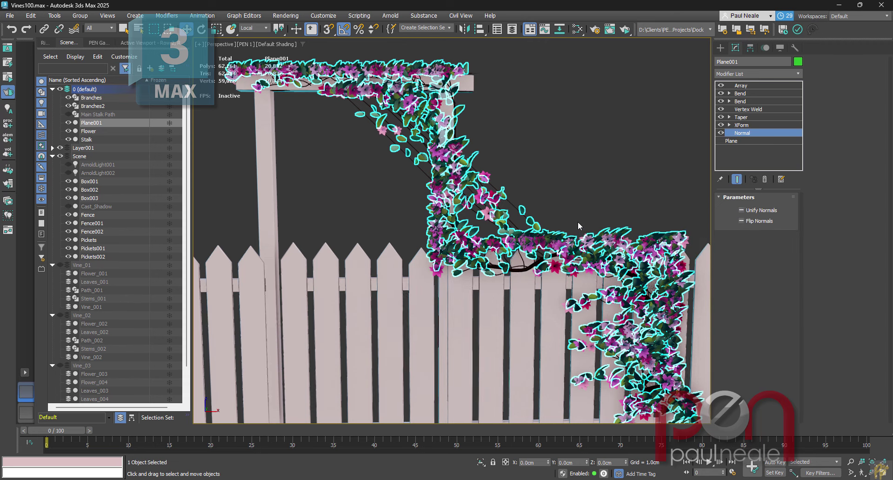
- Flip the normals of Plane001 through its Normal modifier and clear the selection
click(741, 222)
click(616, 186)
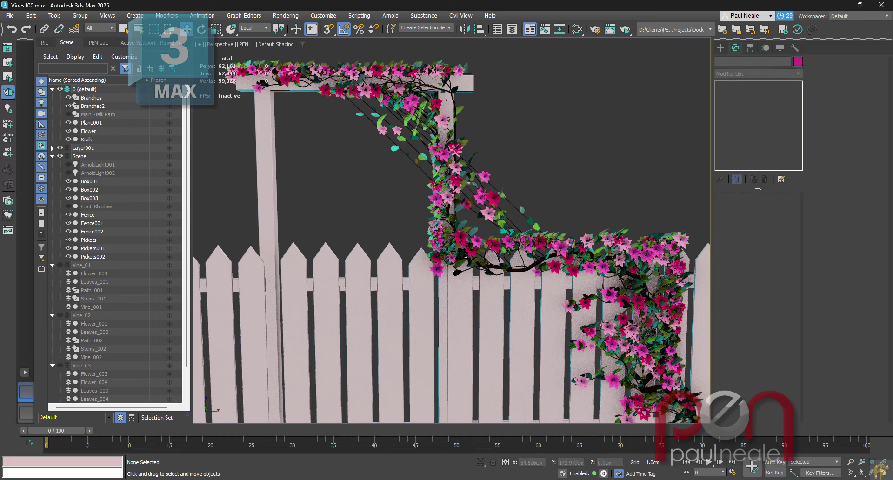
scroll(614, 200, down, 2)
alt+middle_drag(615, 210, 661, 206)
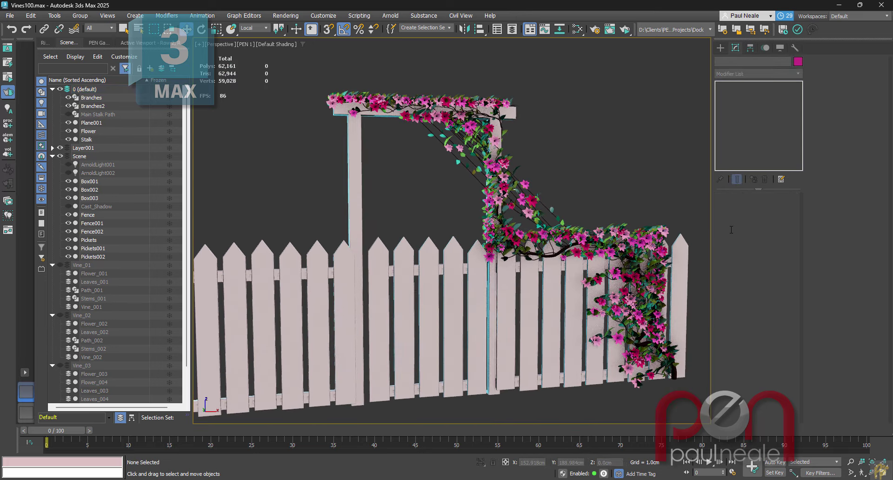
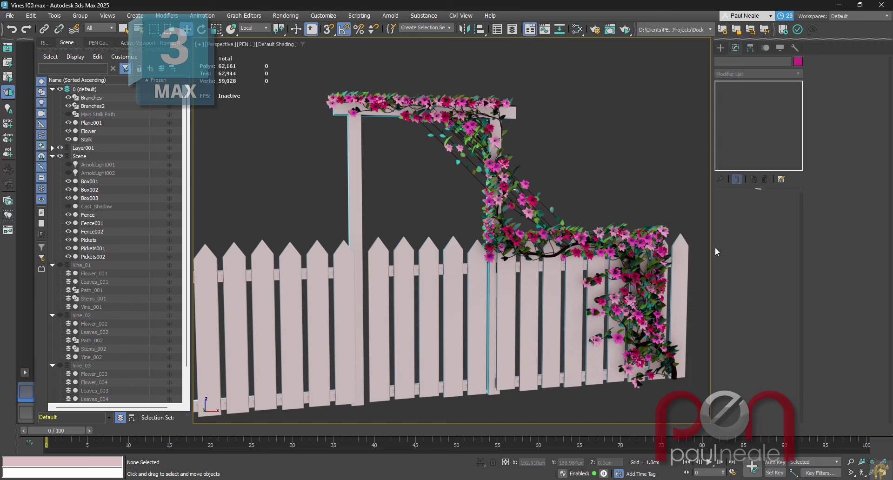
alt+middle_drag(679, 270, 433, 101)
middle_drag(403, 175, 453, 180)
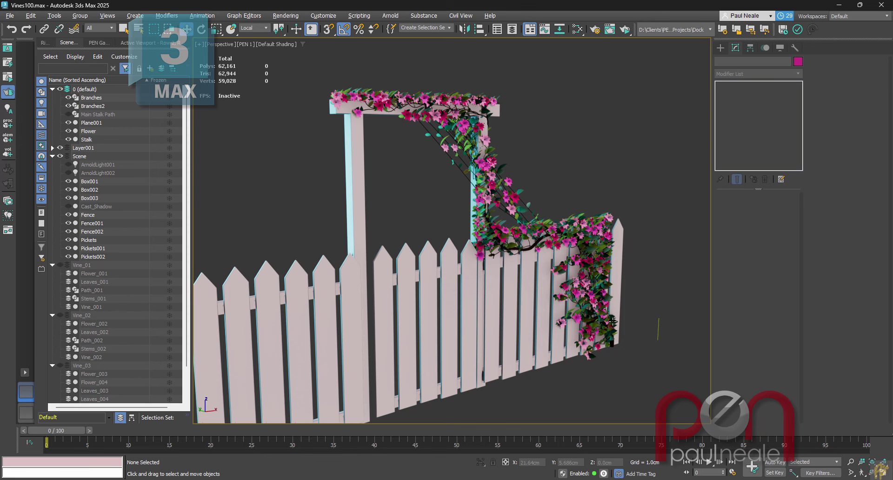
mouse_move(612, 321)
middle_down()
mouse_move(574, 347)
mouse_move(533, 317)
middle_up()
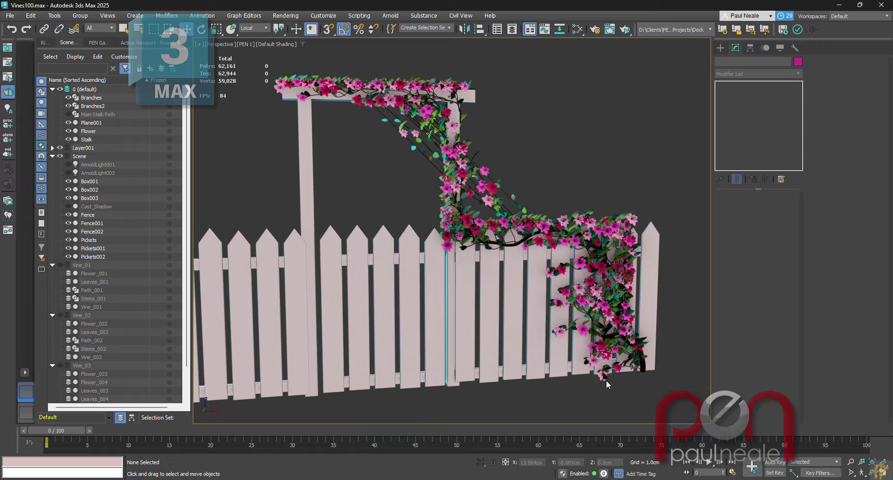
alt+middle_drag(606, 380, 626, 374)
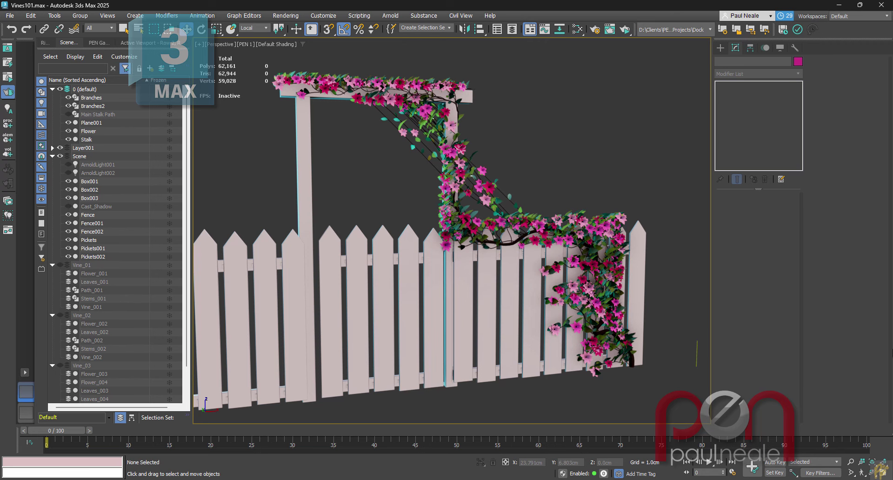
- Select the short spline Branches2 beside the fence and add a Bend modifier with an angle of 52.5
scroll(680, 330, up, 5)
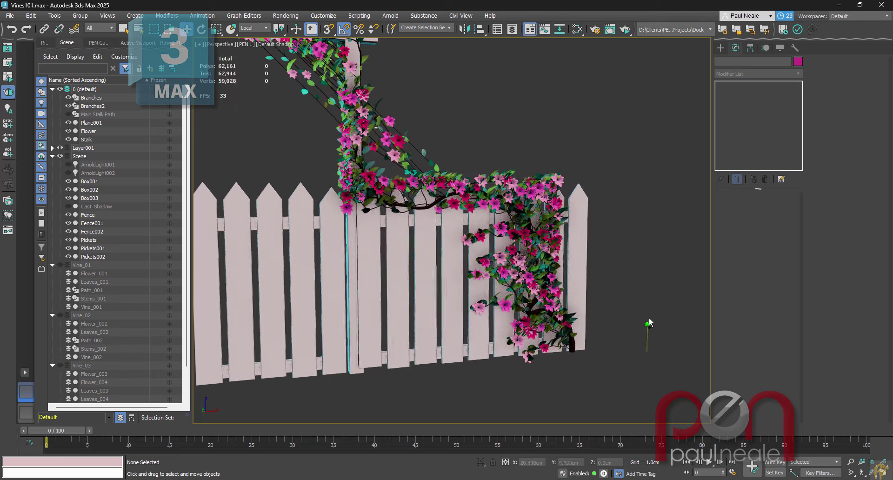
click(647, 331)
scroll(670, 301, up, 5)
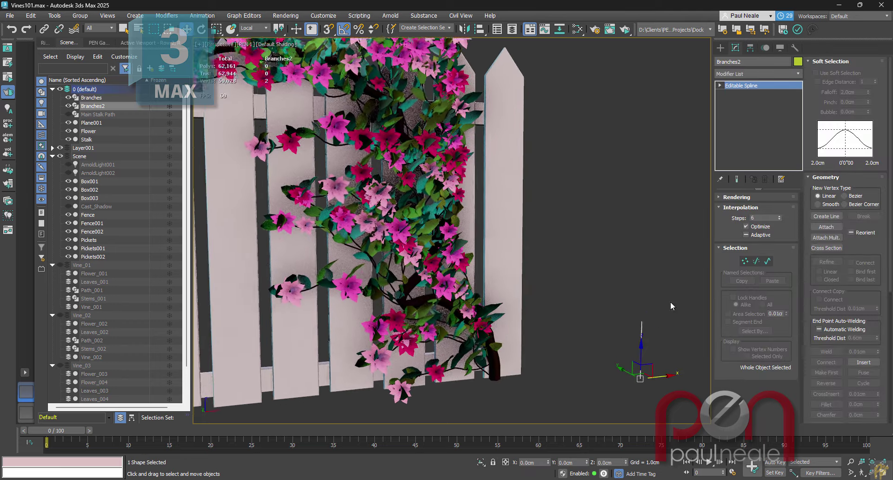
scroll(621, 317, up, 4)
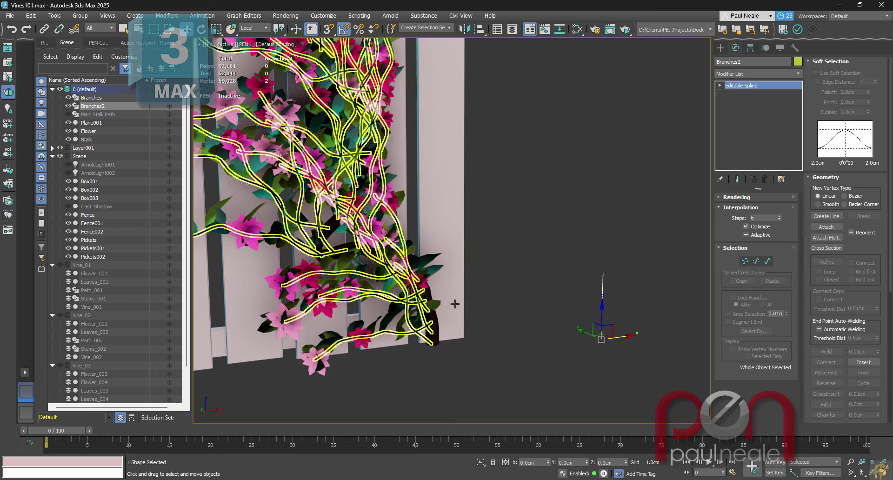
middle_drag(600, 292, 623, 319)
text(x)
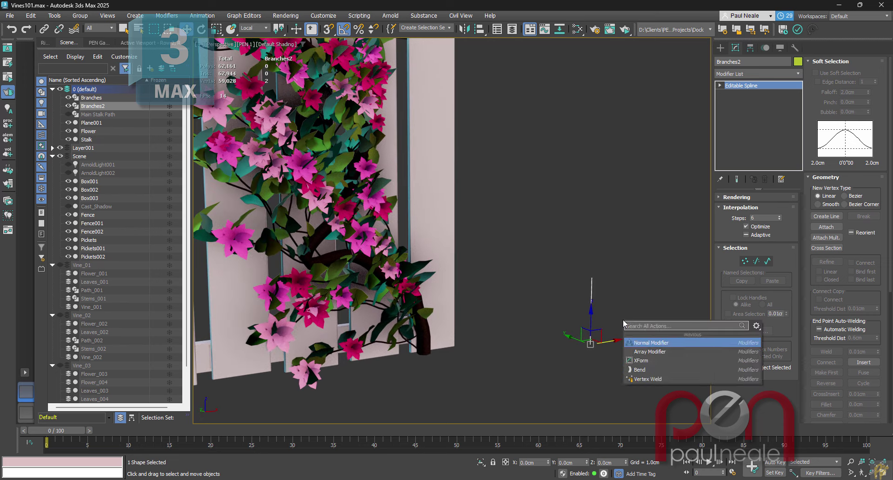
text(ben)
key(Return)
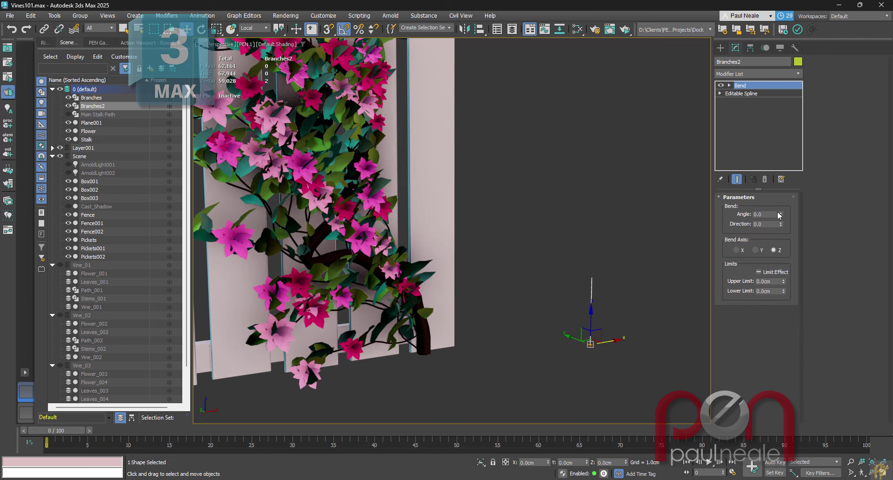
drag(780, 214, 788, 171)
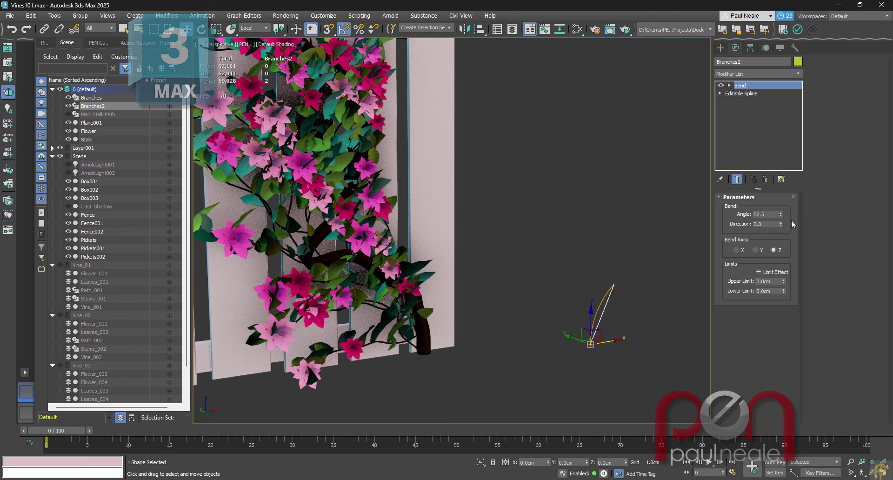
- Add a Normalize Spline modifier to Branches2 between the Editable Spline and the Bend
click(749, 93)
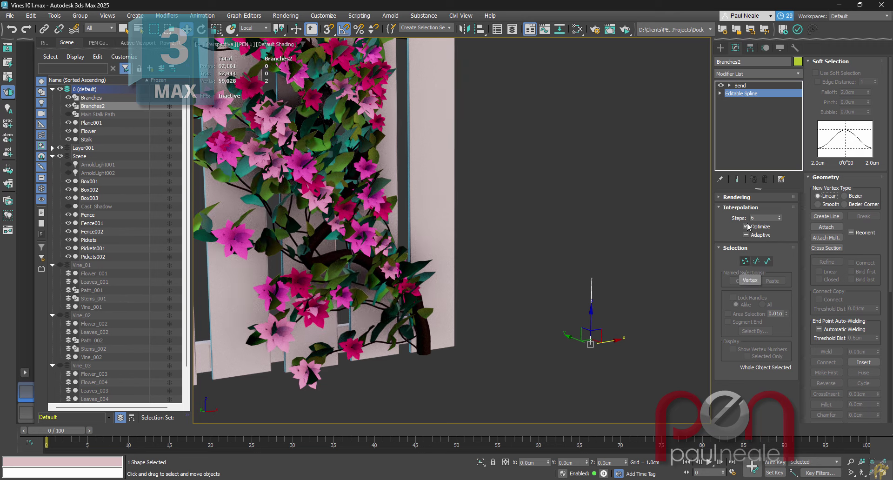
click(744, 261)
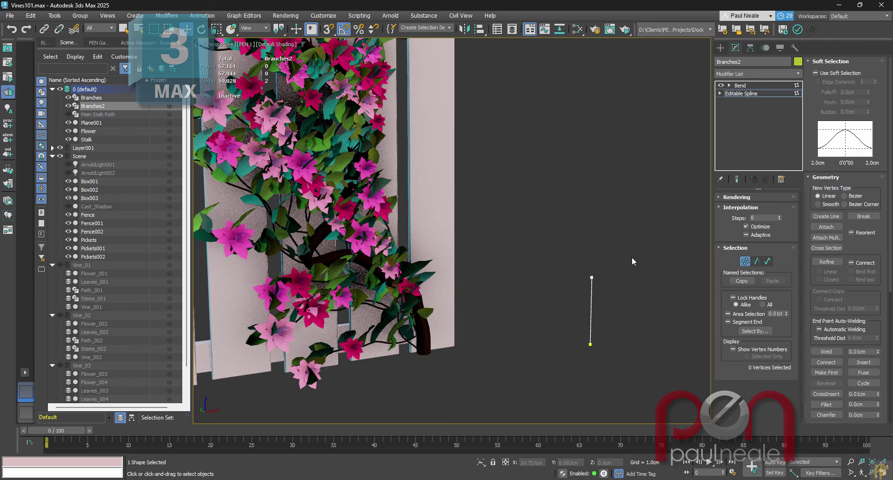
key(w)
click(744, 261)
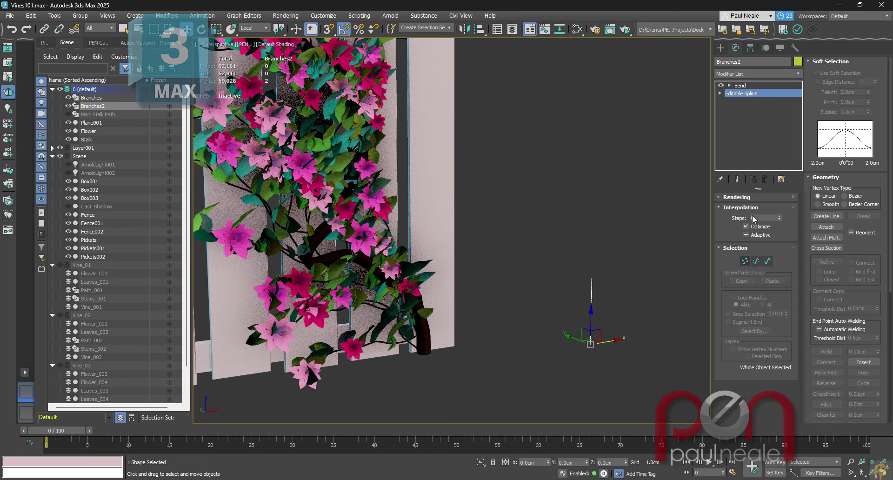
text(x)
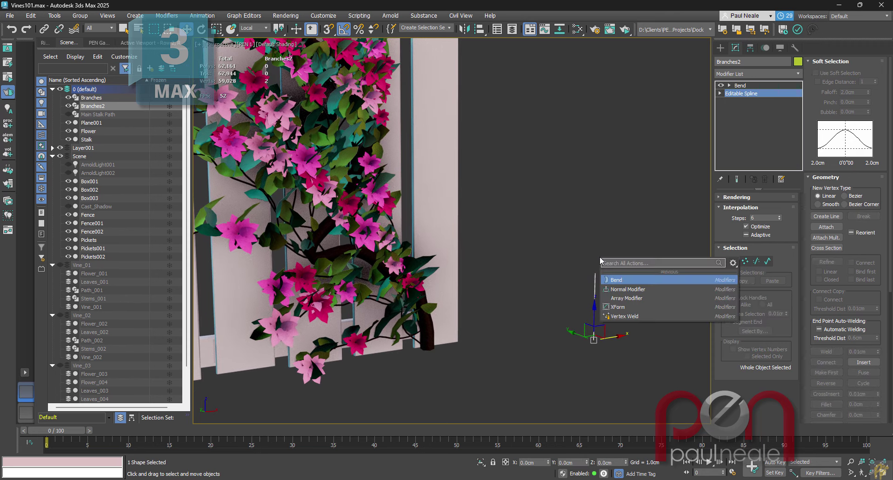
text(norma)
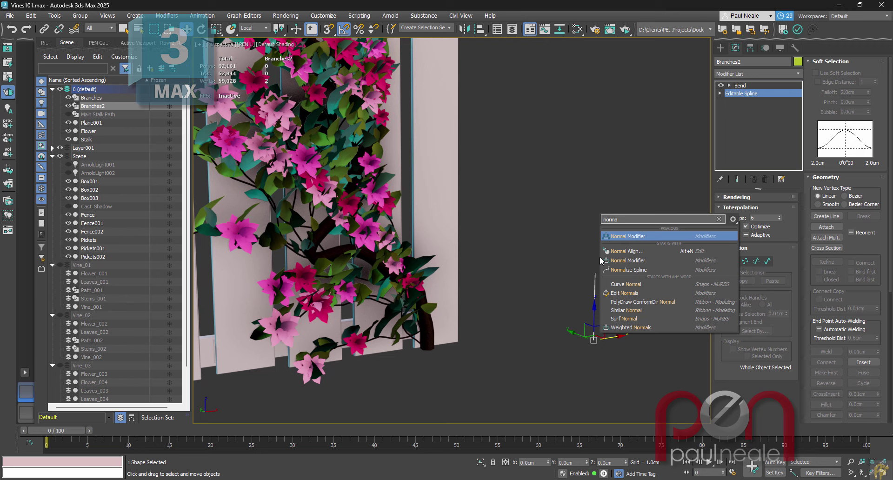
key(Down)
key(Down)
key(Down)
key(Return)
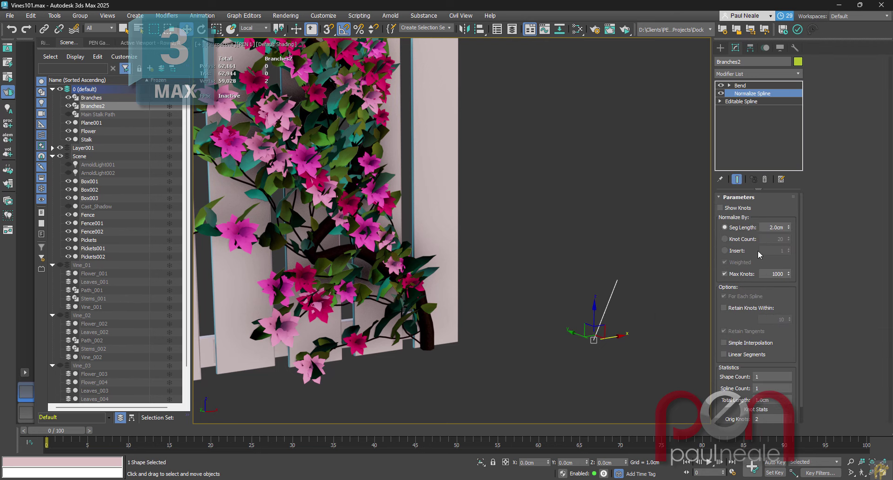
- Show the knots of Branches2 and reduce the segment length of its Normalize Spline modifier
middle_drag(654, 272, 638, 275)
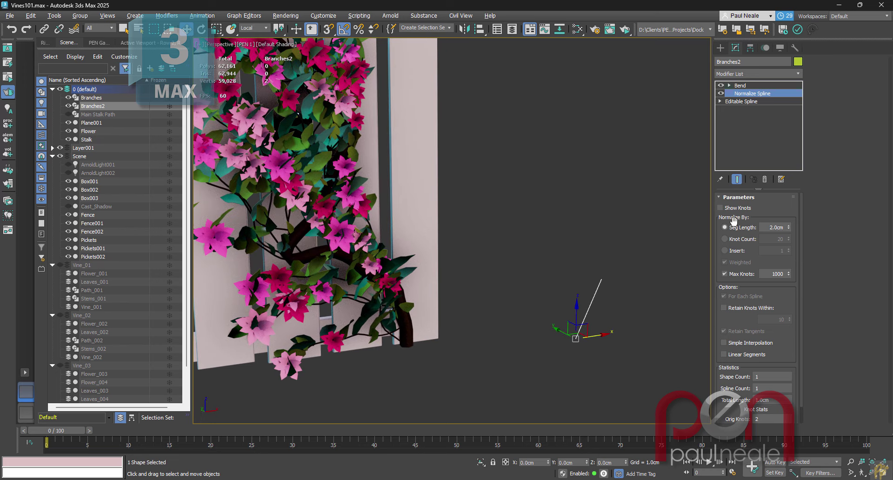
click(719, 207)
drag(788, 228, 791, 309)
alt+middle_drag(669, 311, 650, 291)
- Set the Direction of the Bend modifier on Branches2 to 90
click(749, 86)
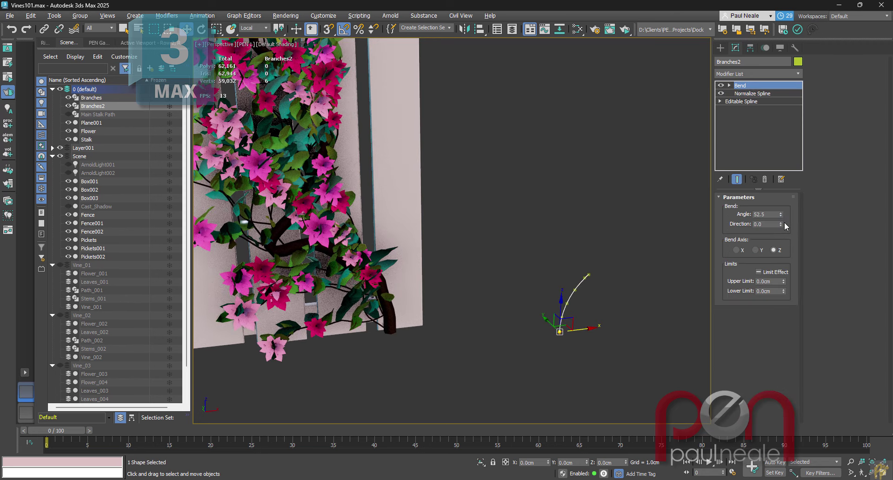
drag(782, 223, 785, 190)
drag(772, 224, 735, 226)
text(90)
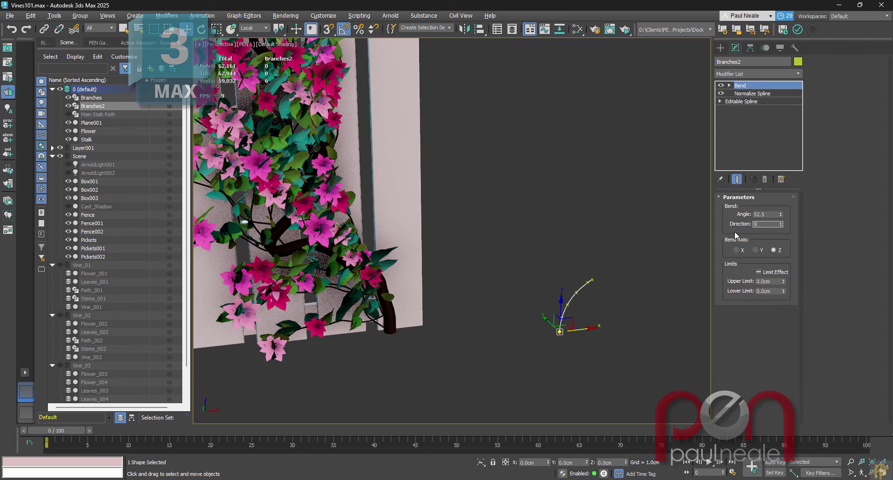
key(Return)
- Add a Noise modifier above the Bend with scale 8 and strength X 0.984 cm, Y 0.41 cm and Z 0.81 cm
middle_drag(610, 288, 608, 278)
alt+middle_drag(612, 281, 611, 243)
text(x)
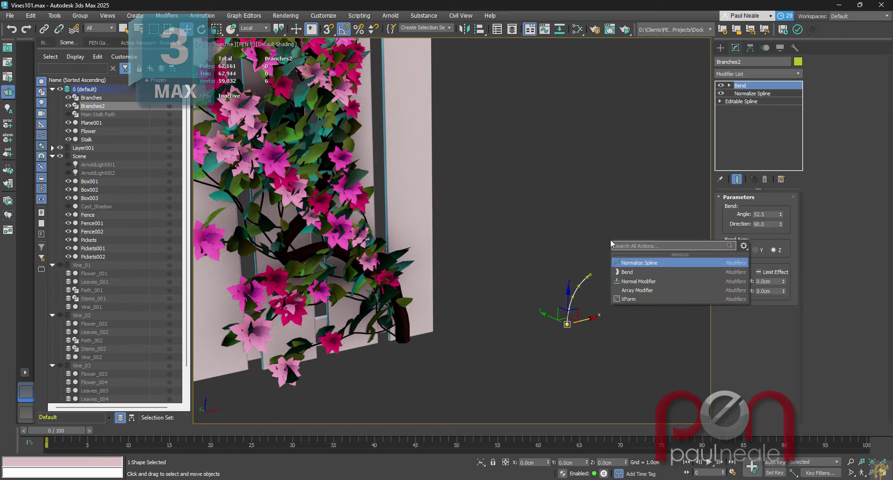
text(noise)
key(Return)
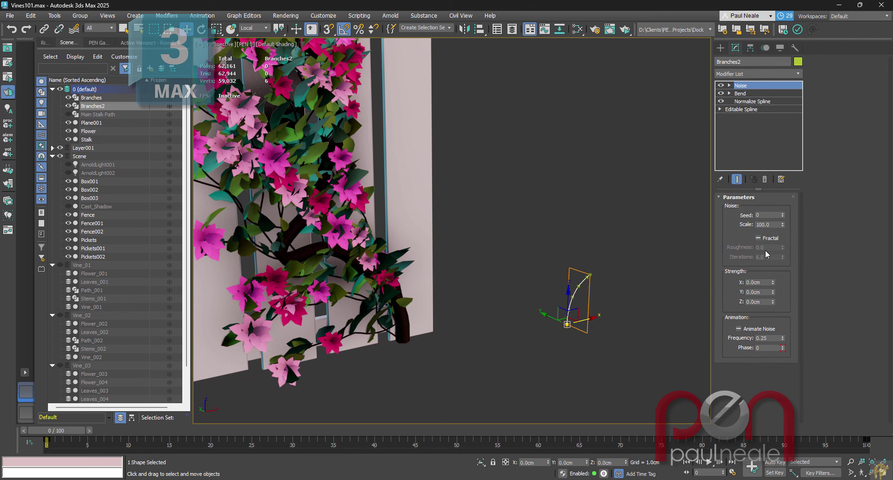
click(783, 223)
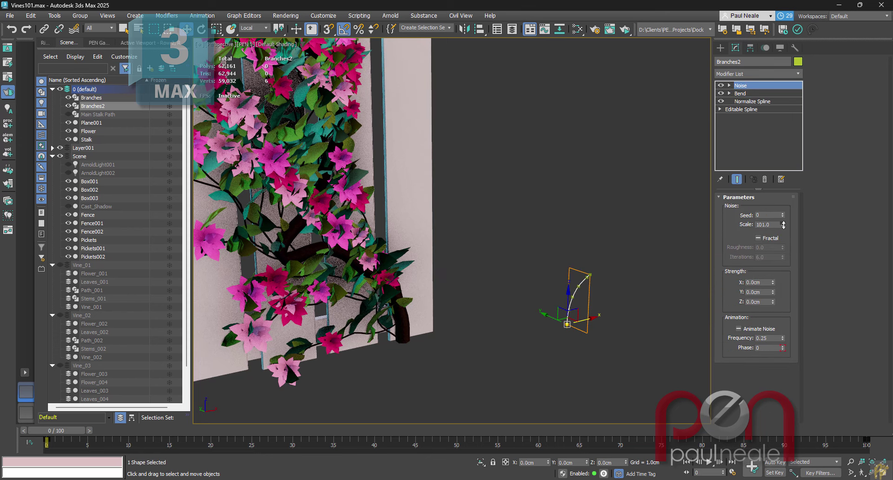
drag(786, 275, 773, 232)
drag(773, 282, 781, 256)
drag(772, 292, 771, 274)
drag(772, 302, 767, 271)
- Instance the Renderable Spline modifier from Branches onto Branches2
alt+middle_drag(638, 291, 583, 286)
alt+middle_drag(690, 198, 511, 233)
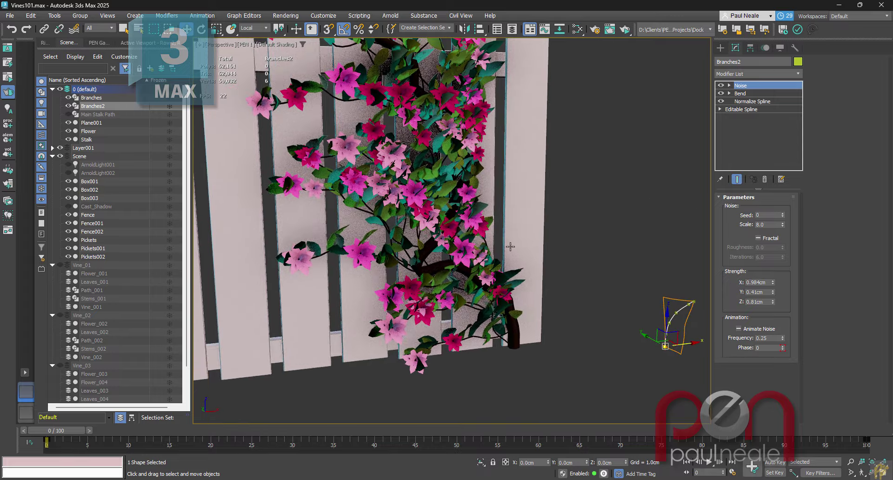
click(327, 252)
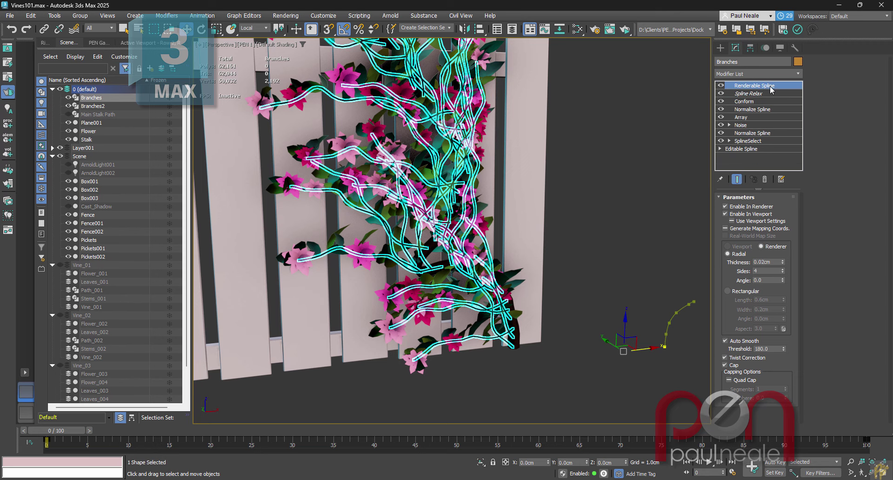
drag(771, 89, 682, 312)
middle_drag(694, 313, 646, 293)
- Assign the dark bark-like Physical Material #17 to Branches2
key(m)
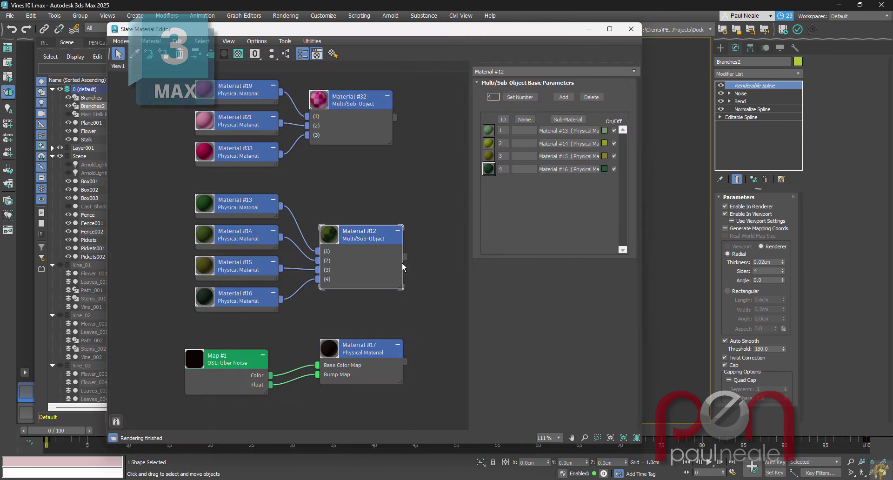
middle_drag(410, 315, 402, 228)
click(356, 263)
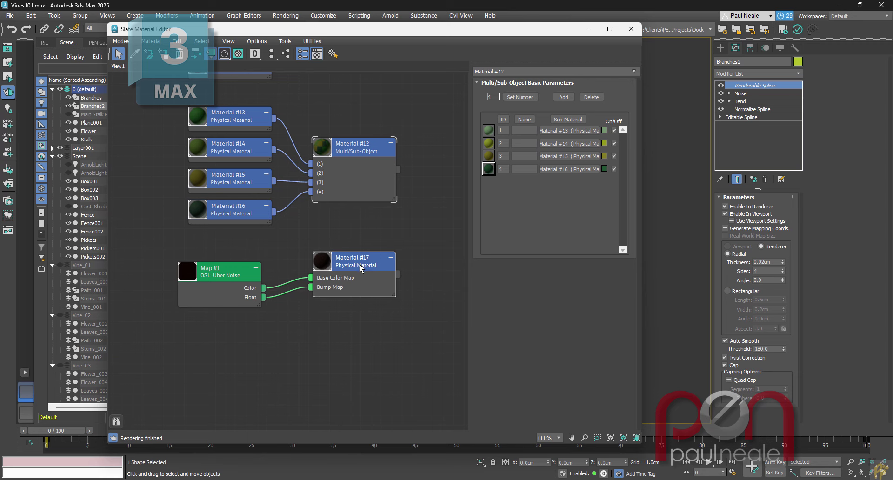
key(m)
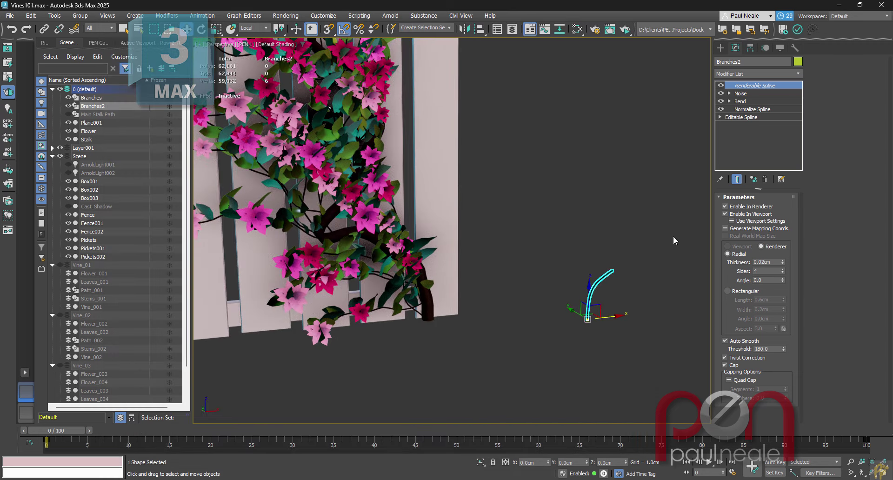
- Add an Array modifier directly above the Noise on Branches2 and set its distribution to Spline
middle_drag(654, 226, 610, 244)
click(741, 93)
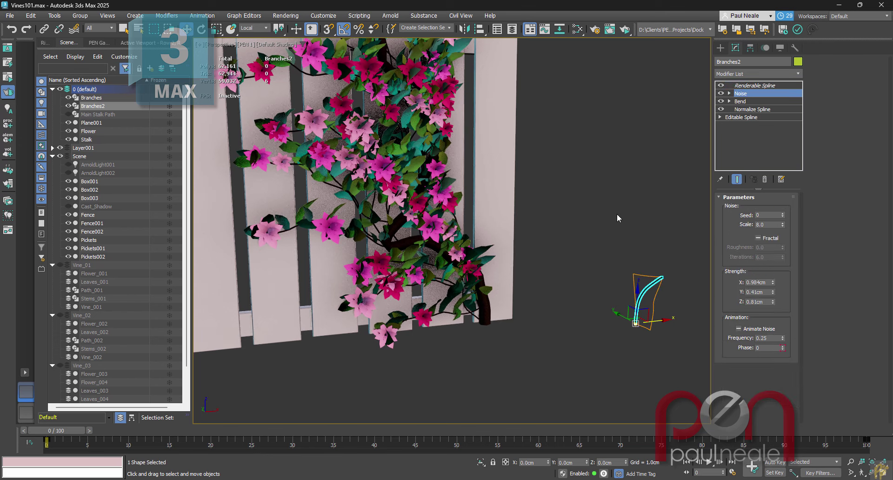
mouse_move(617, 213)
middle_down()
mouse_move(621, 223)
mouse_move(610, 224)
middle_up()
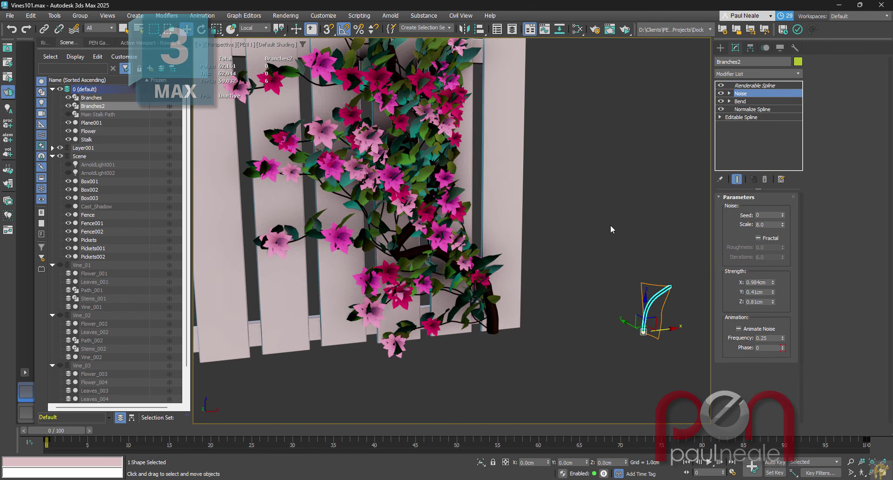
text(xarray)
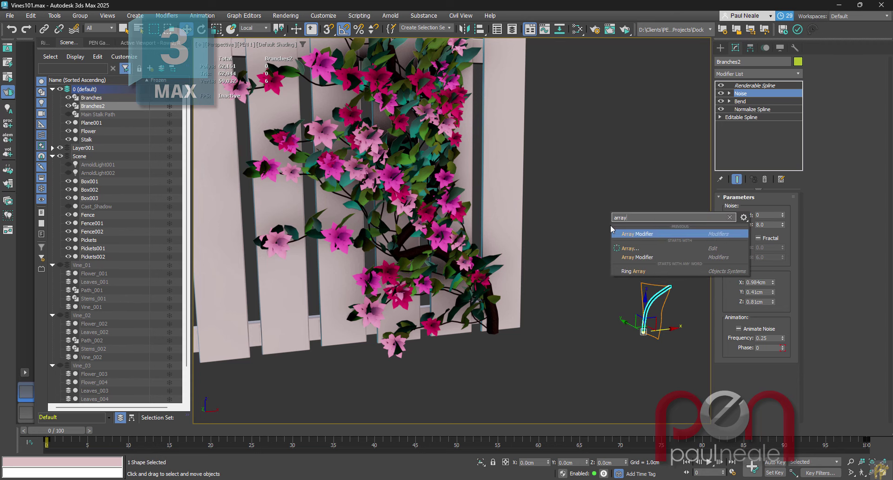
key(Return)
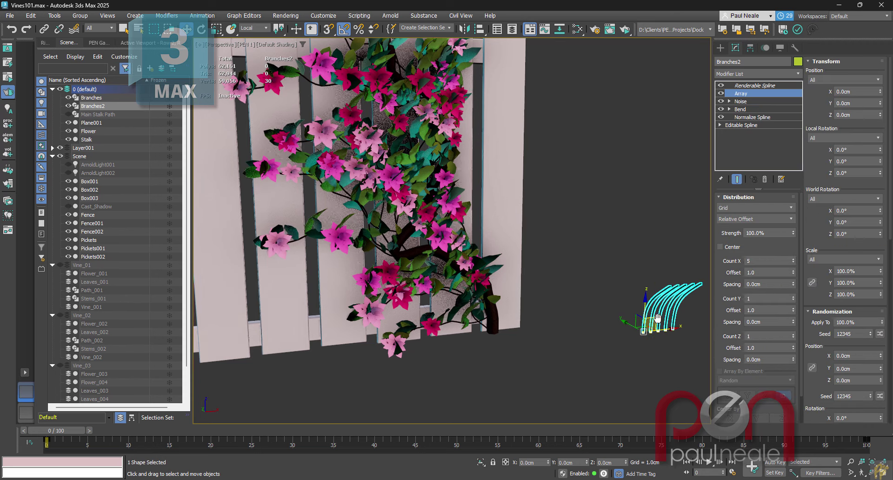
middle_drag(657, 317, 646, 315)
click(744, 208)
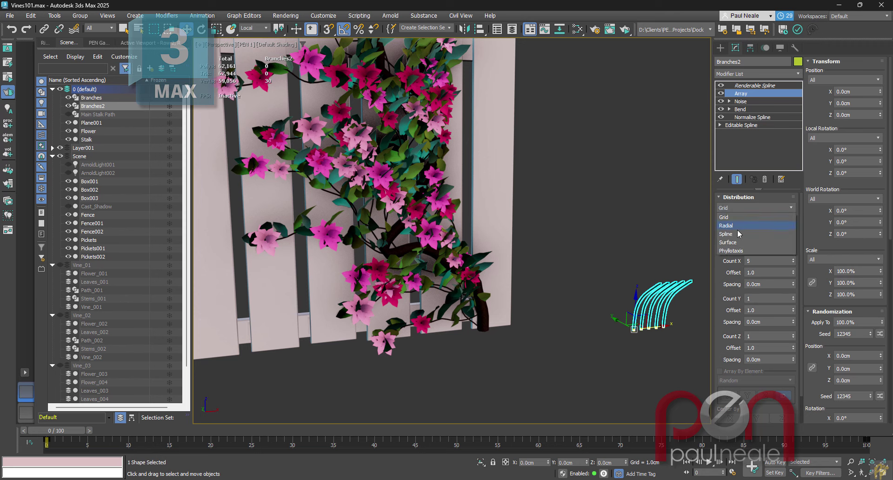
click(737, 233)
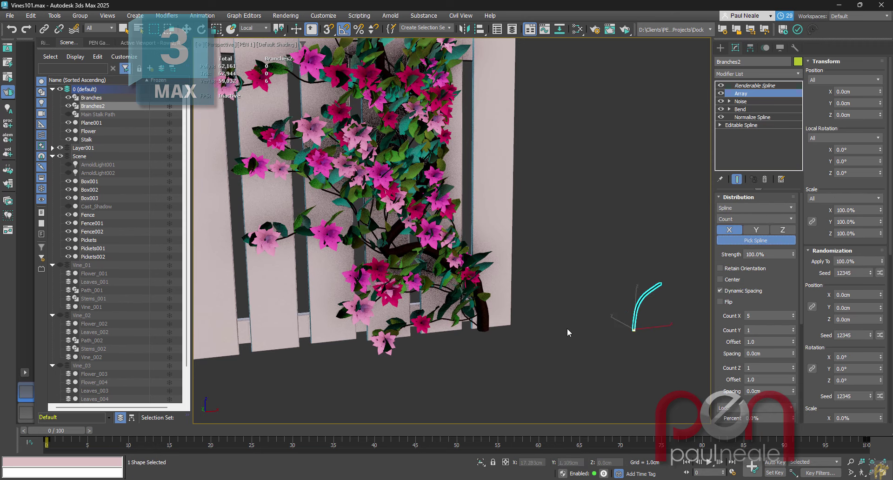
- Distribute the Branches2 array along the Branches spline
click(435, 320)
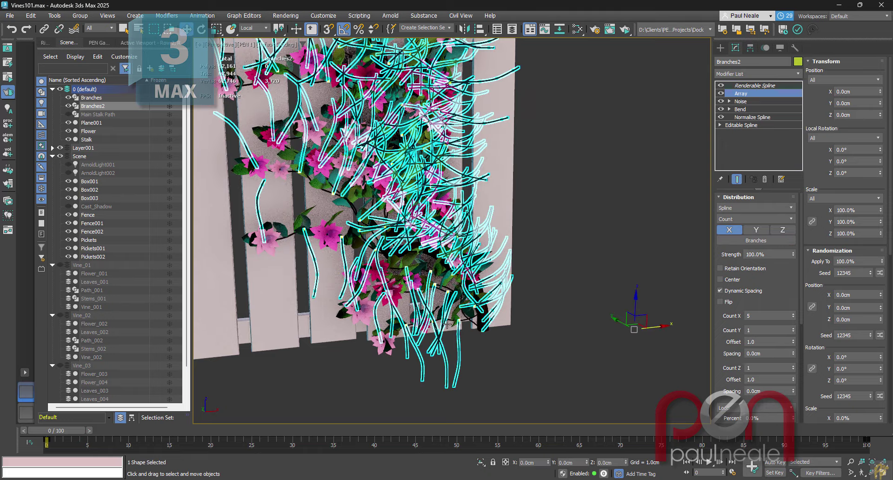
key(z)
scroll(480, 338, down, 4)
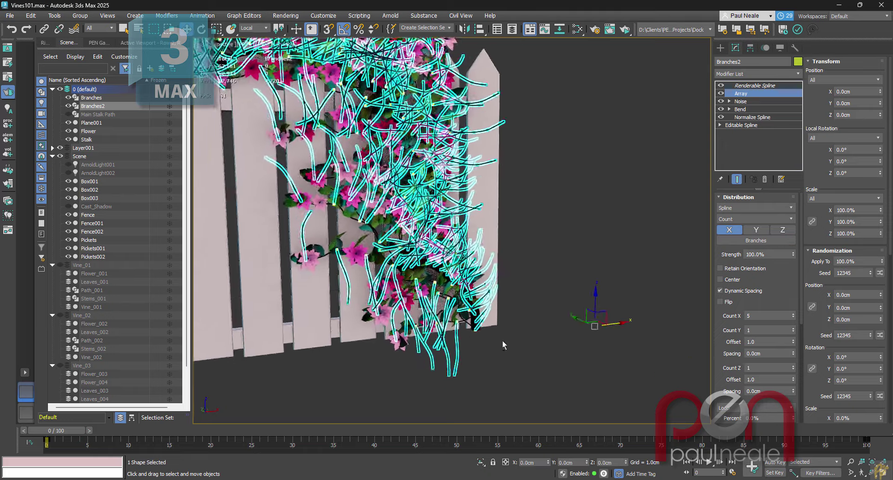
middle_drag(502, 341, 613, 339)
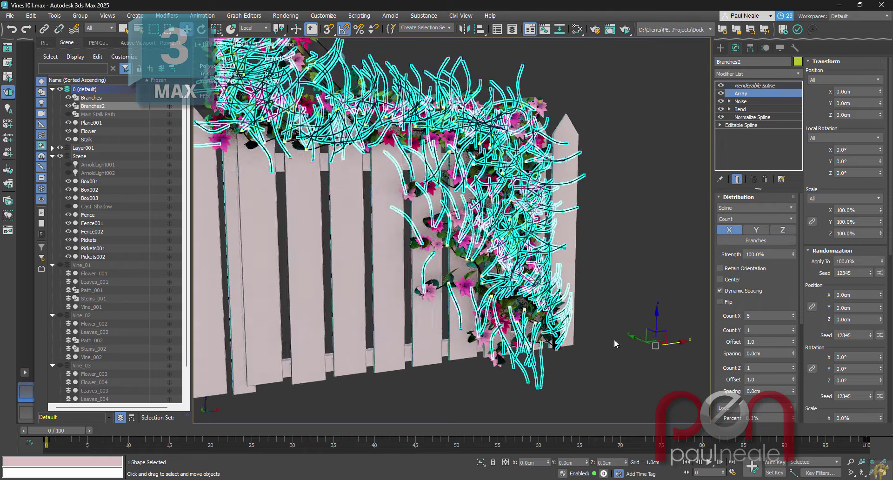
- Make the Branches2 array retain its orientation and set its local rotation X to 67.3°
click(720, 268)
mouse_move(685, 277)
alt+middle_down()
mouse_move(648, 309)
mouse_move(696, 281)
alt+middle_up()
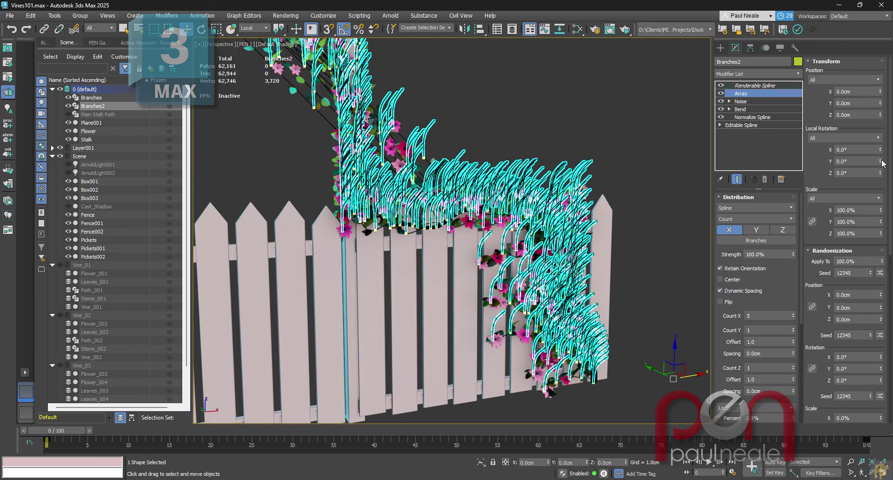
drag(880, 152, 858, 133)
alt+middle_drag(604, 247, 590, 283)
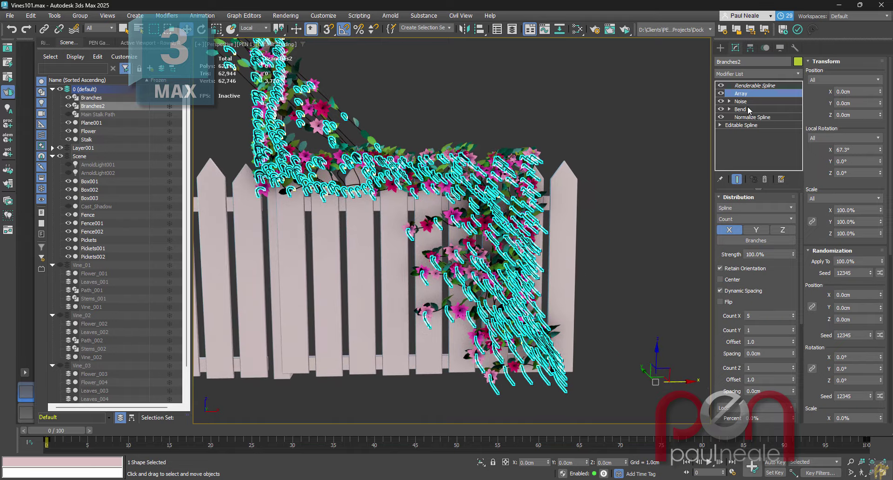
- Try the Noise modifier above the Array on Branches2, and return it to below the Array
drag(742, 100, 743, 89)
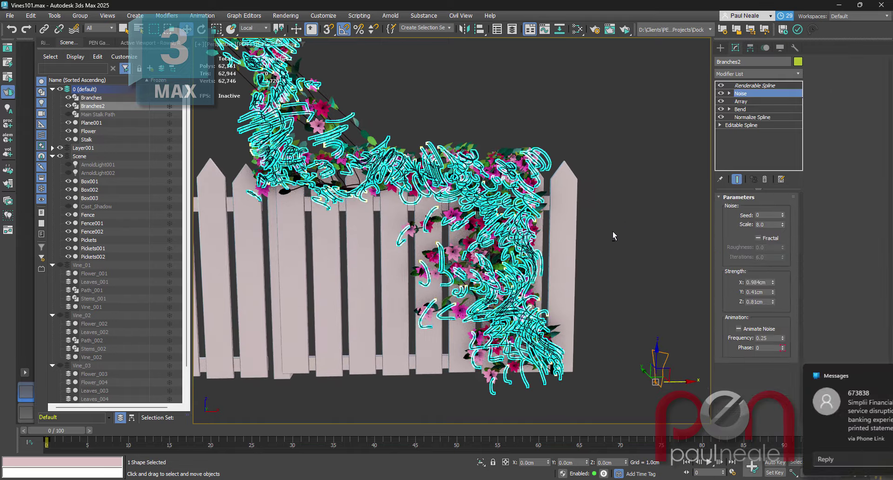
mouse_move(612, 230)
alt+middle_down()
mouse_move(562, 250)
mouse_move(610, 230)
mouse_move(598, 240)
alt+middle_up()
drag(751, 98, 768, 114)
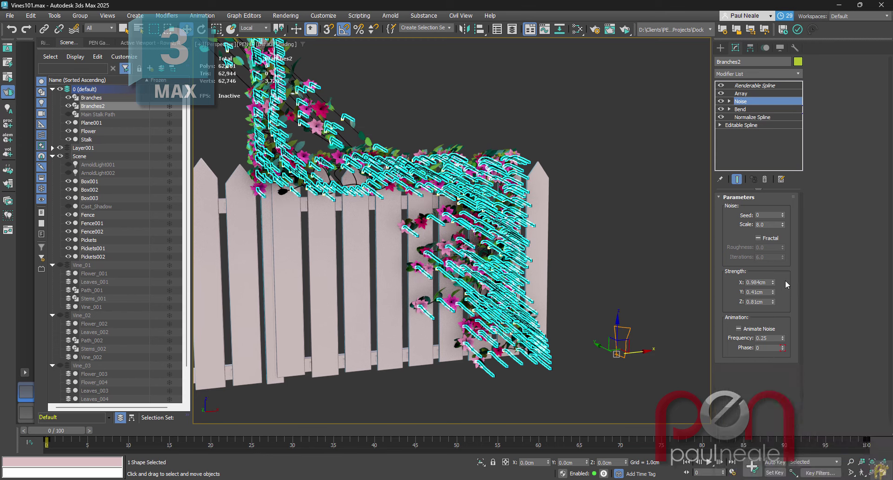
- Set the Branches2 Noise scale to 2.48 and its strength to X 0.276 cm, Y 0.66 cm and Z 0.493 cm
drag(773, 292, 780, 258)
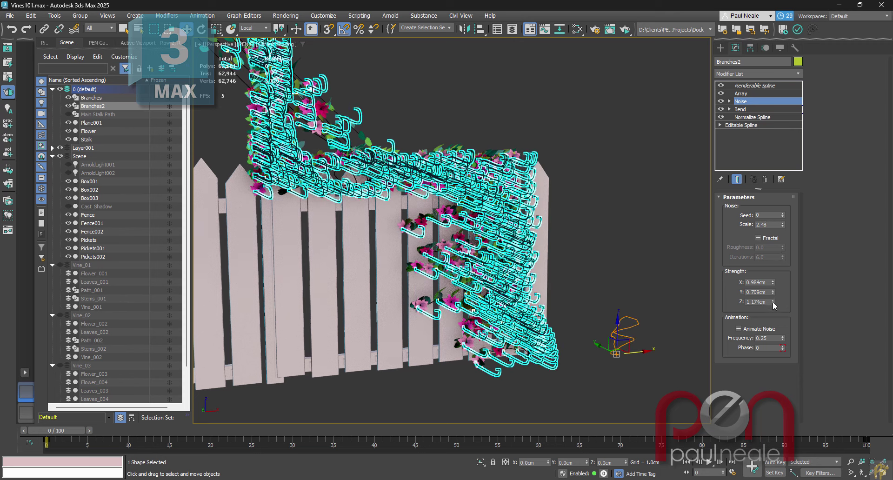
mouse_move(772, 303)
mouse_down()
mouse_move(771, 328)
mouse_move(772, 289)
mouse_move(770, 313)
mouse_up()
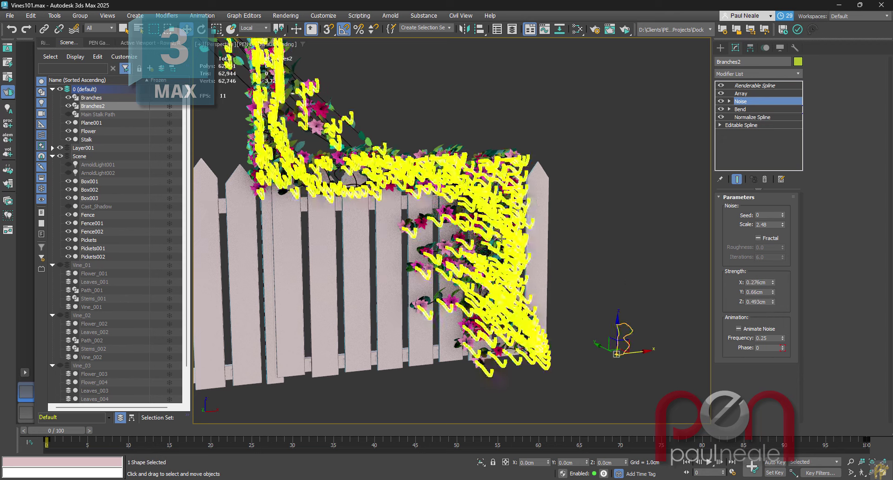
alt+middle_drag(493, 246, 523, 224)
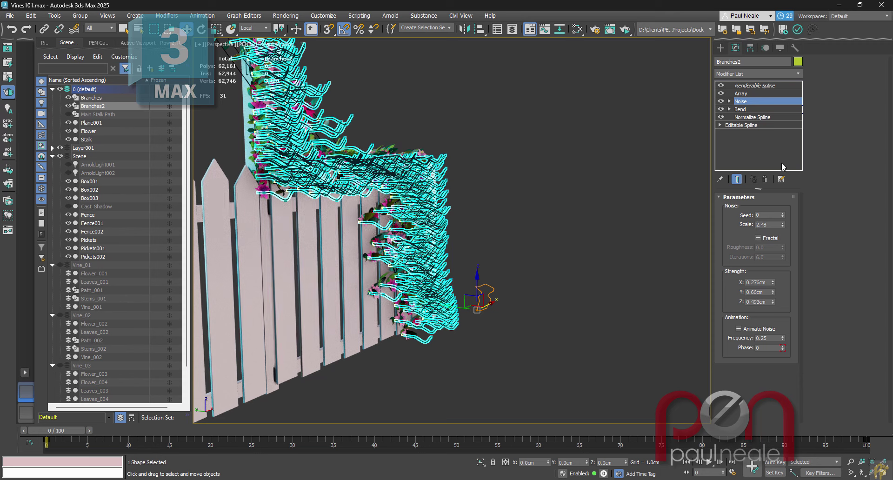
mouse_move(751, 104)
mouse_down()
mouse_move(755, 116)
mouse_move(767, 99)
mouse_up()
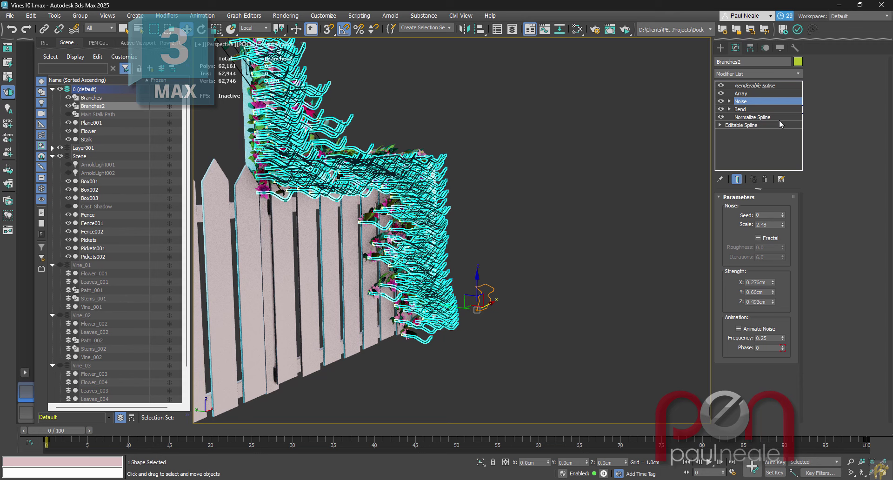
- Set the Bend angle on Branches2 to 84.5
click(753, 110)
drag(781, 214, 782, 185)
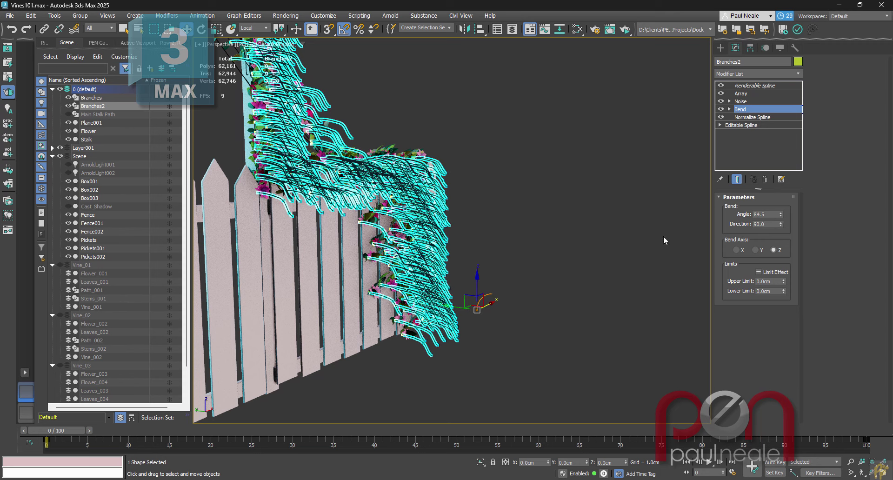
alt+middle_drag(663, 237, 533, 251)
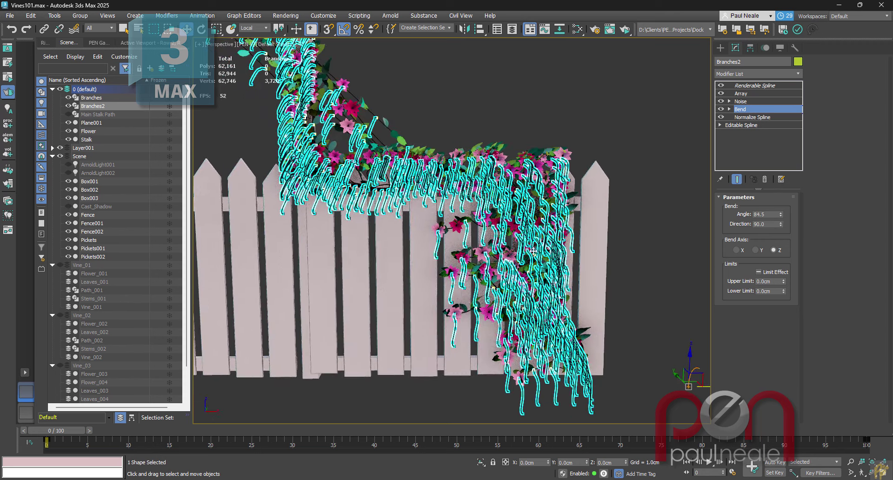
- Randomize the Branches2 array's rotation by X 21.5°, Y 29.4° and Z 37.8°
click(762, 94)
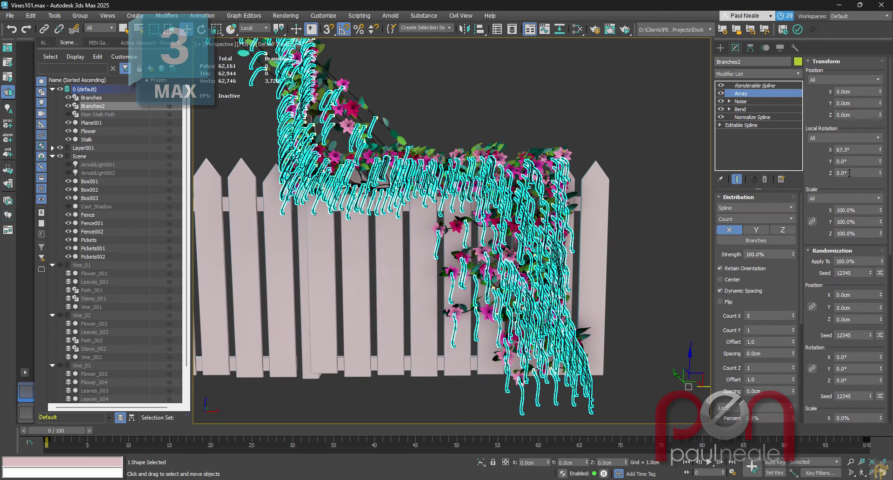
drag(814, 333, 830, 214)
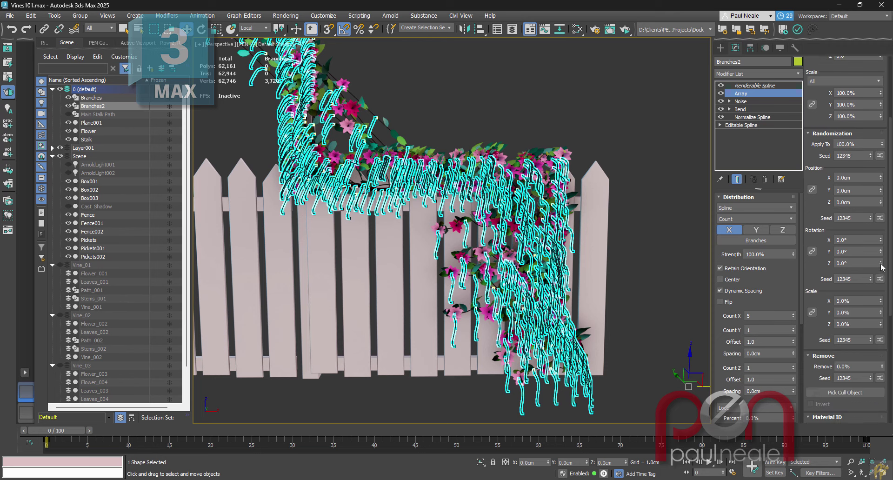
drag(881, 263, 882, 226)
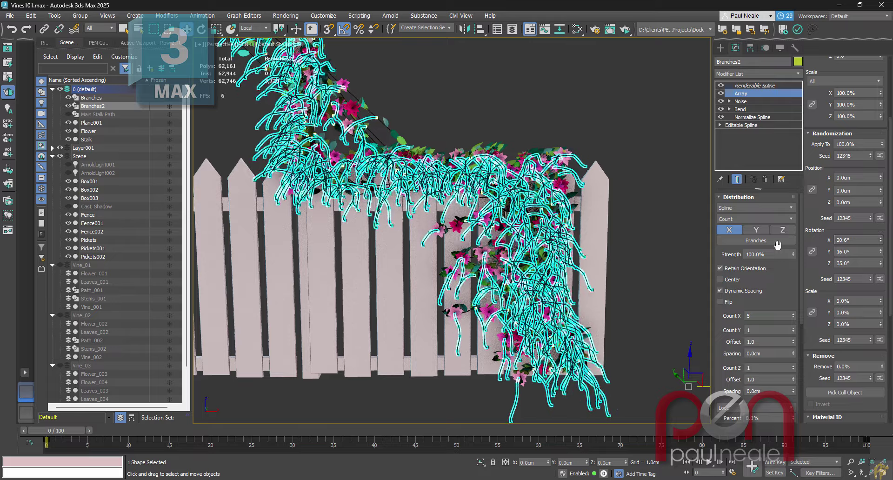
mouse_move(552, 242)
alt+middle_down()
mouse_move(470, 246)
mouse_move(542, 249)
alt+middle_up()
scroll(541, 248, down, 2)
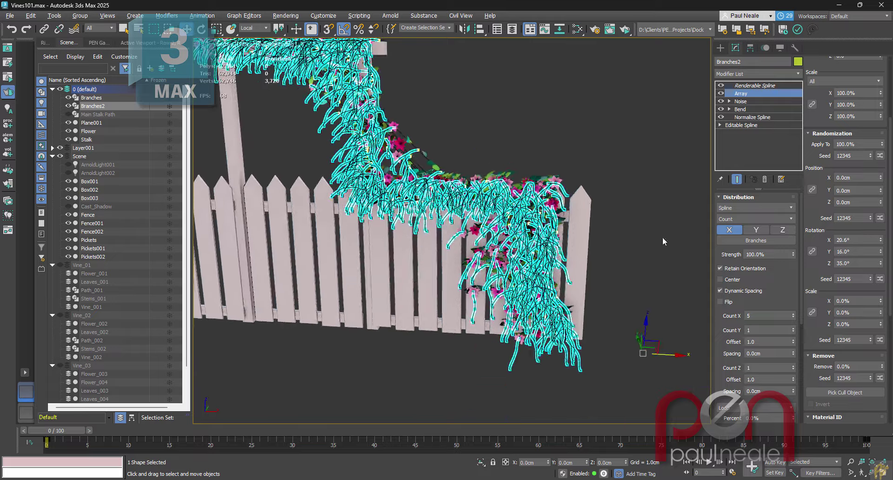
drag(820, 114, 814, 235)
middle_drag(569, 273, 592, 348)
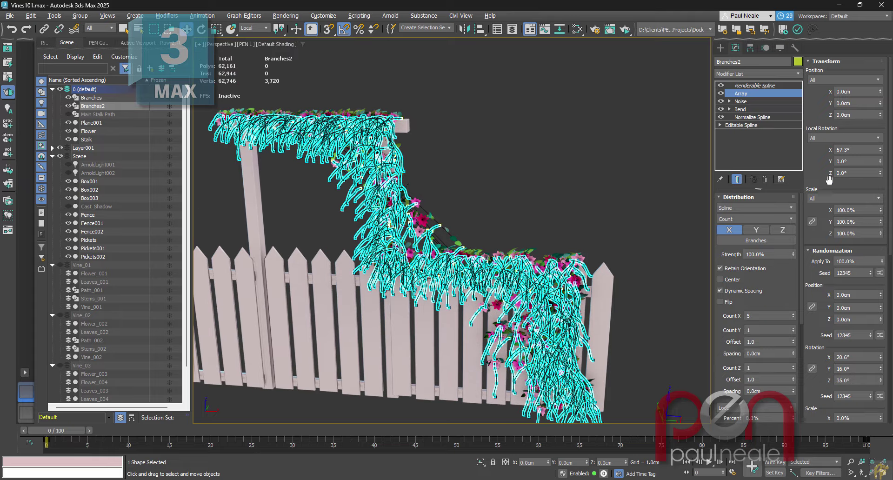
scroll(821, 288, down, 2)
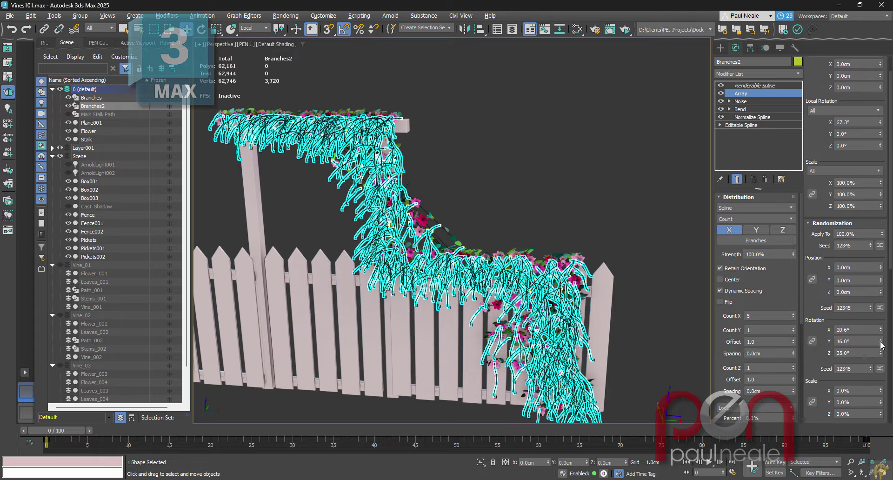
drag(880, 332, 870, 285)
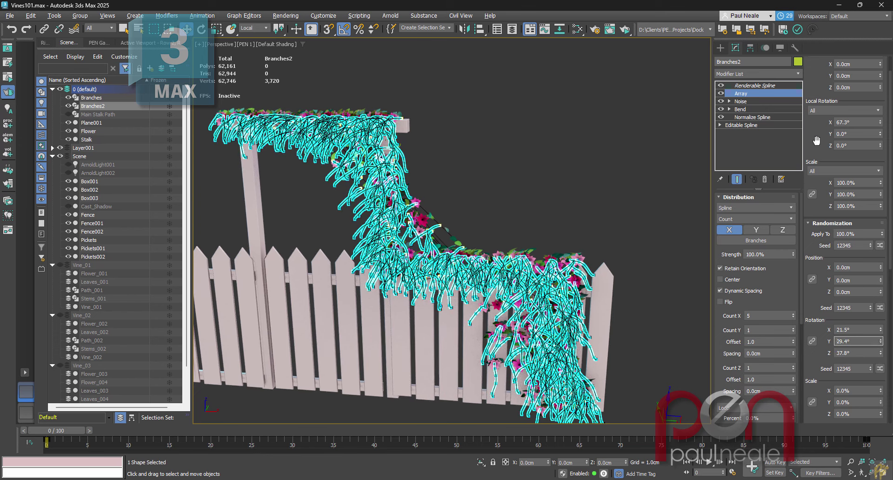
- Set the Branches2 array's local rotation to -13.8° on Y and 0.6° on Z
drag(816, 140, 818, 146)
mouse_move(881, 141)
mouse_down()
mouse_move(861, 208)
mouse_move(881, 148)
mouse_up()
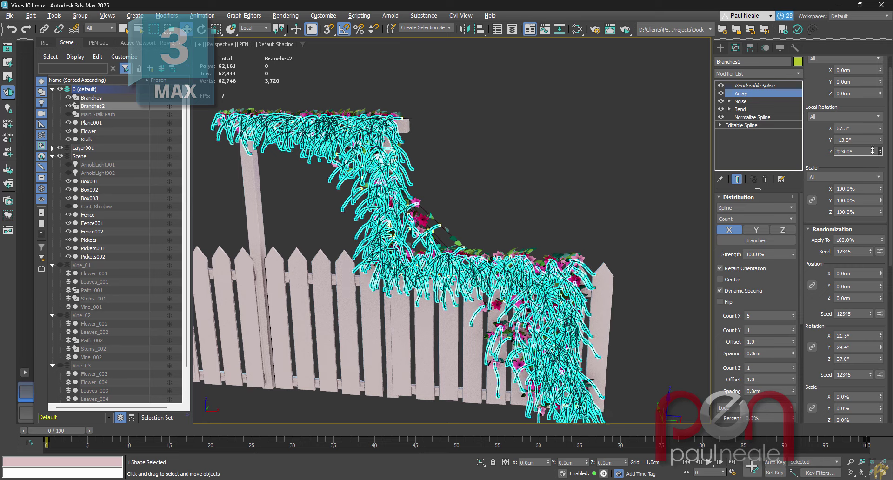
scroll(602, 228, down, 3)
alt+middle_drag(602, 228, 626, 233)
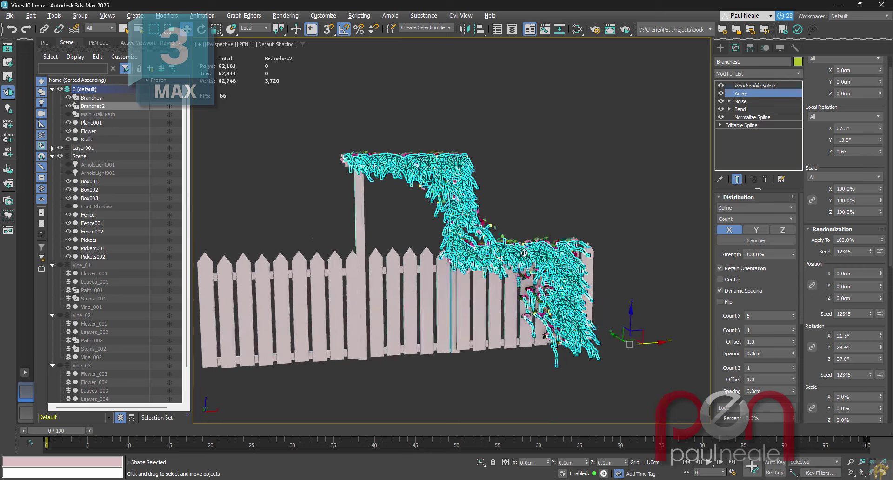
scroll(534, 254, up, 4)
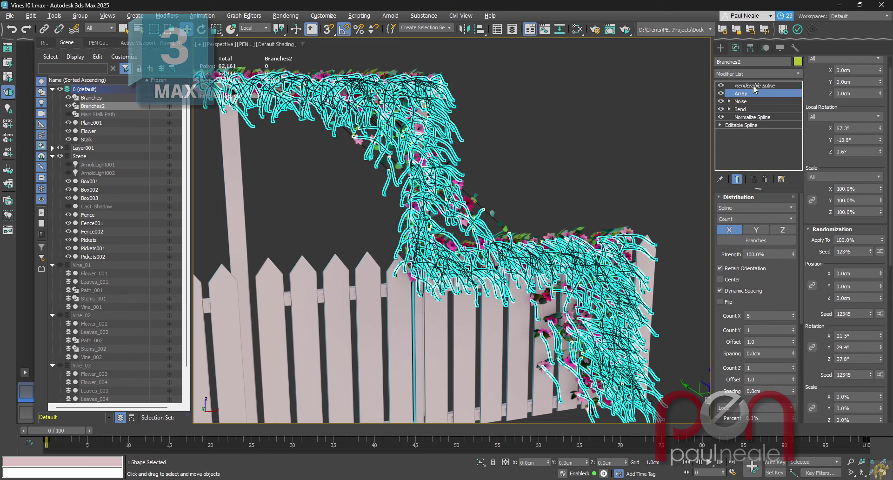
- Turn off Optimize on Branches2's Editable Spline and set its interpolation to 2 steps, checking the segments with edged faces shown
click(749, 126)
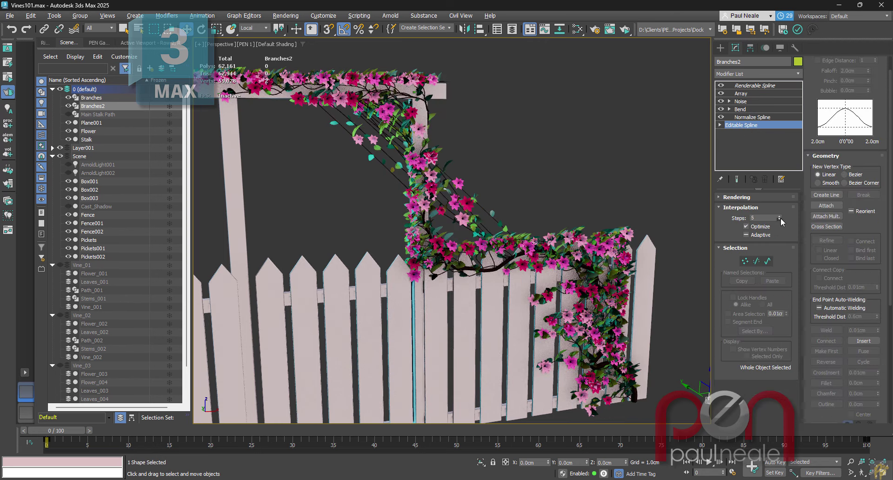
click(746, 226)
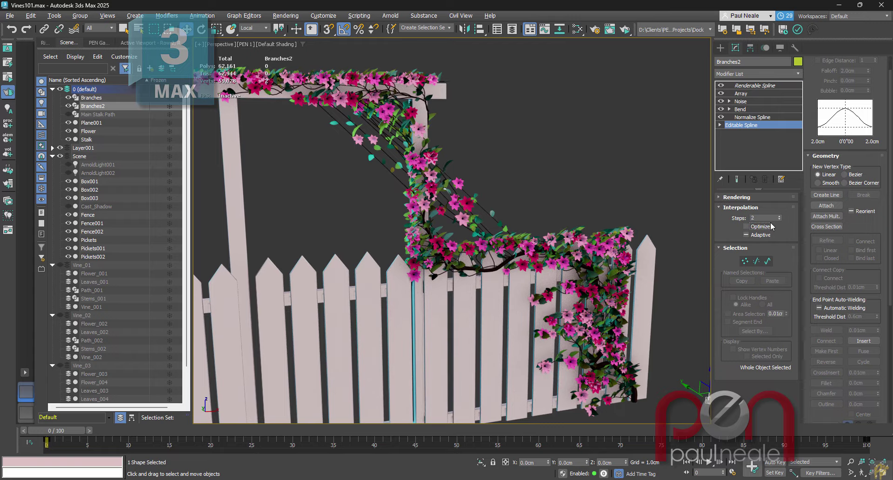
click(746, 226)
click(736, 179)
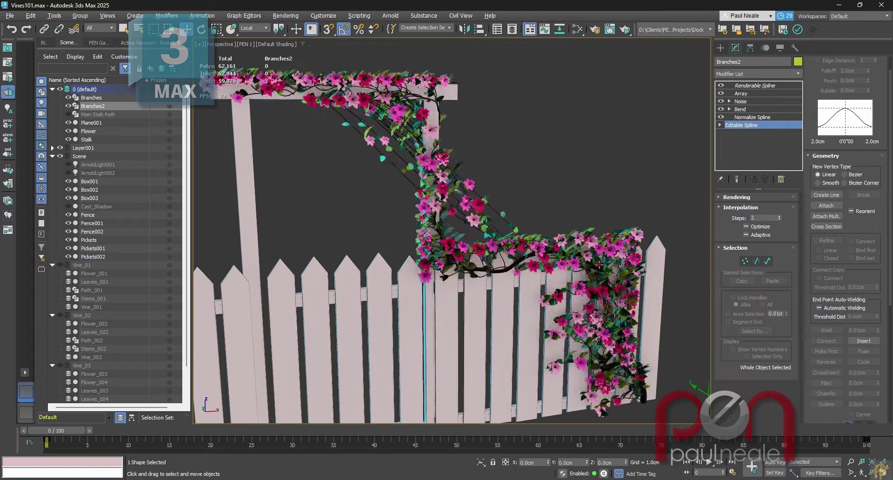
scroll(568, 270, up, 6)
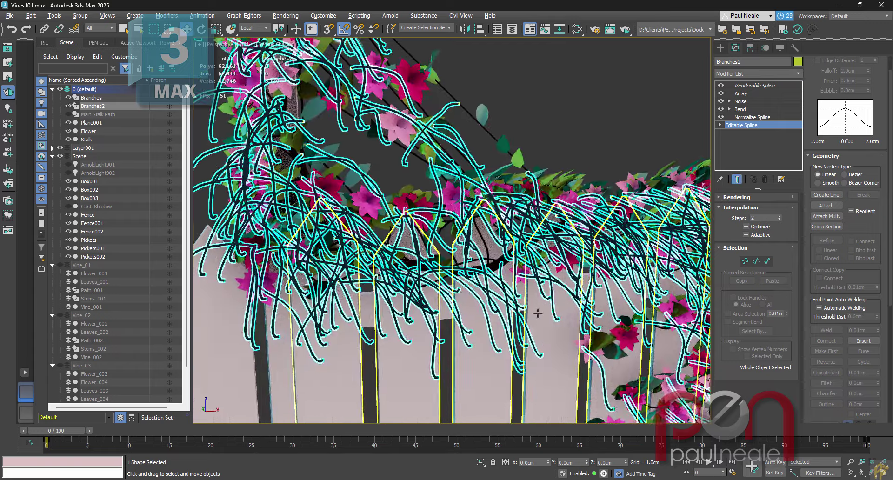
key(F4)
scroll(463, 200, up, 5)
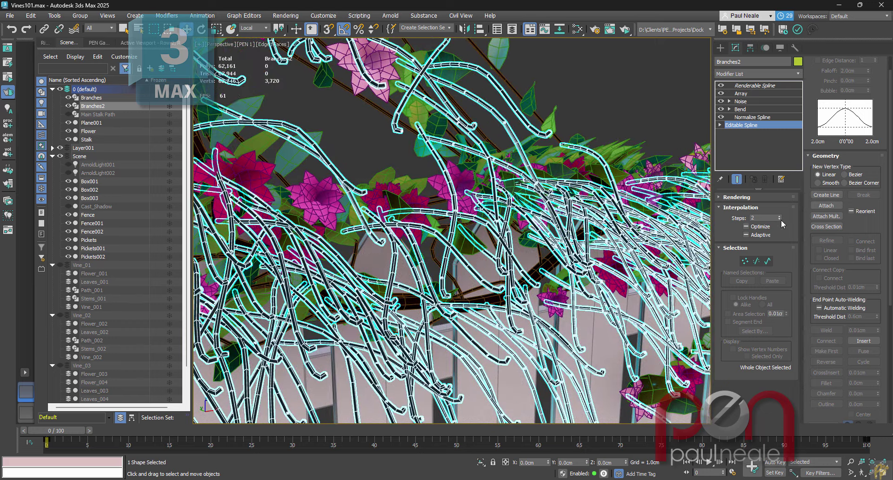
click(780, 219)
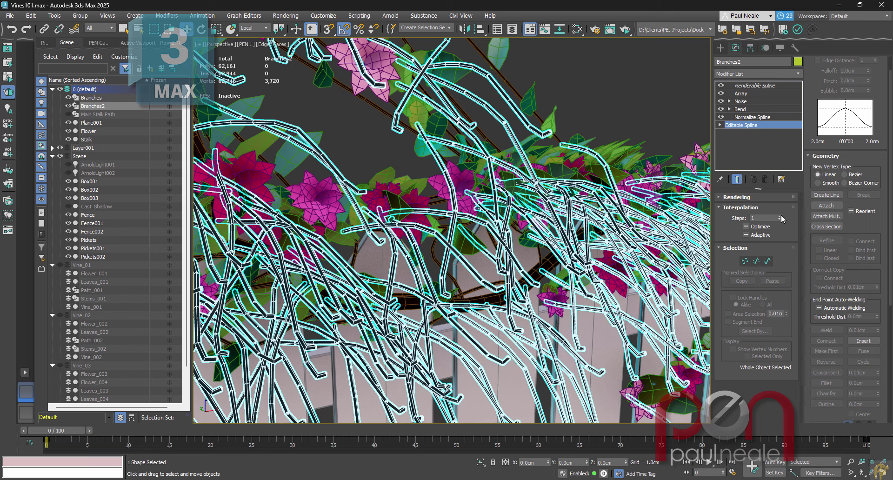
click(780, 216)
- Examine how the small branches look among the leaves and flowers along the fence, without edged faces and with nothing selected
scroll(581, 209, down, 3)
click(641, 147)
scroll(641, 147, down, 2)
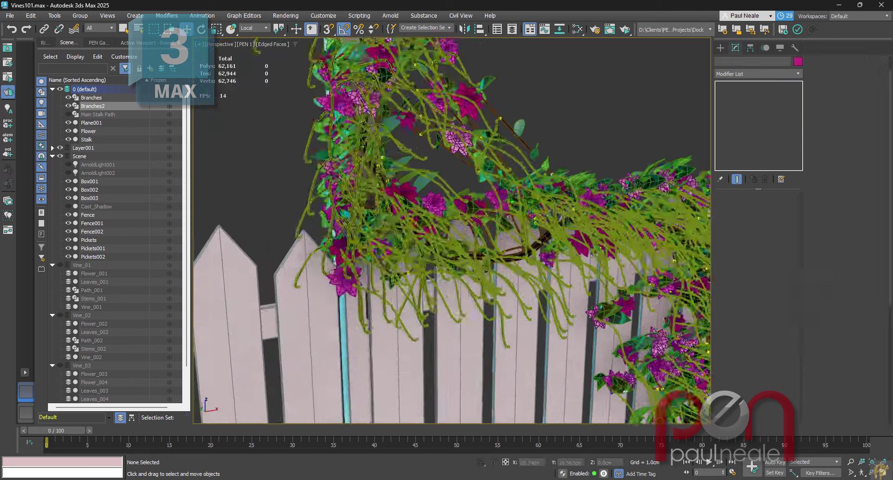
scroll(556, 238, down, 3)
middle_drag(559, 238, 498, 267)
scroll(549, 173, down, 2)
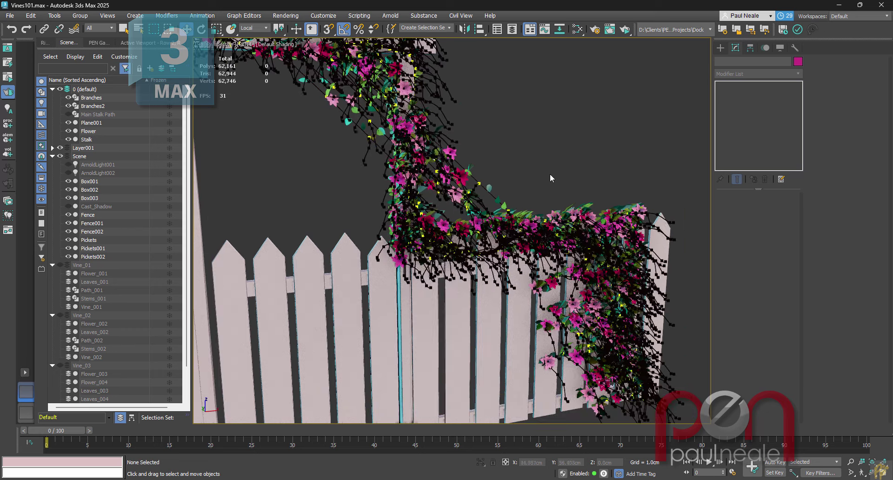
middle_drag(549, 174, 560, 177)
click(463, 132)
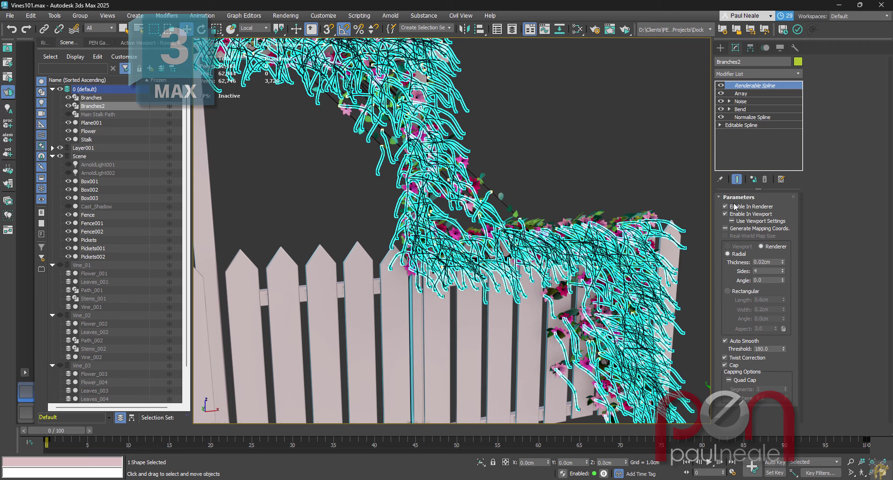
click(751, 117)
click(615, 191)
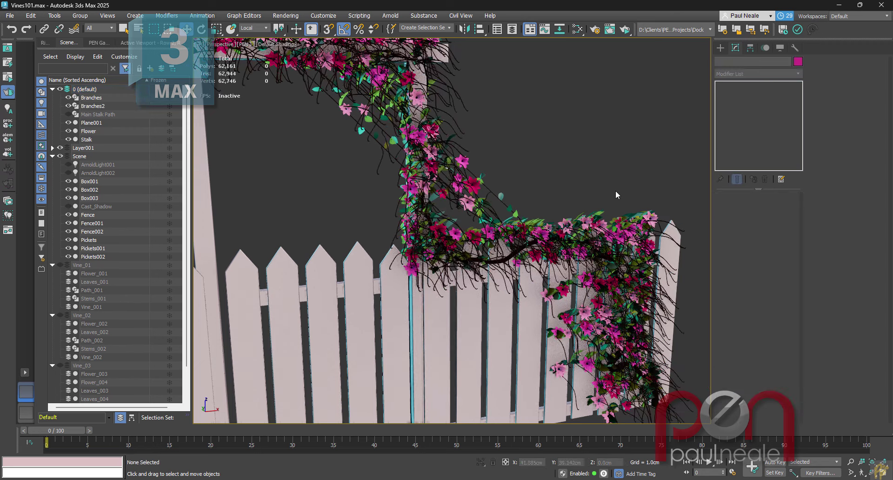
alt+middle_drag(615, 190, 590, 220)
scroll(512, 217, up, 4)
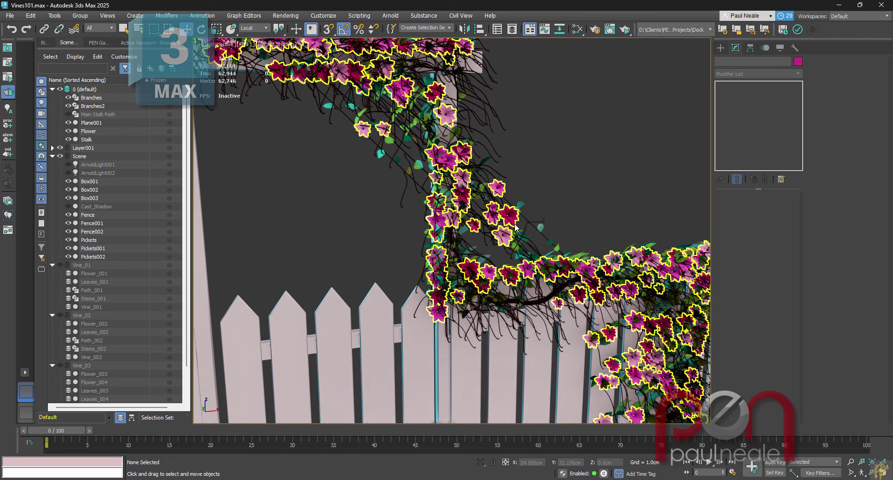
- Rename the leaf array object as Leaf_001 and clone it as an independent copy named Leaf_002
click(490, 255)
middle_drag(522, 204, 468, 129)
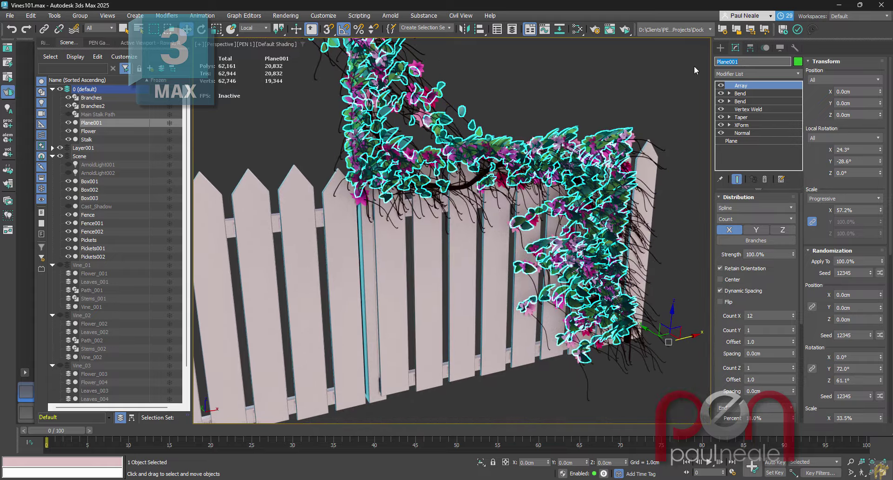
text(Leaf_001)
key(Return)
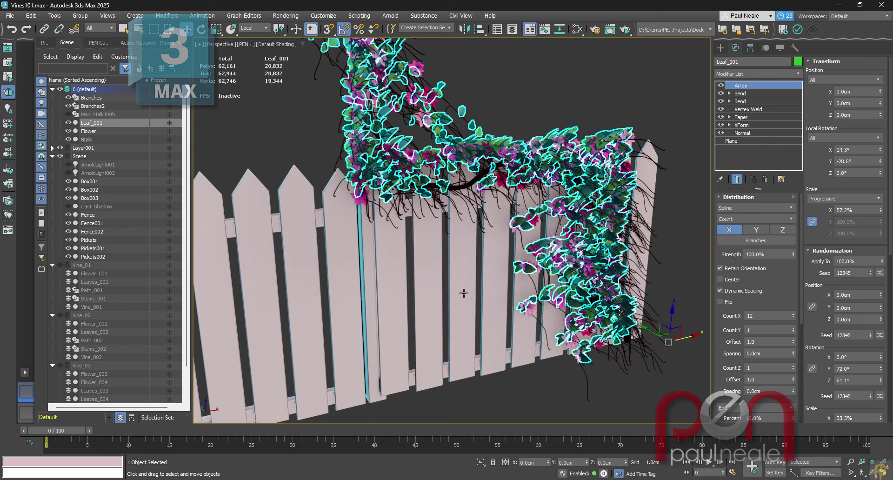
middle_drag(492, 283, 501, 281)
key(ctrl+v)
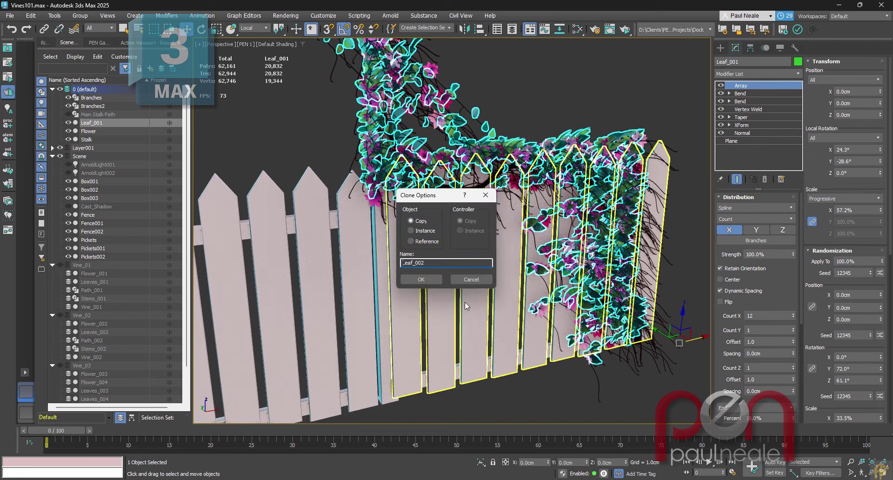
click(425, 280)
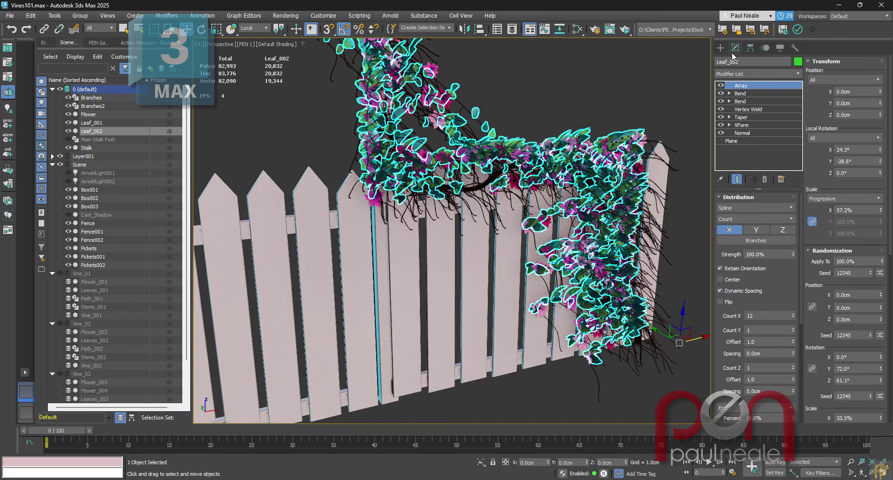
- Distribute the Leaf_002 array along the Branches2 spline with a Count X of 2
click(755, 240)
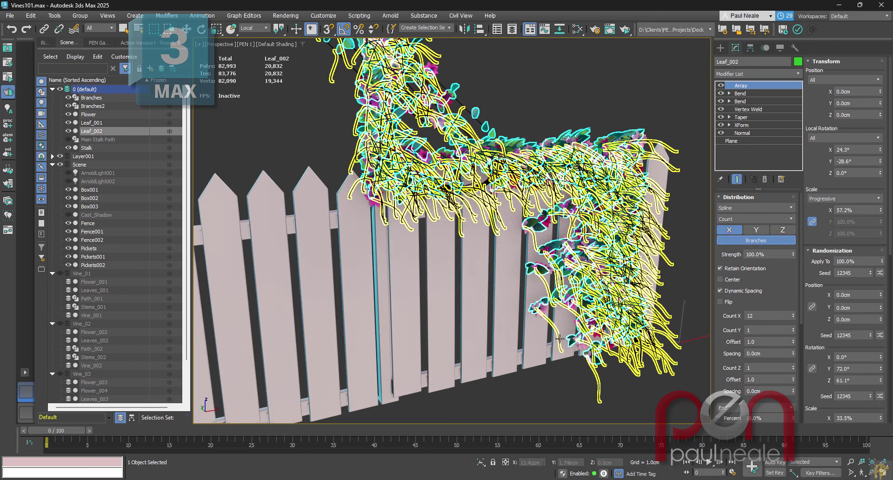
click(559, 338)
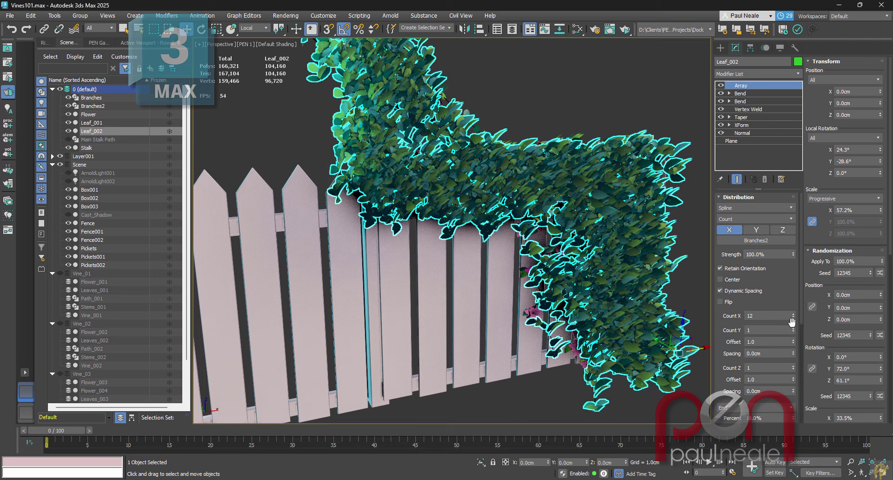
drag(792, 320, 795, 316)
alt+middle_drag(641, 316, 619, 326)
scroll(618, 318, down, 2)
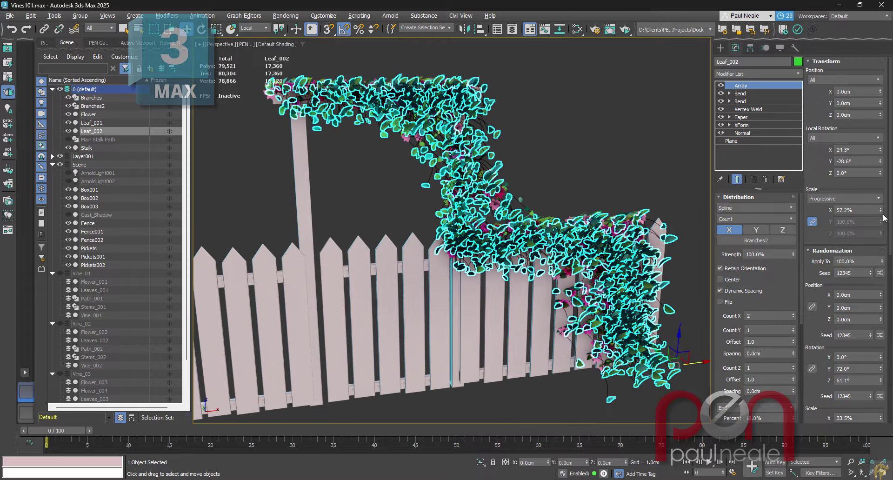
- Set the Leaf_002 array's progressive scale to 58.4%, checking the leaf sizes on the lower vine
mouse_move(880, 211)
mouse_down()
mouse_move(879, 187)
mouse_move(874, 205)
mouse_up()
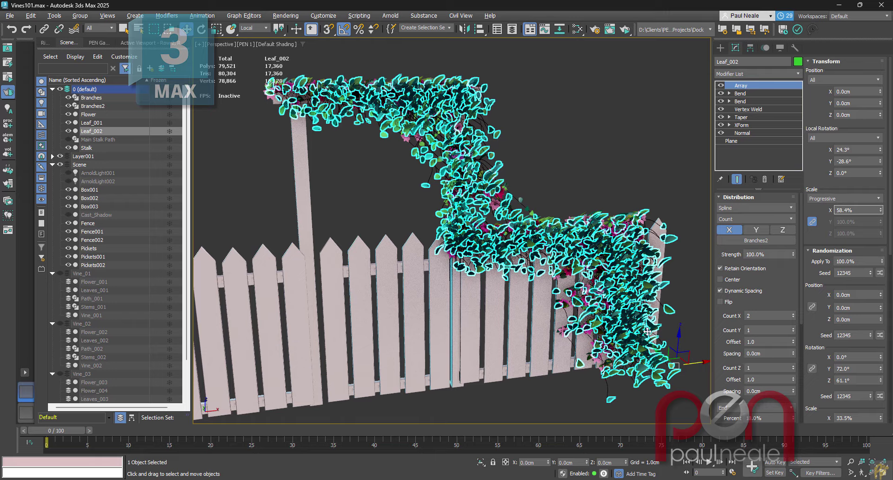
alt+middle_drag(648, 331, 644, 297)
scroll(592, 307, up, 3)
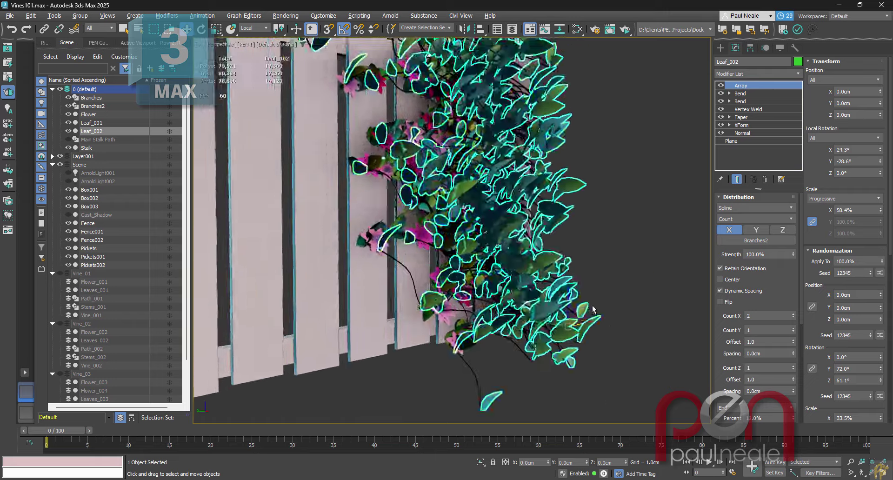
alt+middle_drag(592, 307, 646, 299)
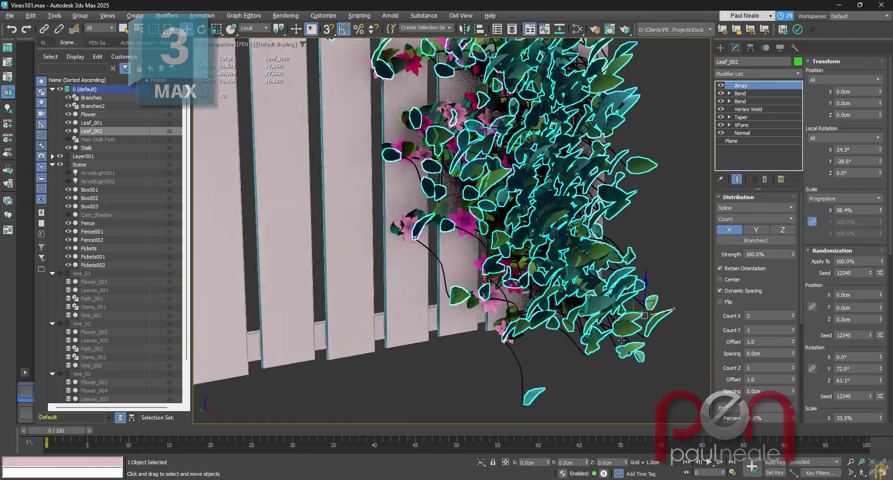
- Resize Leaf_002's base plane to 0.328 cm long and 0.071 cm wide
click(762, 141)
drag(784, 210, 785, 224)
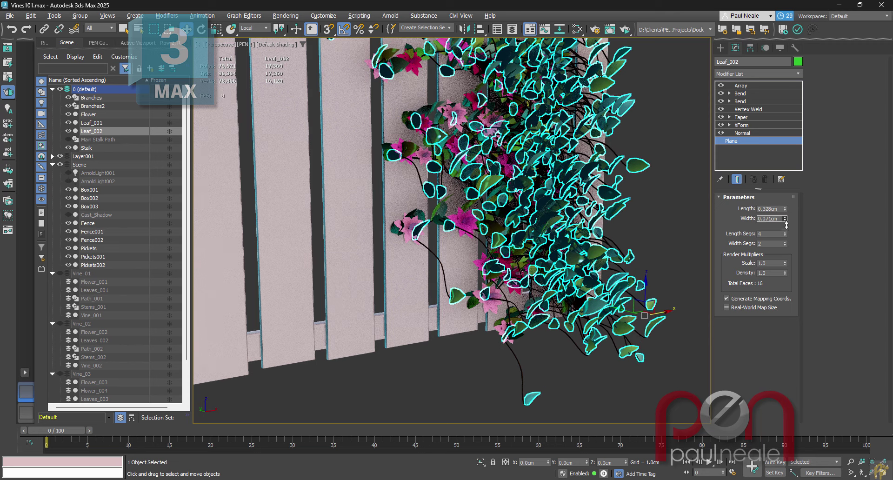
scroll(546, 404, down, 6)
middle_drag(565, 274, 623, 359)
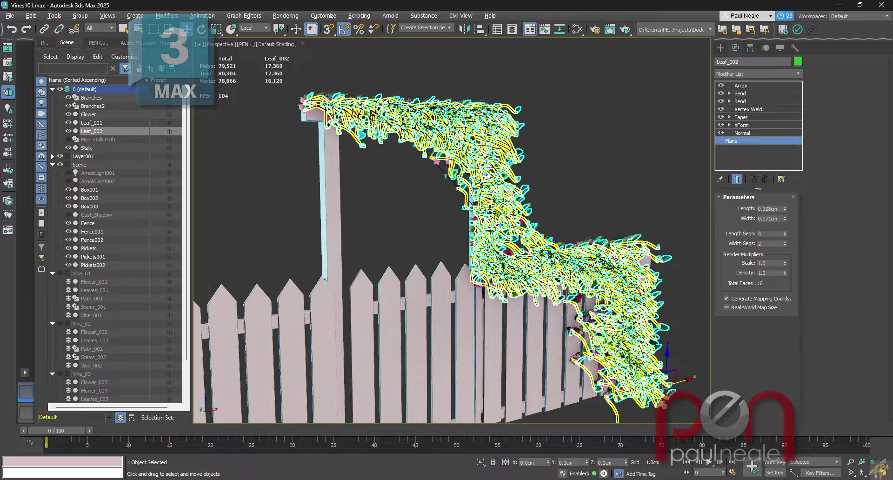
- Switch the Branches2 array's scale to Progressive with linked axes and set it to 142.3%
alt+middle_drag(492, 181, 448, 170)
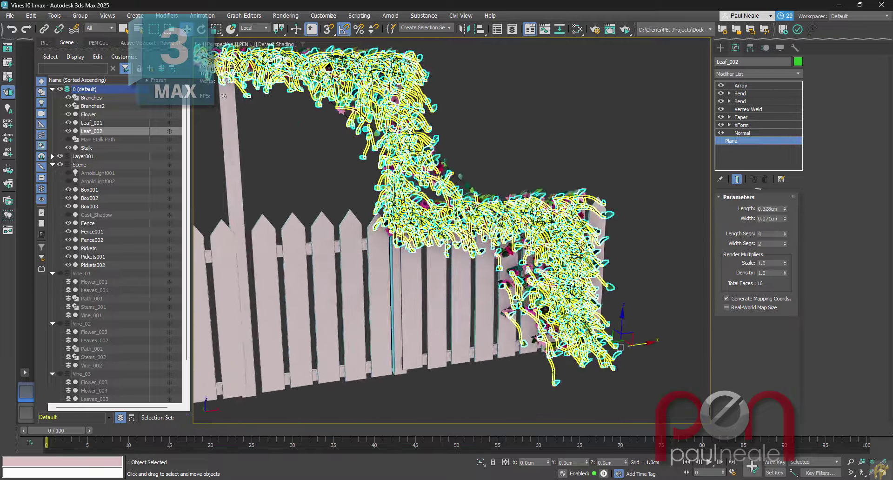
click(449, 178)
click(740, 93)
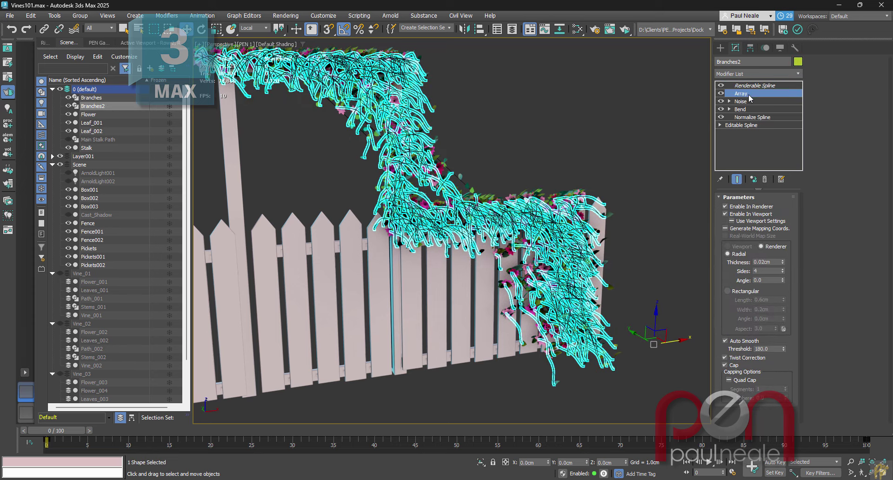
click(837, 198)
click(824, 241)
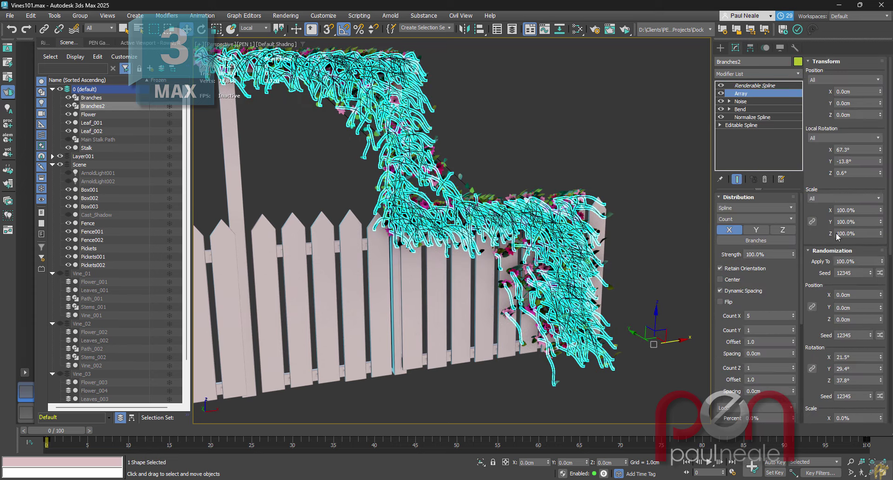
click(811, 221)
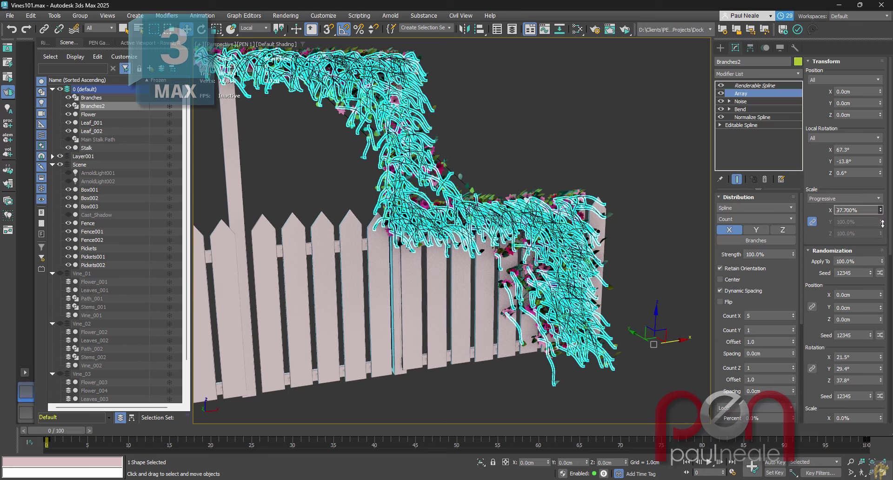
mouse_move(880, 210)
mouse_down()
mouse_move(868, 180)
mouse_move(882, 214)
mouse_move(882, 197)
mouse_up()
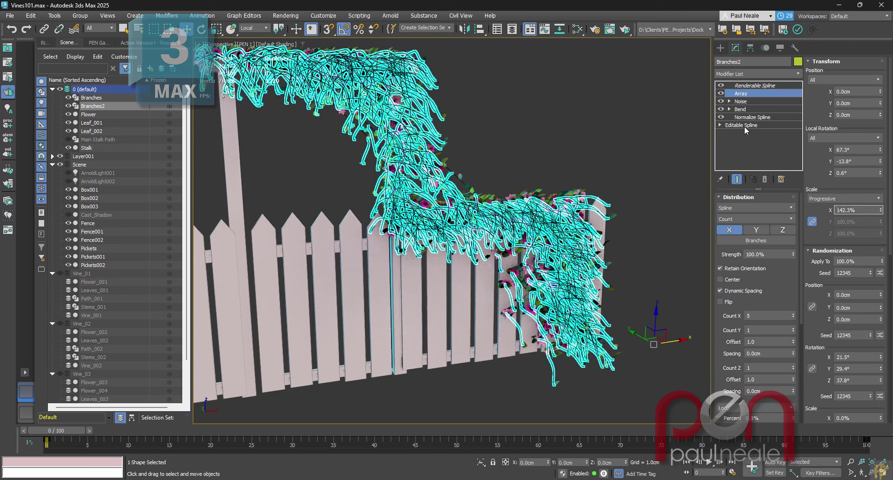
- Select the upper end vertex of Branches2's base Editable Spline
click(744, 125)
middle_drag(630, 247, 589, 240)
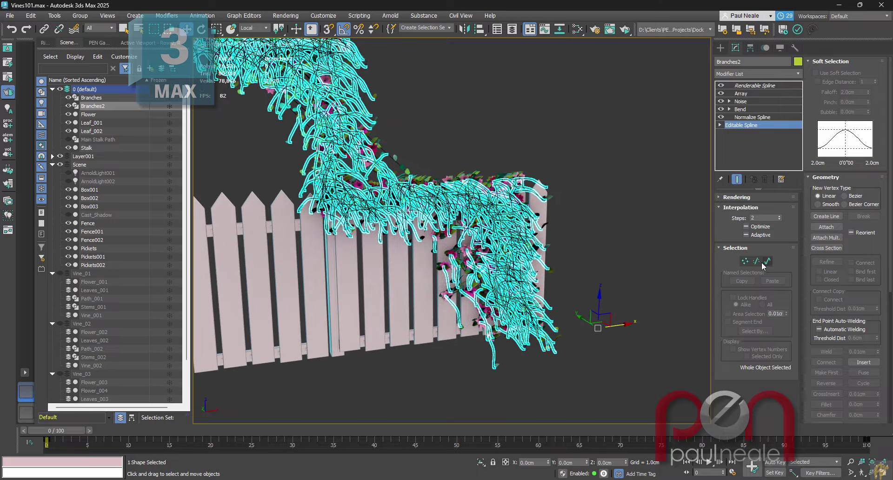
key(1)
key(1)
key(1)
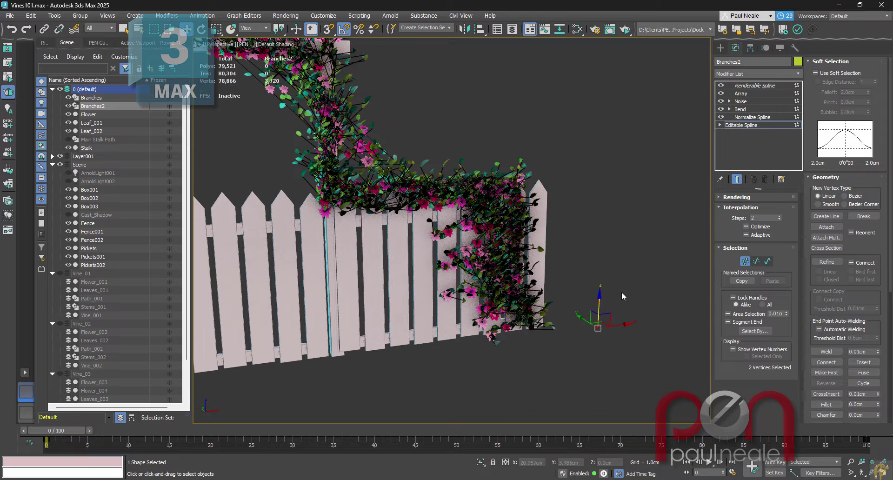
drag(620, 290, 579, 313)
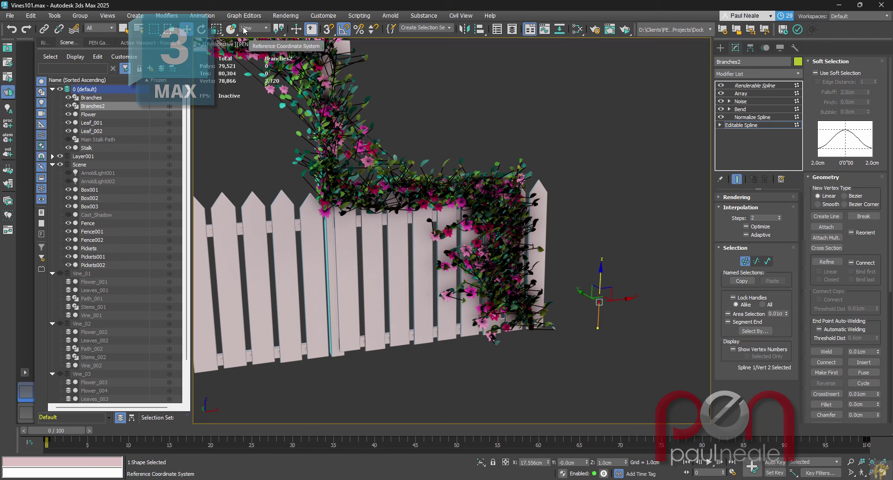
- Add a Spline Select modifier directly above Branches2's Editable Spline and show the end result while its vertex is being edited
click(169, 16)
mouse_move(184, 33)
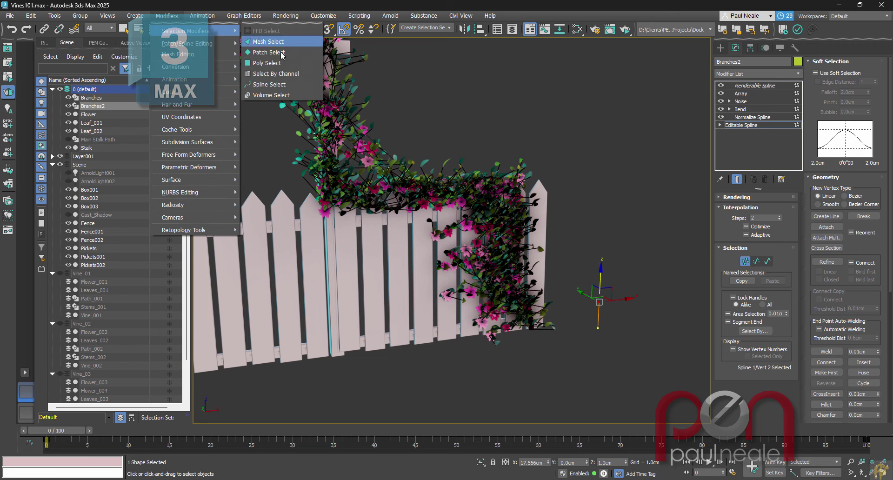
click(274, 87)
click(753, 133)
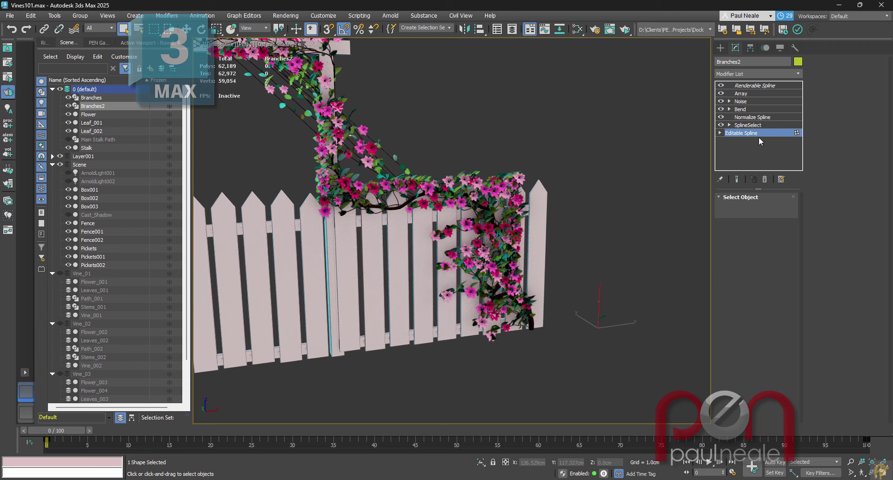
middle_drag(613, 284, 620, 286)
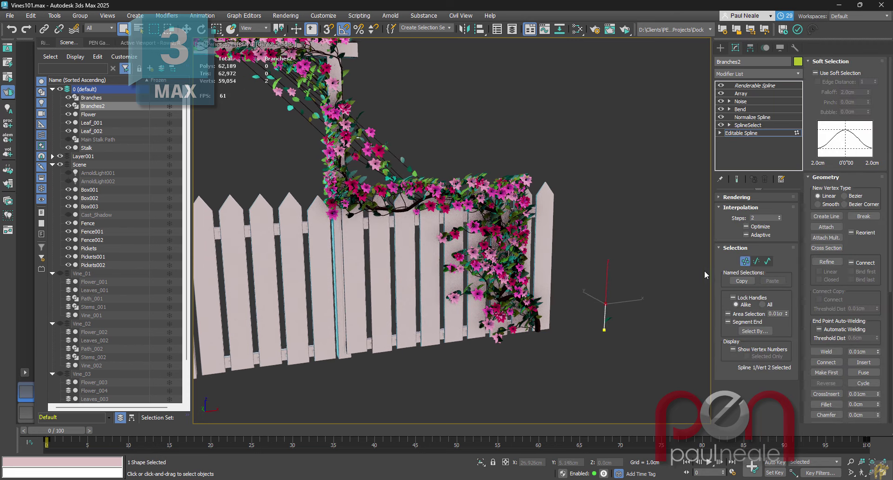
key(shift+e)
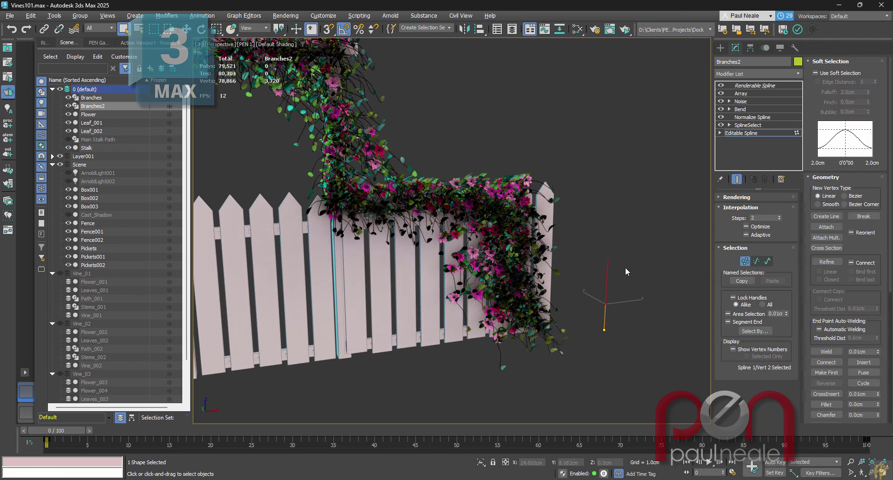
- Shorten Branches2's base spline by moving its upper vertex down to 0.785 cm on Z, and leave vertex editing
drag(605, 303, 612, 286)
key(w)
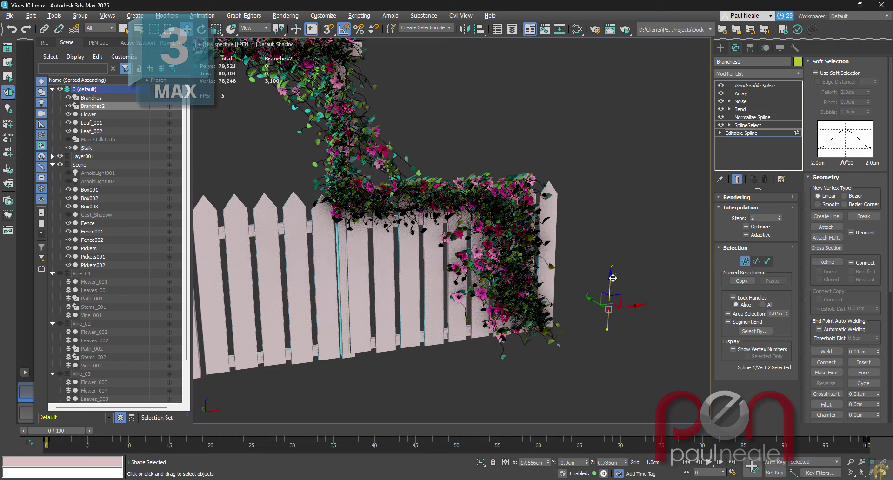
scroll(609, 283, down, 3)
middle_drag(610, 284, 610, 299)
click(744, 133)
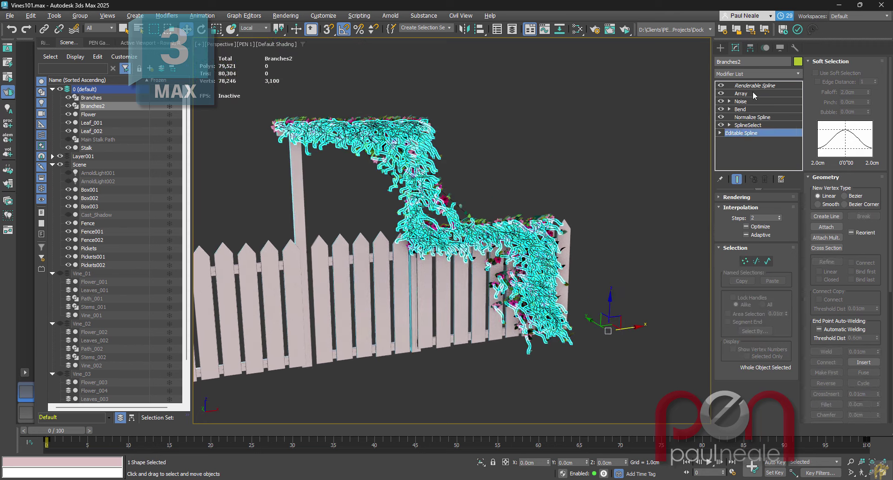
- Set the Noise strength on Branches2 to 0.376 cm on Y and 0.429 cm on Z
click(740, 93)
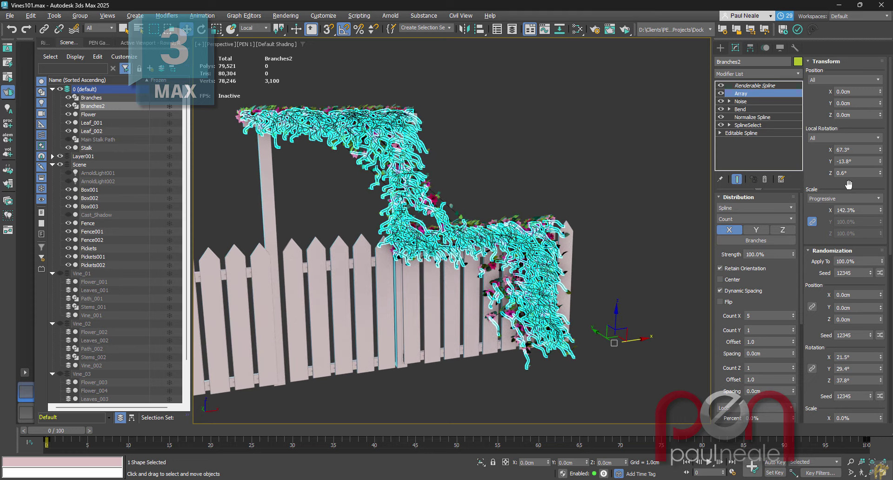
alt+middle_drag(659, 271, 601, 271)
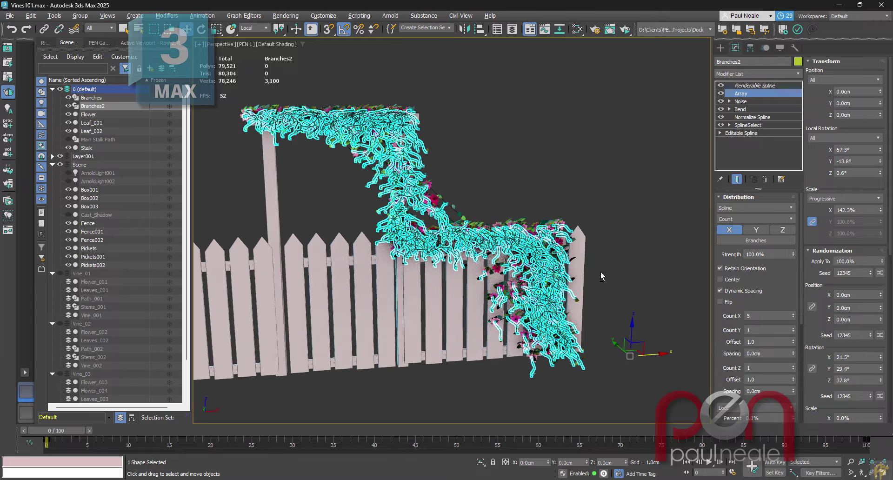
click(739, 102)
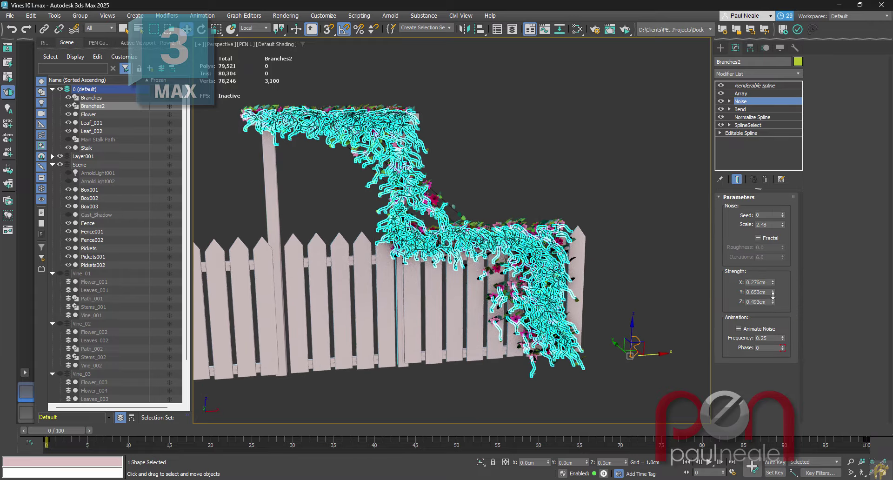
drag(772, 295, 772, 308)
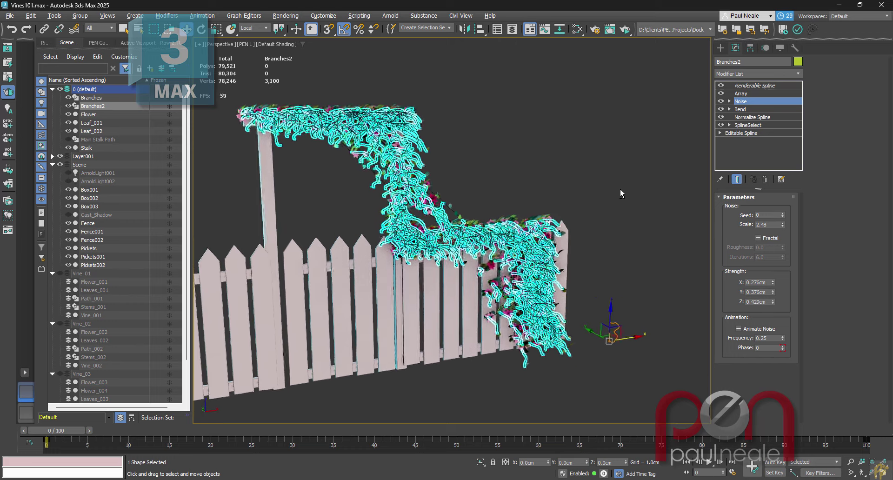
alt+middle_drag(620, 189, 674, 173)
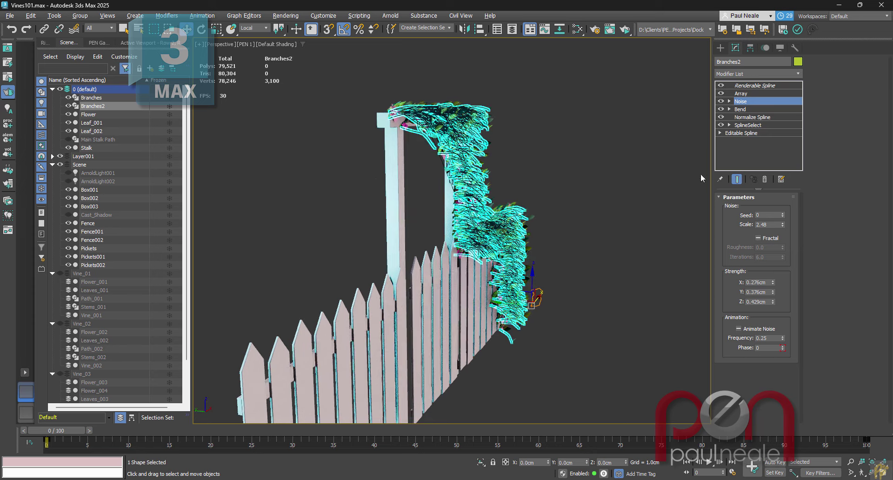
- Increase the Bend angle on Branches2 to 119.0 so the small branches droop more
click(740, 109)
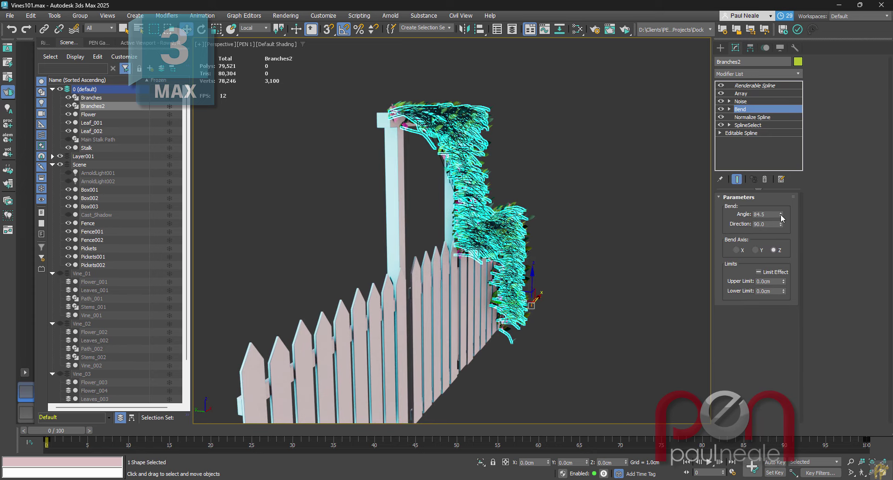
drag(780, 214, 777, 182)
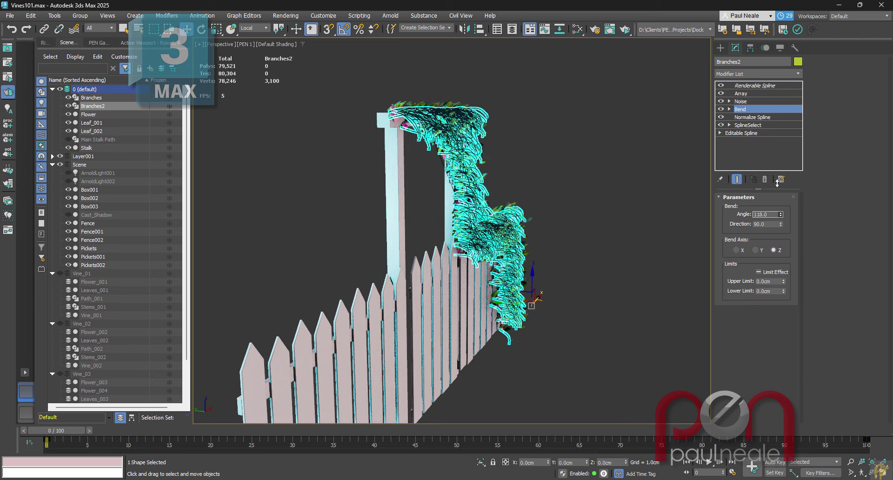
alt+middle_drag(675, 229, 572, 239)
- Lower the Branches2 array's local rotation on X and clear the selection to view the whole vine
click(755, 93)
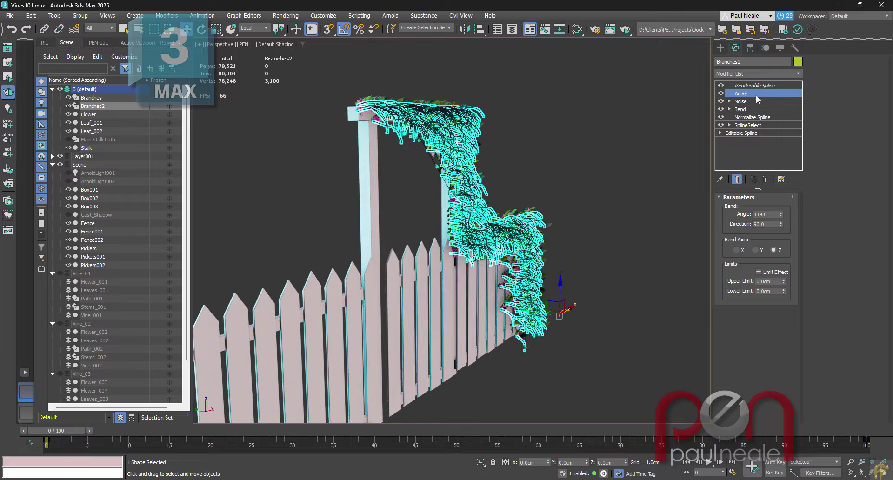
mouse_move(881, 150)
mouse_down()
mouse_move(881, 139)
mouse_move(881, 166)
mouse_up()
alt+middle_drag(628, 261, 543, 262)
click(613, 190)
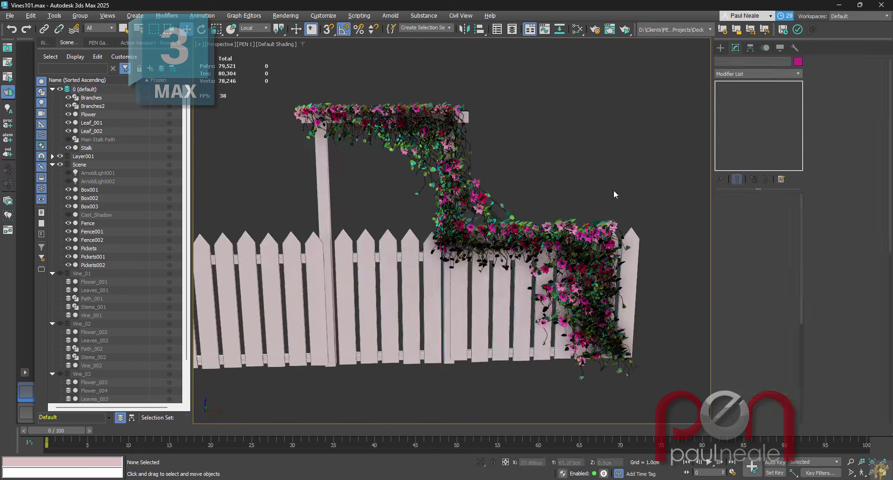
- Clone the Flower object on the vine and keep the copy selected
mouse_move(613, 190)
alt+middle_down()
mouse_move(604, 199)
mouse_move(609, 182)
alt+middle_up()
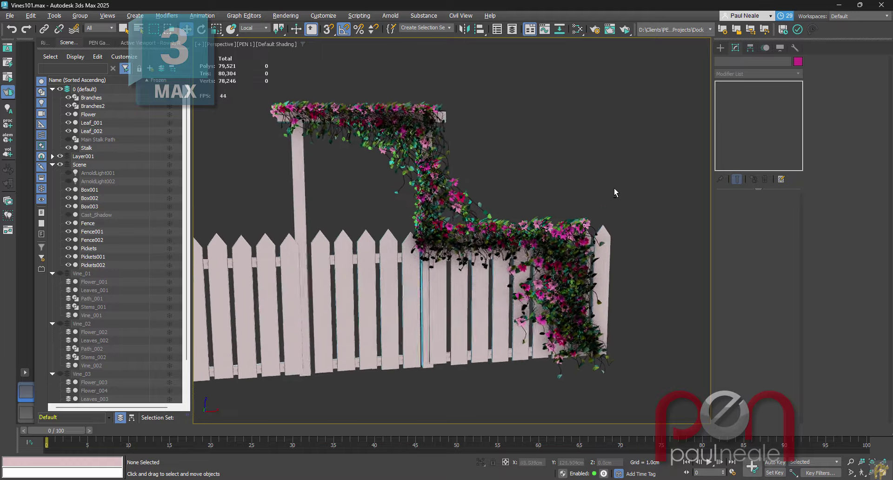
scroll(507, 228, up, 6)
scroll(509, 226, down, 4)
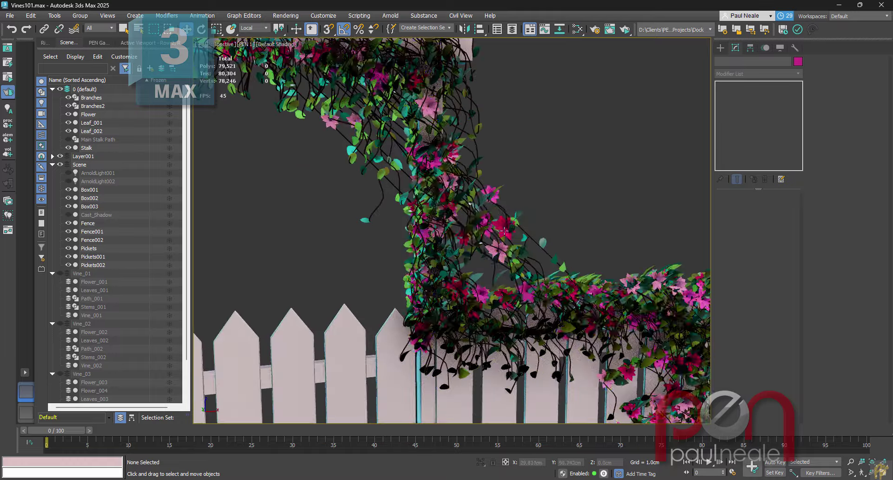
click(503, 230)
scroll(535, 289, down, 3)
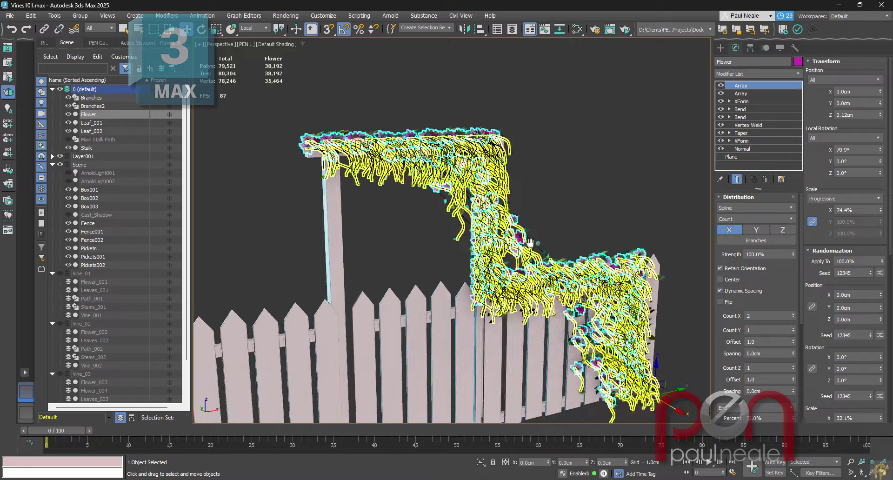
alt+middle_drag(535, 289, 511, 227)
scroll(515, 238, up, 1)
key(ctrl+v)
click(434, 280)
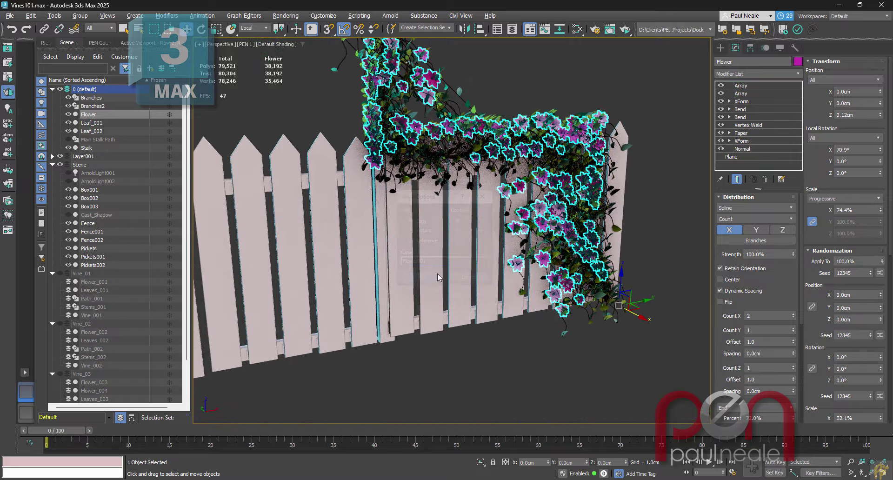
click(437, 273)
click(754, 85)
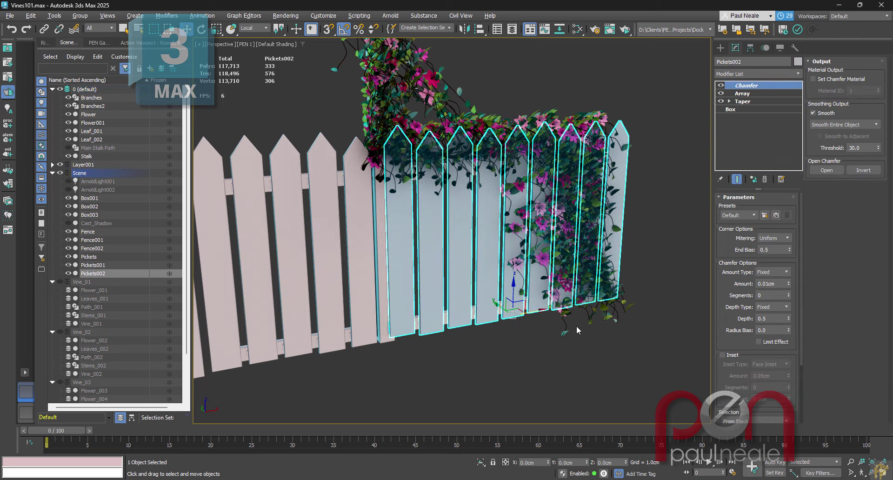
key(ctrl+z)
- Set Branches2 as the distribution spline of the cloned flower's Array
middle_drag(576, 325, 593, 299)
scroll(607, 303, up, 2)
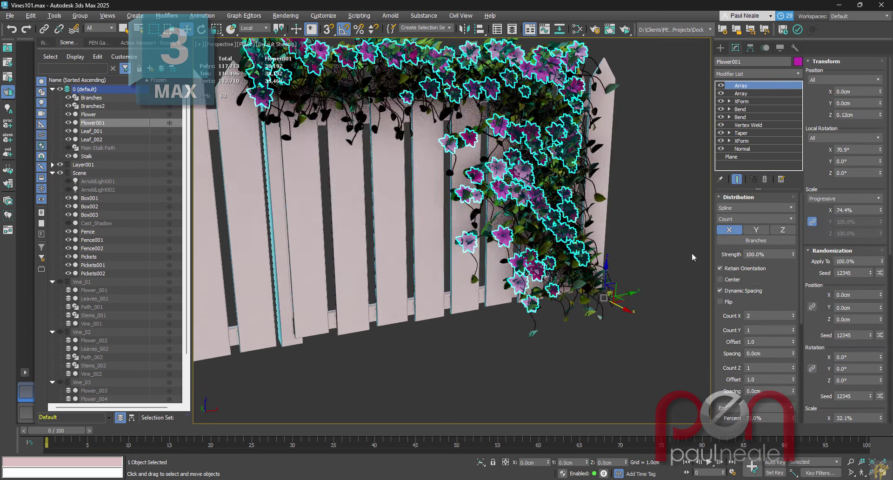
click(755, 240)
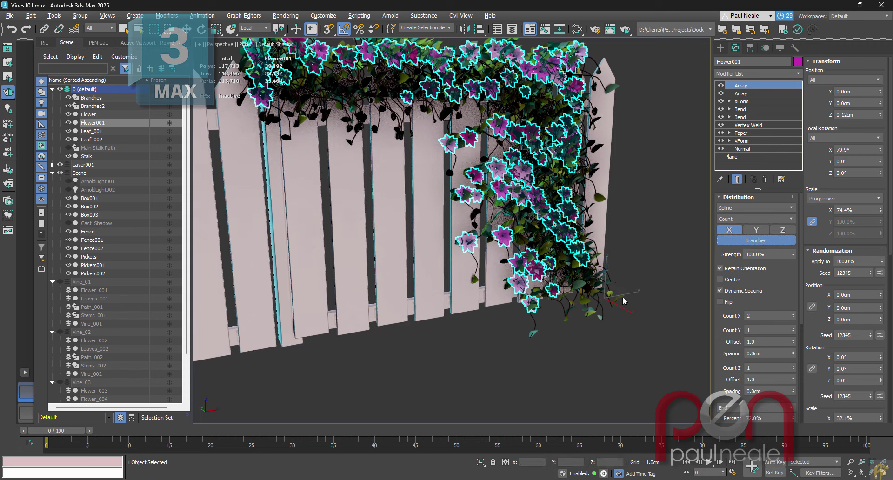
click(534, 320)
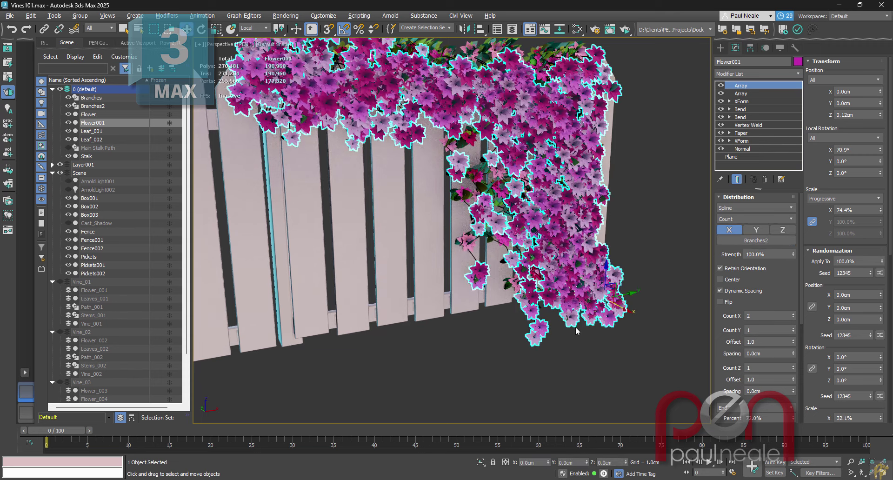
- Thin the cloned flowers by setting Count X to 1 and the array's Percent to 44.0%, and clear the selection
scroll(576, 331, down, 3)
alt+middle_drag(623, 320, 636, 293)
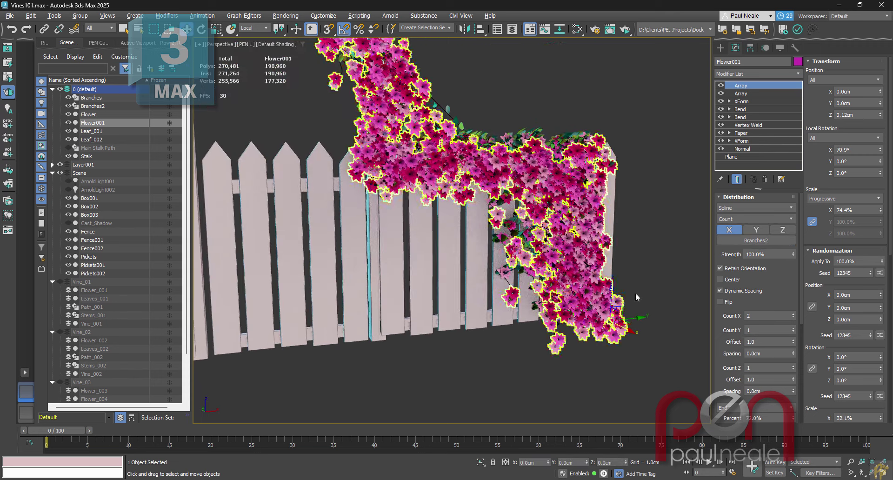
click(793, 318)
drag(719, 349, 736, 259)
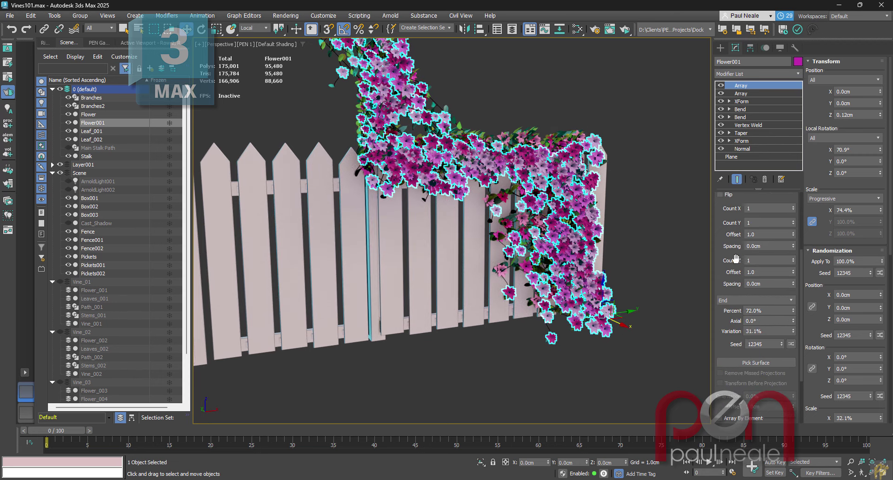
drag(793, 313, 793, 334)
scroll(649, 289, down, 5)
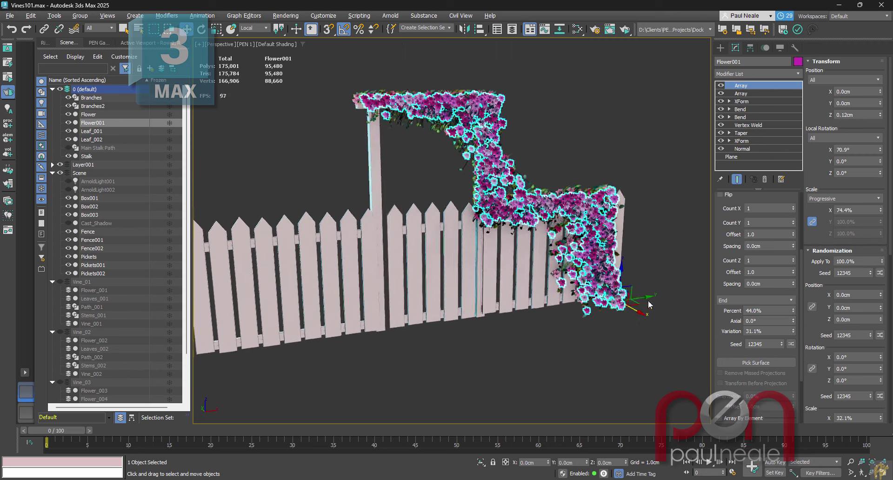
click(655, 269)
- Set Count X of the Branches2 array to 3 and clear the selection
scroll(493, 191, up, 3)
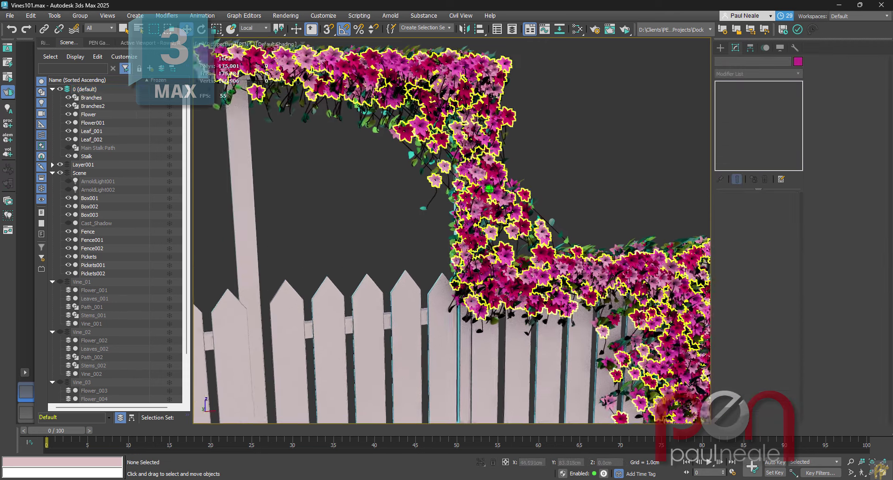
scroll(491, 190, down, 2)
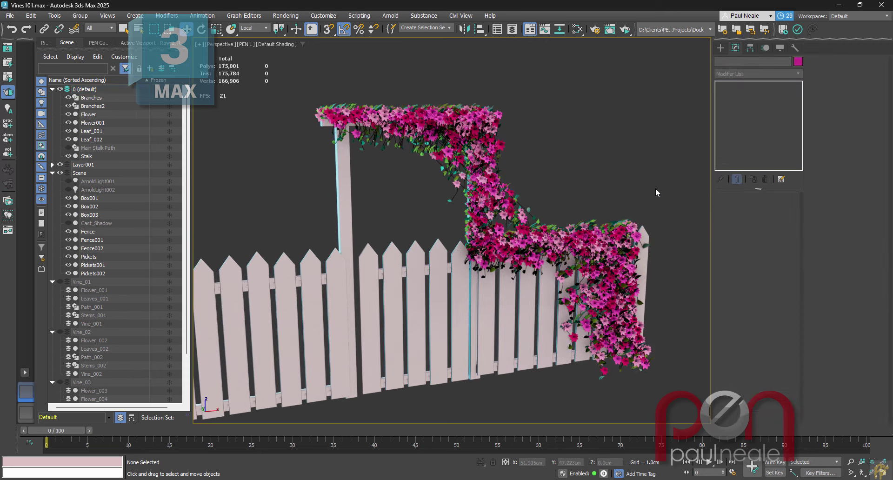
alt+middle_drag(637, 199, 586, 193)
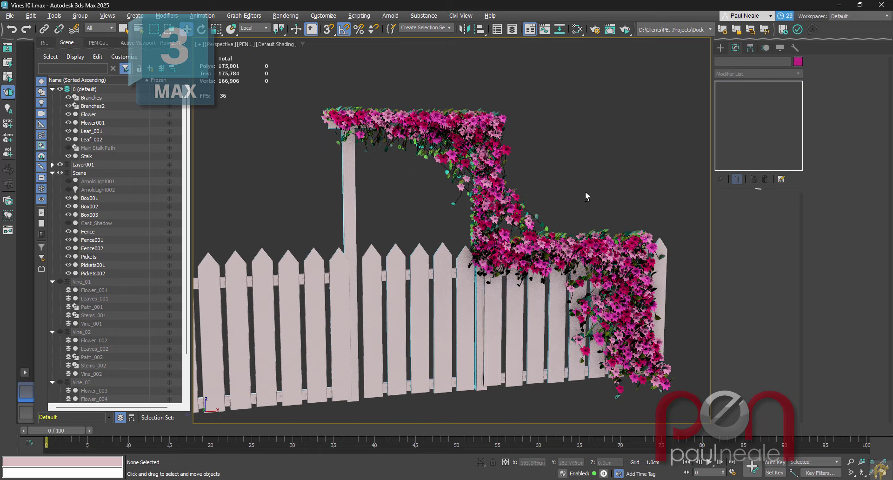
click(457, 199)
alt+middle_drag(587, 200, 655, 218)
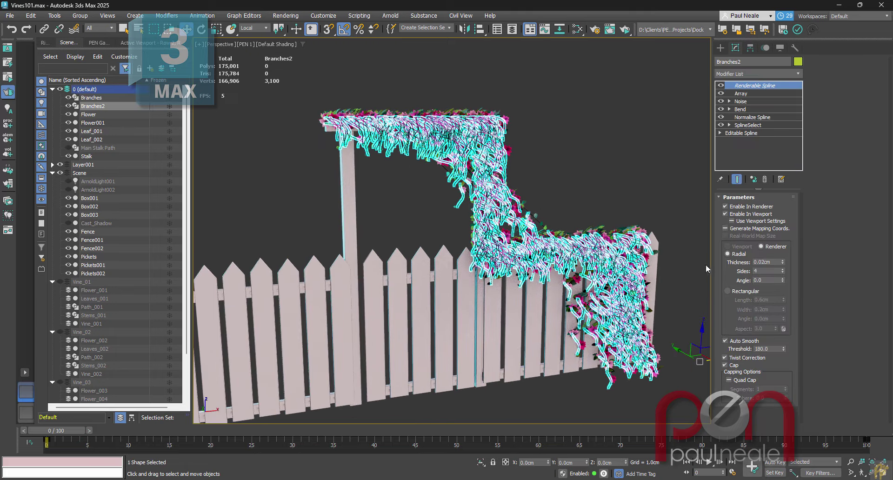
click(747, 93)
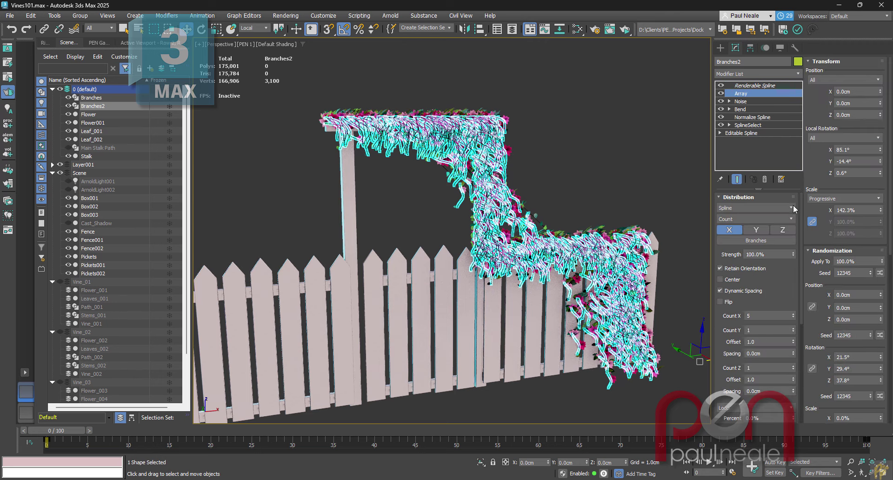
click(793, 317)
click(793, 317)
click(794, 317)
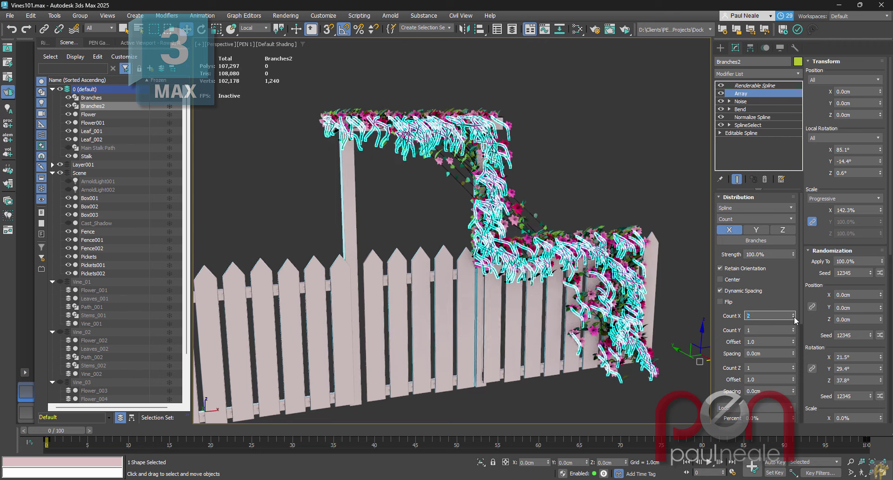
click(793, 313)
click(635, 175)
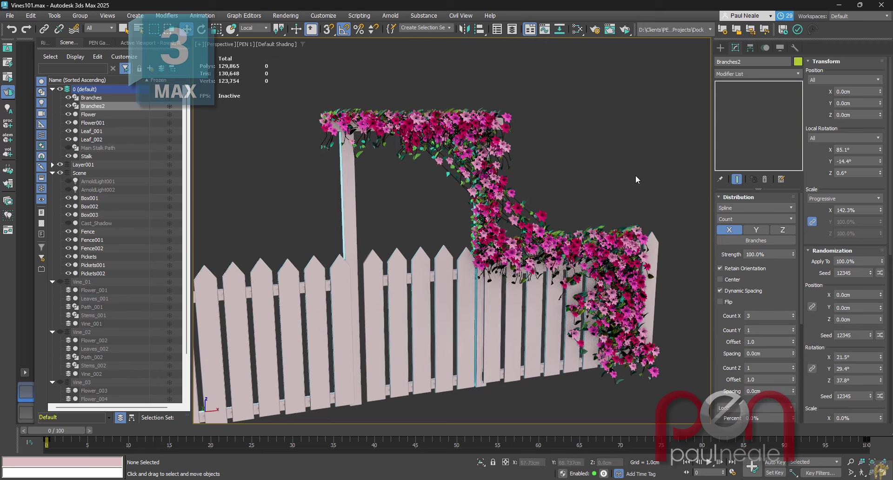
- Unhide Main Stalk Path and, in its base spline, raise the vertex on the upper beam to about 9.845 cm on Z
middle_drag(636, 175, 604, 159)
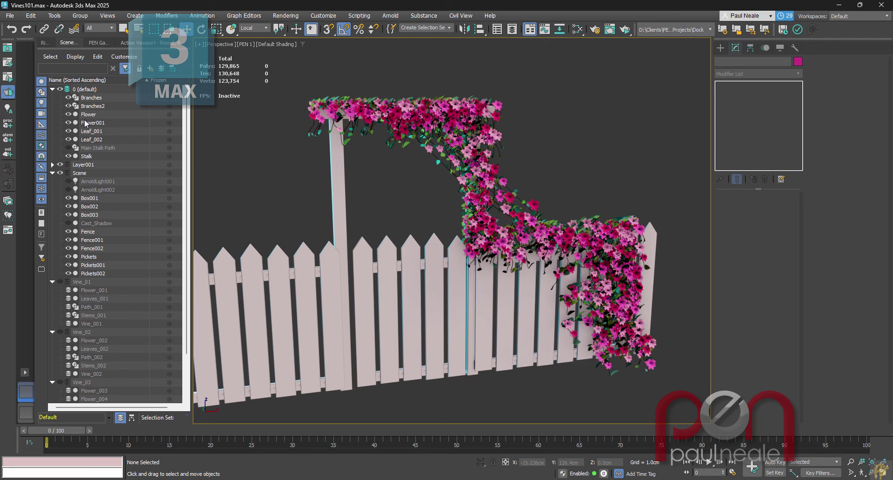
alt+middle_drag(249, 190, 232, 188)
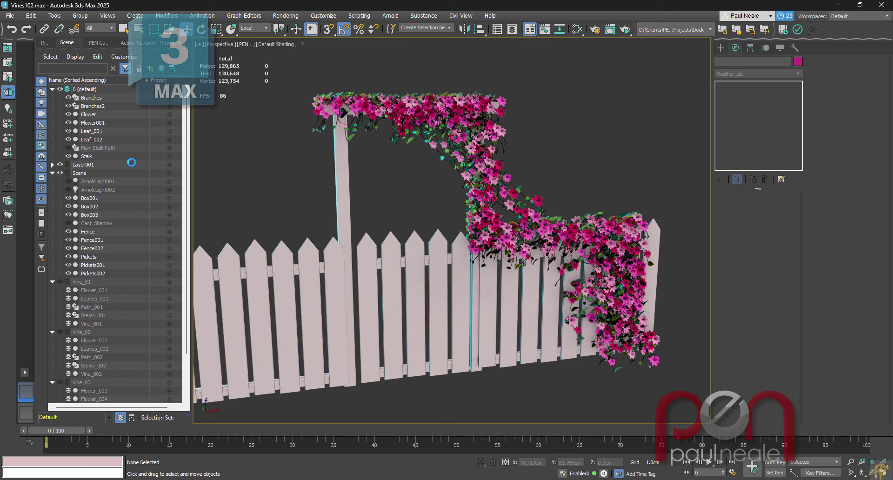
click(108, 147)
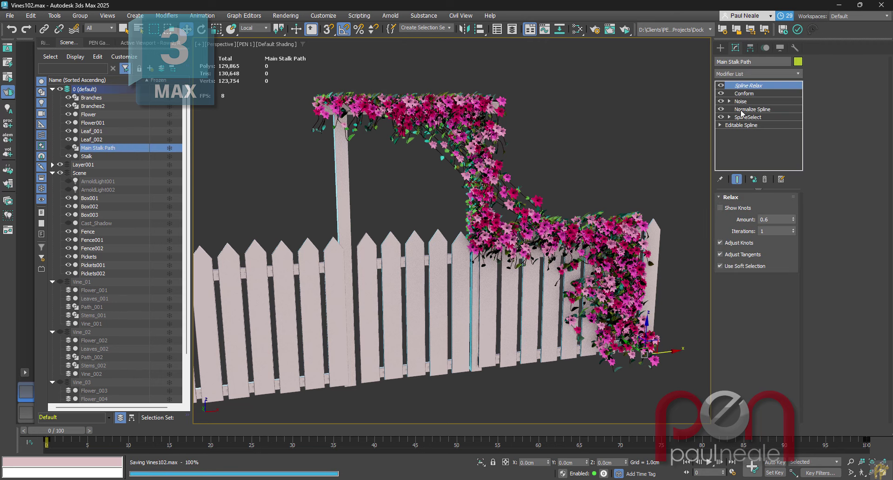
click(750, 125)
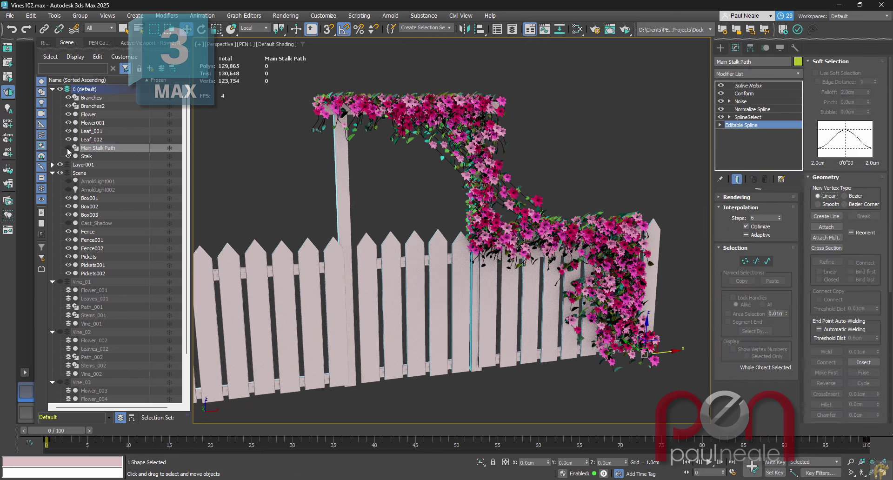
alt+middle_drag(395, 196, 404, 193)
key(1)
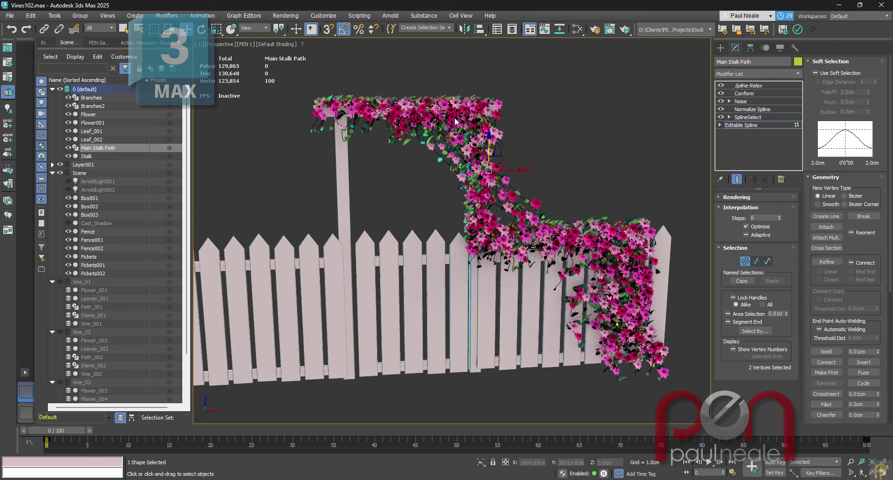
click(386, 99)
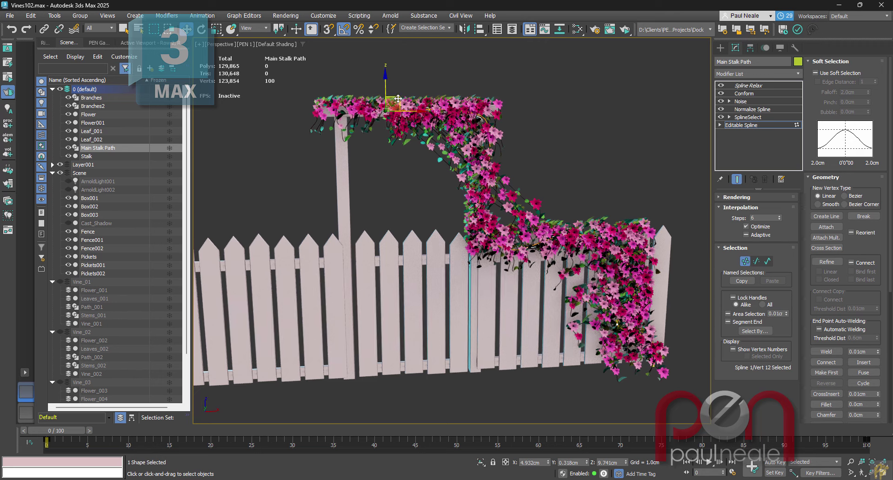
drag(365, 92, 398, 95)
- Move the Main Stalk Path vertex near the fence top down across the pickets, and leave vertex editing
alt+middle_drag(553, 204, 609, 227)
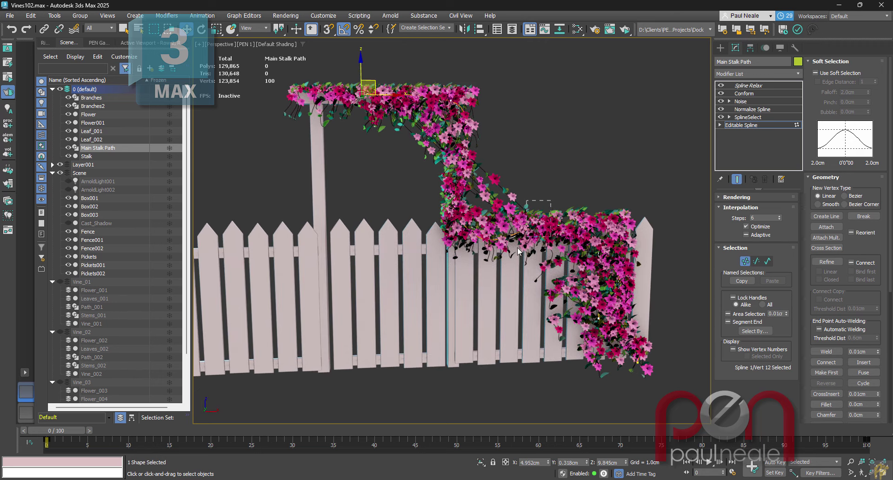
click(550, 224)
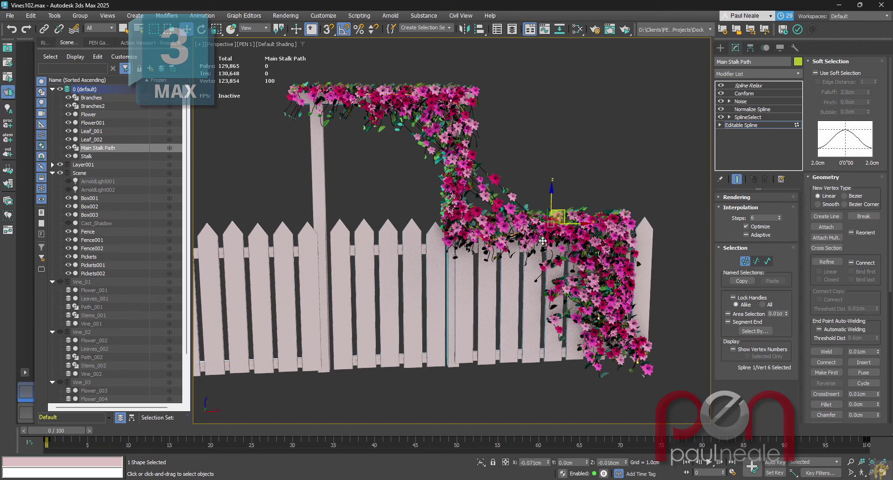
drag(543, 240, 588, 261)
drag(590, 252, 591, 246)
mouse_move(536, 289)
alt+middle_down()
mouse_move(562, 275)
mouse_move(529, 283)
alt+middle_up()
click(745, 261)
scroll(627, 167, down, 1)
middle_drag(625, 168, 617, 176)
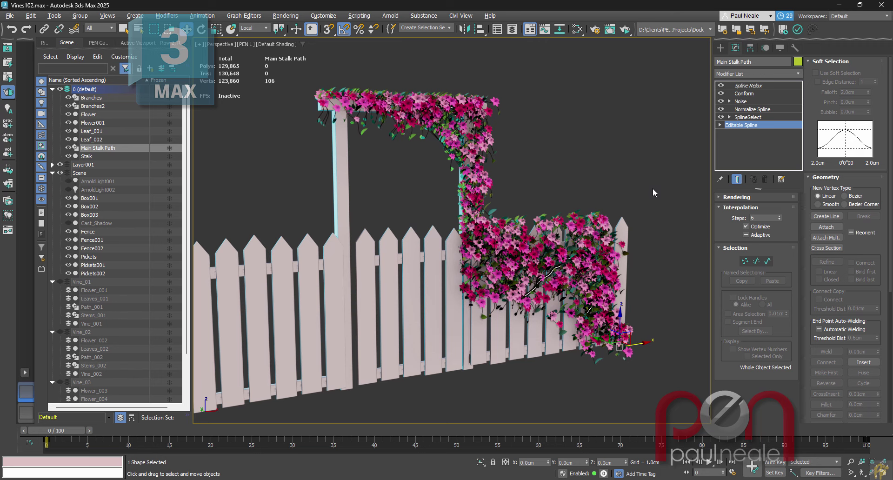
mouse_move(643, 191)
alt+middle_down()
mouse_move(616, 191)
mouse_move(644, 189)
alt+middle_up()
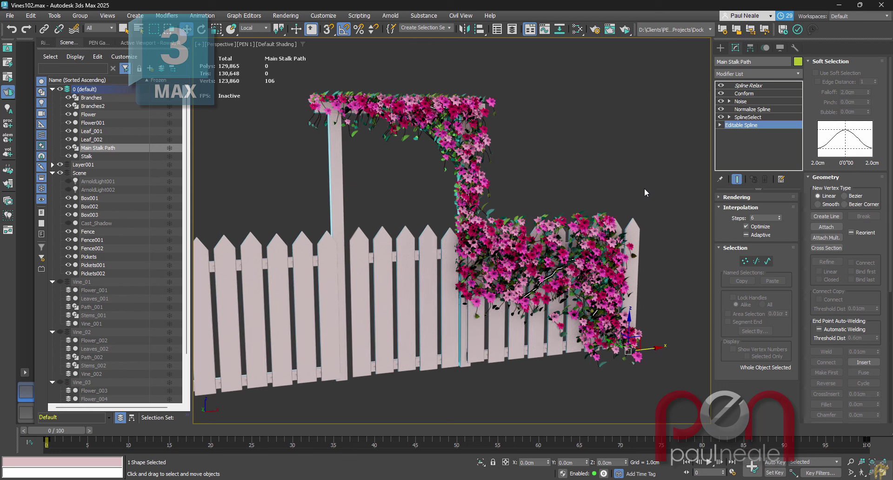